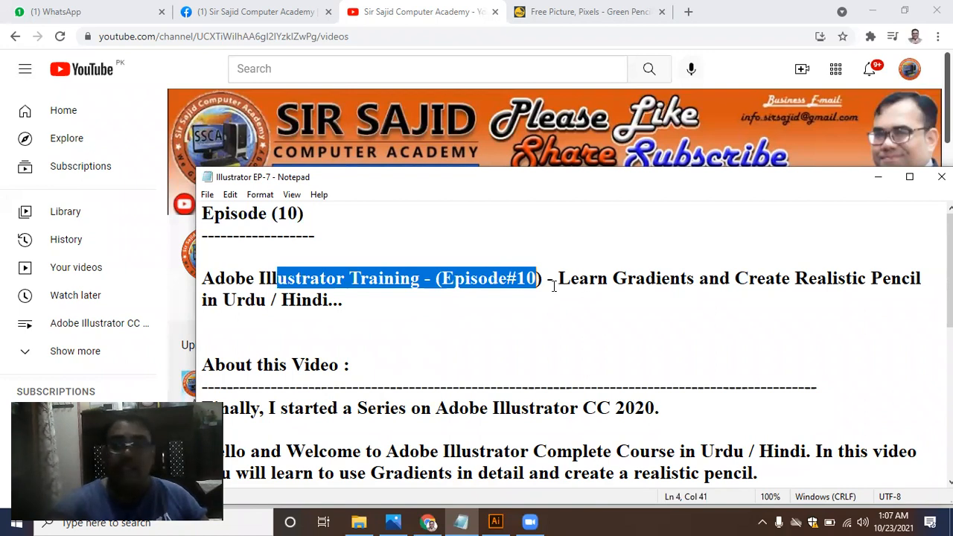
# Step: Review the Episode 10 title line in the notes, highlighting "Learn Gradients" and "Create Realistic Pencil"
pyautogui.click(557, 284)
pyautogui.click(401, 301)
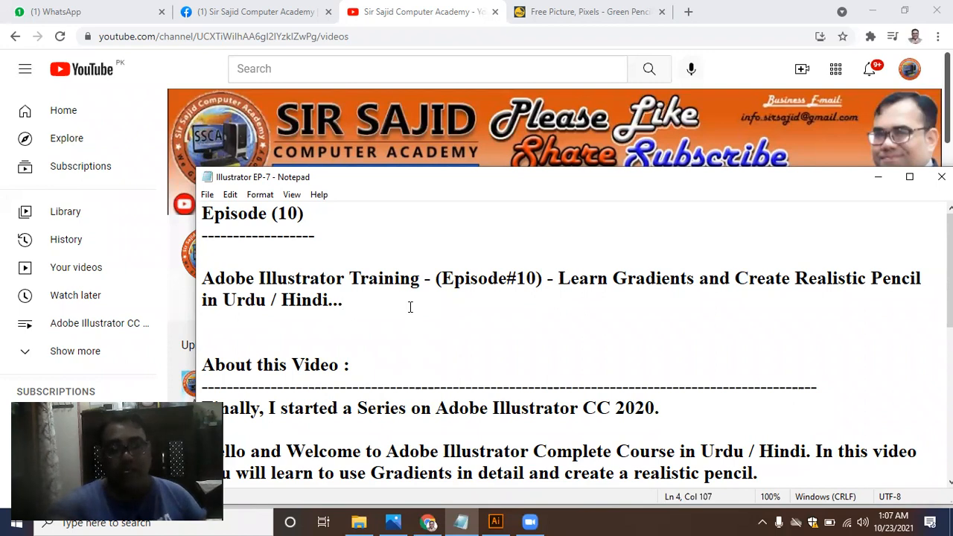
pyautogui.click(559, 279)
pyautogui.moveTo(561, 279); pyautogui.dragTo(736, 283)
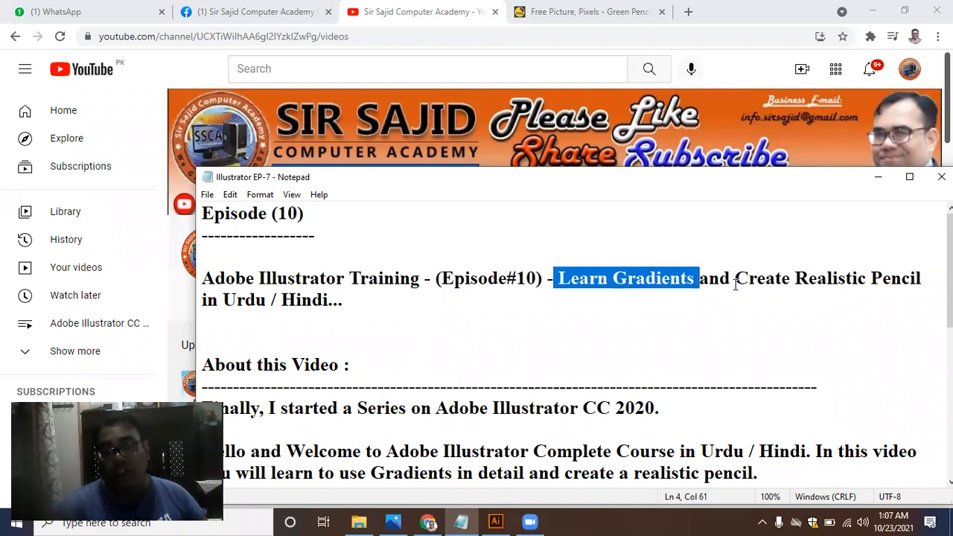
pyautogui.click(736, 282)
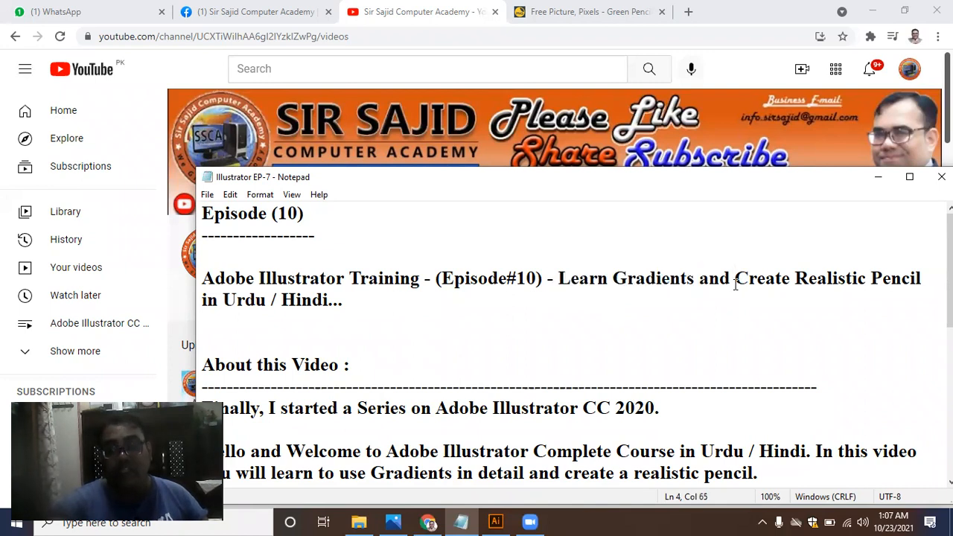
pyautogui.moveTo(736, 283); pyautogui.dragTo(918, 277)
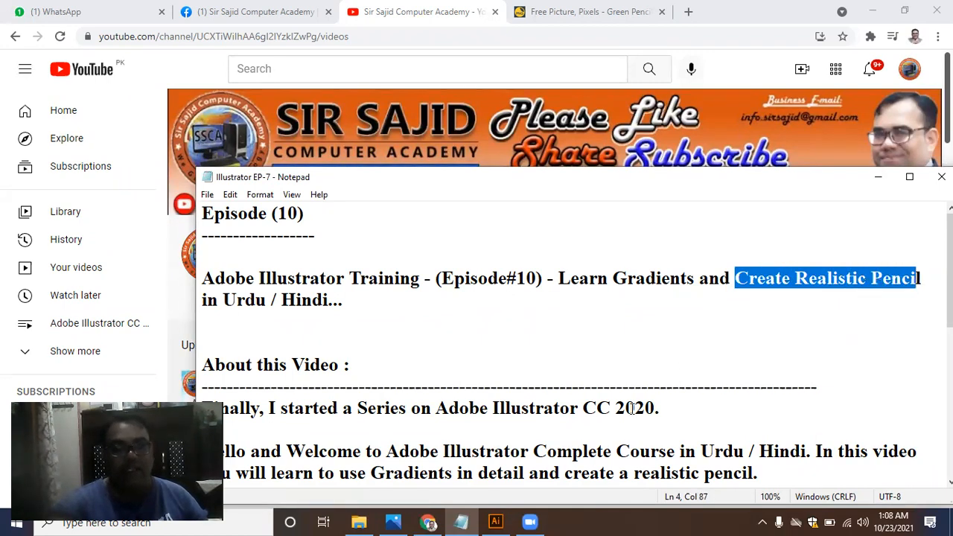
# Step: Examine the green pencil reference pictures in Photos and on the pngitem page in Chrome
pyautogui.click(400, 520)
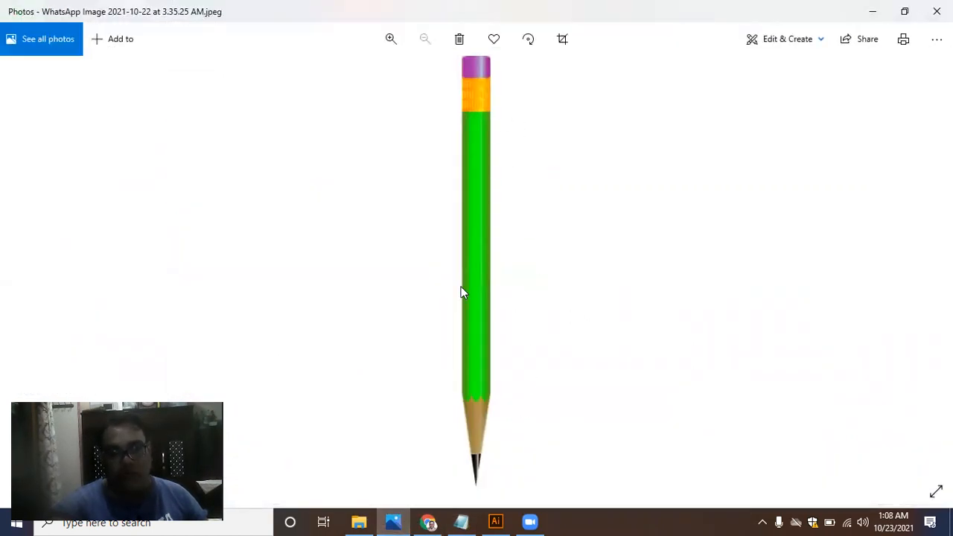
pyautogui.click(428, 521)
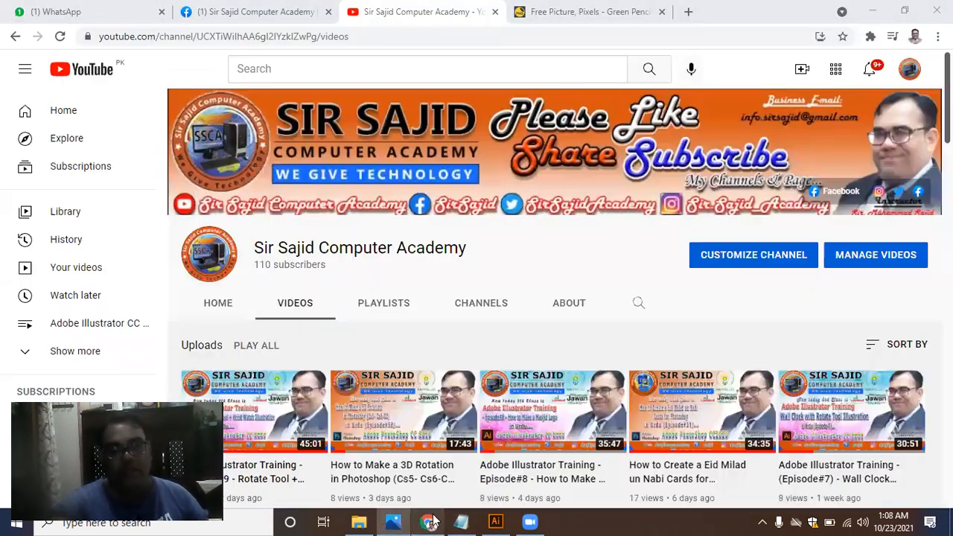
pyautogui.hotkey('ctrl', 'Tab')
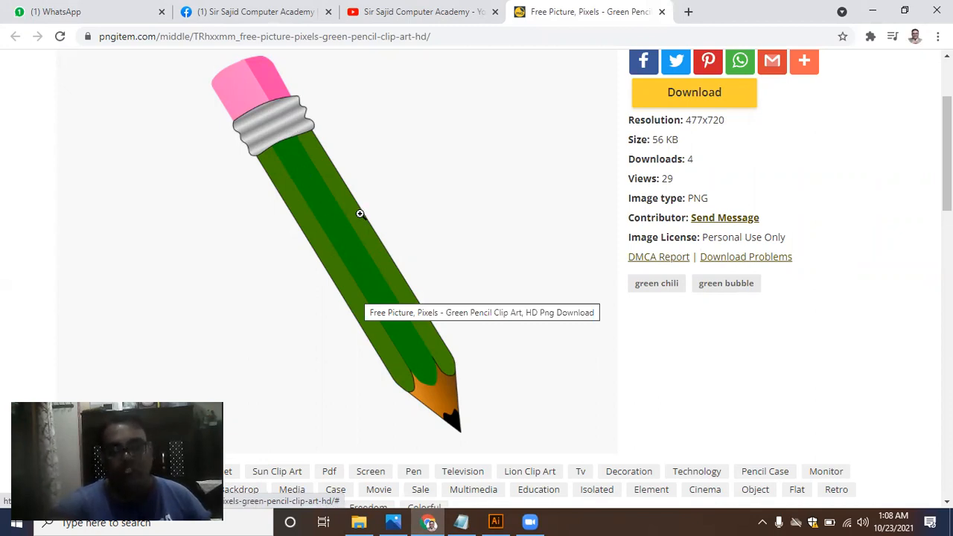
pyautogui.hotkey('ctrl', 'shift', 'Tab')
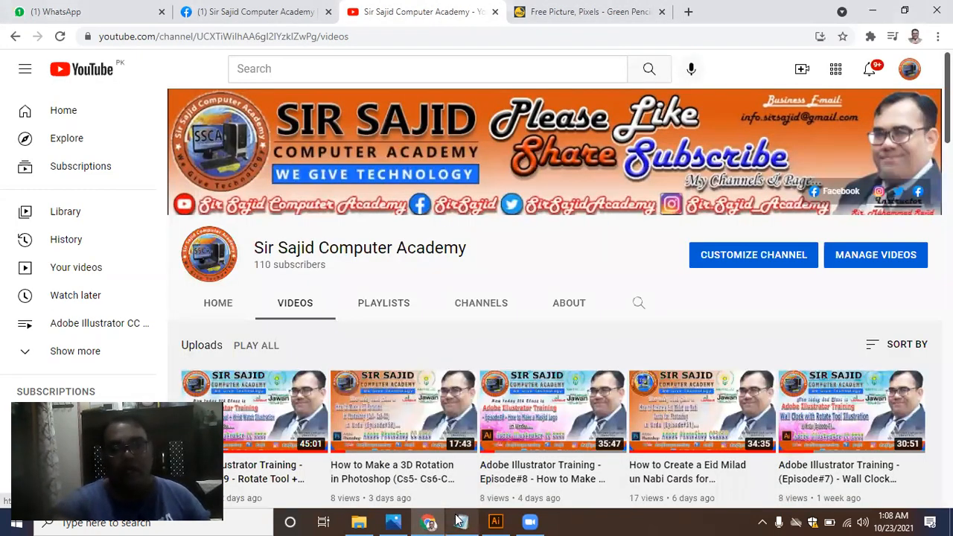
pyautogui.click(390, 521)
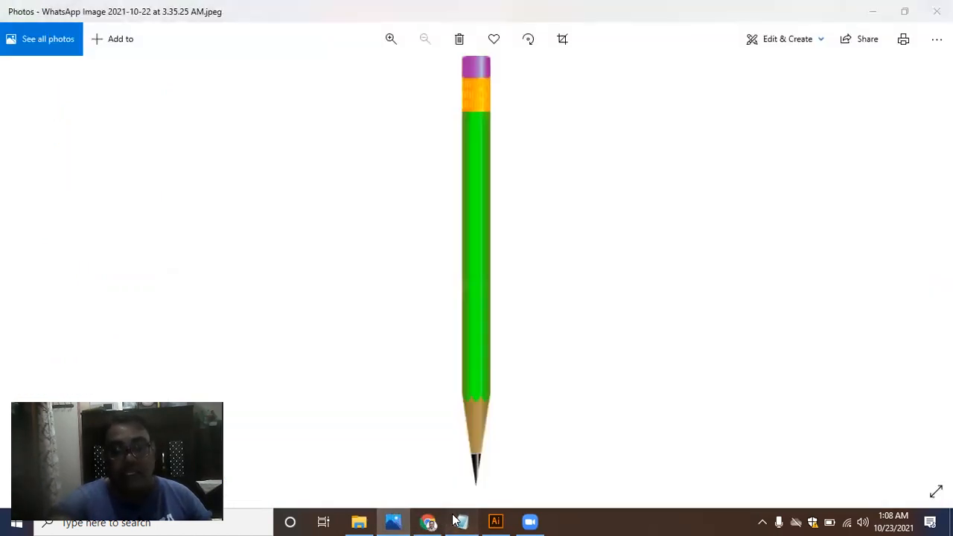
# Step: Switch to the Notepad notes and add a "Tools" heading with a dashed underline below the episode title
pyautogui.click(459, 521)
pyautogui.click(383, 301)
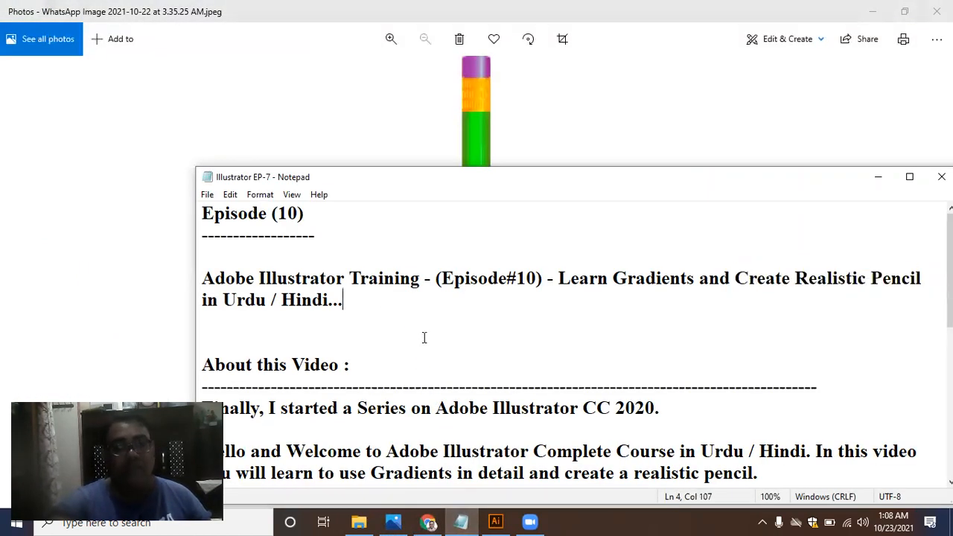
pyautogui.press('Return')
pyautogui.press('Return')
pyautogui.press('Return')
pyautogui.press('Return')
pyautogui.press('Up')
pyautogui.press('Up')
pyautogui.press('Up')
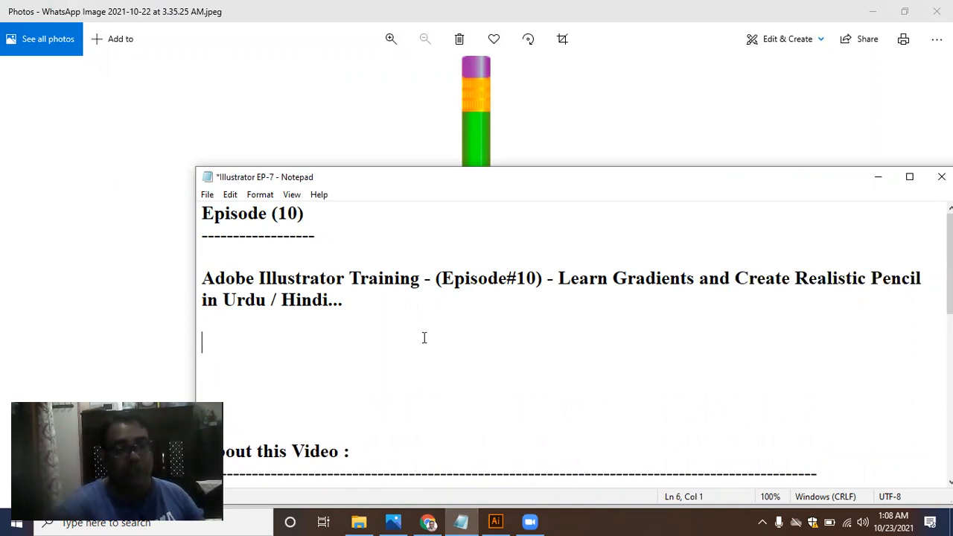
pyautogui.press('Return')
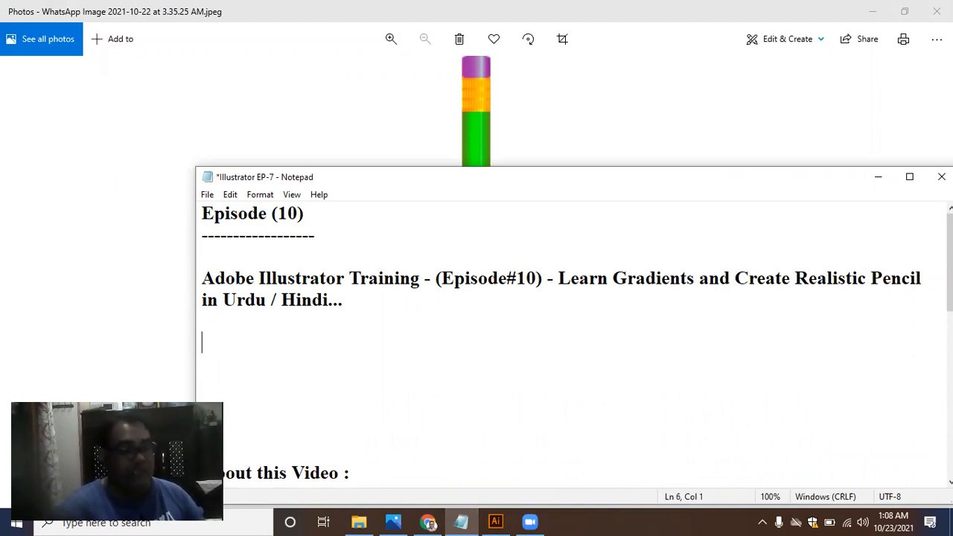
pyautogui.write('Tools')
pyautogui.press('Return')
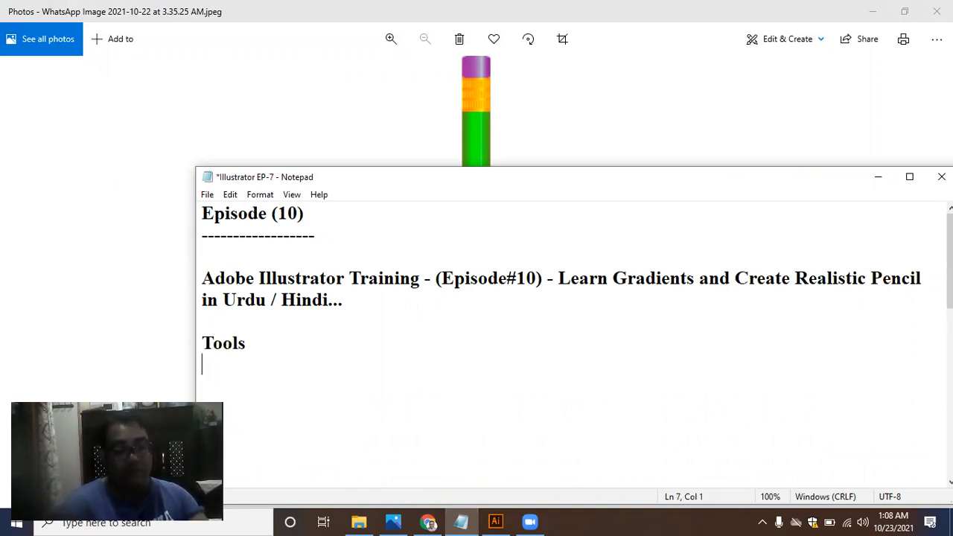
pyautogui.write('-----------------')
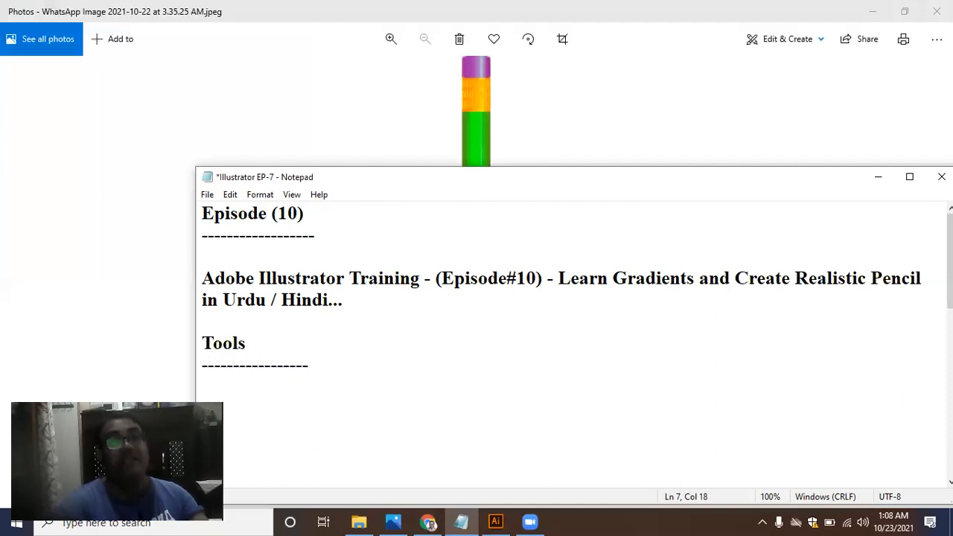
# Step: Add blank lines below the heading, maximize the notes window and enter "Eraser Tools" as the first list item
pyautogui.press('Return')
pyautogui.press('Return')
pyautogui.press('Return')
pyautogui.press('Return')
pyautogui.press('Return')
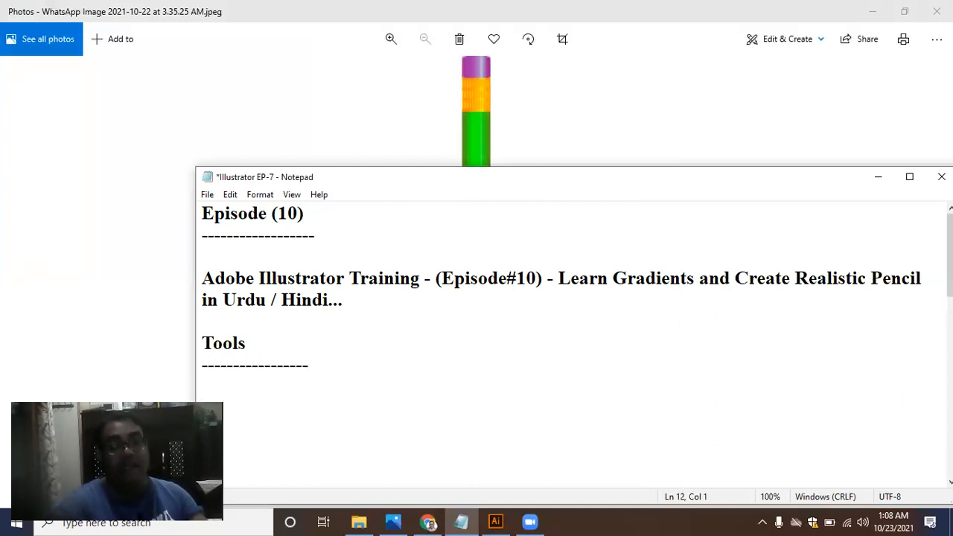
pyautogui.doubleClick(439, 178)
pyautogui.press('Up')
pyautogui.press('Up')
pyautogui.press('Up')
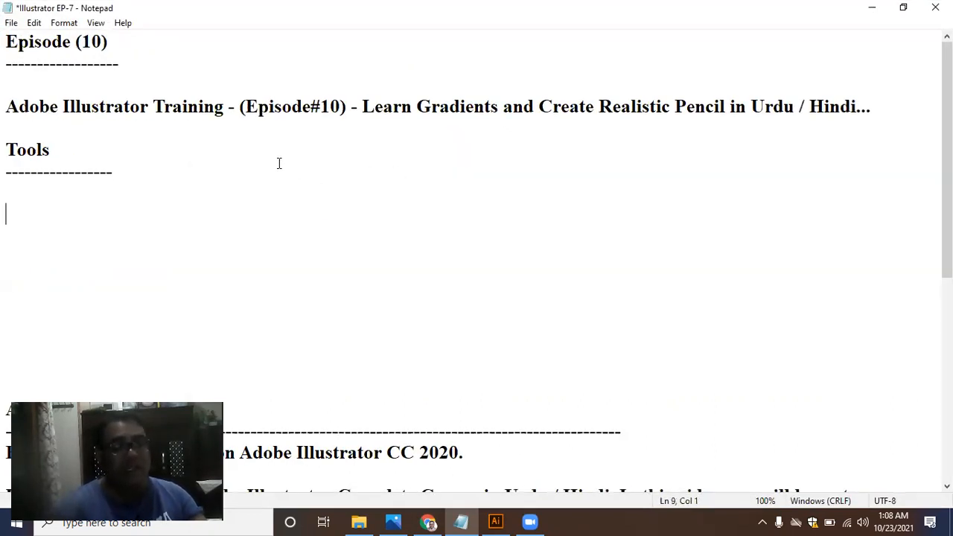
pyautogui.press('Up')
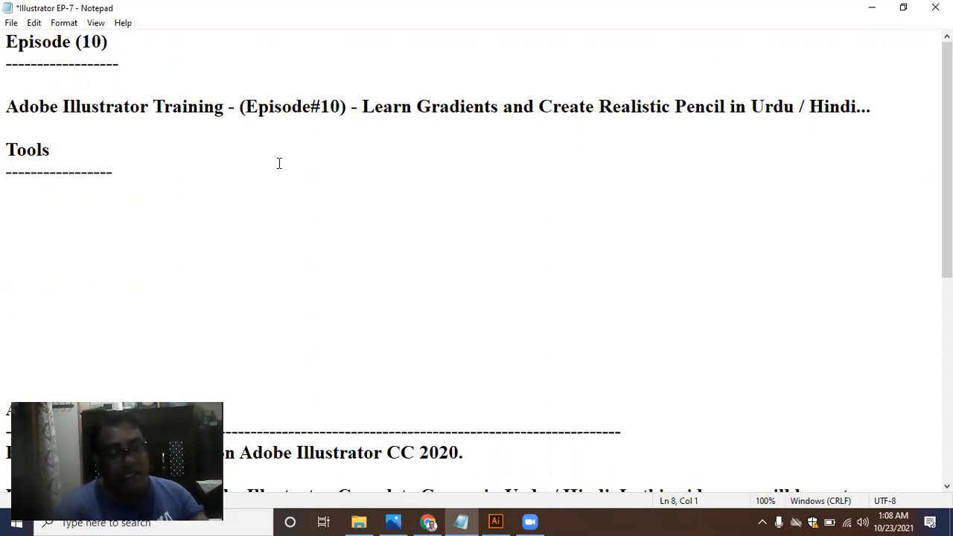
pyautogui.write('Er')
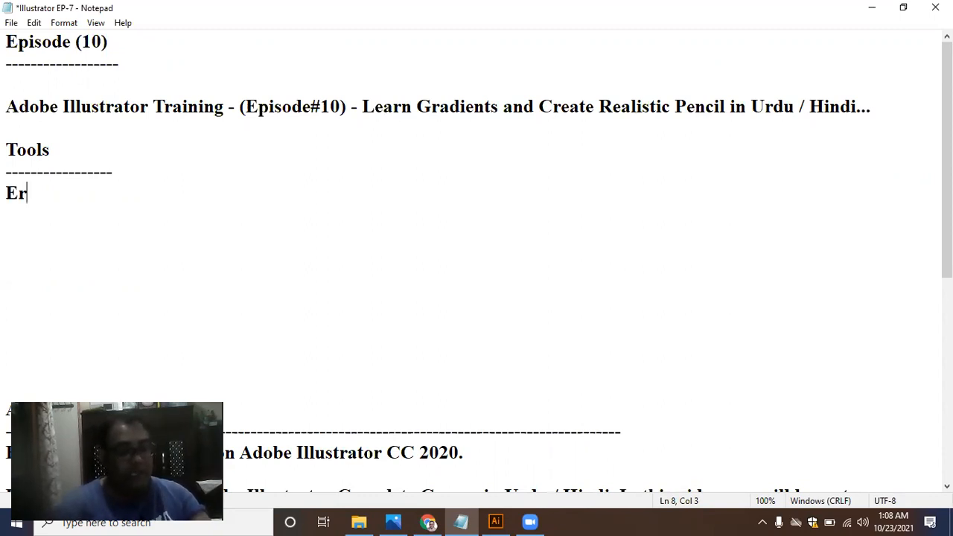
pyautogui.write('aser Tools')
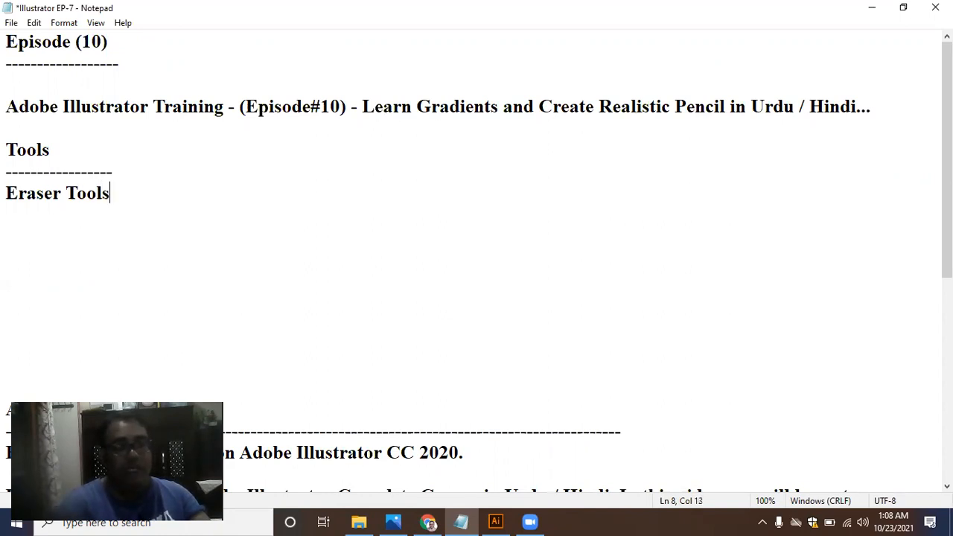
pyautogui.press('Return')
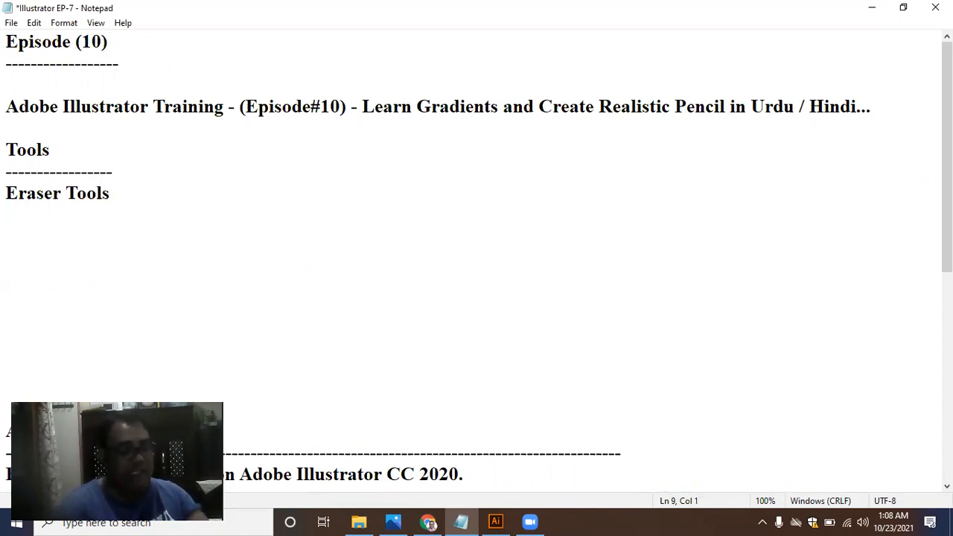
# Step: Add "Scissor Tools" and "Knife Tools" on separate lines below Eraser Tools
pyautogui.write('Scisii')
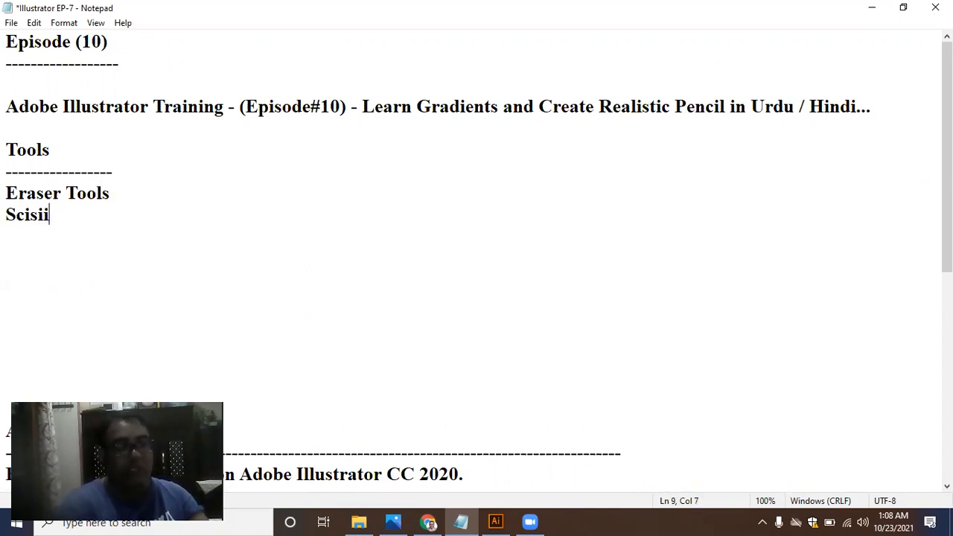
pyautogui.press('BackSpace')
pyautogui.press('BackSpace')
pyautogui.write('so')
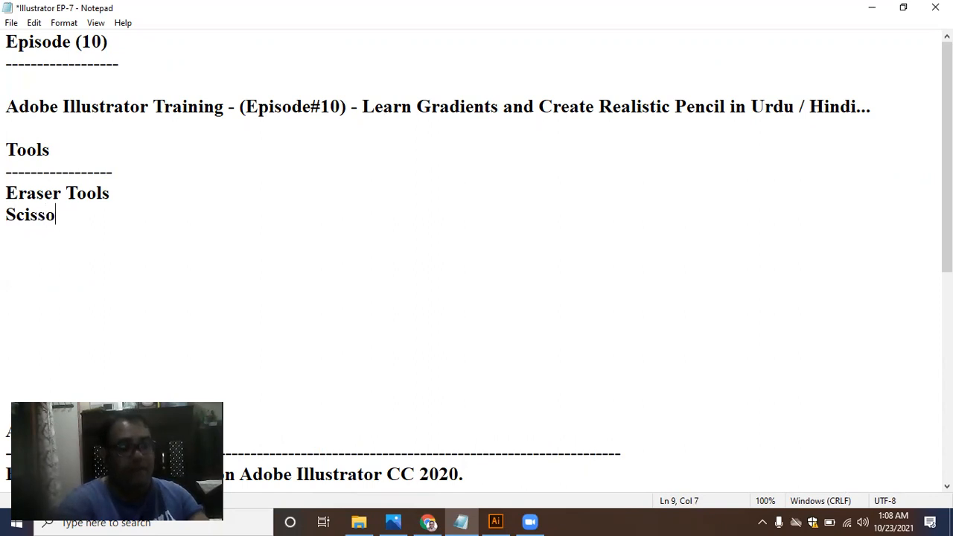
pyautogui.write('r Tools')
pyautogui.press('Return')
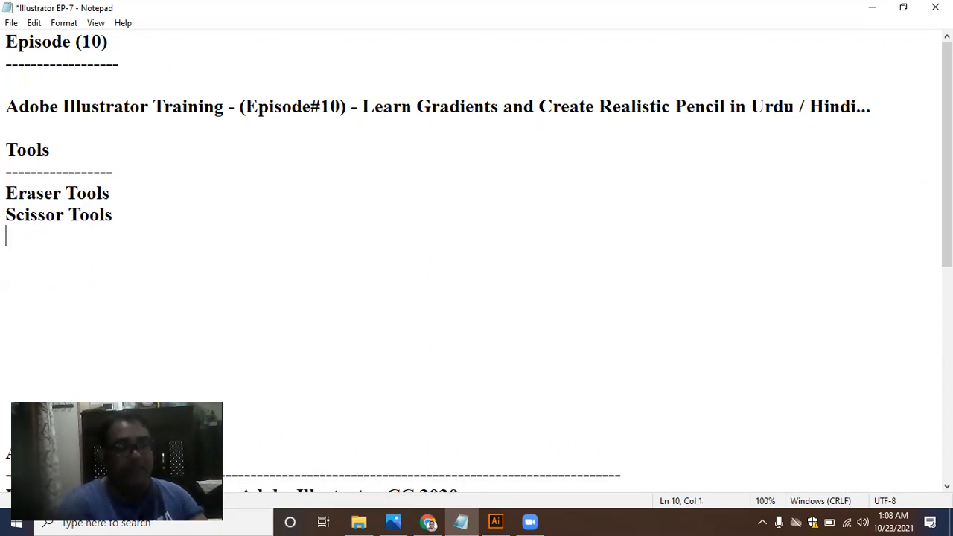
pyautogui.write('Kni')
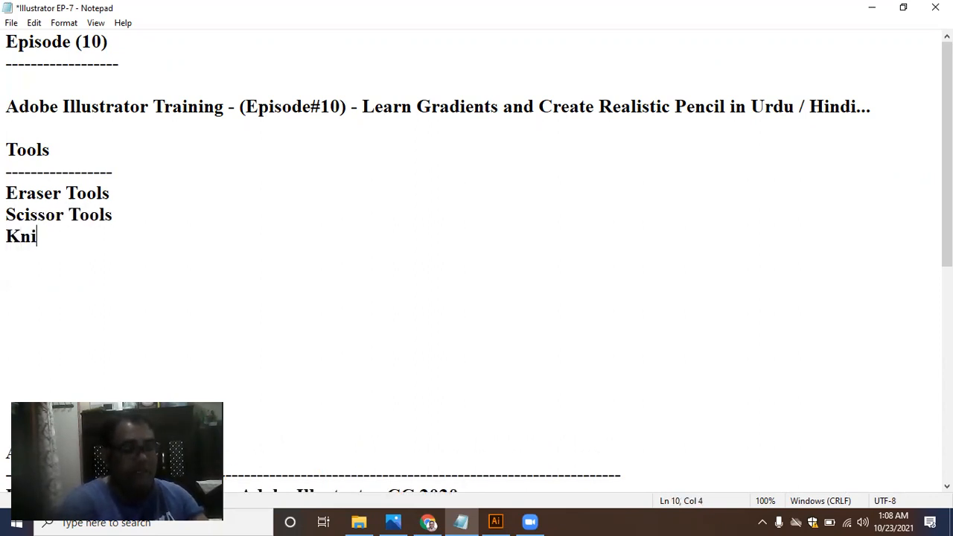
pyautogui.write('fe Tools')
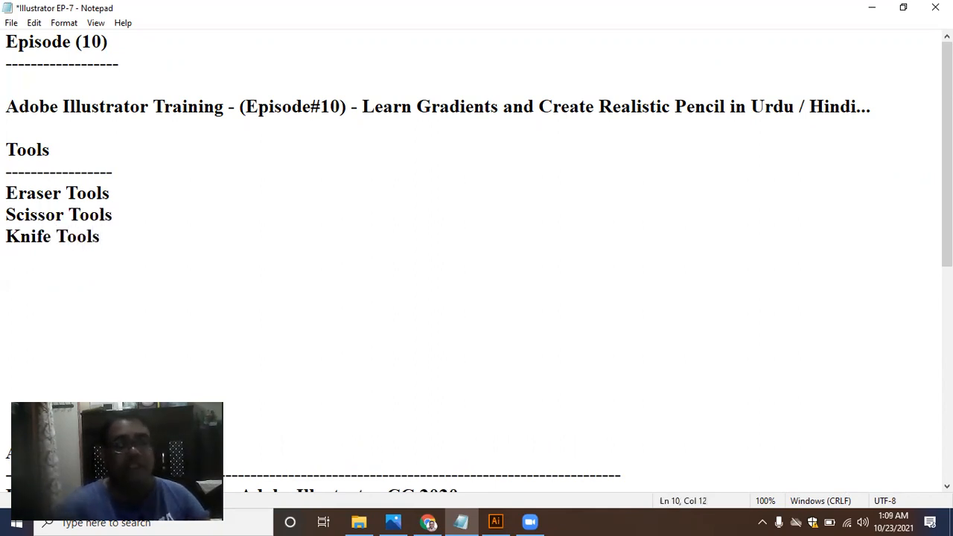
# Step: Review the three listed tools and insert two line breaks after Knife Tools
pyautogui.moveTo(6, 150); pyautogui.dragTo(124, 231)
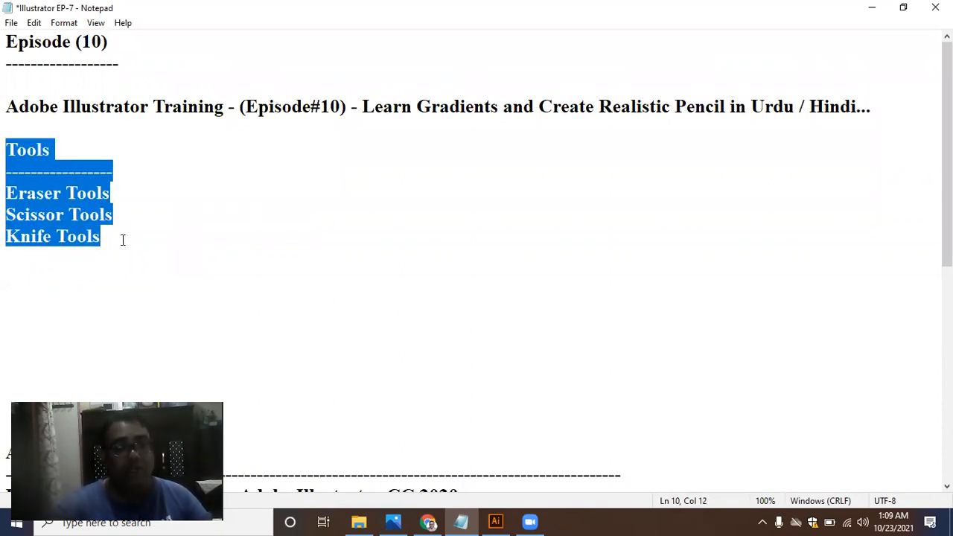
pyautogui.click(7, 193)
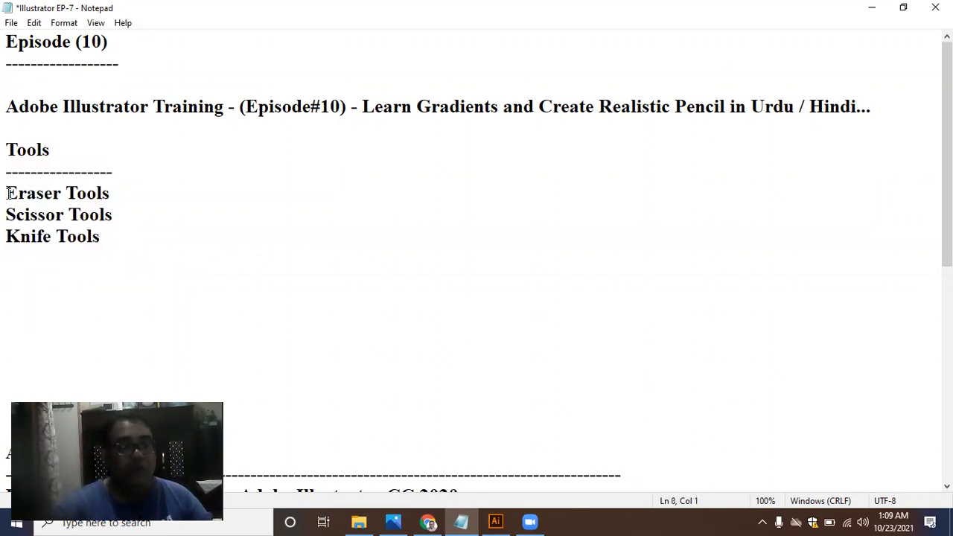
pyautogui.moveTo(8, 193)
pyautogui.mouseDown()
pyautogui.moveTo(111, 216)
pyautogui.moveTo(107, 235)
pyautogui.mouseUp()
pyautogui.click(104, 236)
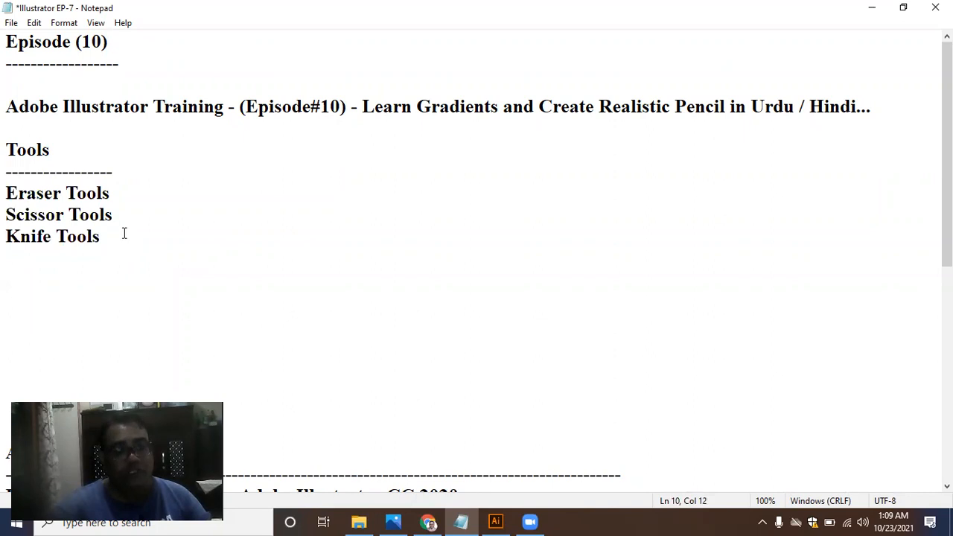
pyautogui.press('Return')
pyautogui.press('Return')
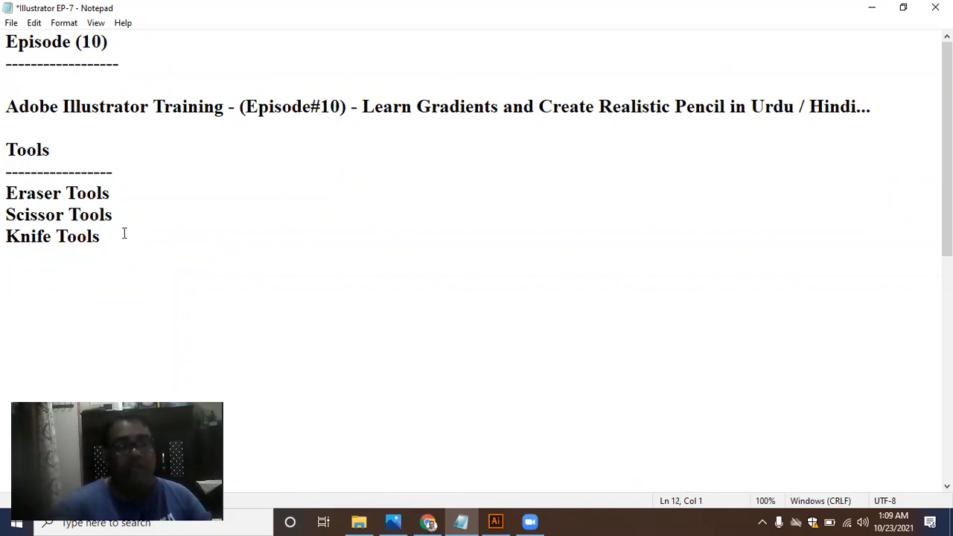
# Step: Highlight the whole Tools section, from its heading through Knife Tools, to review it
pyautogui.moveTo(8, 167); pyautogui.dragTo(118, 246)
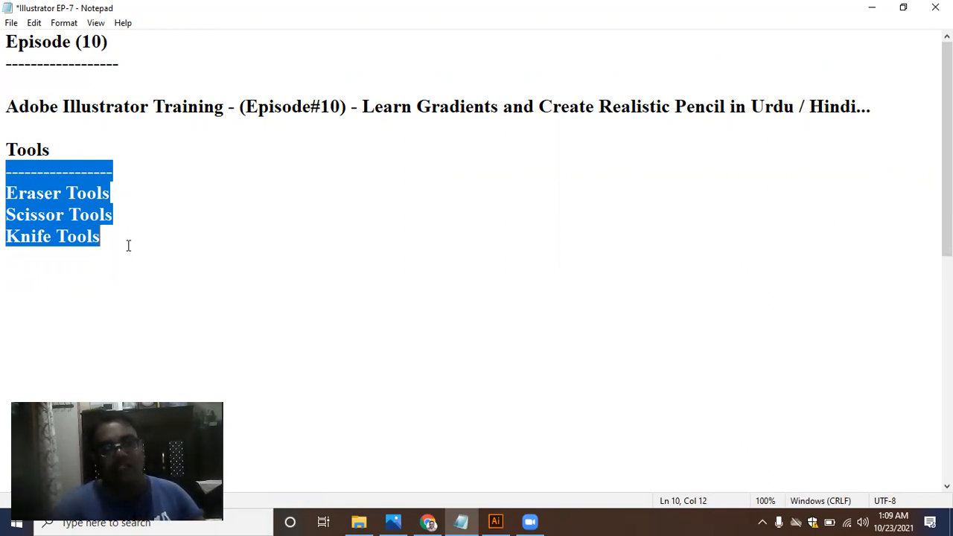
pyautogui.click(904, 113)
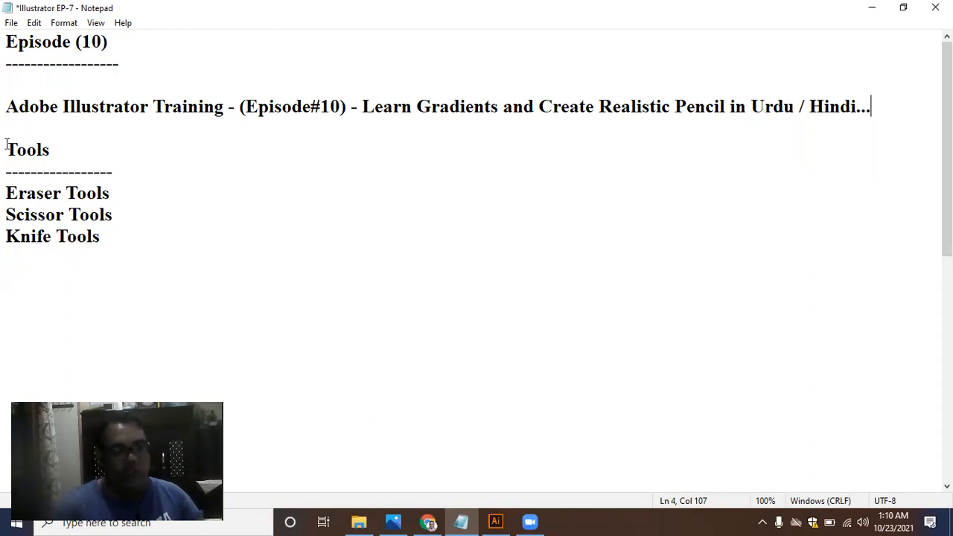
pyautogui.moveTo(7, 145); pyautogui.dragTo(166, 230)
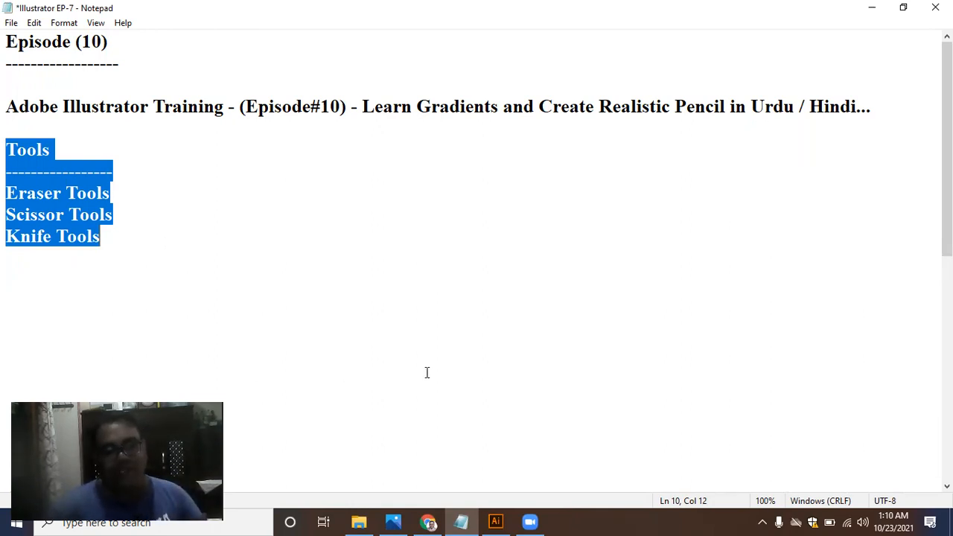
# Step: Switch to Illustrator and detach the shape tool group as a floating palette beside the artboard
pyautogui.click(496, 521)
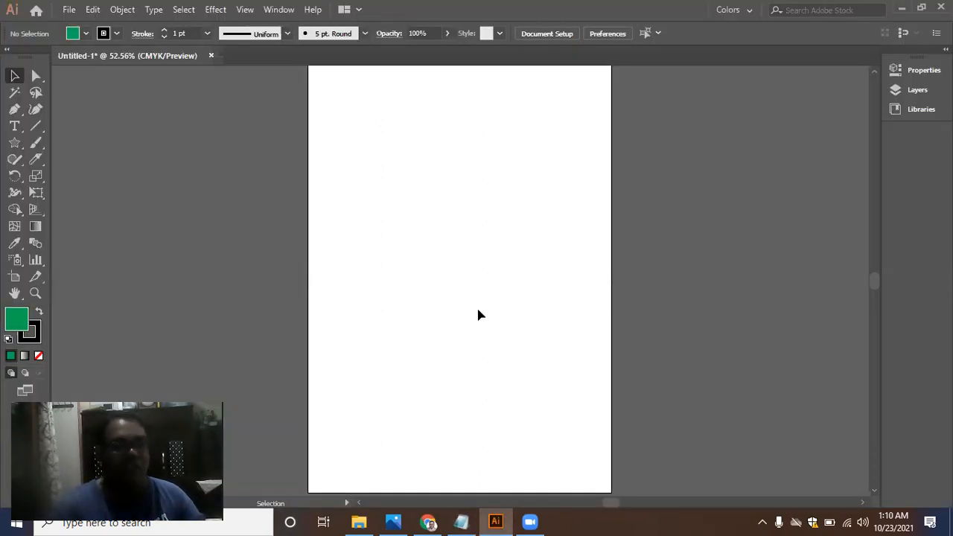
pyautogui.press('space')
pyautogui.moveTo(457, 298); pyautogui.dragTo(467, 303)
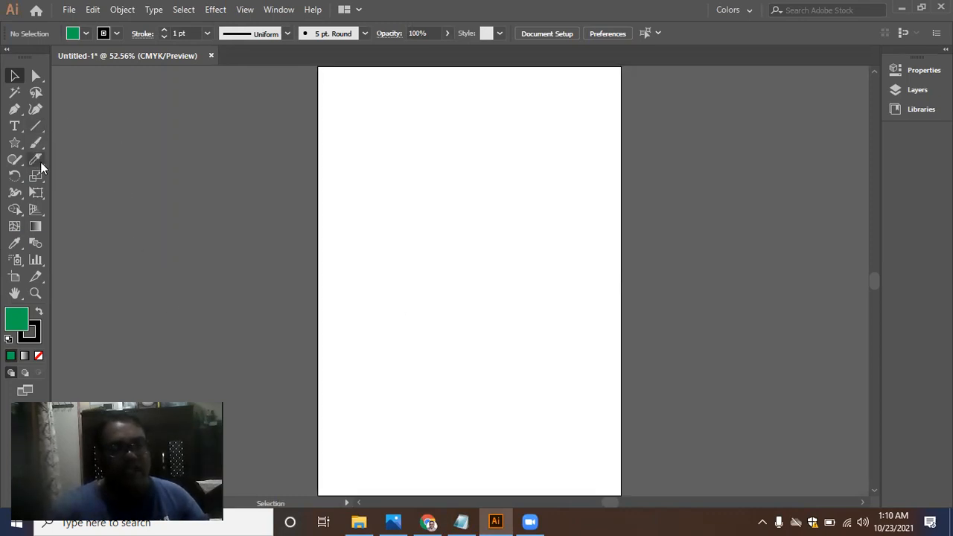
pyautogui.click(40, 128)
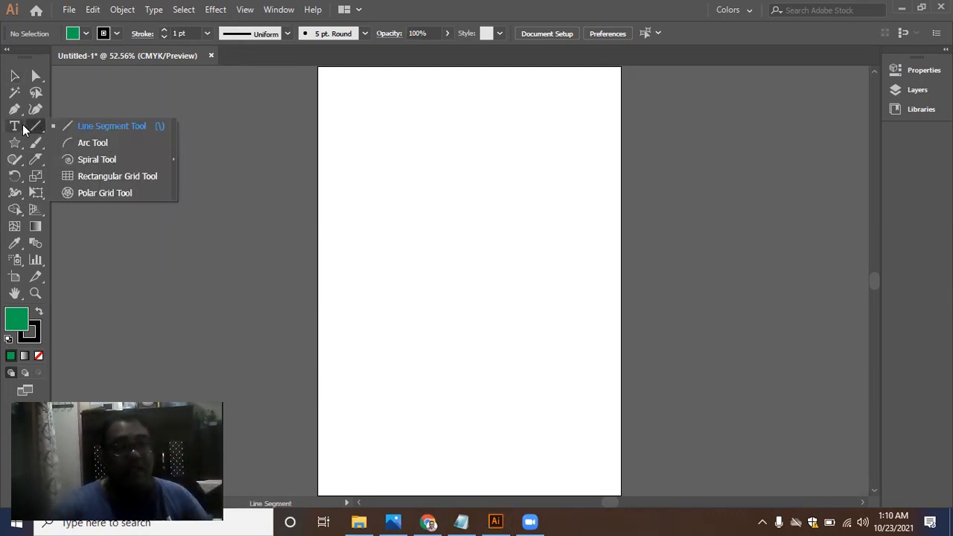
pyautogui.click(15, 143)
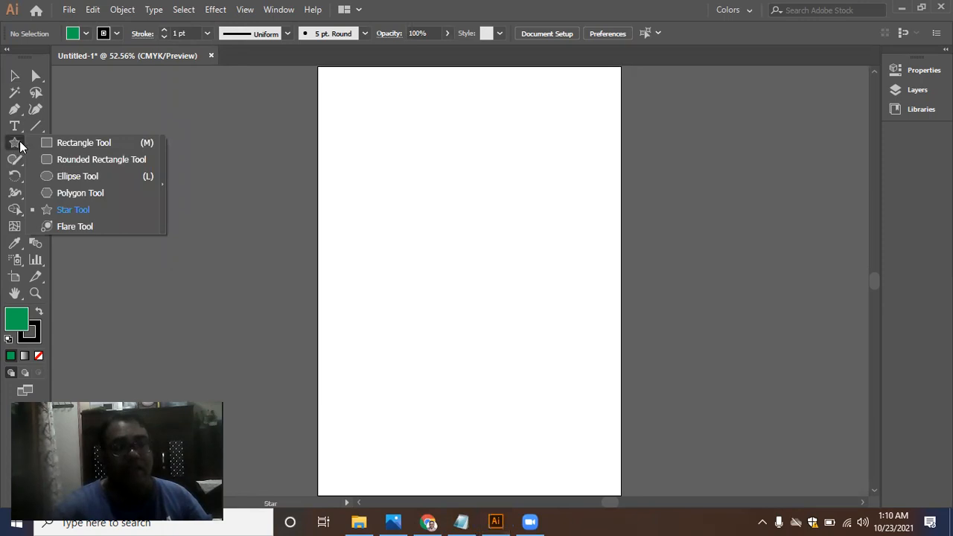
pyautogui.click(20, 146)
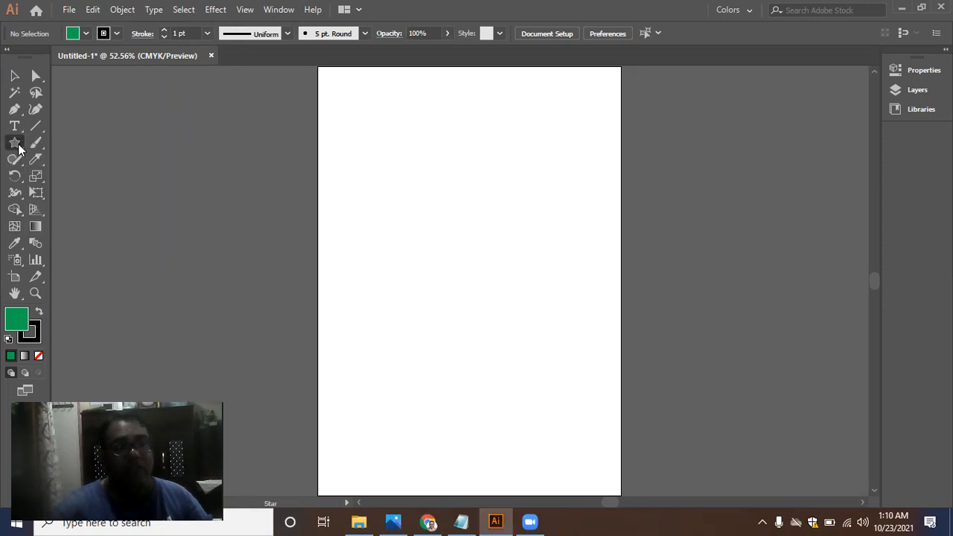
pyautogui.click(20, 146)
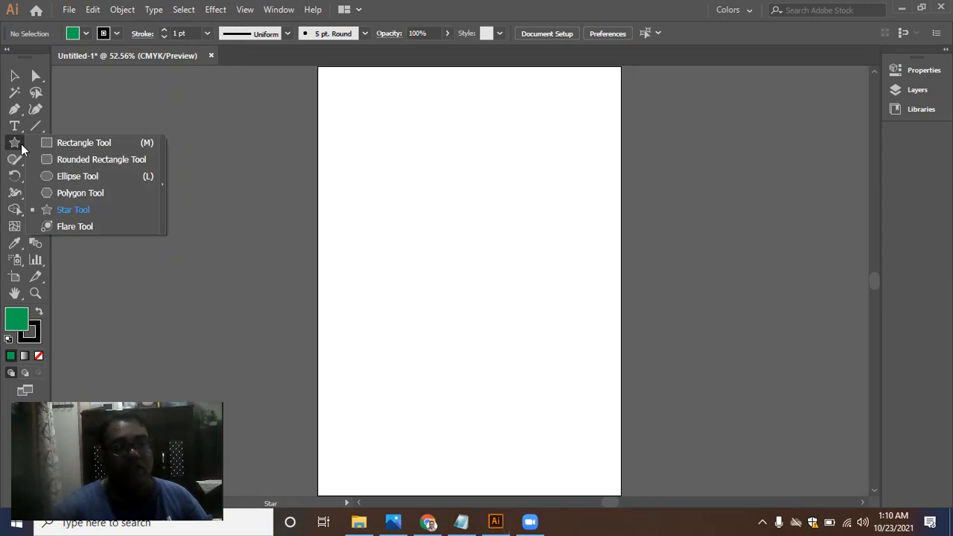
pyautogui.click(161, 185)
pyautogui.moveTo(109, 161); pyautogui.dragTo(191, 108)
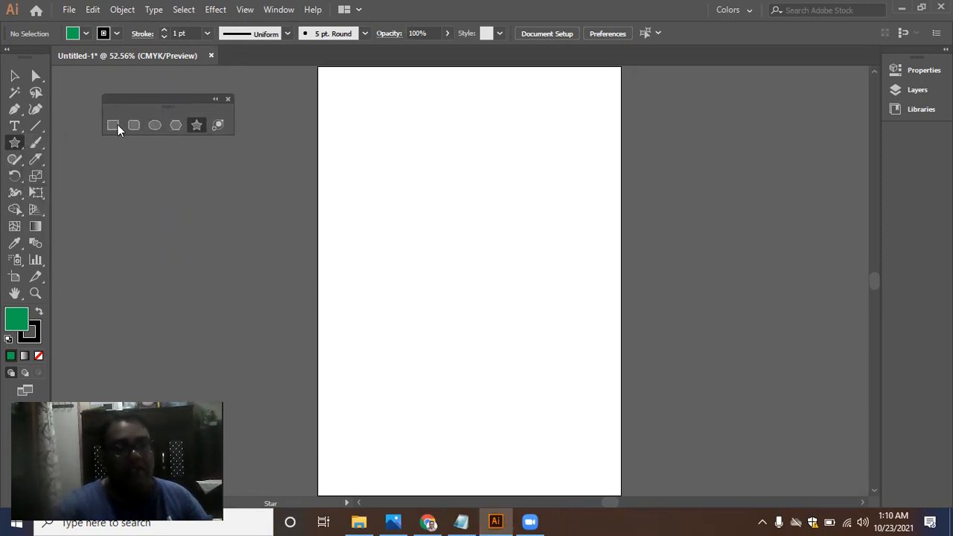
# Step: Detach the Eraser, Scissors and Knife tool group as a floating palette beneath the shape tools palette
pyautogui.click(38, 146)
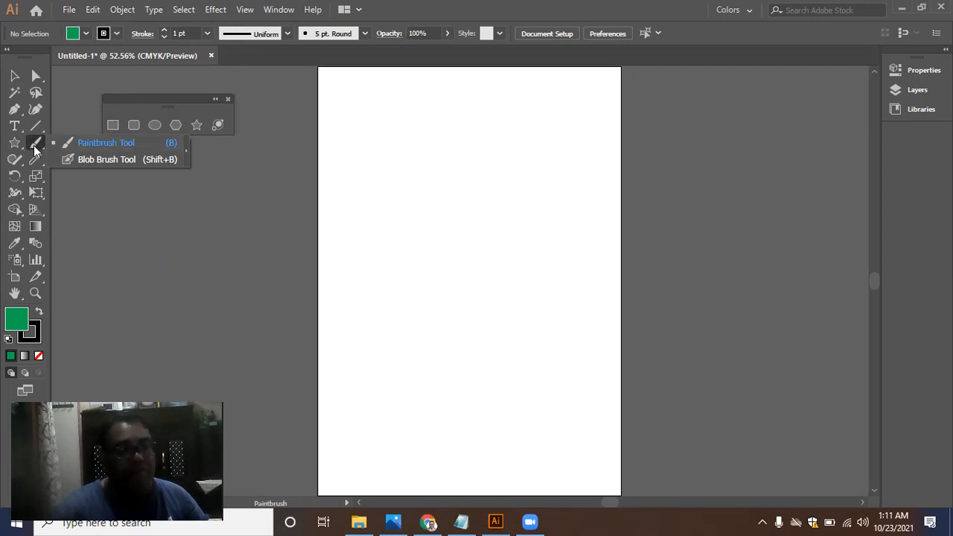
pyautogui.click(33, 161)
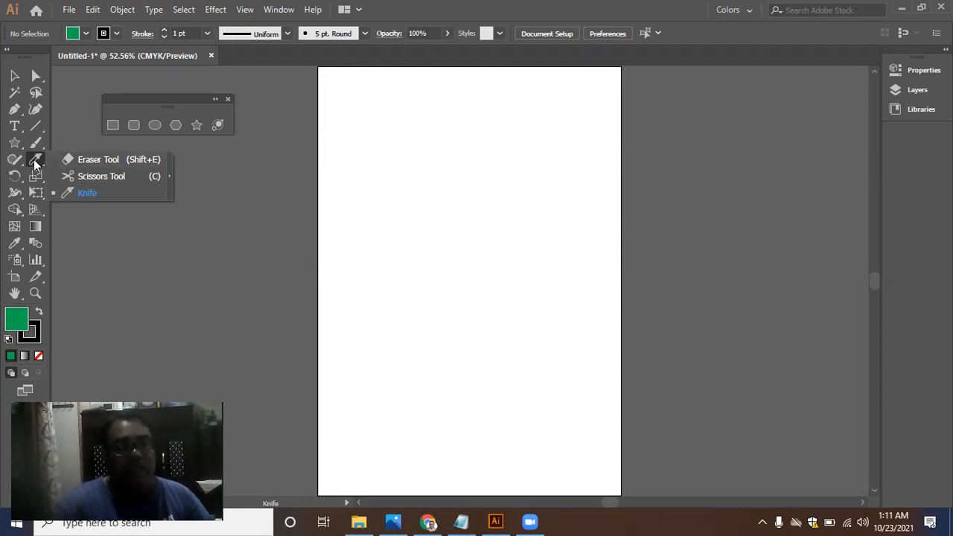
pyautogui.click(36, 145)
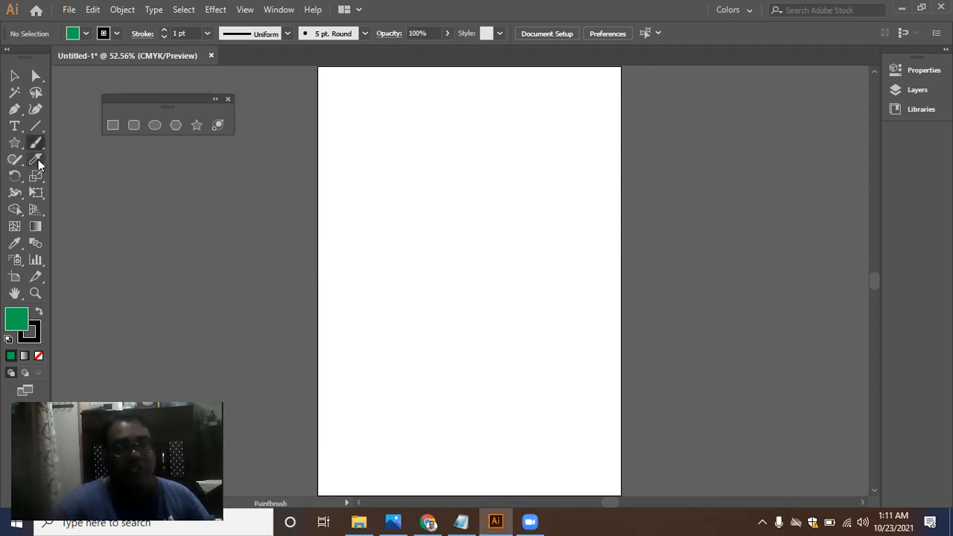
pyautogui.click(38, 159)
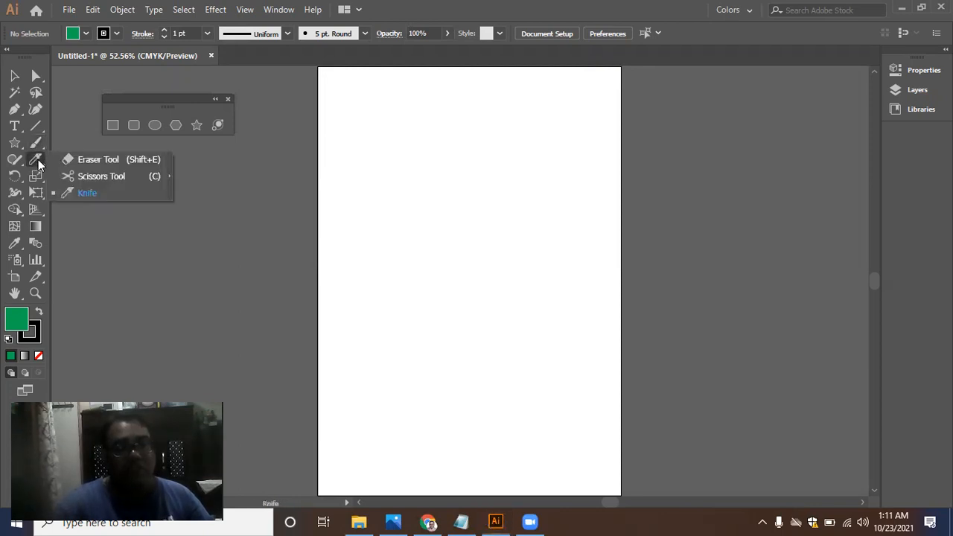
pyautogui.click(169, 170)
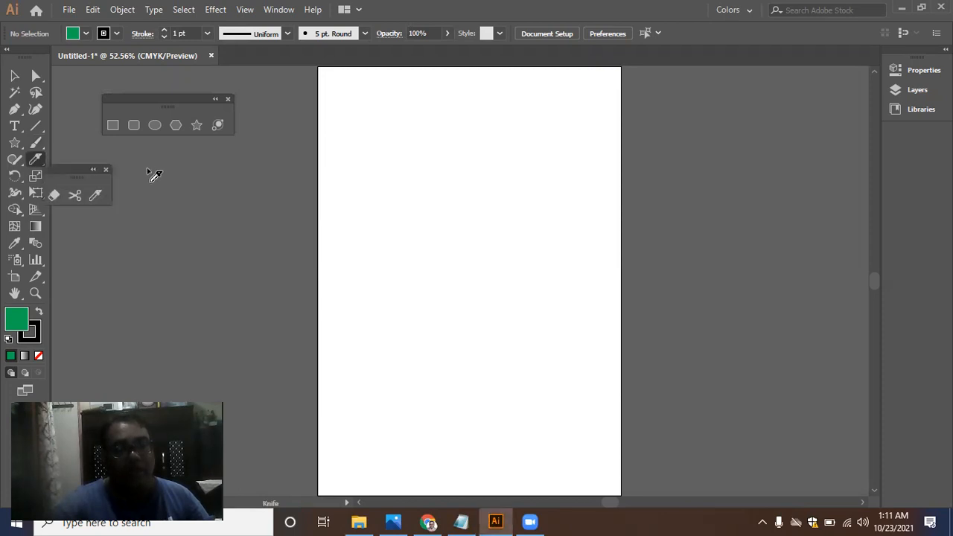
pyautogui.moveTo(78, 170)
pyautogui.mouseDown()
pyautogui.moveTo(164, 163)
pyautogui.moveTo(117, 154)
pyautogui.mouseUp()
# Step: Draw a large green circle on the upper part of the artboard and shift it slightly left
pyautogui.click(155, 127)
pyautogui.moveTo(371, 151); pyautogui.dragTo(568, 356)
pyautogui.click(14, 80)
pyautogui.moveTo(514, 232)
pyautogui.mouseDown()
pyautogui.moveTo(485, 230)
pyautogui.moveTo(502, 230)
pyautogui.mouseUp()
# Step: Display the Swatches panel and place it beside the artboard, level with the circle
pyautogui.click(279, 9)
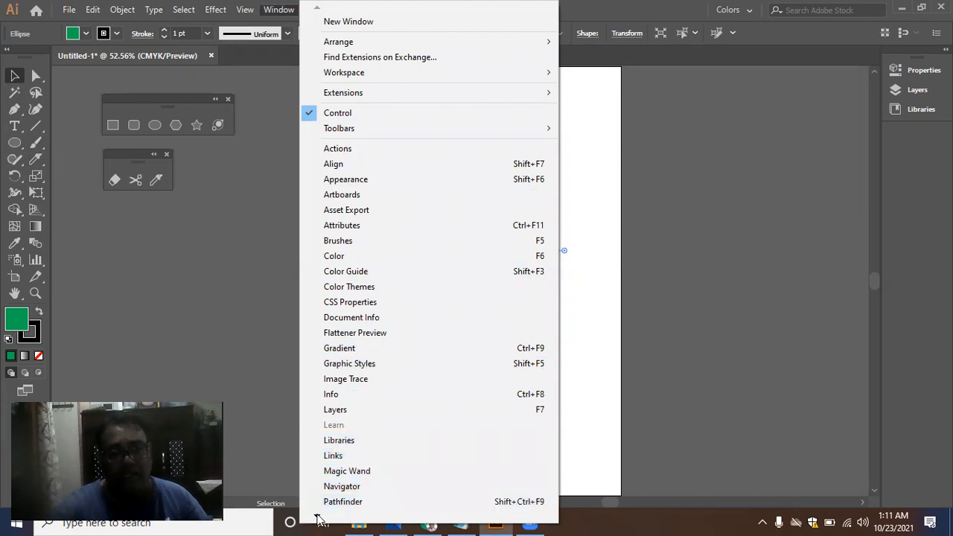
pyautogui.moveTo(318, 520)
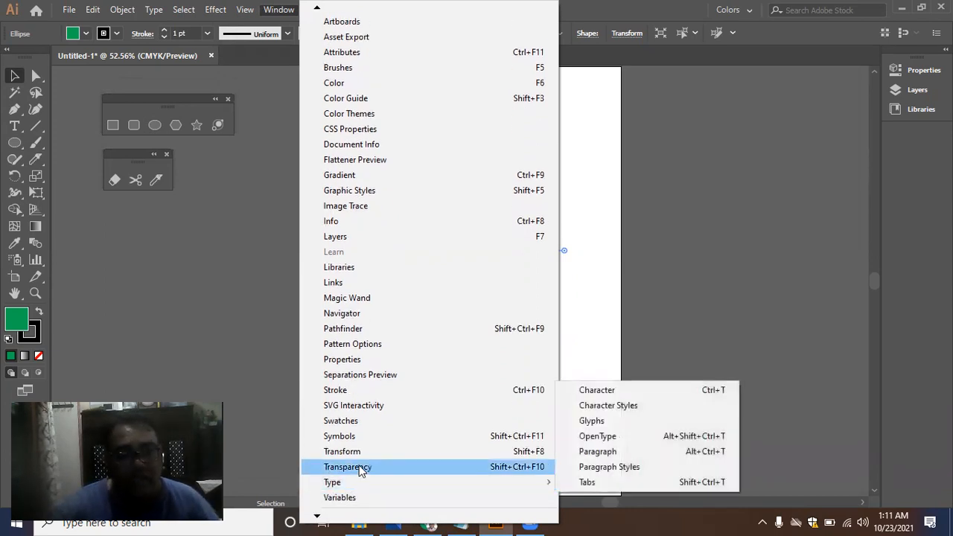
pyautogui.click(367, 427)
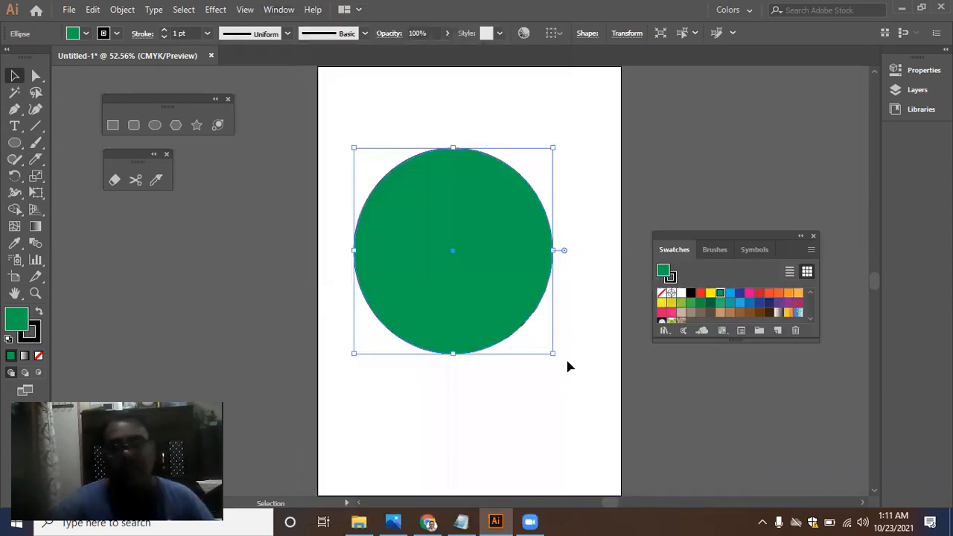
pyautogui.moveTo(762, 233); pyautogui.dragTo(760, 183)
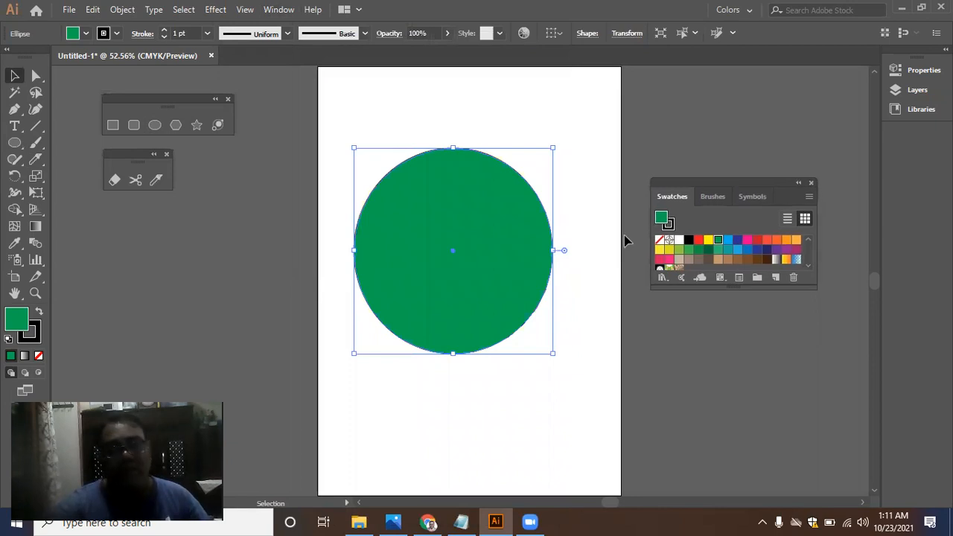
# Step: Try several fill swatches on the circle, settle on light blue, and reposition the Swatches panel slightly
pyautogui.click(727, 243)
pyautogui.click(718, 241)
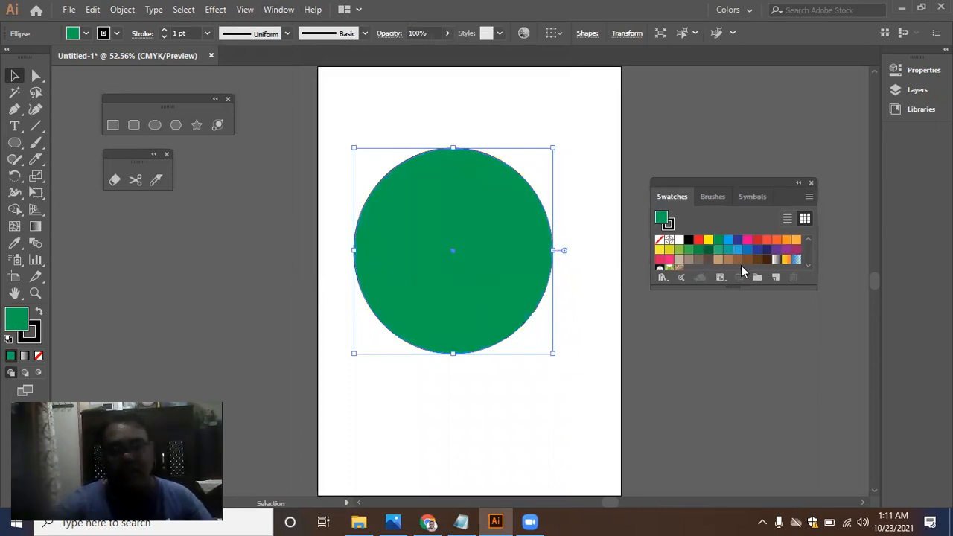
pyautogui.click(767, 242)
pyautogui.click(728, 242)
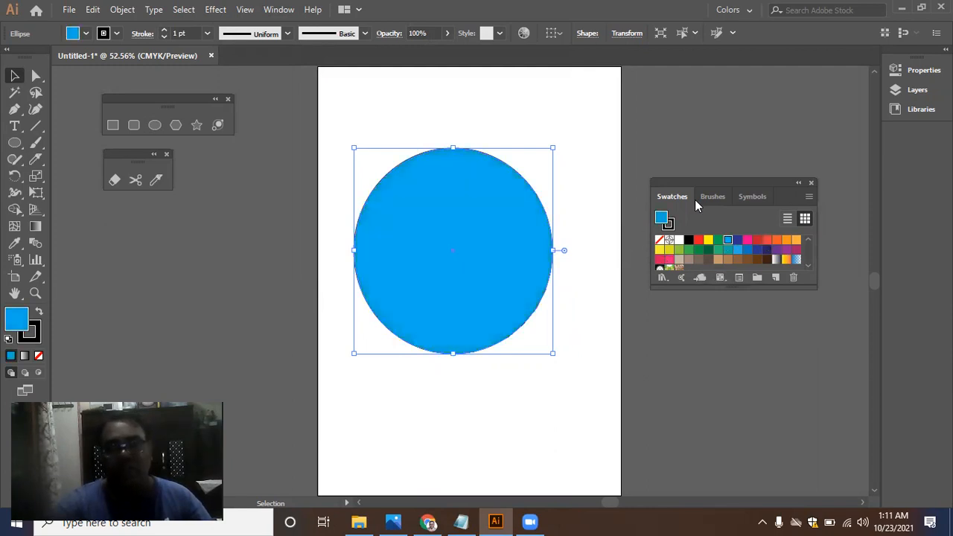
pyautogui.moveTo(709, 187); pyautogui.dragTo(715, 181)
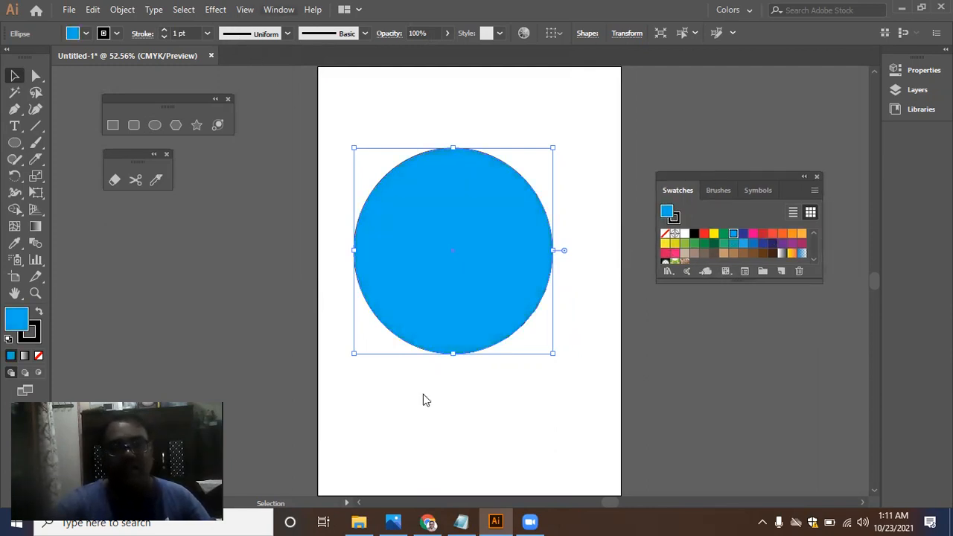
# Step: Display the Align panel beneath the floating tool palettes and shift the Swatches panel slightly down
pyautogui.hotkey('alt', 'w')
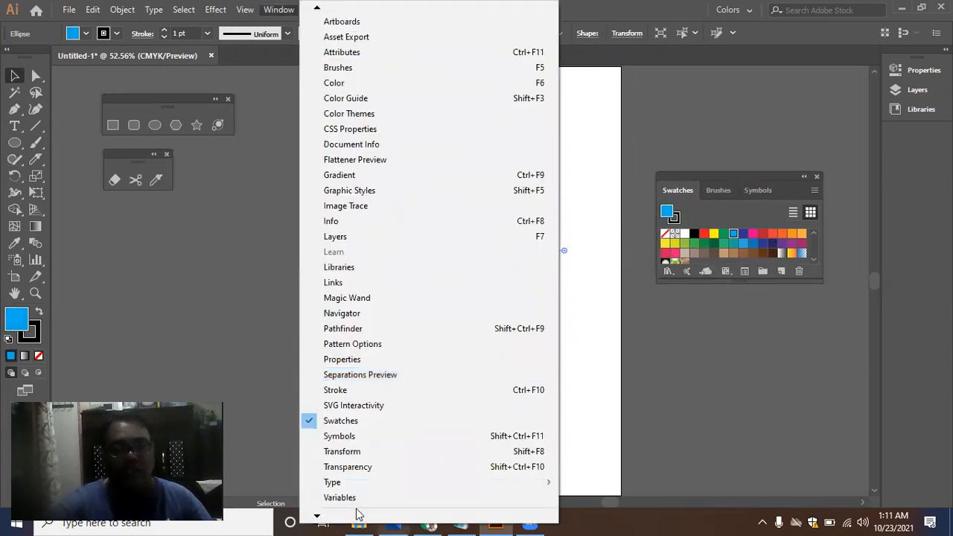
pyautogui.click(720, 174)
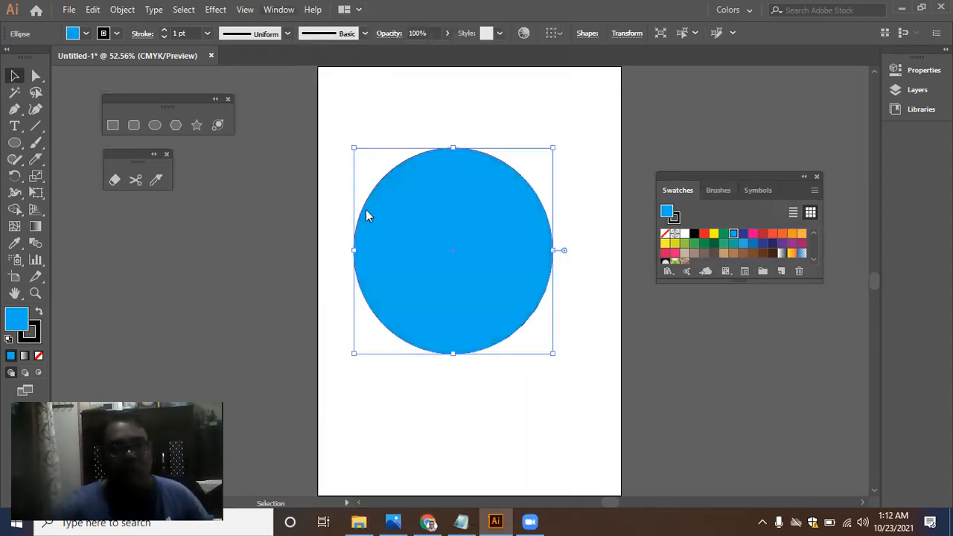
pyautogui.hotkey('alt', 'w')
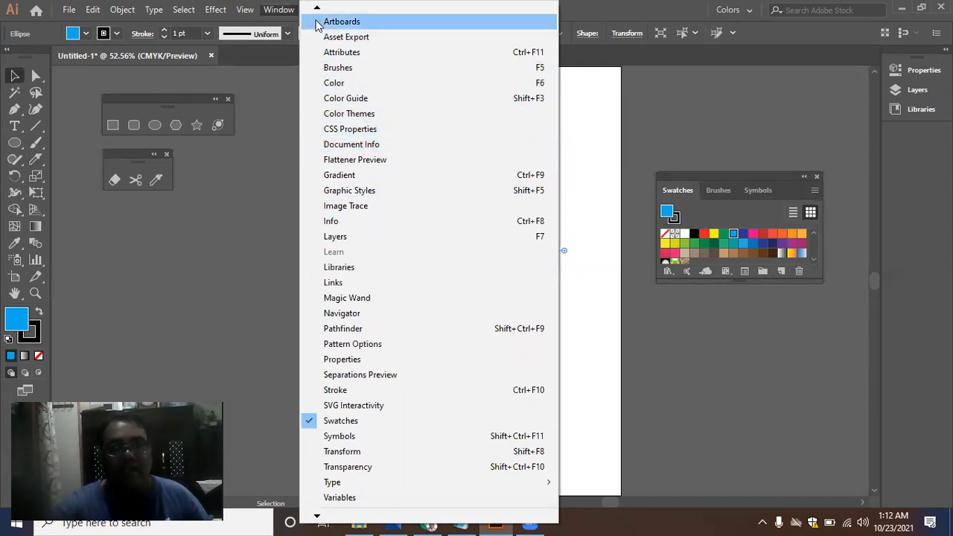
pyautogui.moveTo(319, 9)
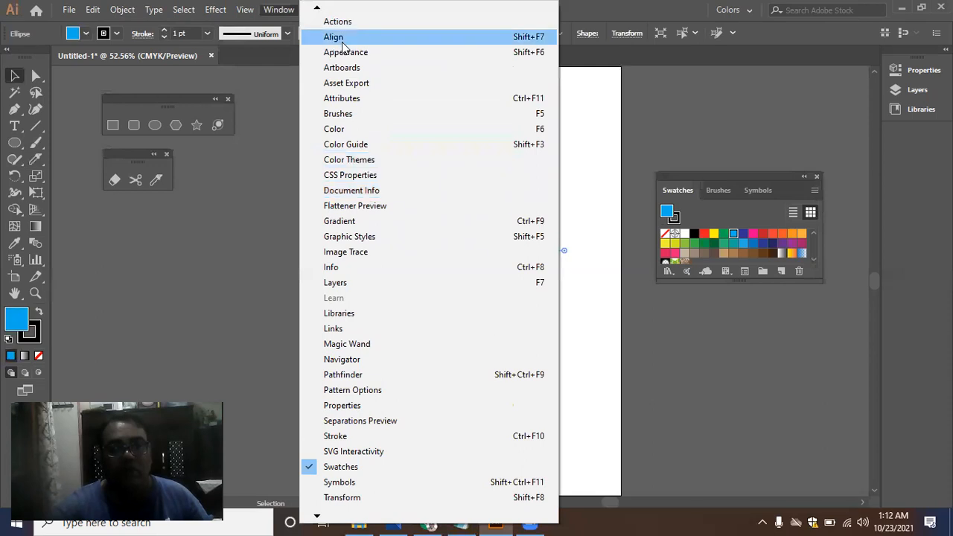
pyautogui.click(411, 37)
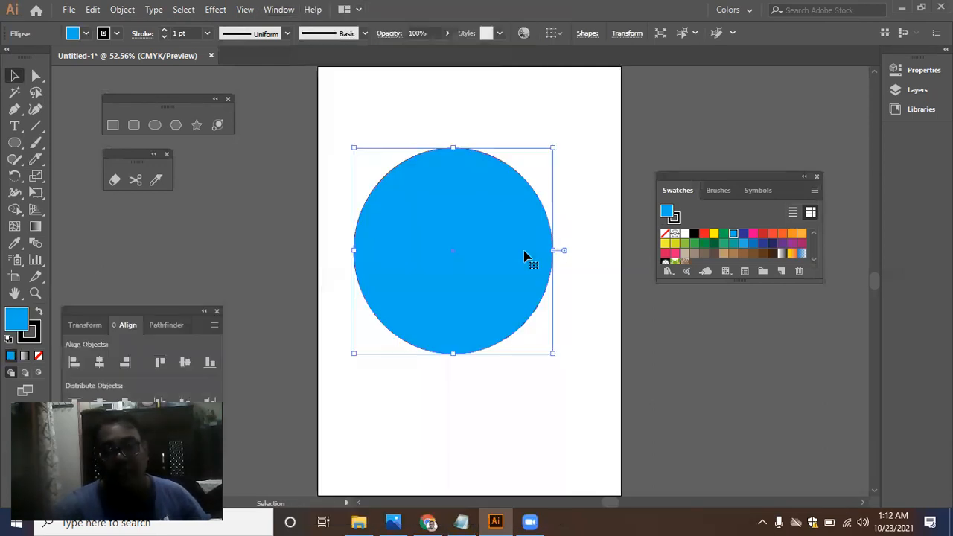
pyautogui.moveTo(132, 314); pyautogui.dragTo(146, 230)
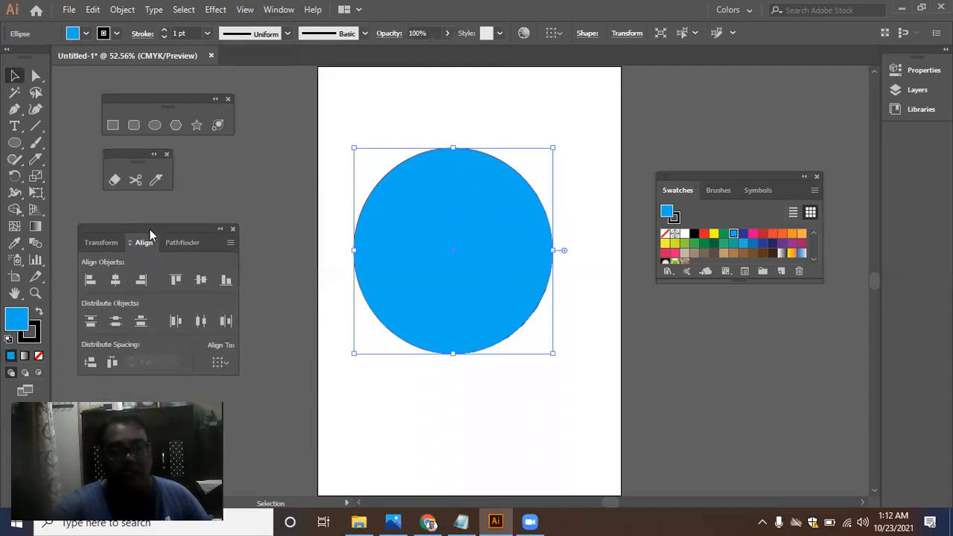
pyautogui.moveTo(693, 176); pyautogui.dragTo(695, 197)
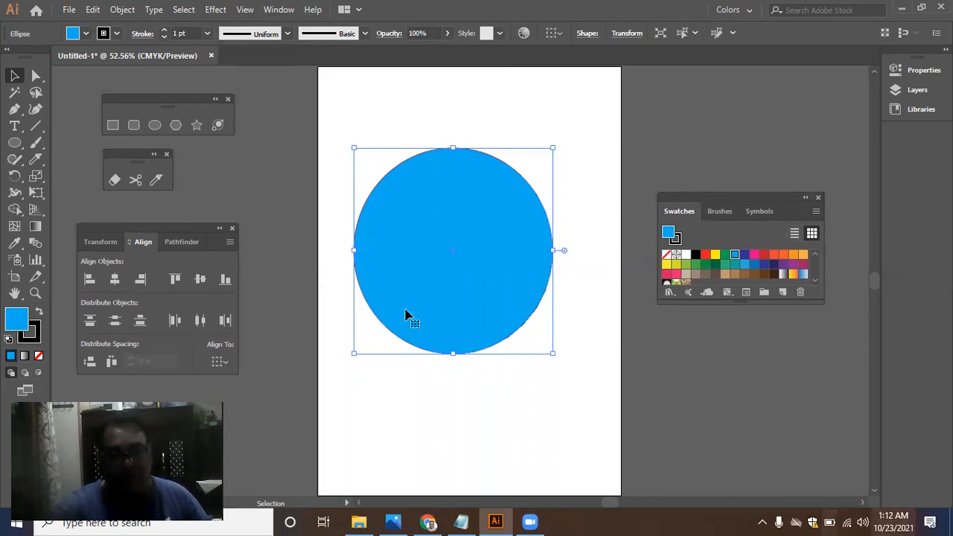
# Step: Move the blue circle slightly down and draw a small red-filled circle inside it near the middle
pyautogui.moveTo(406, 315); pyautogui.dragTo(406, 325)
pyautogui.click(155, 125)
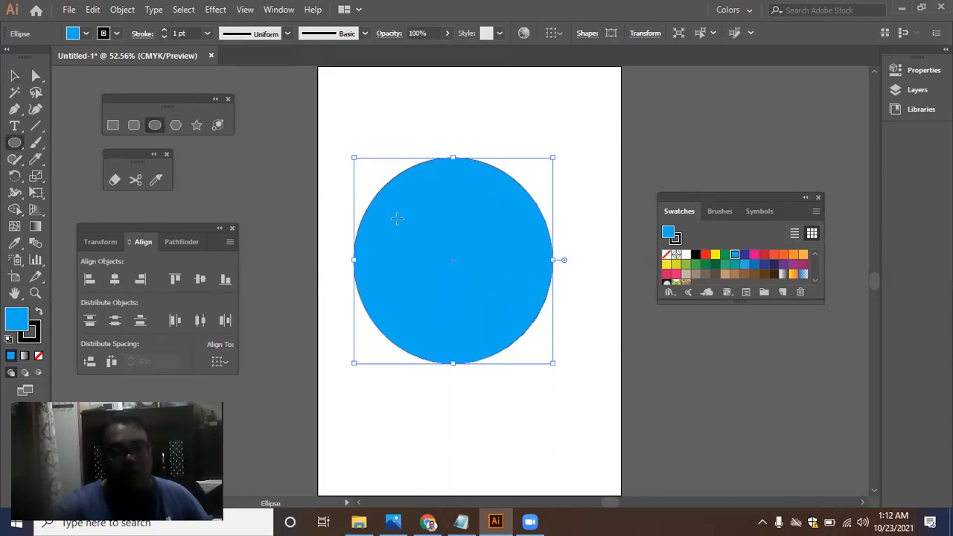
pyautogui.moveTo(415, 225); pyautogui.dragTo(472, 283)
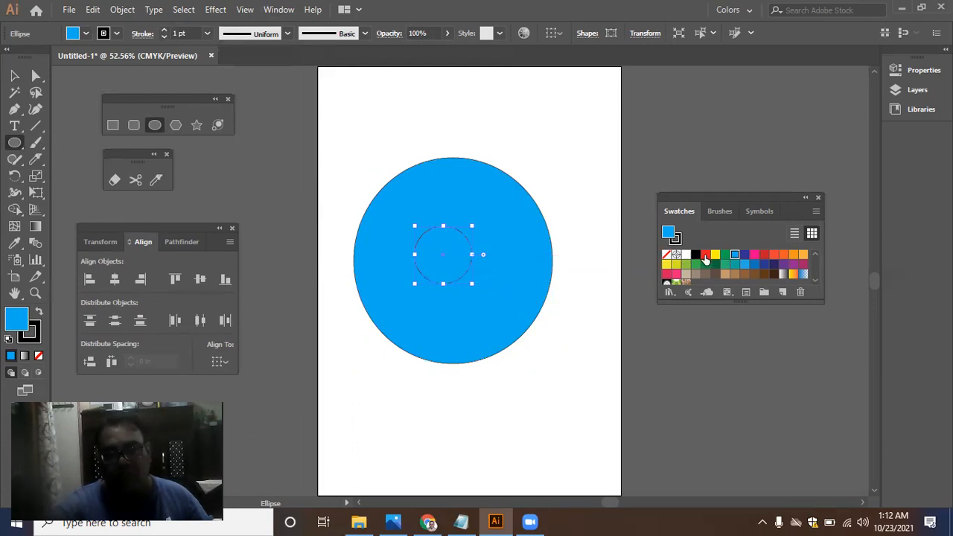
pyautogui.click(705, 254)
# Step: Select both circles and align their centres horizontally and vertically
pyautogui.click(14, 75)
pyautogui.moveTo(447, 236); pyautogui.dragTo(589, 385)
pyautogui.click(116, 278)
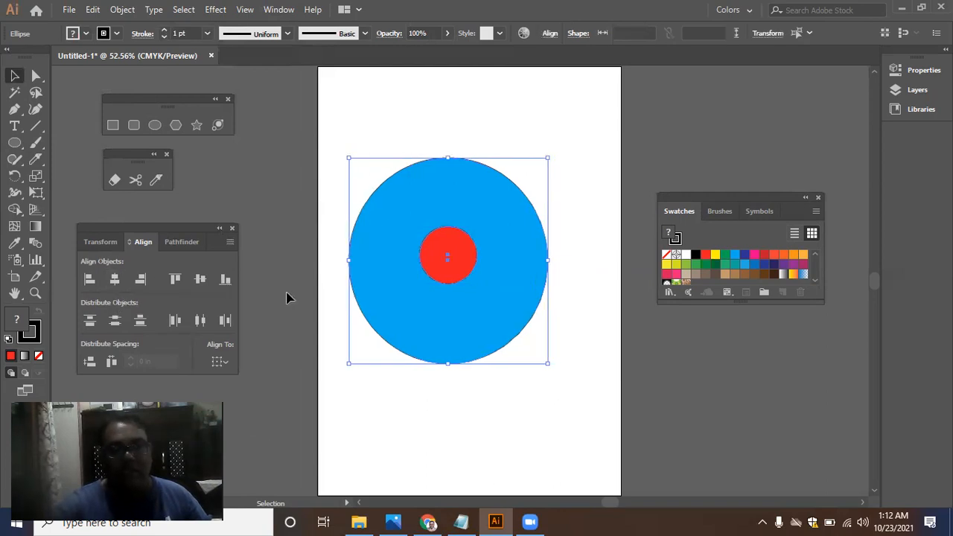
pyautogui.click(200, 281)
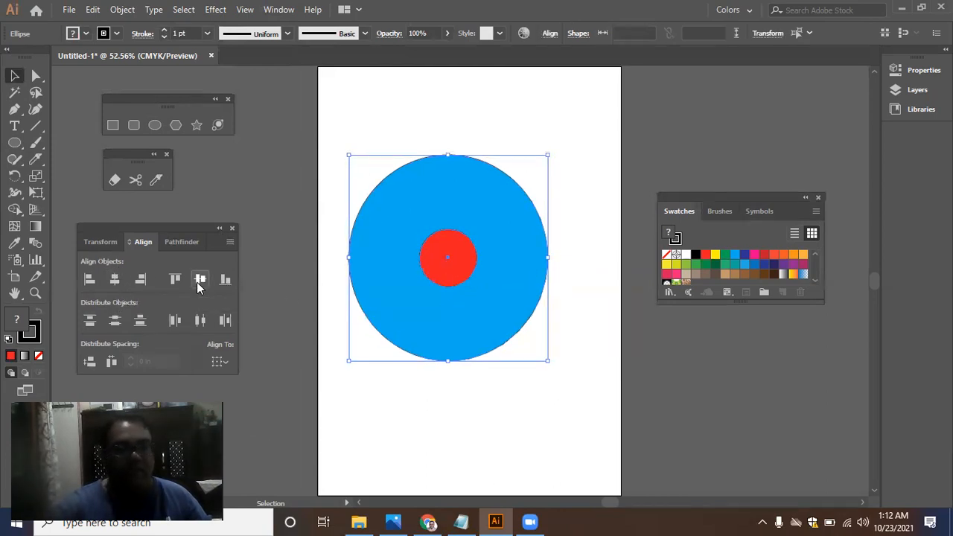
pyautogui.click(585, 270)
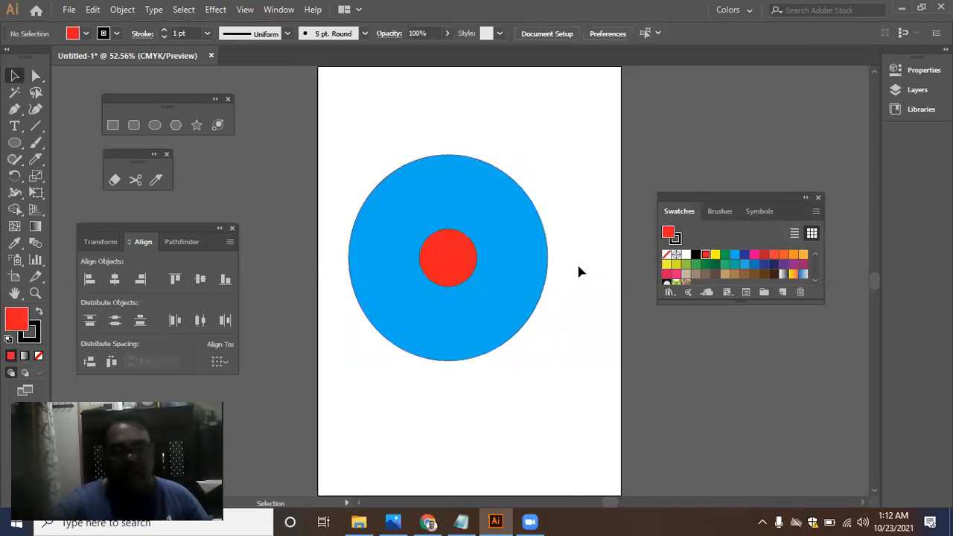
# Step: Enlarge the red circle proportionally from its centre and deselect it
pyautogui.click(469, 267)
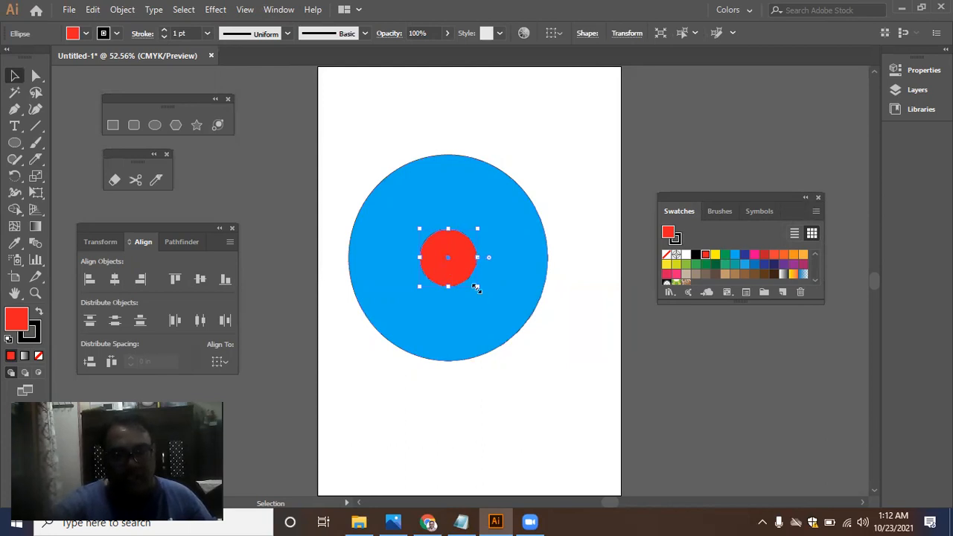
pyautogui.moveTo(476, 288); pyautogui.dragTo(492, 296)
pyautogui.click(529, 341)
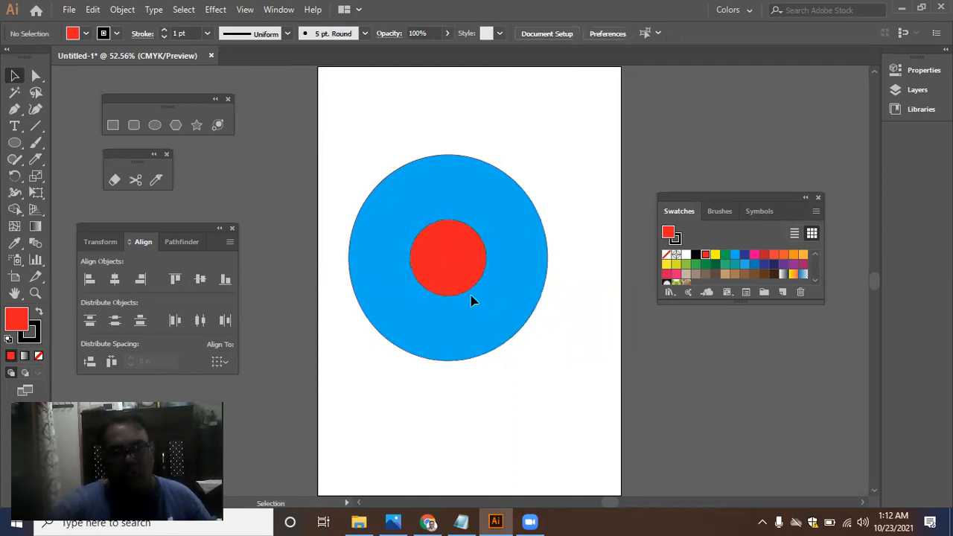
pyautogui.click(457, 284)
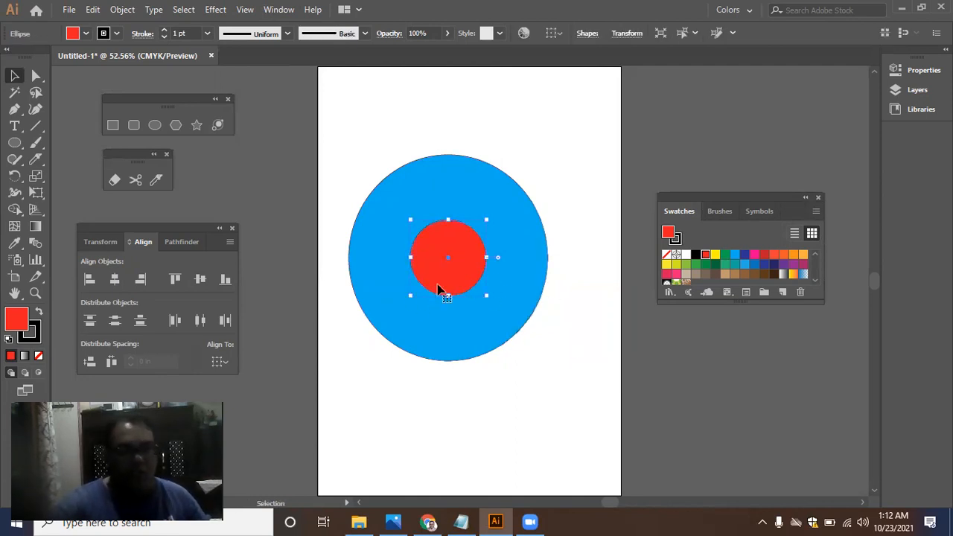
pyautogui.click(585, 249)
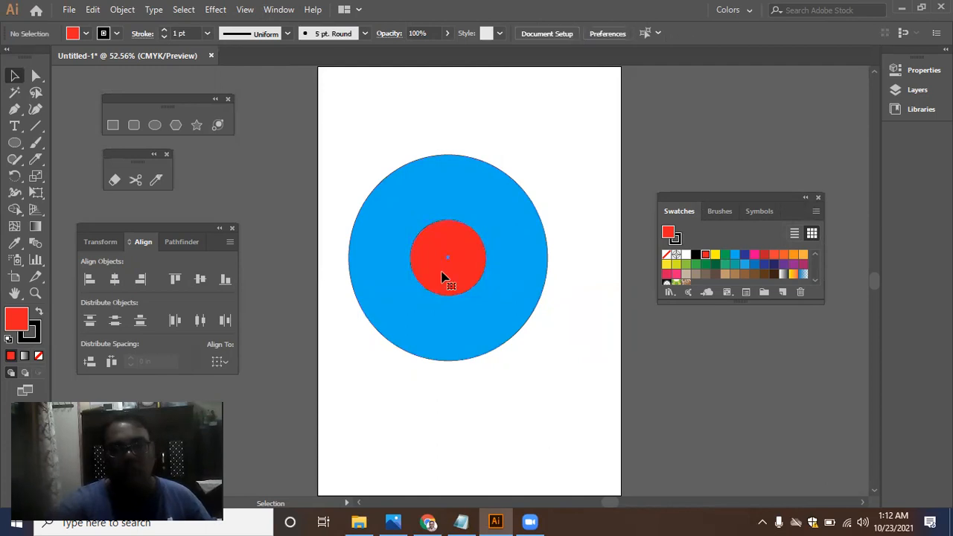
pyautogui.click(442, 277)
pyautogui.click(519, 236)
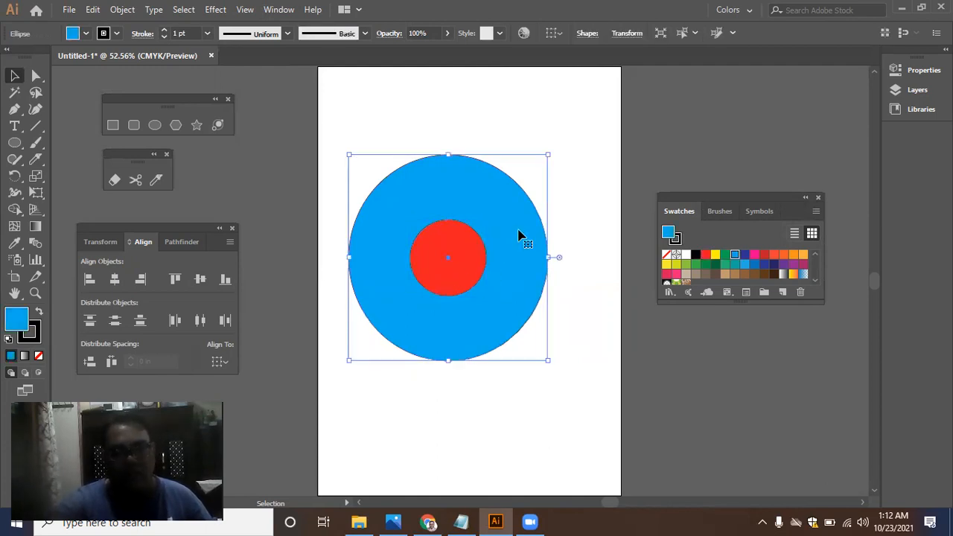
pyautogui.click(462, 266)
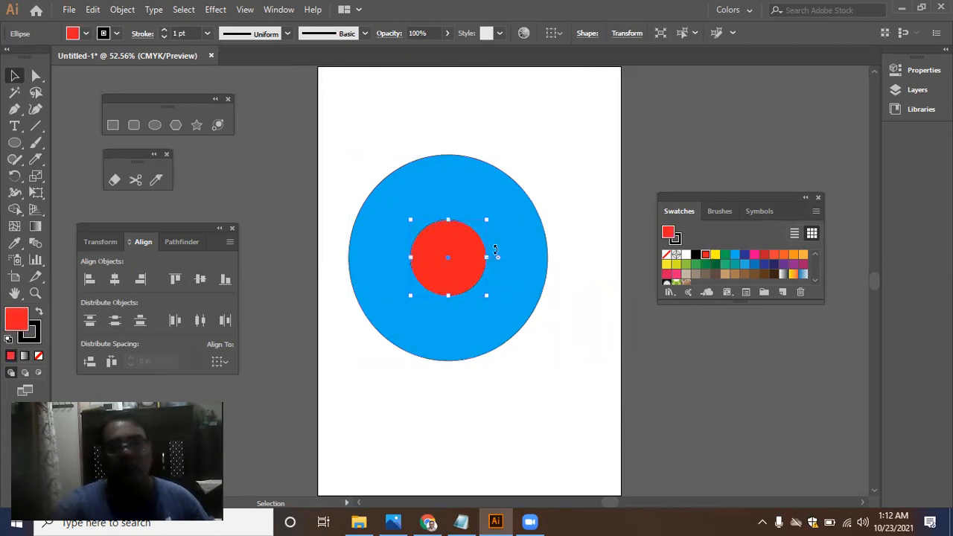
pyautogui.keyDown('shift'); pyautogui.click(520, 246); pyautogui.keyUp('shift')
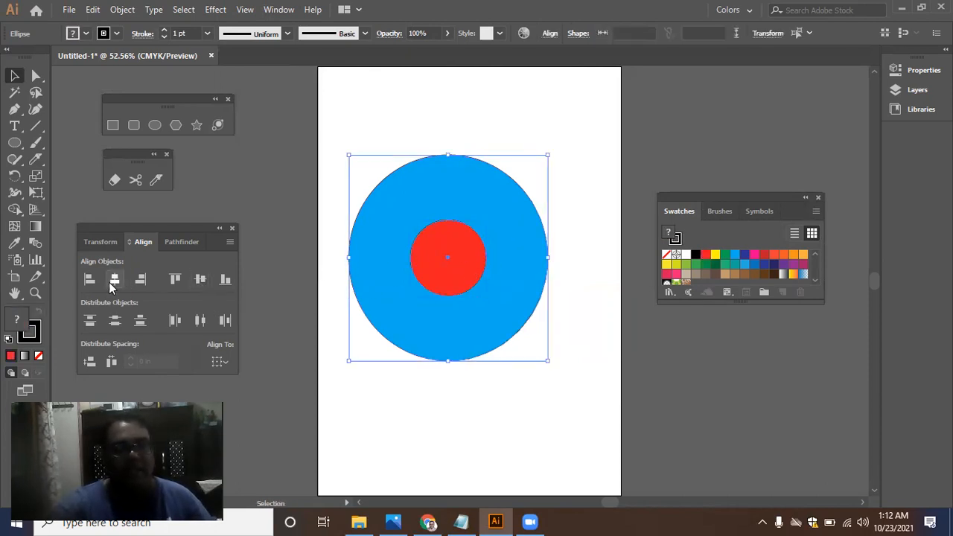
pyautogui.click(567, 218)
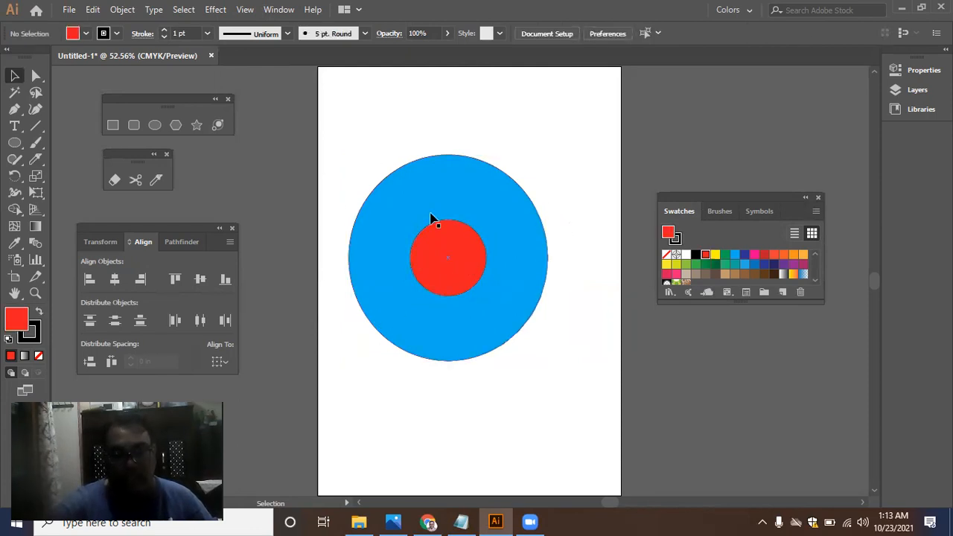
pyautogui.click(426, 249)
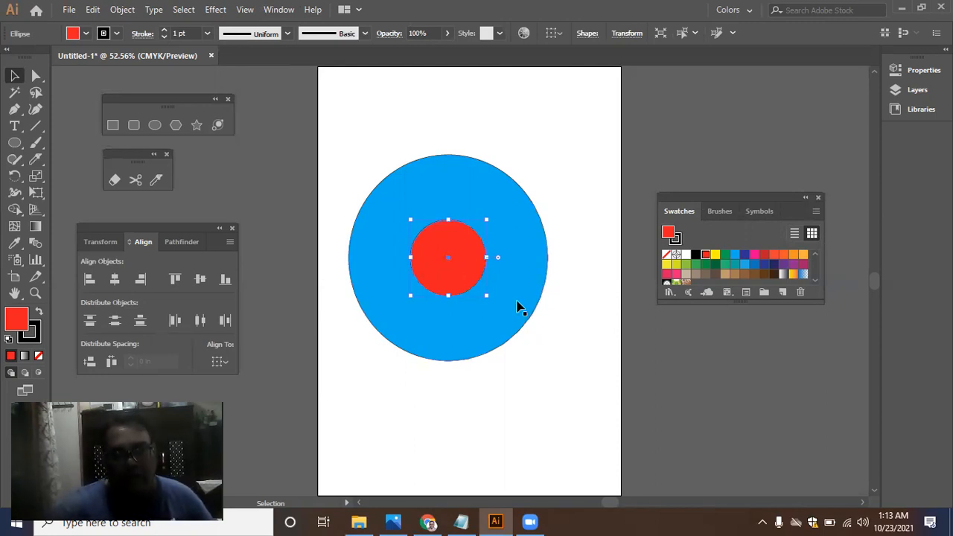
pyautogui.click(564, 296)
# Step: Select the red circle and cut the blue circle with it using Divide Objects Below, then deselect
pyautogui.click(470, 279)
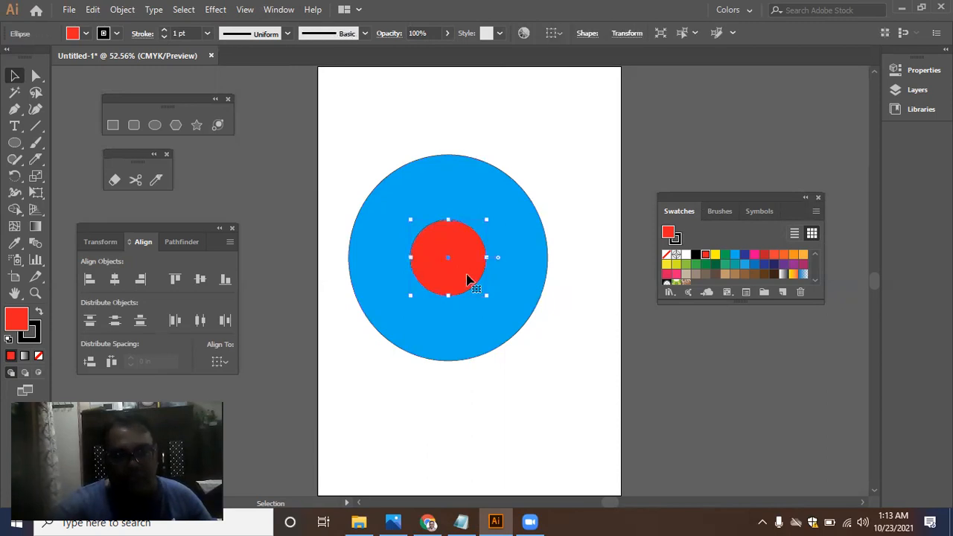
pyautogui.click(130, 14)
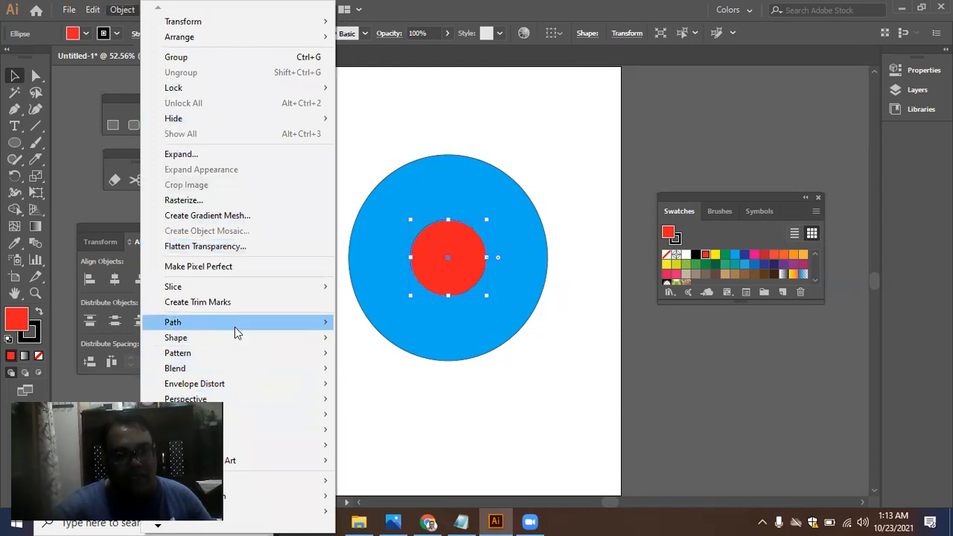
pyautogui.moveTo(235, 327)
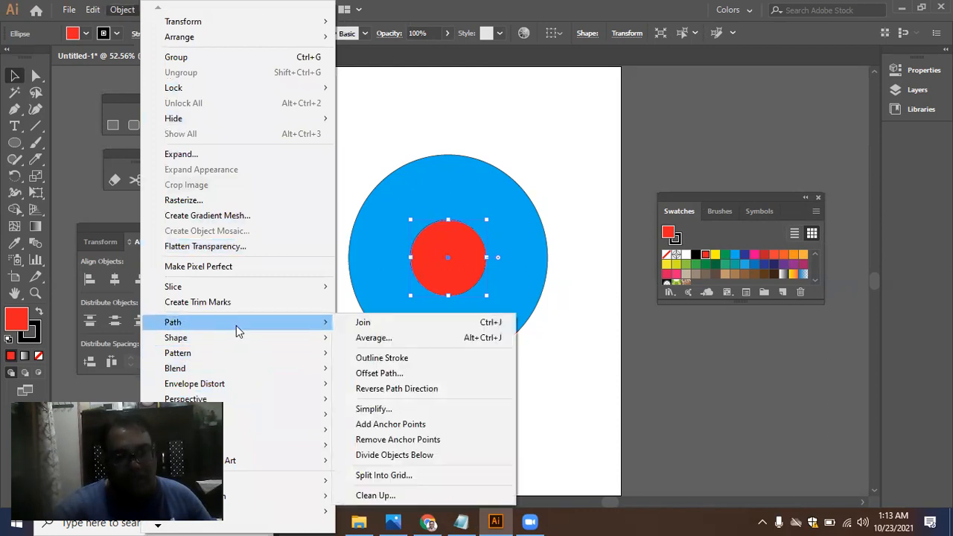
pyautogui.click(422, 456)
pyautogui.click(501, 450)
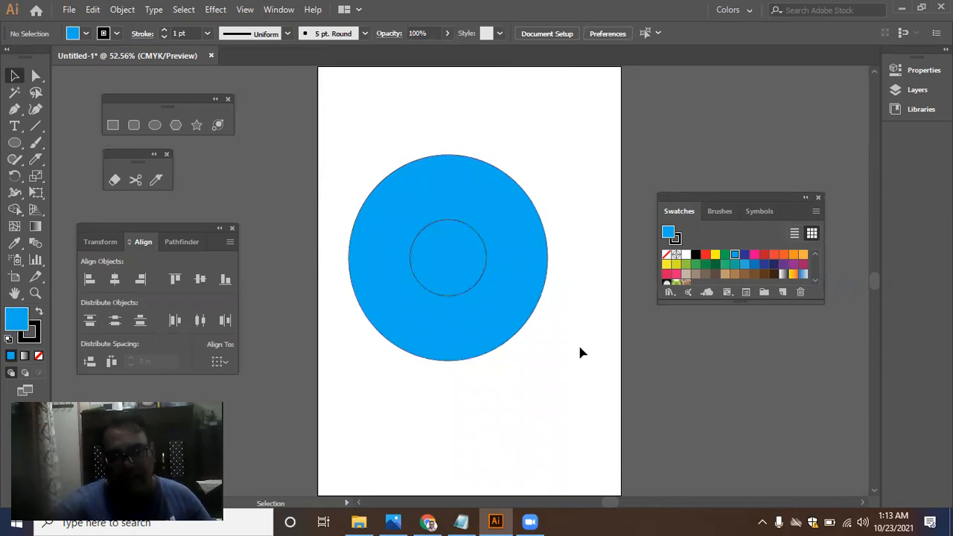
# Step: Pull the cut inner disc out of the blue ring and delete it
pyautogui.click(444, 273)
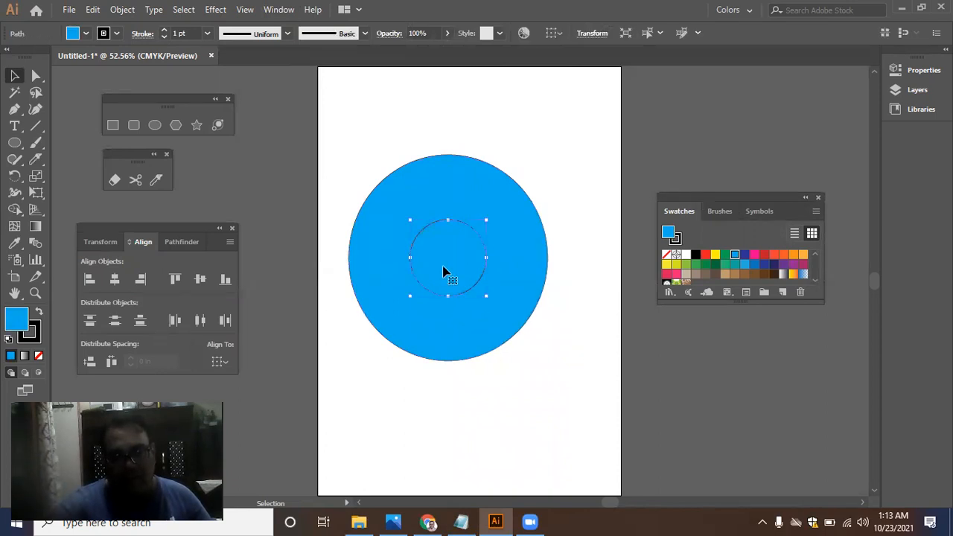
pyautogui.moveTo(444, 273); pyautogui.dragTo(543, 416)
pyautogui.press('Delete')
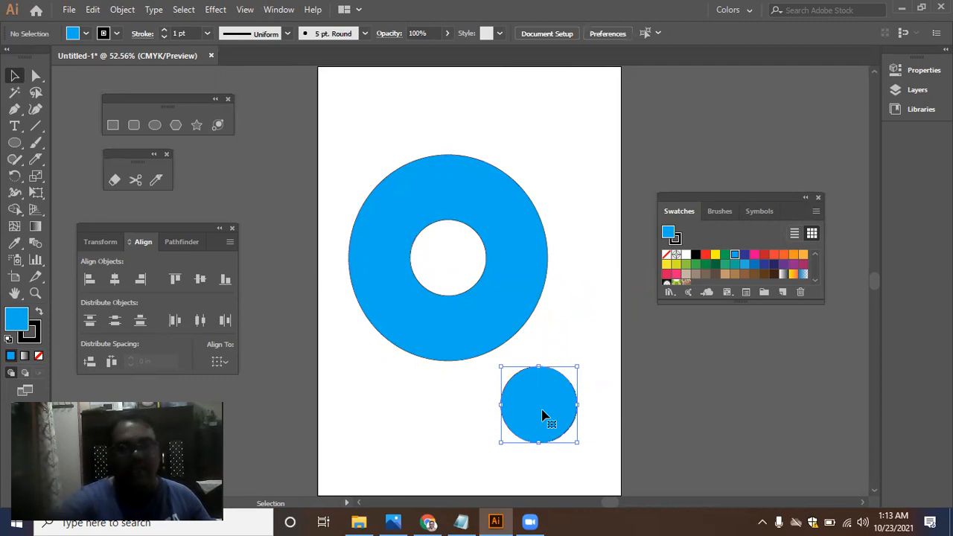
pyautogui.moveTo(472, 341); pyautogui.dragTo(447, 326)
# Step: Draw a narrow vertical rectangle across the ring's lower band, fill it red and shift it slightly right
pyautogui.click(112, 126)
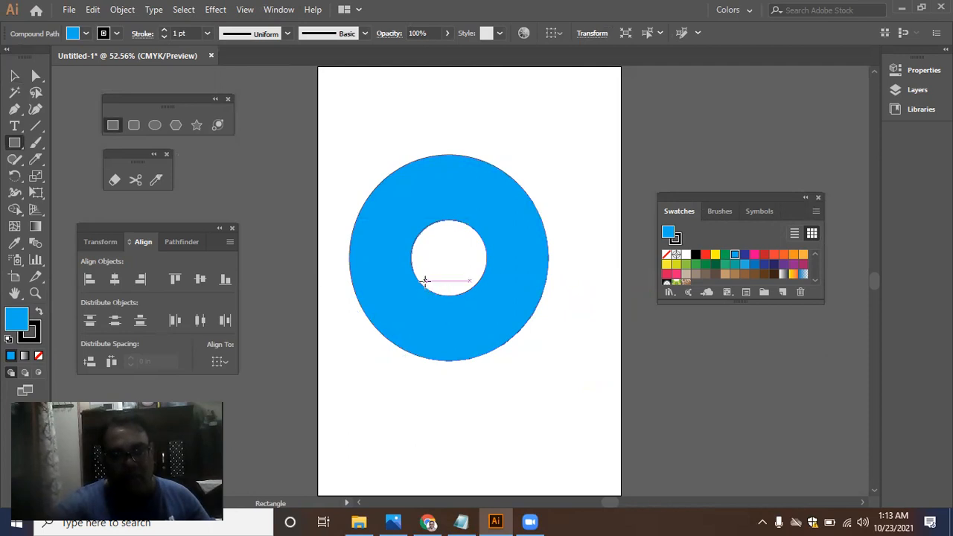
pyautogui.moveTo(429, 281); pyautogui.dragTo(460, 382)
pyautogui.click(706, 254)
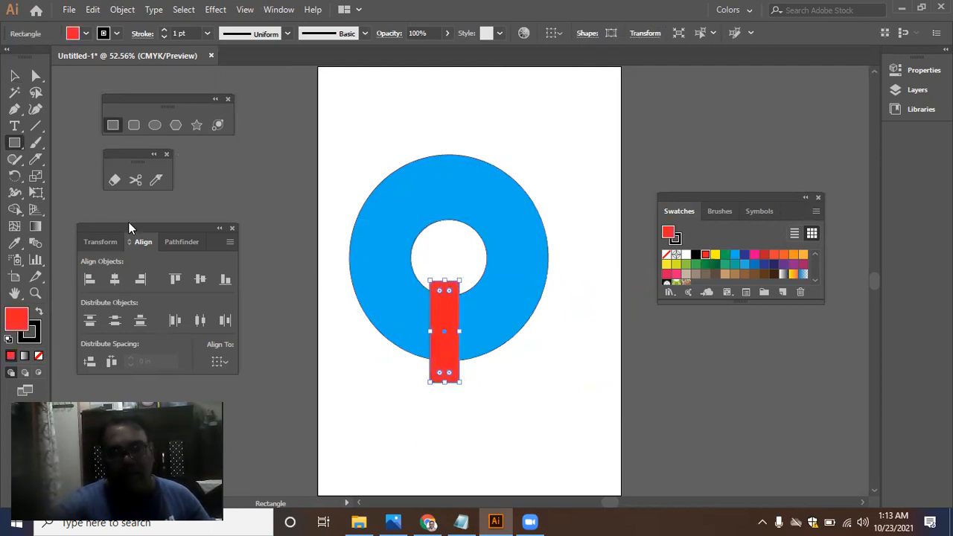
pyautogui.click(14, 76)
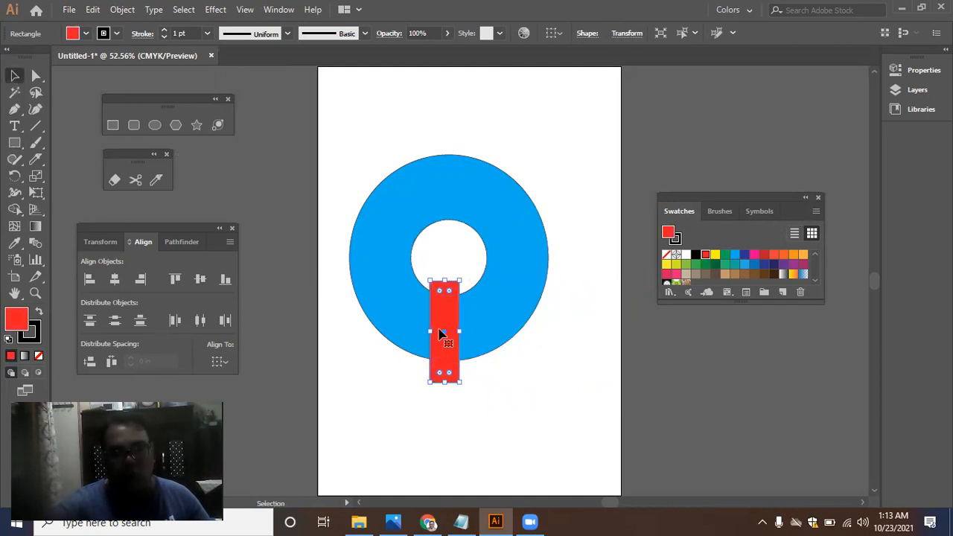
pyautogui.moveTo(446, 322); pyautogui.dragTo(453, 320)
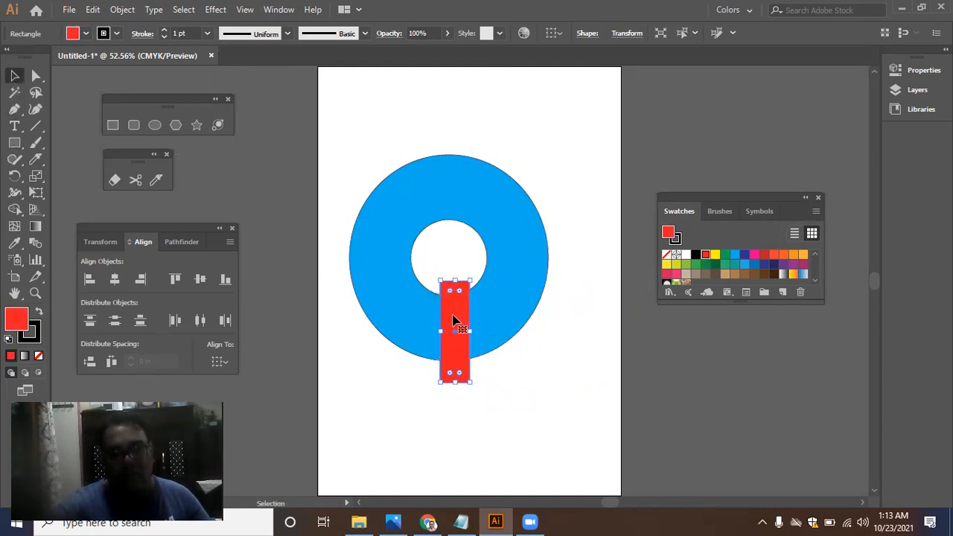
pyautogui.click(462, 390)
# Step: Cut the ring with the red rectangle using Divide Objects Below and delete the cut-out strip
pyautogui.click(453, 319)
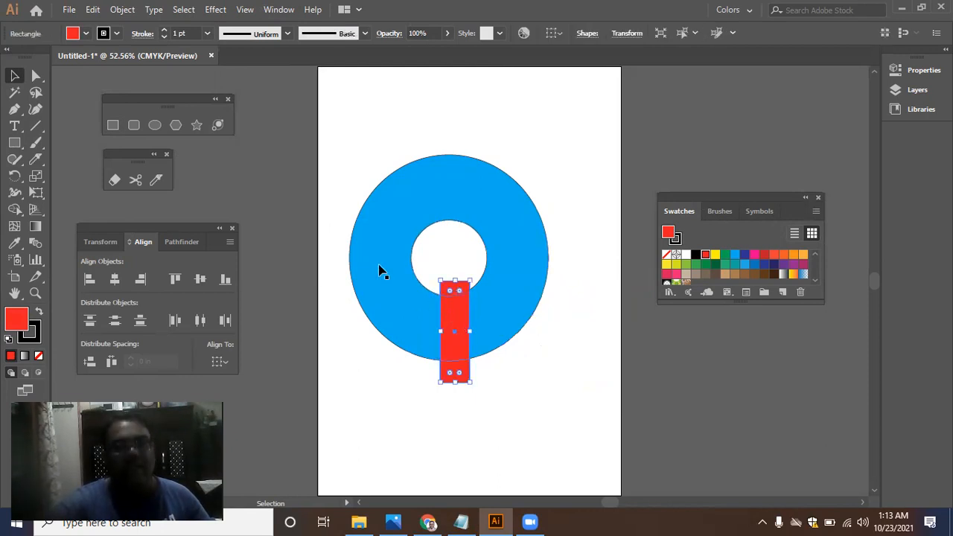
pyautogui.click(117, 9)
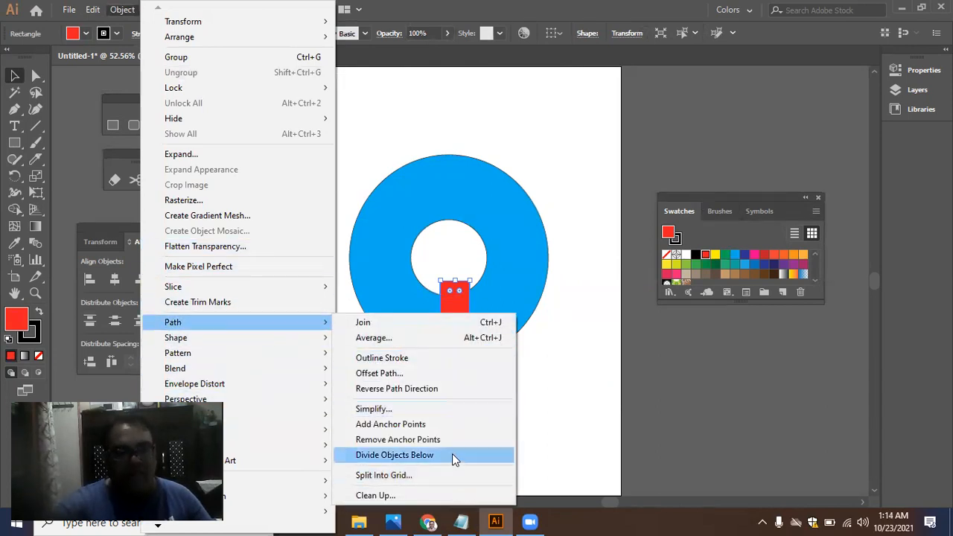
pyautogui.click(452, 456)
pyautogui.click(523, 403)
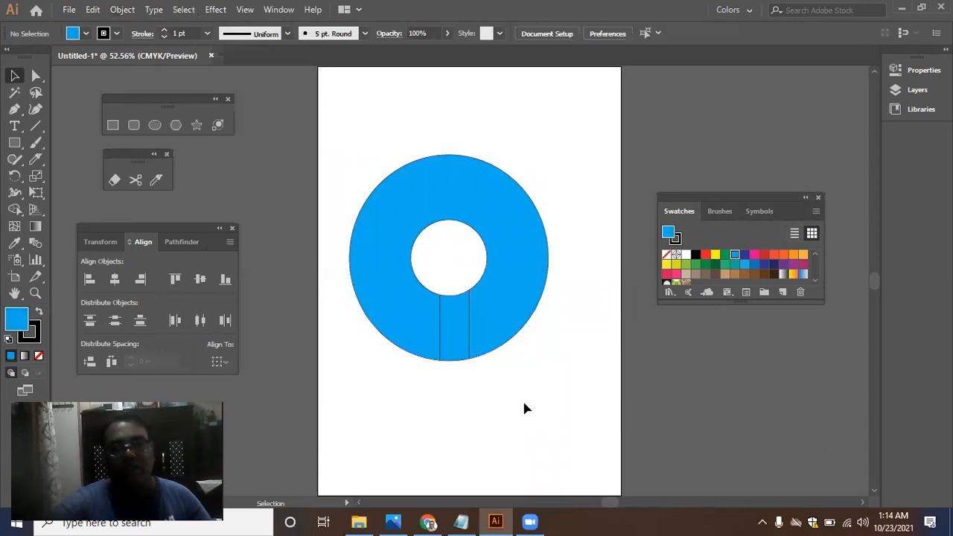
pyautogui.moveTo(452, 350); pyautogui.dragTo(497, 459)
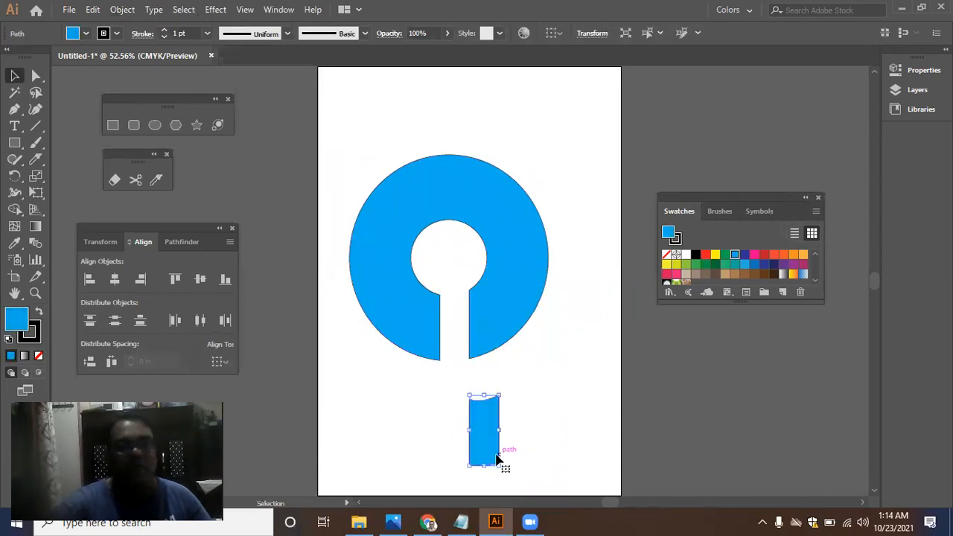
pyautogui.press('Delete')
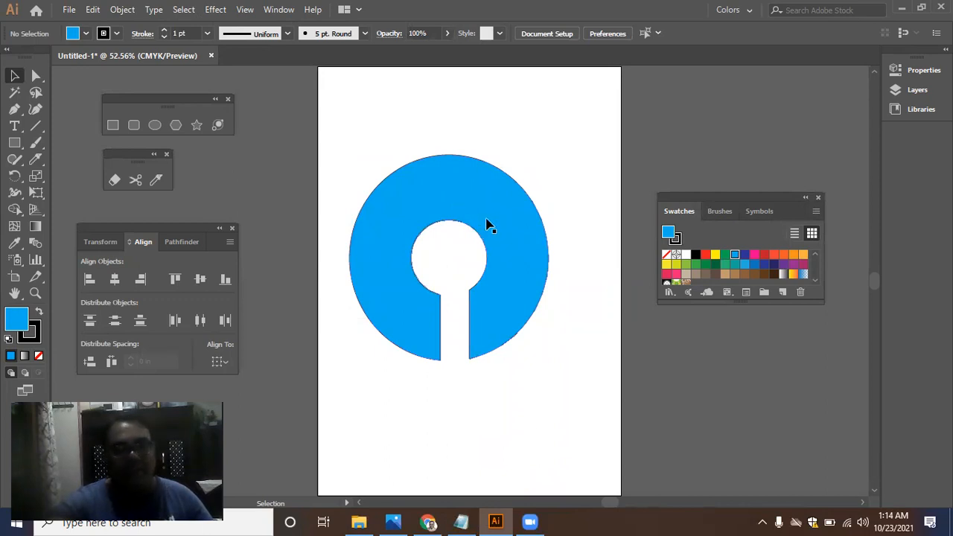
# Step: Reposition the keyhole-shaped ring lower on the artboard and delete it
pyautogui.moveTo(494, 230); pyautogui.dragTo(549, 273)
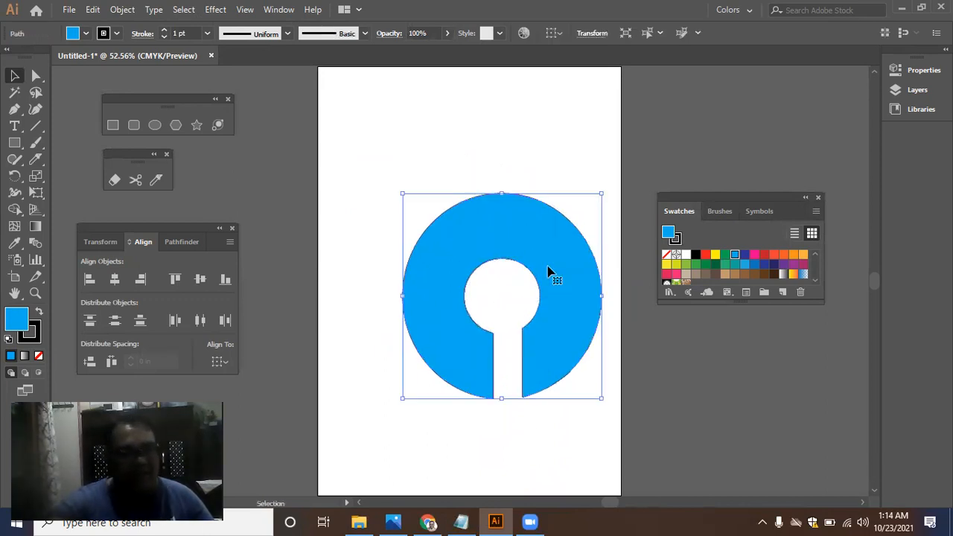
pyautogui.moveTo(549, 273); pyautogui.dragTo(524, 272)
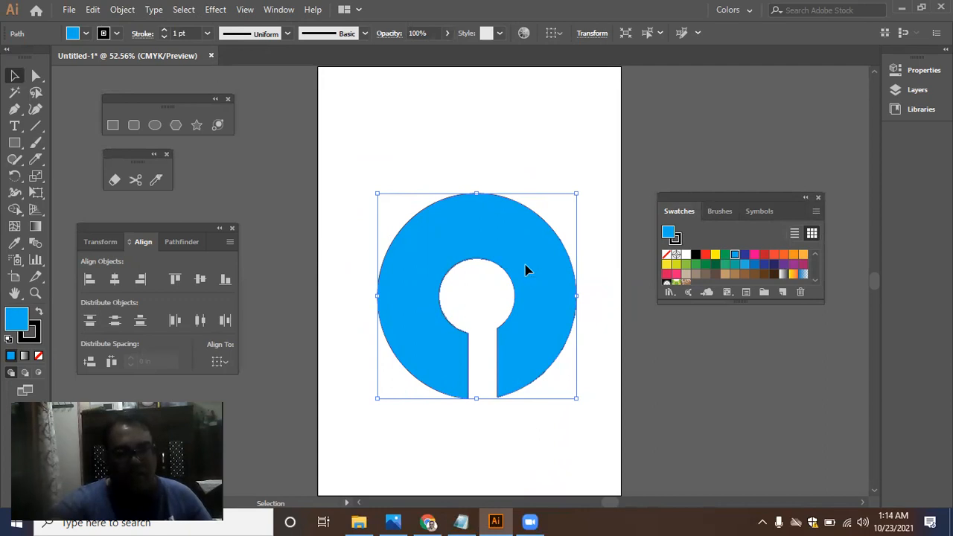
pyautogui.moveTo(526, 270); pyautogui.dragTo(535, 271)
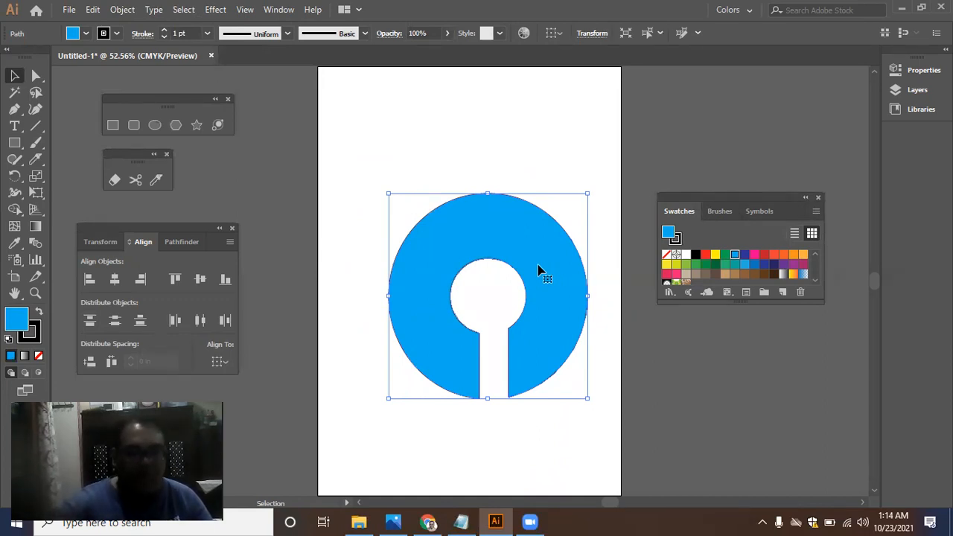
pyautogui.moveTo(540, 269); pyautogui.dragTo(543, 301)
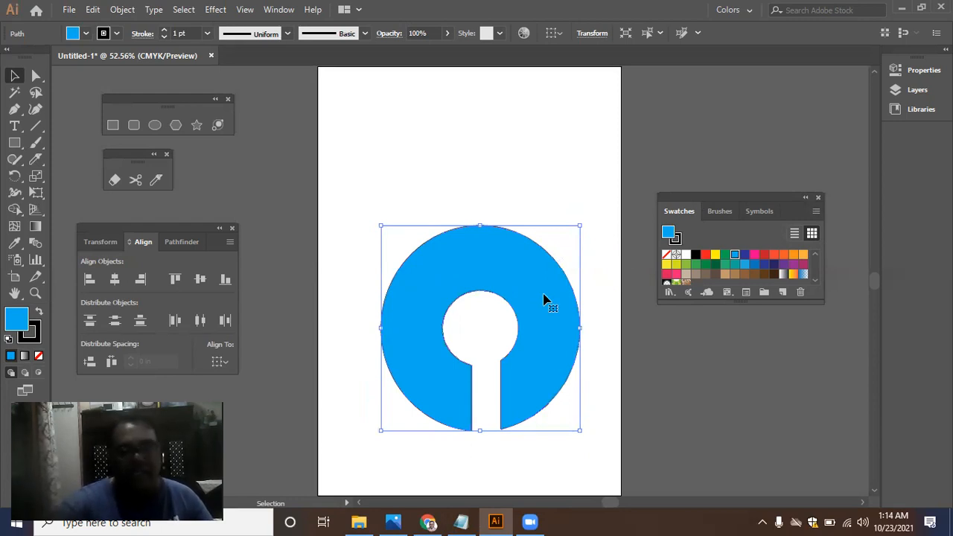
pyautogui.moveTo(544, 295); pyautogui.dragTo(544, 276)
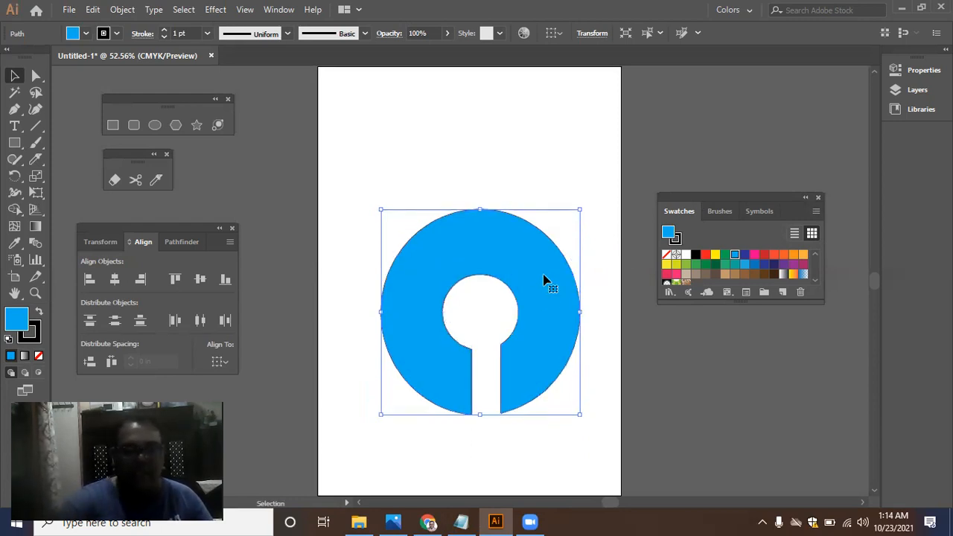
pyautogui.press('Delete')
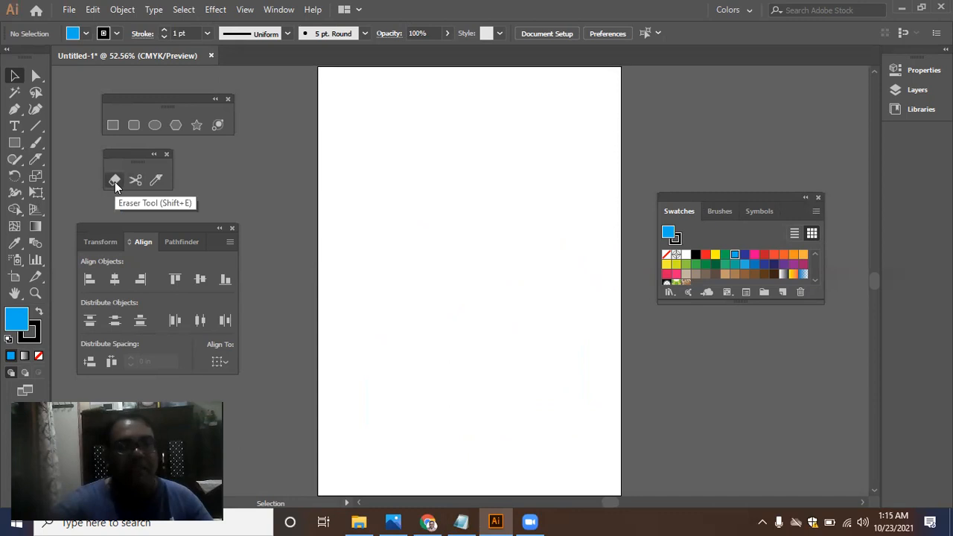
# Step: Draw a large blue circle covering most of the artboard's width
pyautogui.click(153, 124)
pyautogui.moveTo(349, 156); pyautogui.dragTo(517, 393)
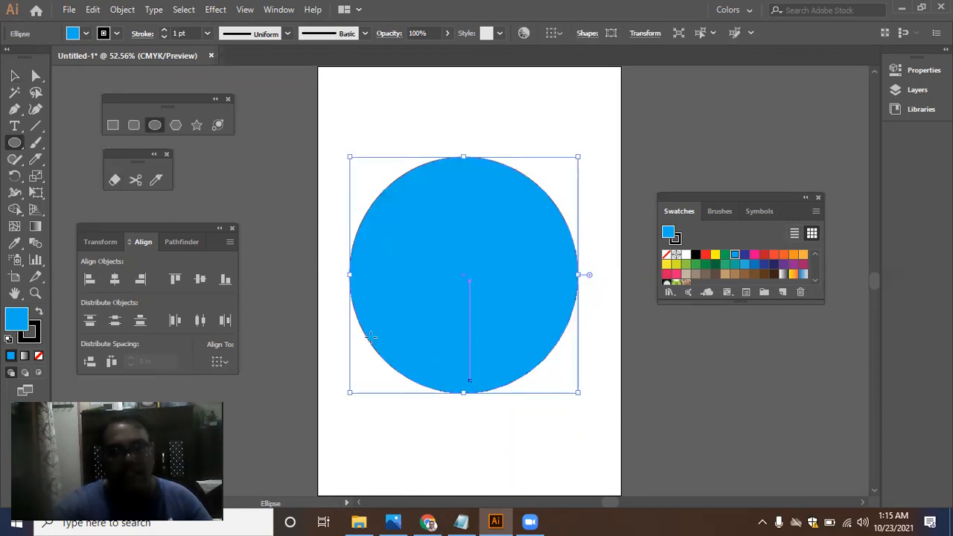
# Step: Enlarge the Eraser brush and erase along the circle's left edge and across its full width, splitting it into two pieces
pyautogui.click(113, 182)
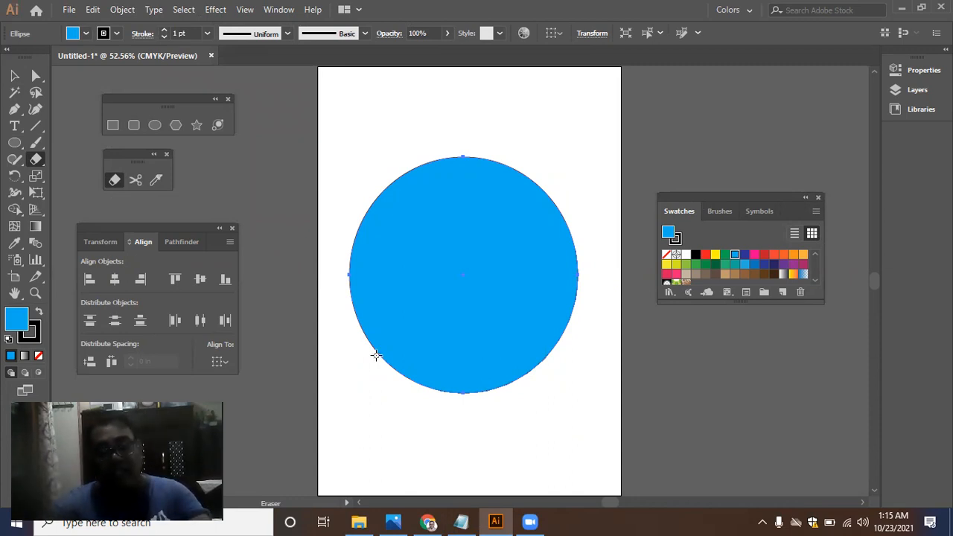
pyautogui.press(']')
pyautogui.press(']')
pyautogui.press(']')
pyautogui.press(']')
pyautogui.press(']')
pyautogui.press(']')
pyautogui.press(']')
pyautogui.press(']')
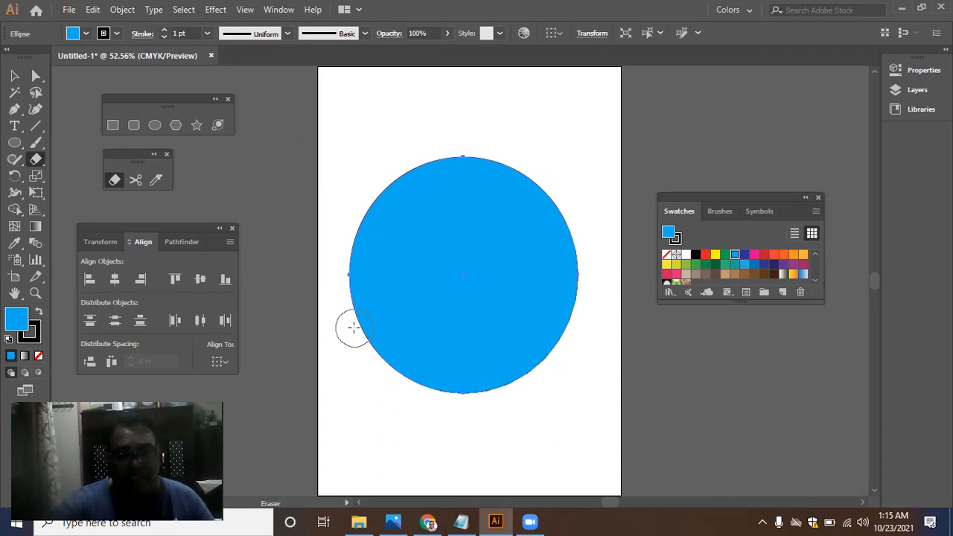
pyautogui.moveTo(351, 324)
pyautogui.mouseDown()
pyautogui.moveTo(354, 258)
pyautogui.moveTo(379, 221)
pyautogui.moveTo(392, 269)
pyautogui.moveTo(362, 199)
pyautogui.moveTo(392, 216)
pyautogui.mouseUp()
pyautogui.moveTo(383, 251); pyautogui.dragTo(627, 232)
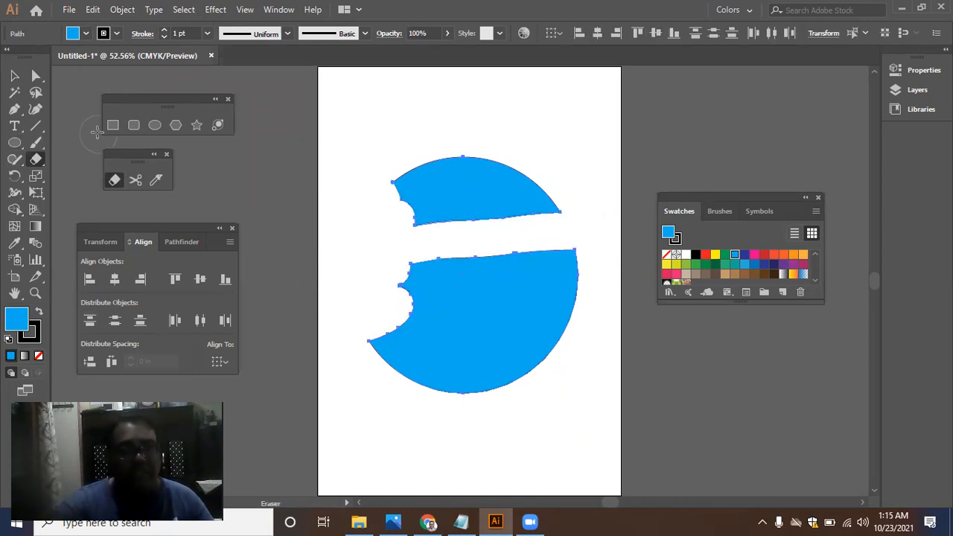
# Step: Select the upper piece of the erased circle and fill it with the dark green swatch C=90 M=30 Y=95 K=30
pyautogui.click(16, 77)
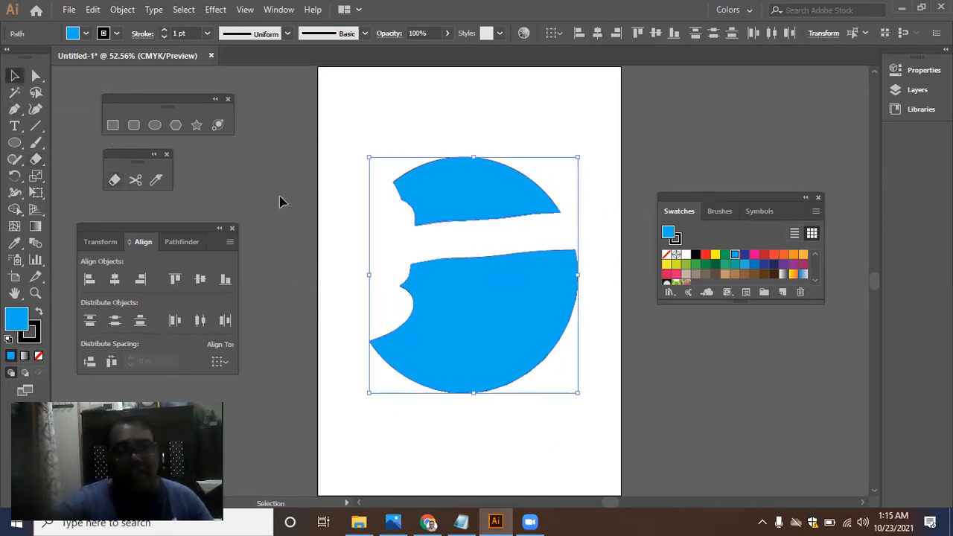
pyautogui.click(373, 196)
pyautogui.click(453, 199)
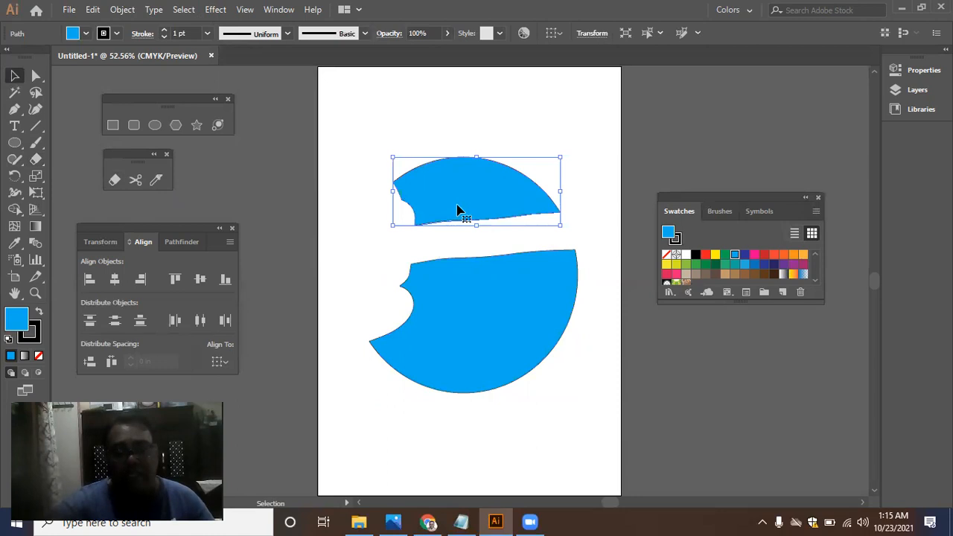
pyautogui.press('a')
pyautogui.hotkey('ctrl', '1')
pyautogui.hotkey('ctrl', '+')
pyautogui.click(383, 423)
pyautogui.click(555, 308)
pyautogui.click(744, 264)
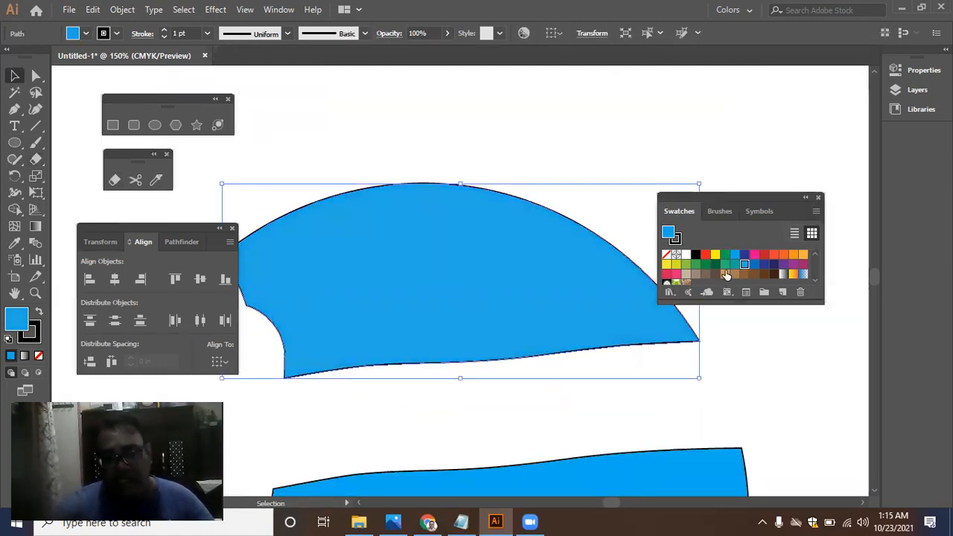
pyautogui.click(714, 266)
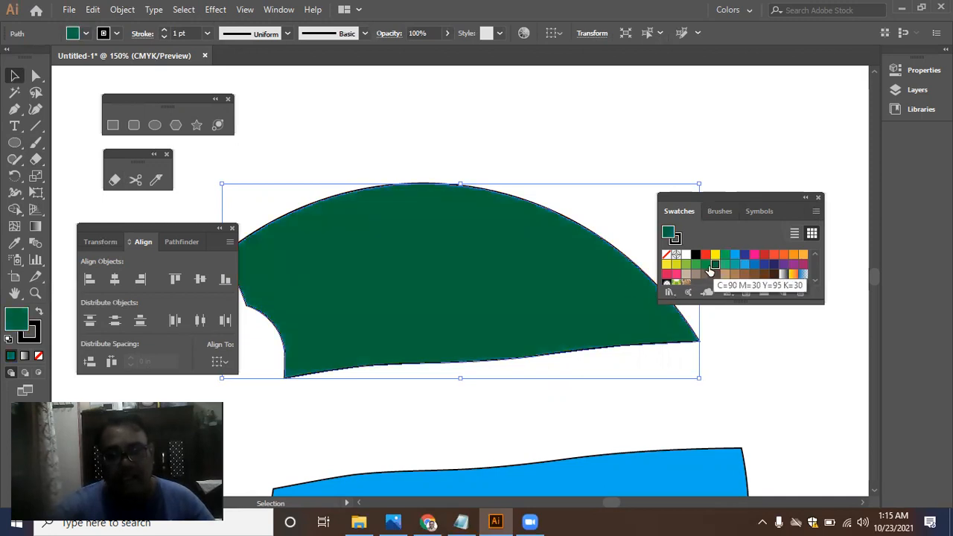
# Step: Select the lower piece of the erased circle and fill it with the yellow swatch
pyautogui.moveTo(571, 424); pyautogui.dragTo(577, 345)
pyautogui.click(592, 387)
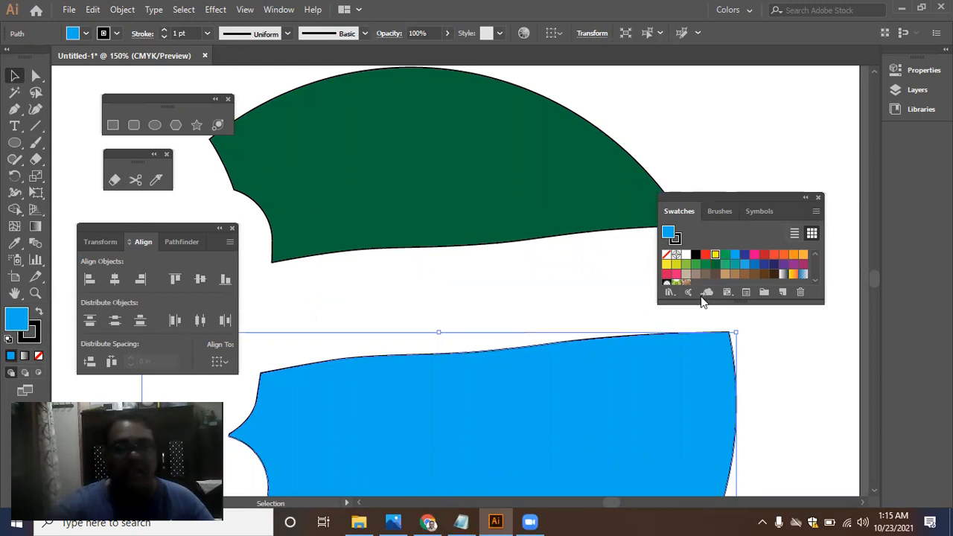
pyautogui.click(766, 367)
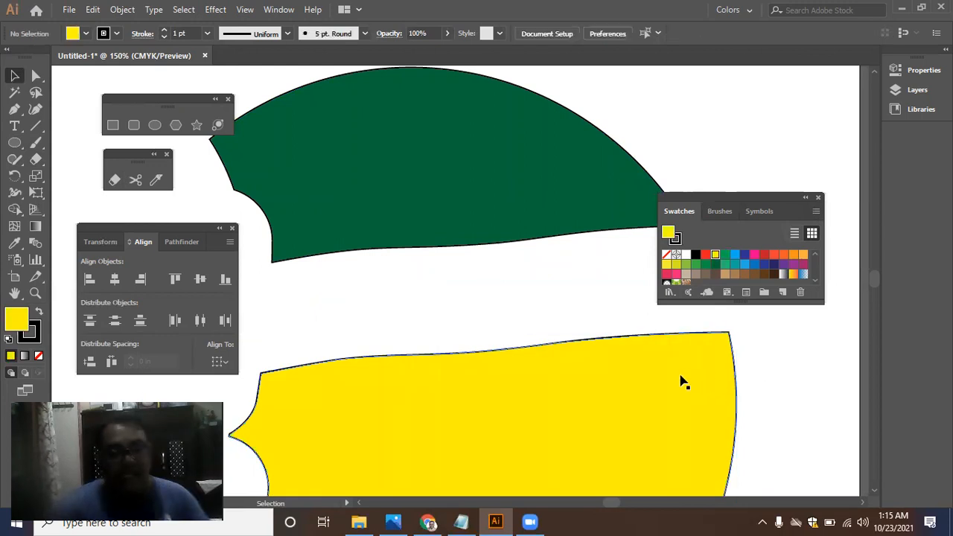
pyautogui.hotkey('ctrl', '-')
pyautogui.hotkey('ctrl', '-')
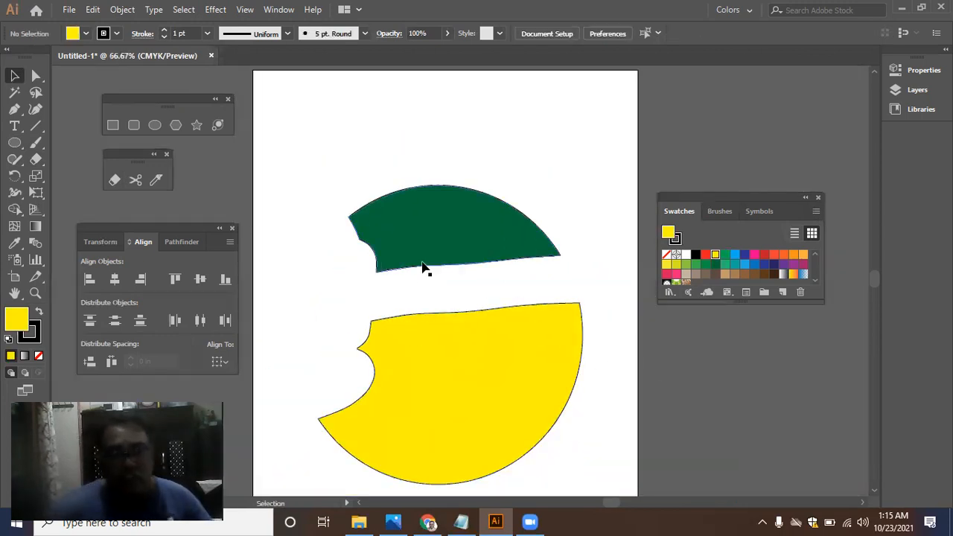
pyautogui.click(529, 256)
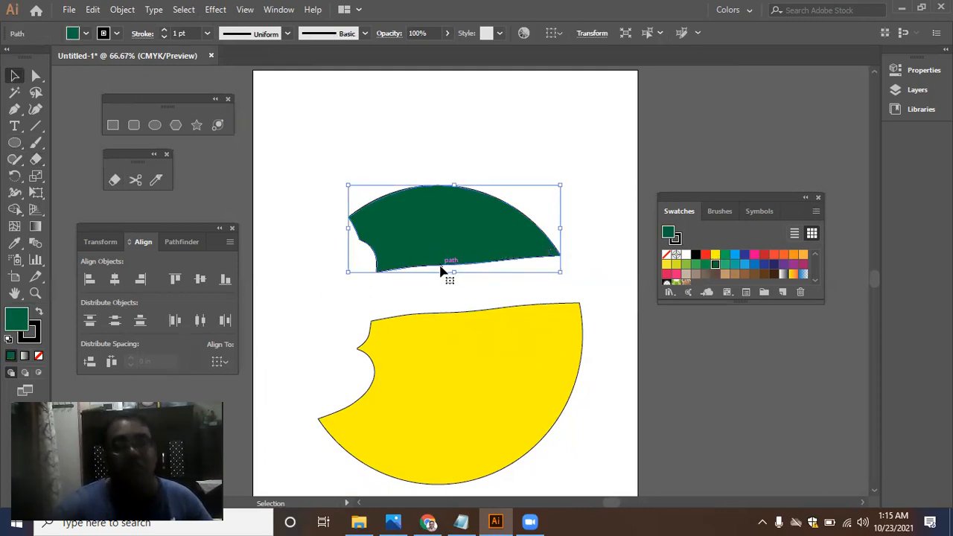
pyautogui.click(398, 292)
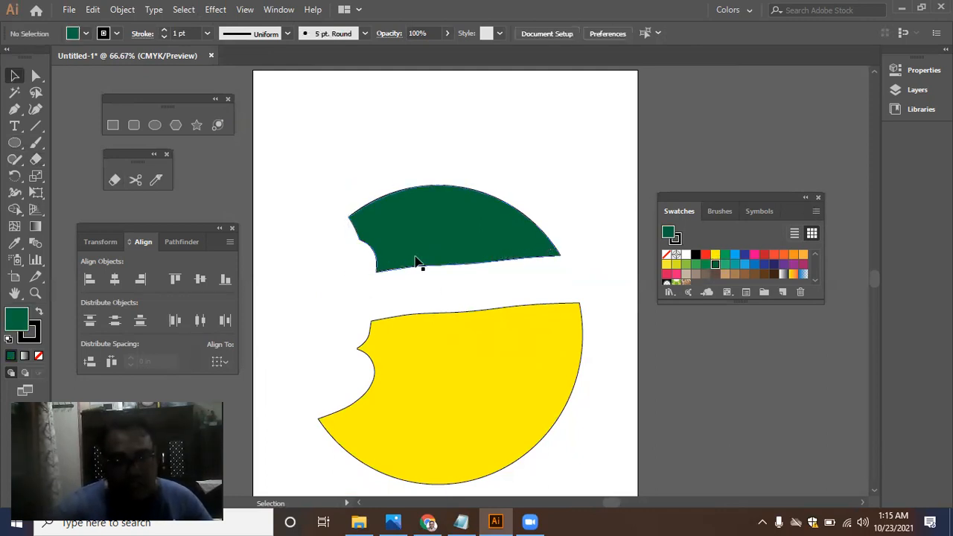
# Step: Set the fill of both the upper and the lower circle piece to None
pyautogui.click(415, 257)
pyautogui.doubleClick(21, 314)
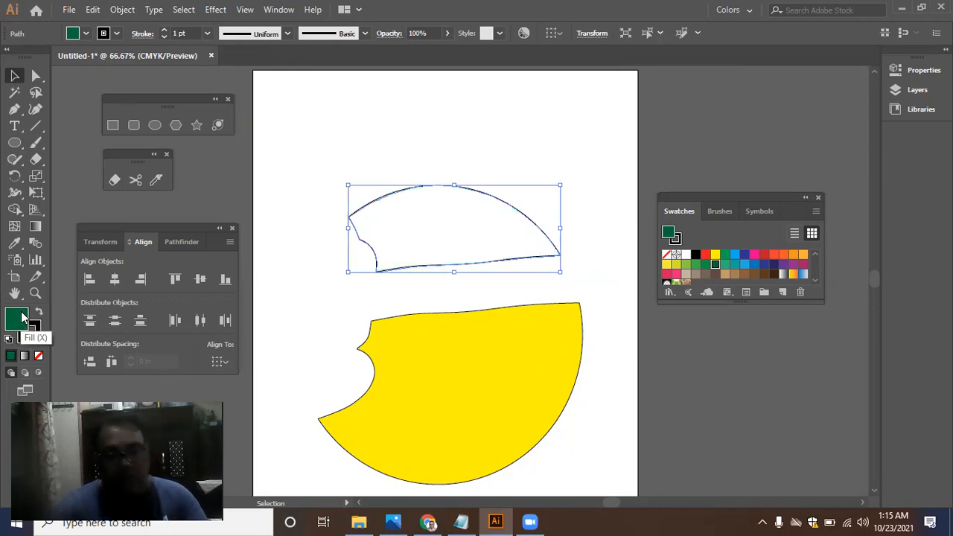
pyautogui.click(414, 401)
pyautogui.press('/')
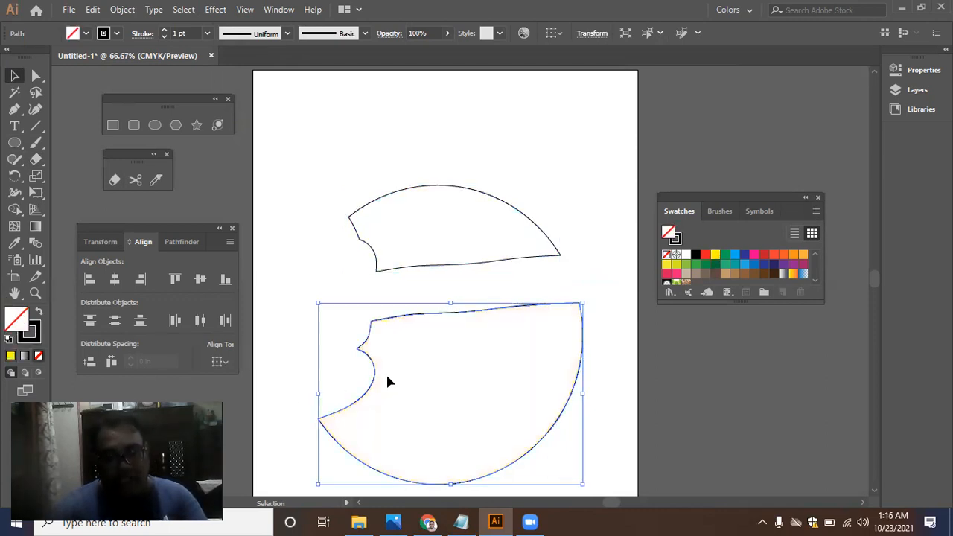
pyautogui.click(387, 273)
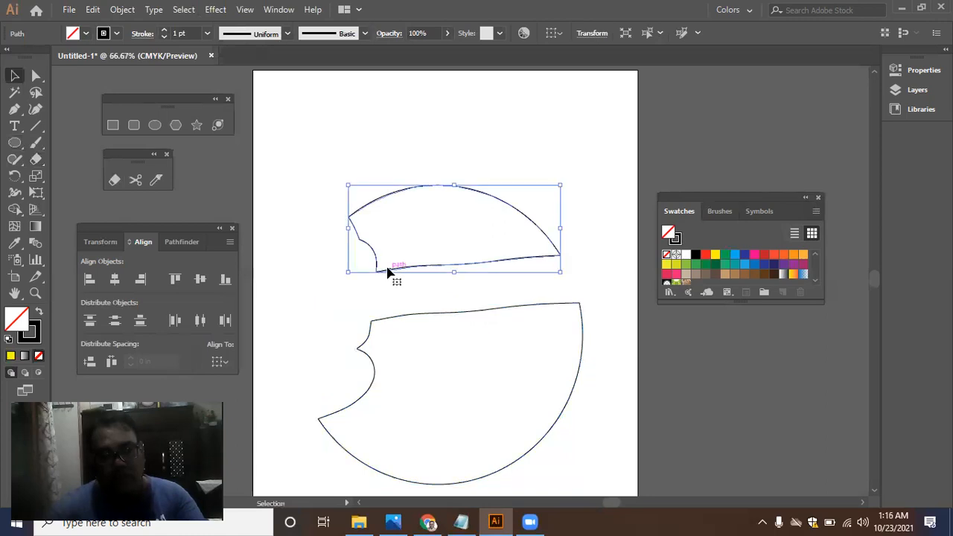
pyautogui.click(400, 325)
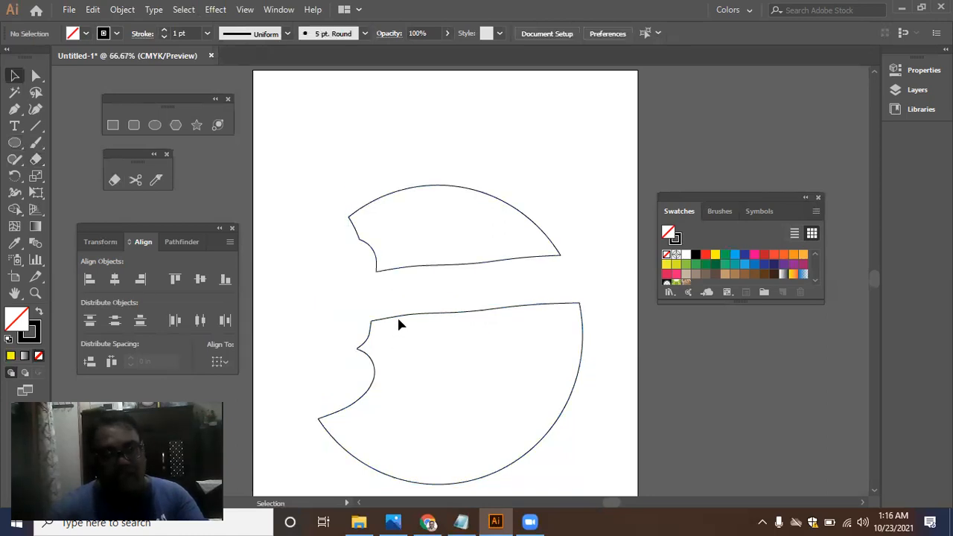
# Step: Fill the upper circle piece with solid yellow (Y=100) and the lower piece with the blue swatch (C=100)
pyautogui.click(11, 356)
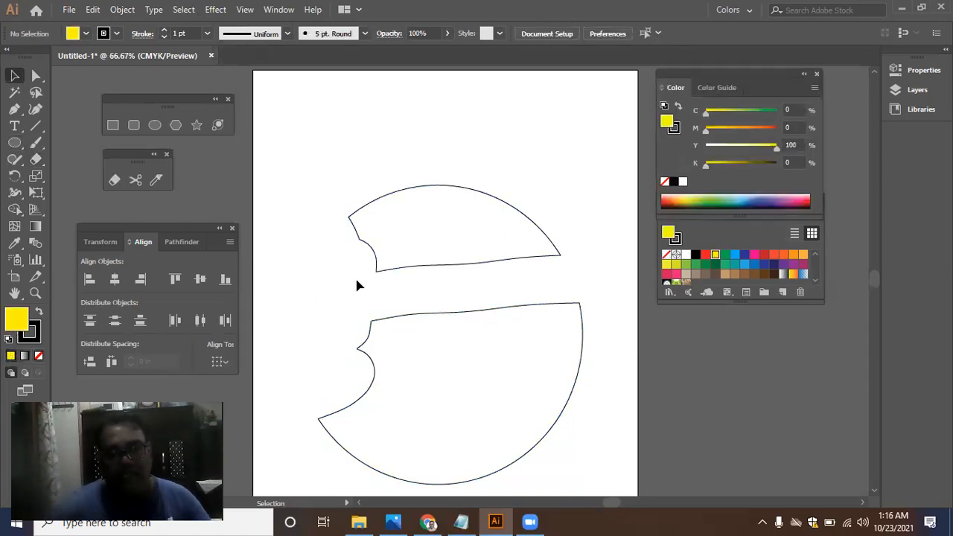
pyautogui.click(376, 262)
pyautogui.click(10, 356)
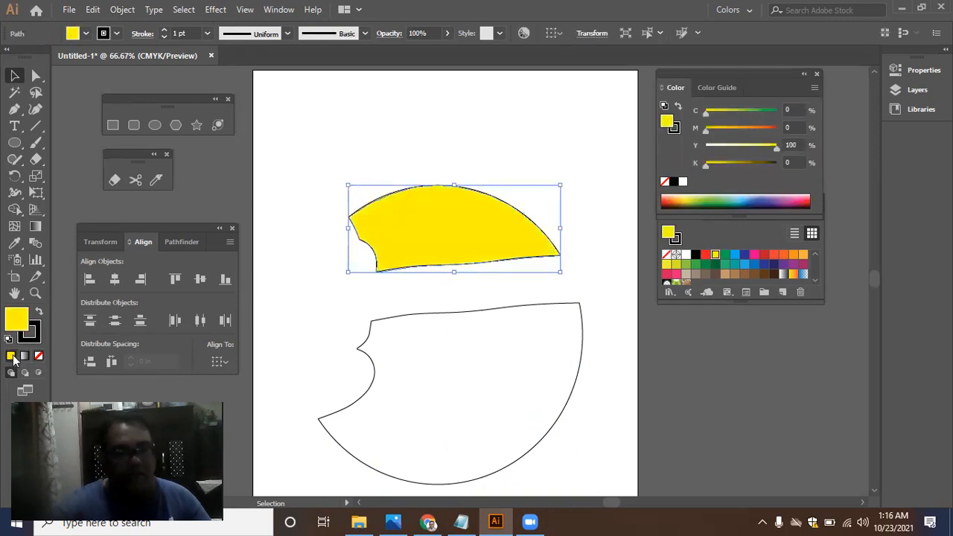
pyautogui.click(418, 323)
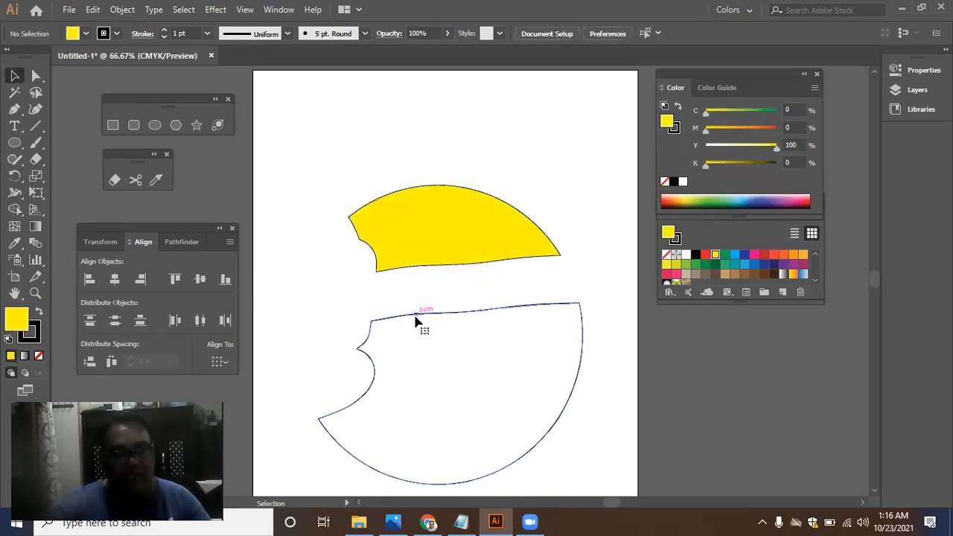
pyautogui.click(418, 316)
pyautogui.click(10, 356)
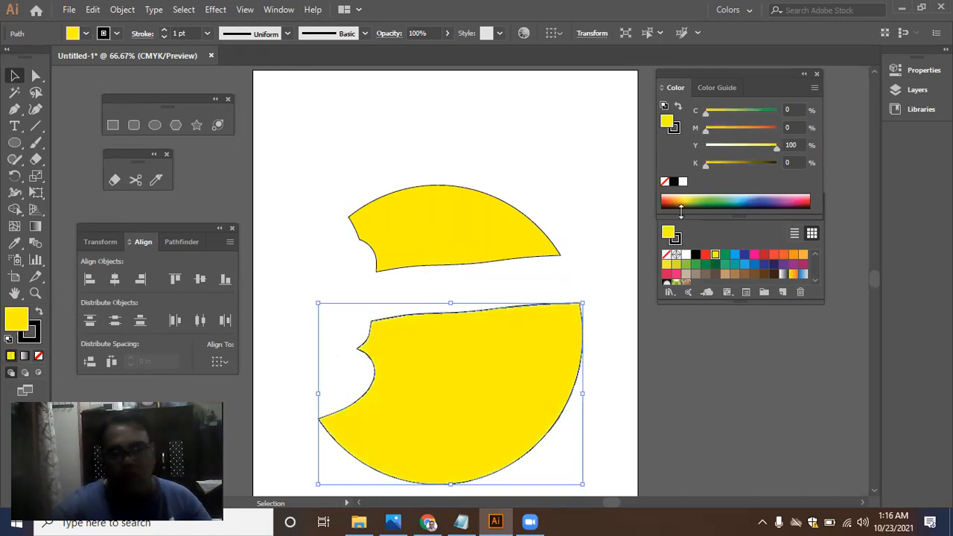
pyautogui.click(734, 257)
pyautogui.click(519, 283)
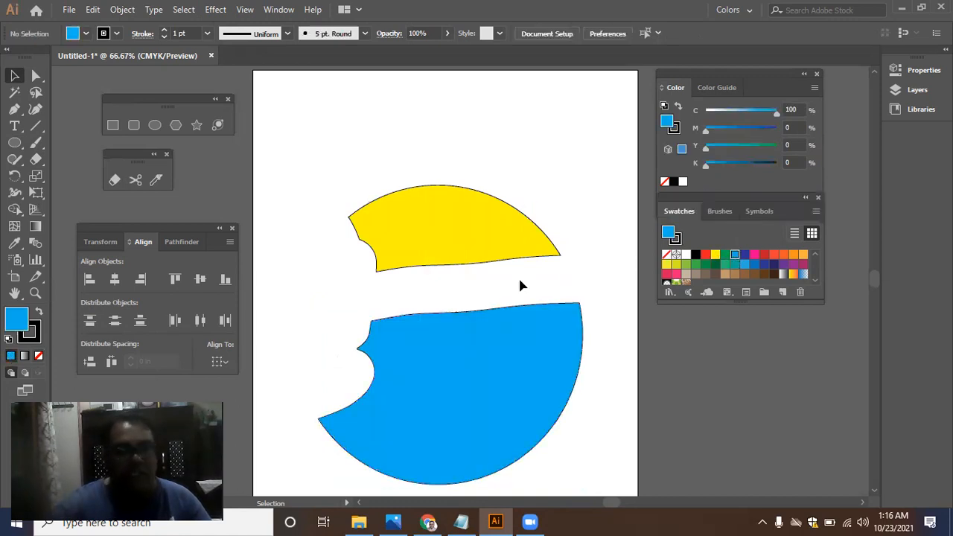
# Step: Move the blue piece slightly up and erase an L-shaped band from its right edge to its upper edge, splitting it in two
pyautogui.moveTo(499, 325); pyautogui.dragTo(498, 310)
pyautogui.click(114, 180)
pyautogui.moveTo(564, 409)
pyautogui.mouseDown()
pyautogui.moveTo(421, 323)
pyautogui.moveTo(430, 298)
pyautogui.mouseUp()
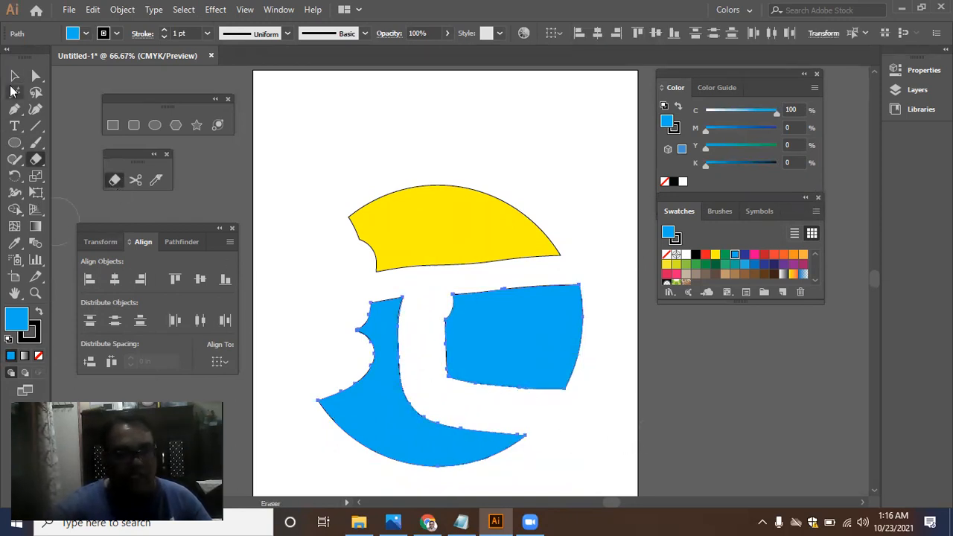
# Step: Shift the right-hand blue piece slightly to the right, away from the curved blue piece
pyautogui.click(14, 75)
pyautogui.click(521, 273)
pyautogui.moveTo(530, 333); pyautogui.dragTo(552, 330)
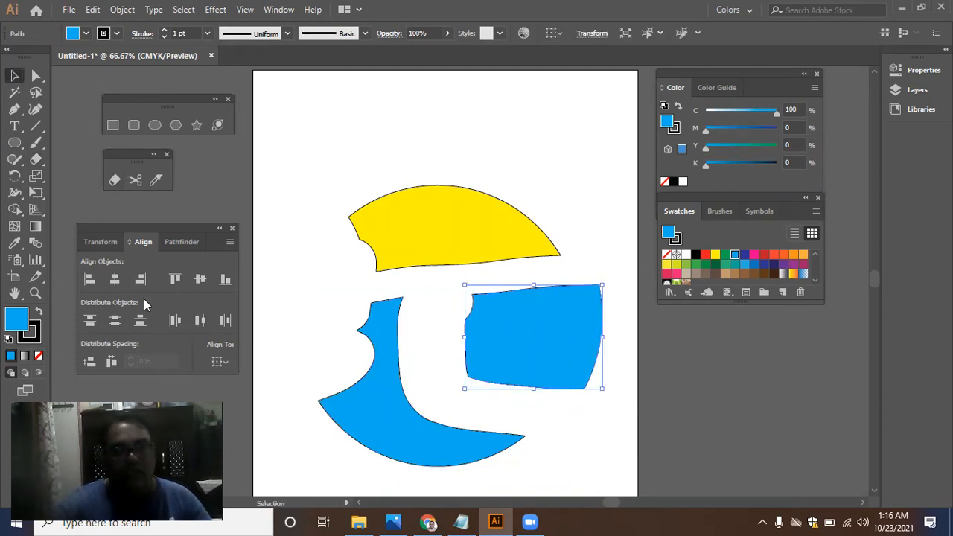
# Step: Try to erase across the unselected yellow piece while the right-hand blue piece is selected
pyautogui.click(114, 179)
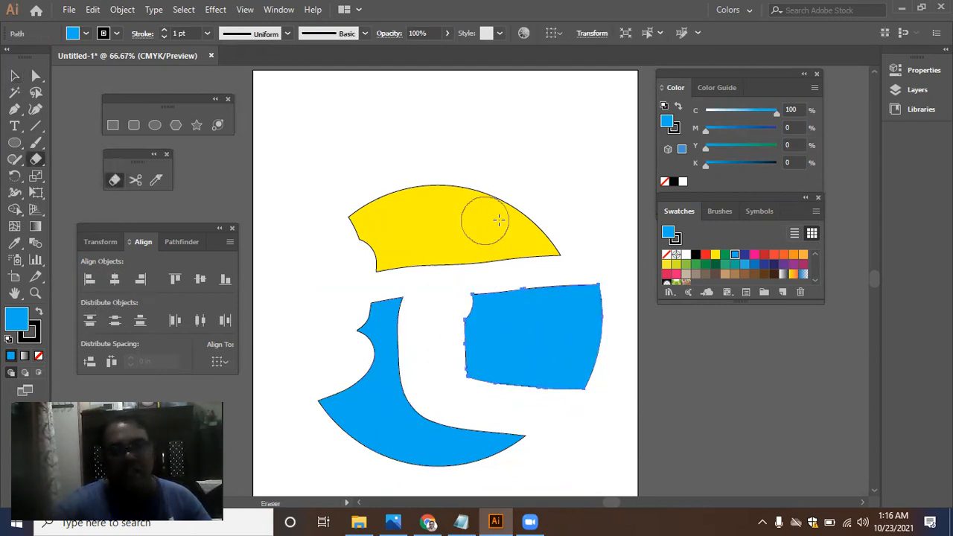
pyautogui.moveTo(489, 210); pyautogui.dragTo(398, 196)
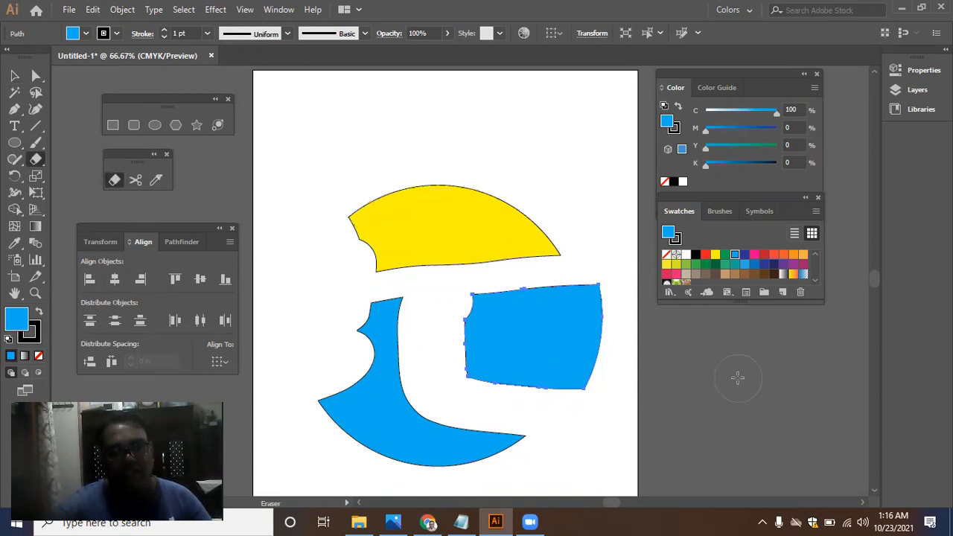
pyautogui.moveTo(542, 218); pyautogui.dragTo(495, 219)
# Step: Select the yellow piece and erase a strip along its upper edge
pyautogui.click(15, 76)
pyautogui.click(400, 236)
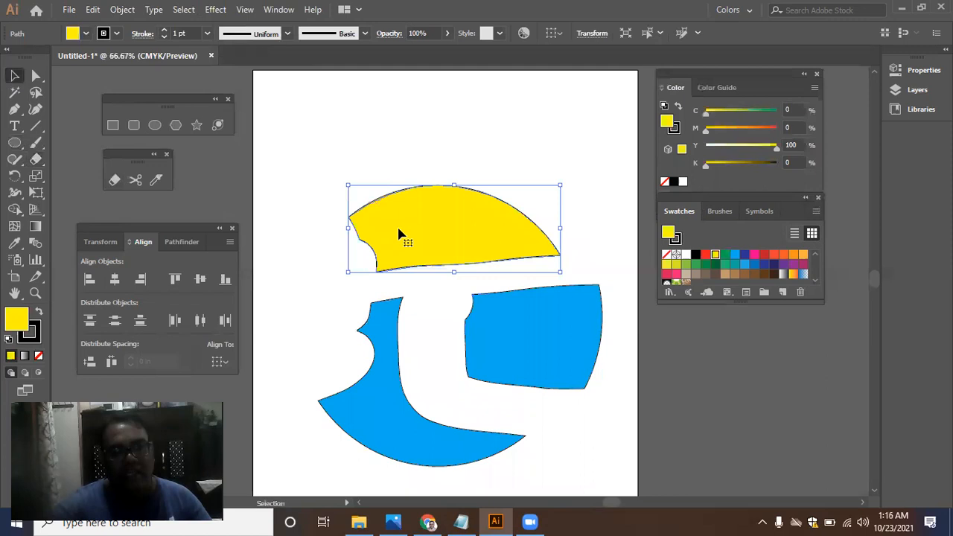
pyautogui.click(114, 178)
pyautogui.moveTo(548, 197); pyautogui.dragTo(391, 175)
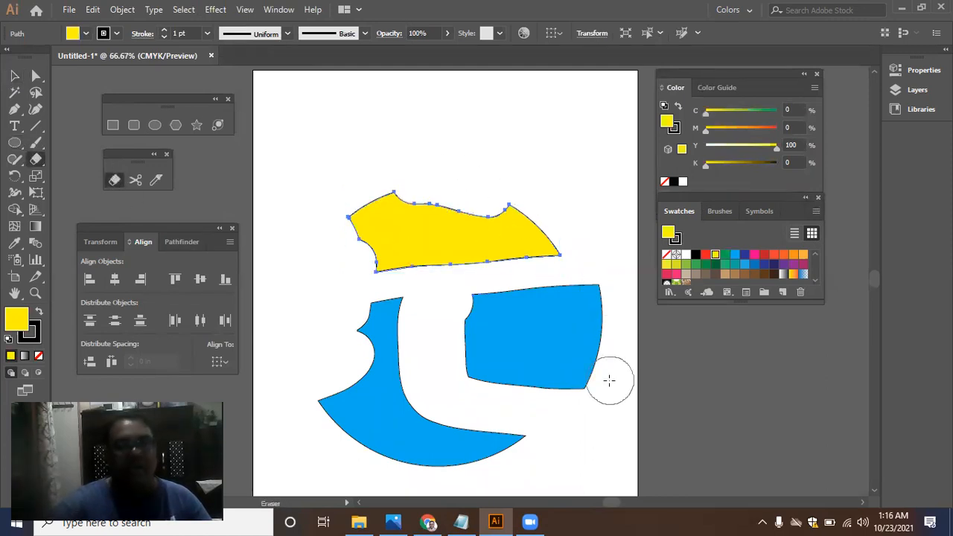
# Step: Try to erase the curved blue piece while only the yellow piece is selected
pyautogui.moveTo(376, 429)
pyautogui.mouseDown()
pyautogui.moveTo(334, 451)
pyautogui.moveTo(348, 439)
pyautogui.moveTo(383, 461)
pyautogui.moveTo(366, 432)
pyautogui.moveTo(415, 479)
pyautogui.mouseUp()
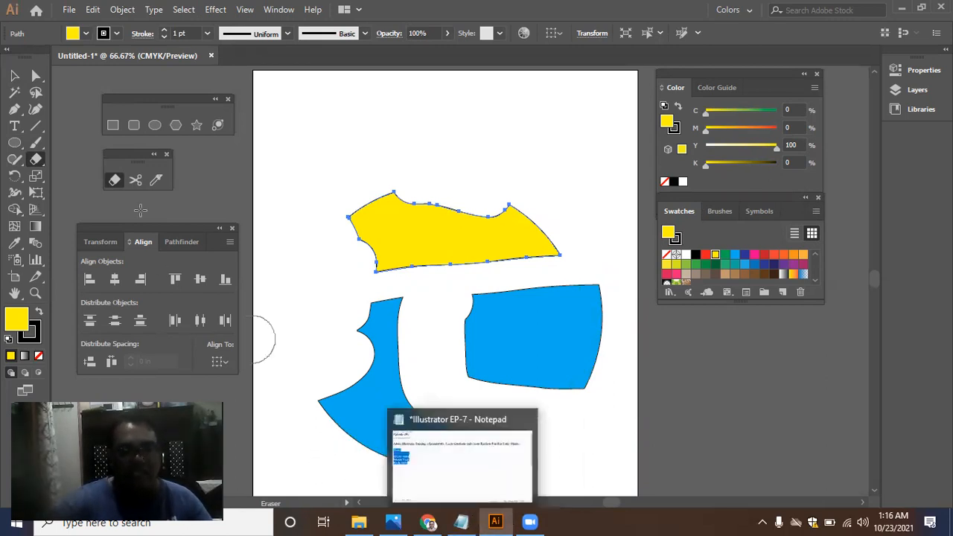
pyautogui.click(14, 76)
pyautogui.click(447, 246)
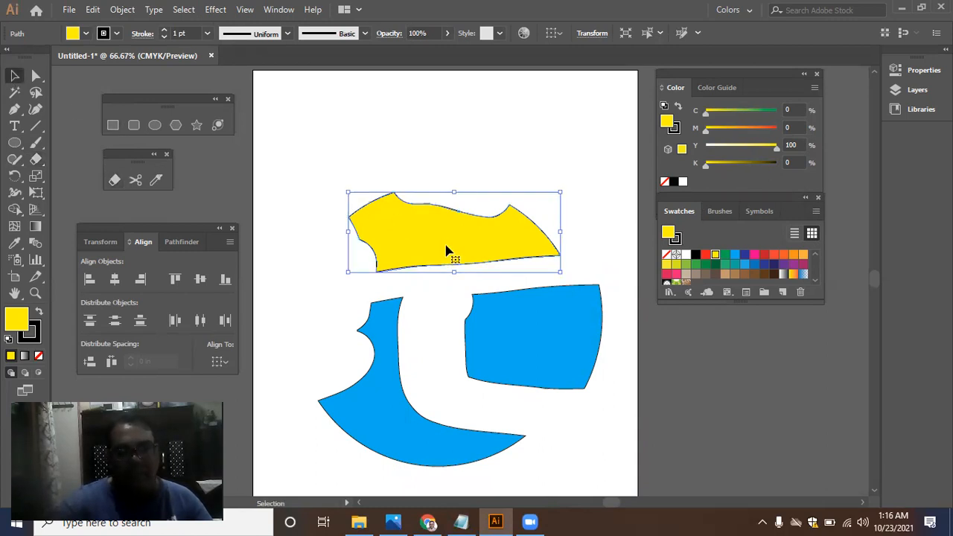
# Step: Select the curved blue piece, erase part of its lower-left edge, and move it slightly up and to the left
pyautogui.click(409, 447)
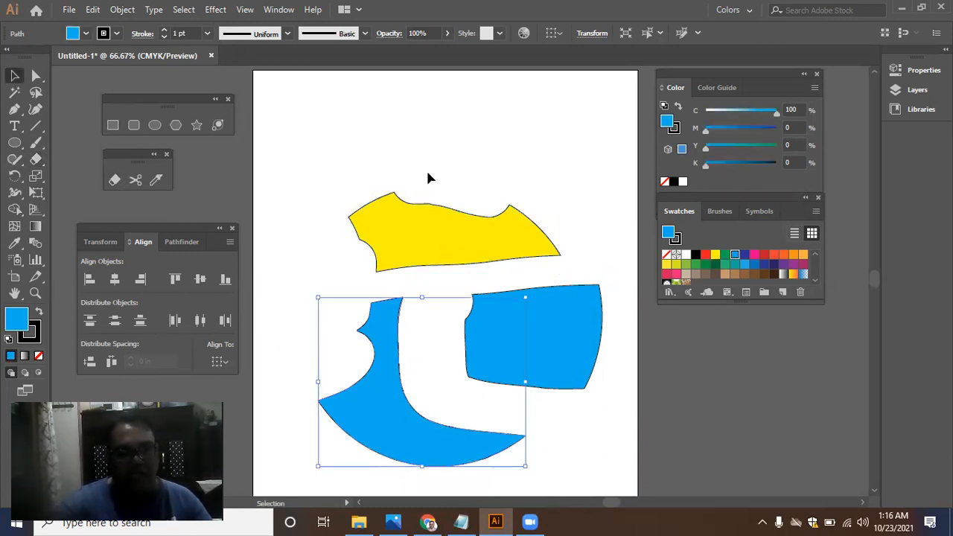
pyautogui.click(114, 180)
pyautogui.moveTo(458, 213); pyautogui.dragTo(444, 228)
pyautogui.moveTo(403, 406)
pyautogui.mouseDown()
pyautogui.moveTo(369, 456)
pyautogui.moveTo(335, 434)
pyautogui.mouseUp()
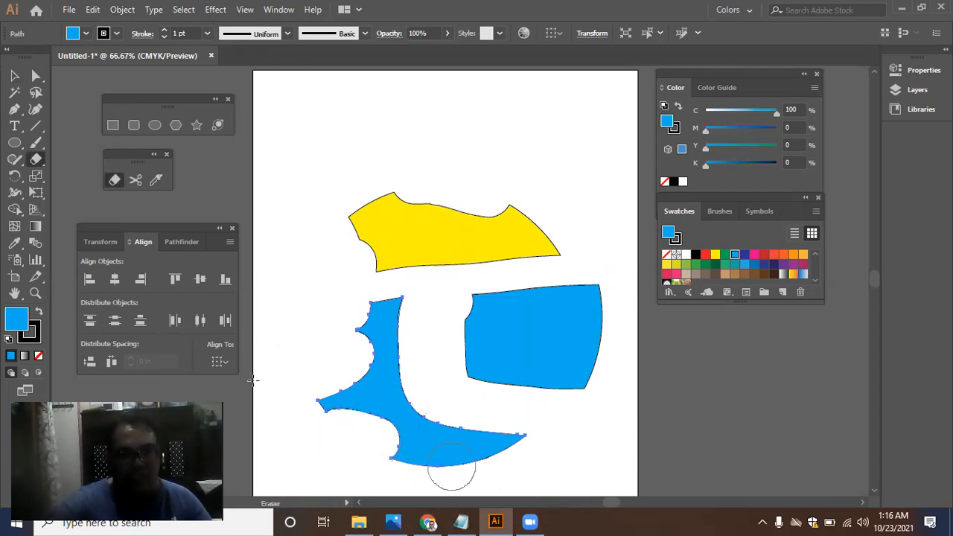
pyautogui.click(14, 75)
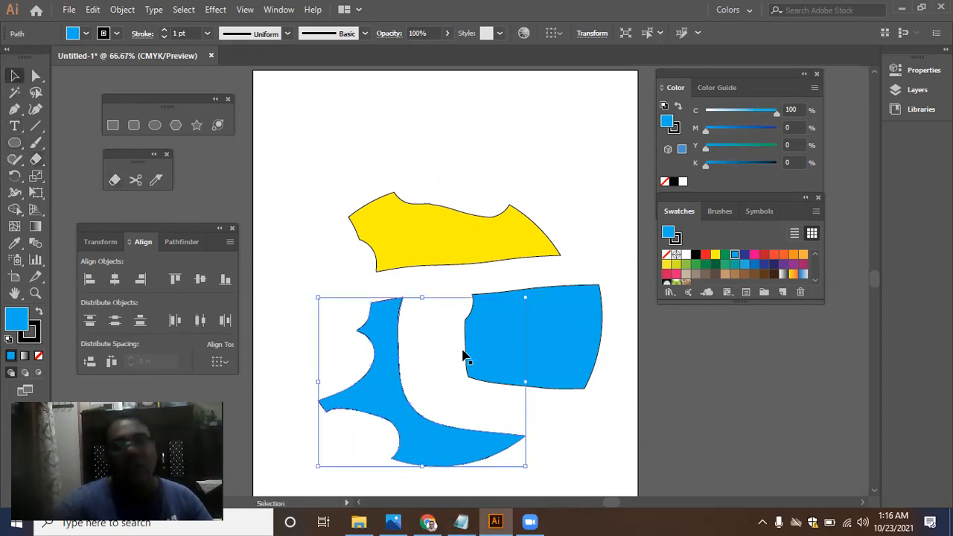
pyautogui.moveTo(380, 380)
pyautogui.mouseDown()
pyautogui.moveTo(368, 365)
pyautogui.moveTo(362, 384)
pyautogui.mouseUp()
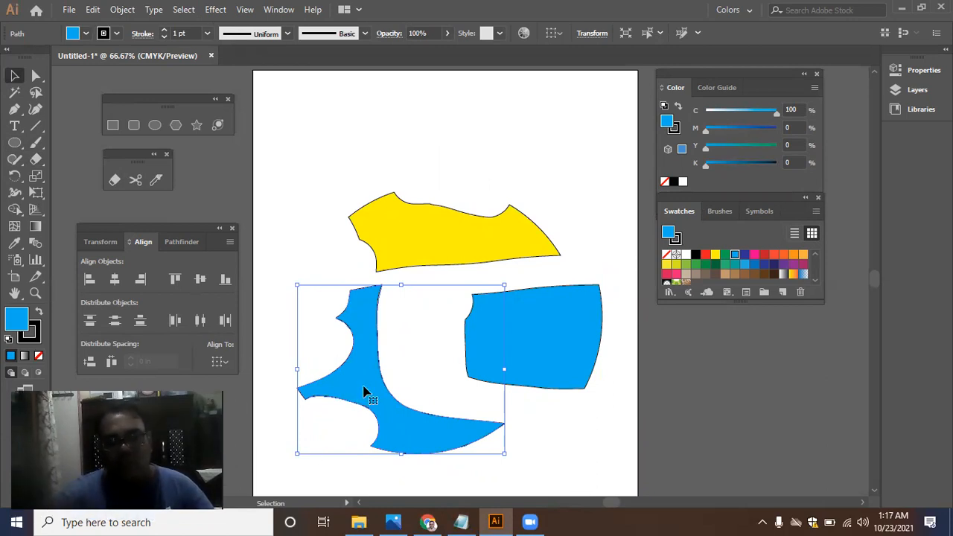
# Step: Delete both blue pieces and the yellow piece to empty the artboard
pyautogui.click(526, 377)
pyautogui.press('Delete')
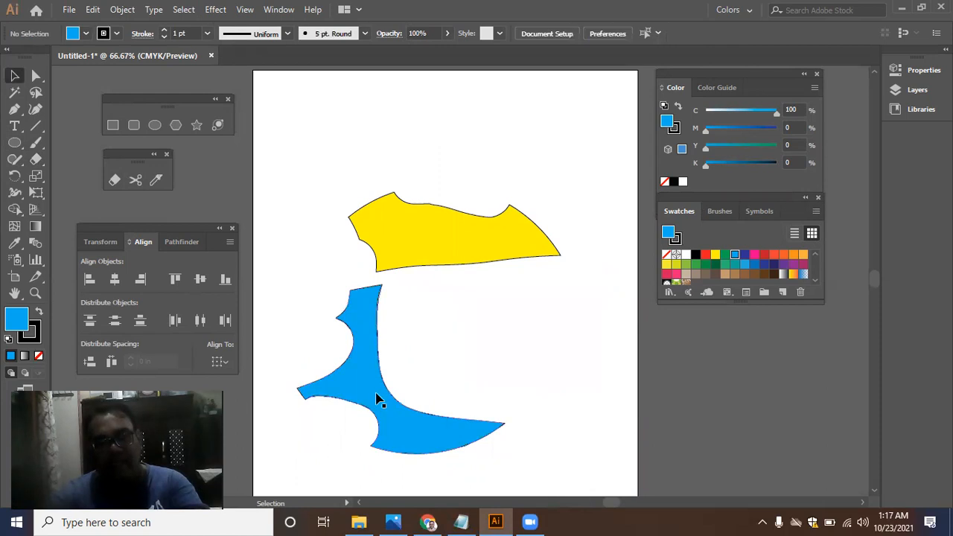
pyautogui.click(383, 398)
pyautogui.press('Delete')
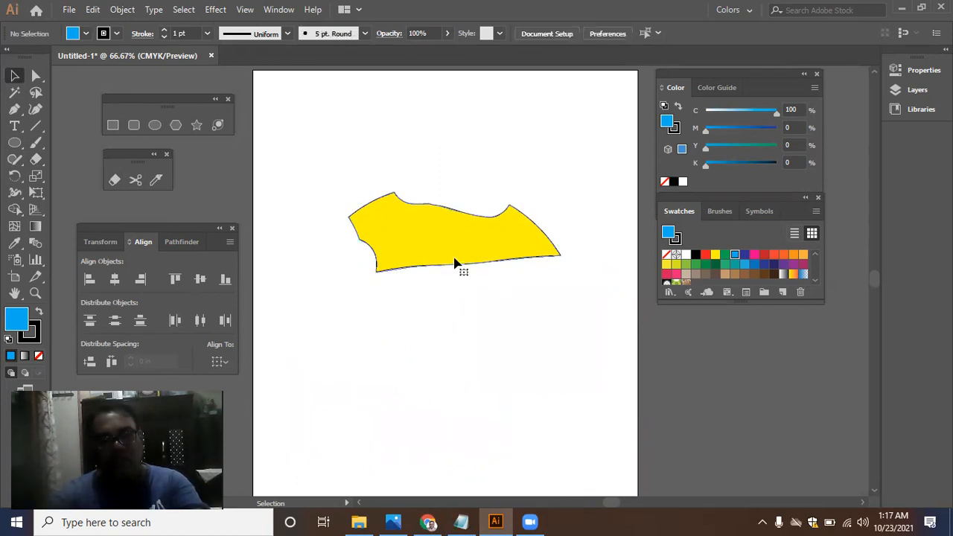
pyautogui.click(455, 262)
pyautogui.press('Delete')
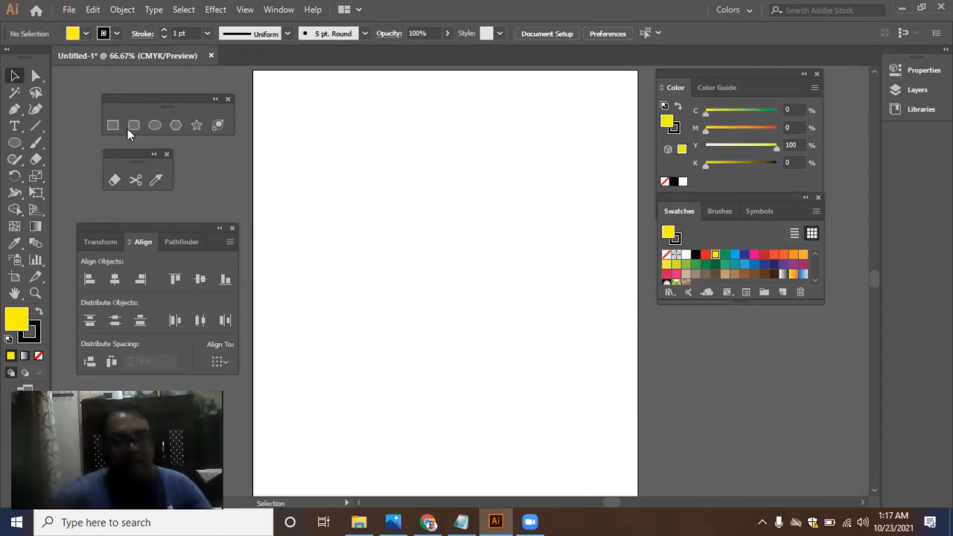
# Step: Draw a large yellow ellipse in the middle of the artboard, slightly taller than wide
pyautogui.click(155, 125)
pyautogui.moveTo(328, 161); pyautogui.dragTo(579, 422)
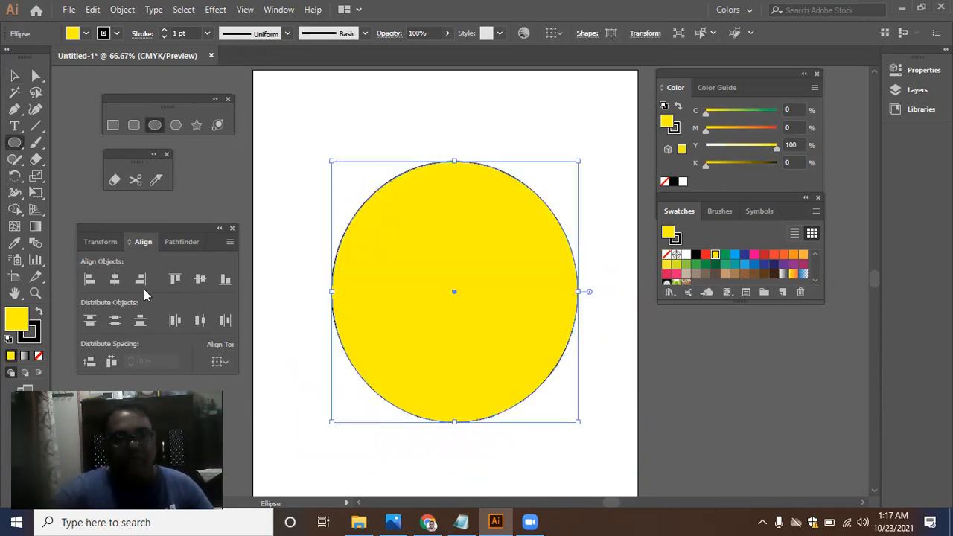
# Step: Try to cut the yellow ellipse with the Scissors tool at its upper-left edge and inside its fill
pyautogui.click(132, 187)
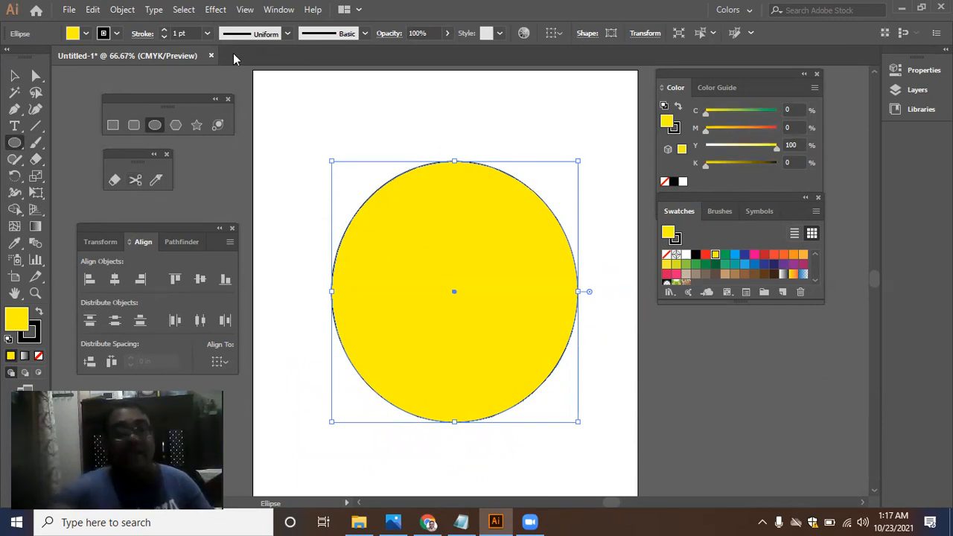
pyautogui.click(136, 181)
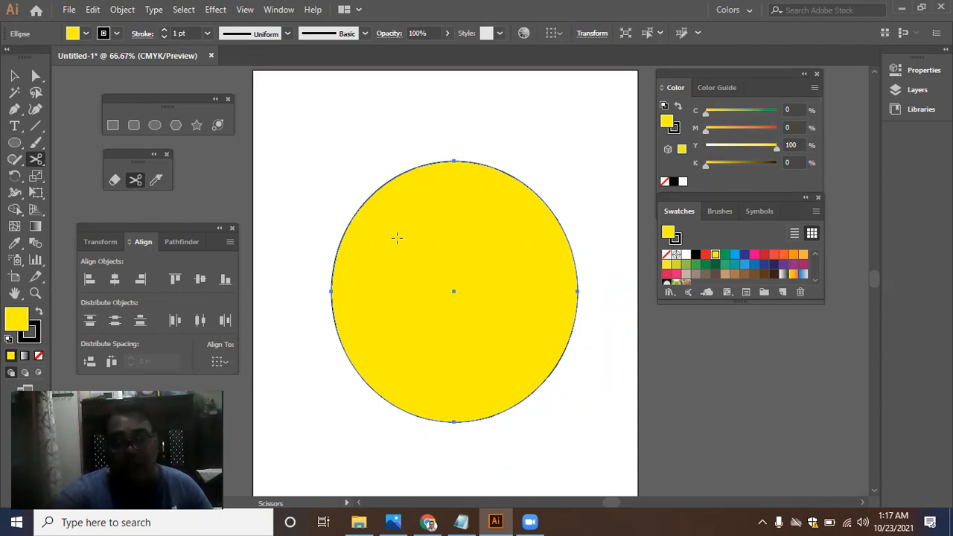
pyautogui.click(385, 182)
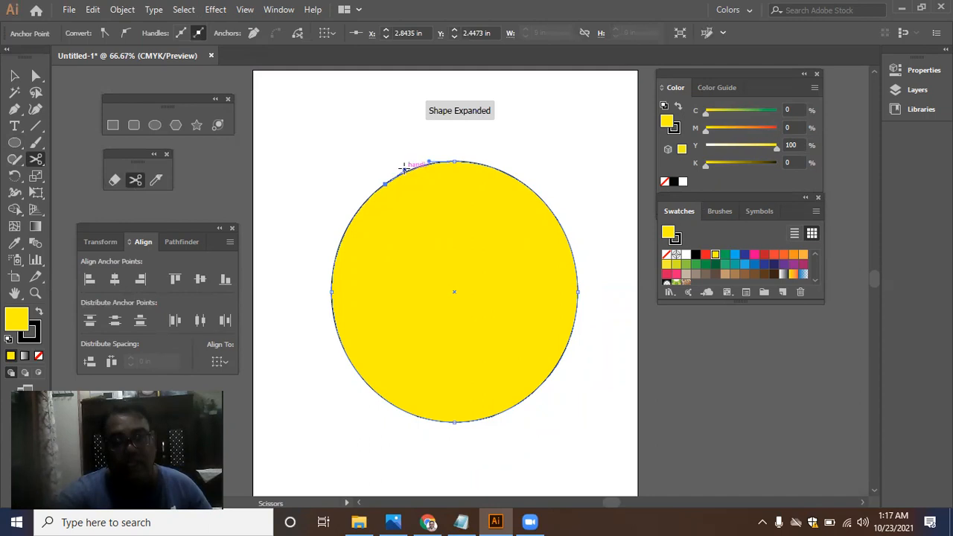
pyautogui.click(569, 254)
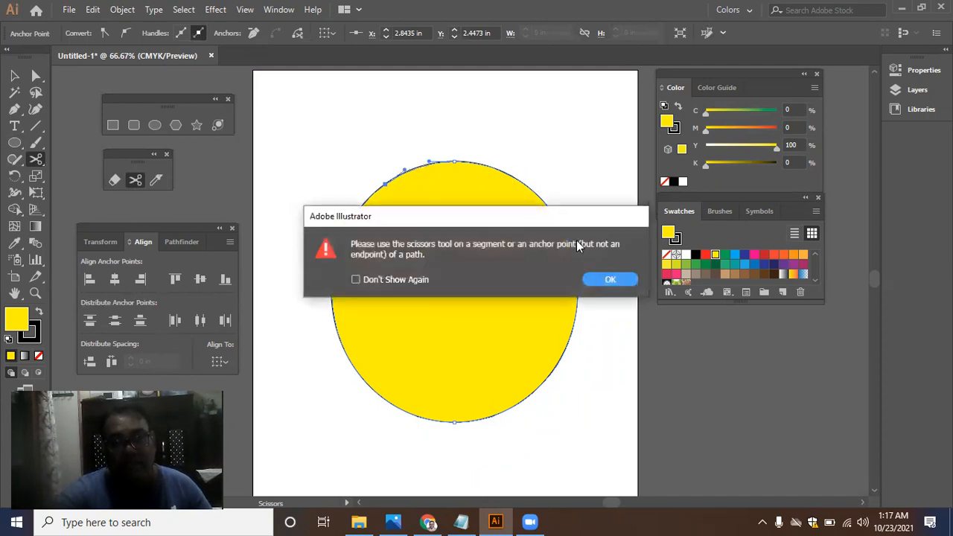
pyautogui.click(593, 280)
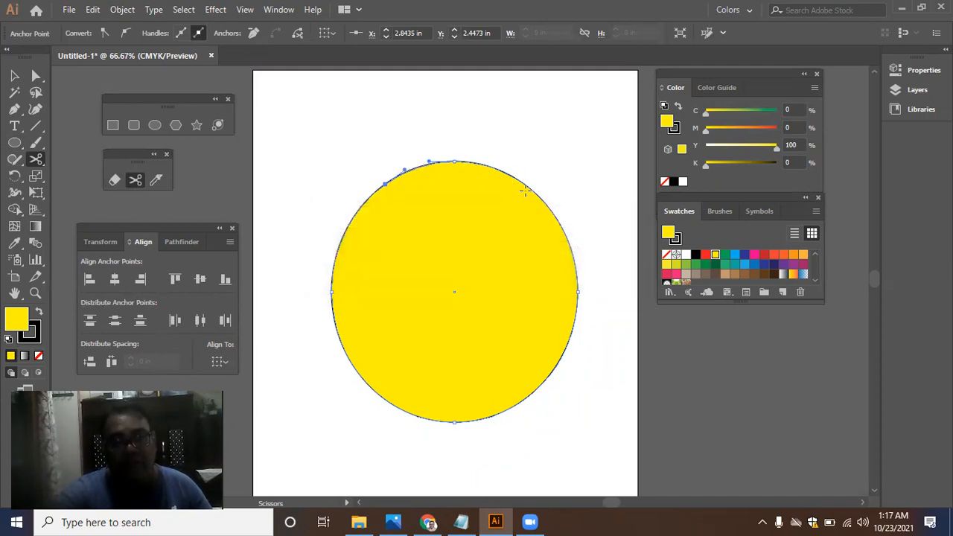
pyautogui.click(539, 236)
pyautogui.click(596, 280)
pyautogui.click(527, 329)
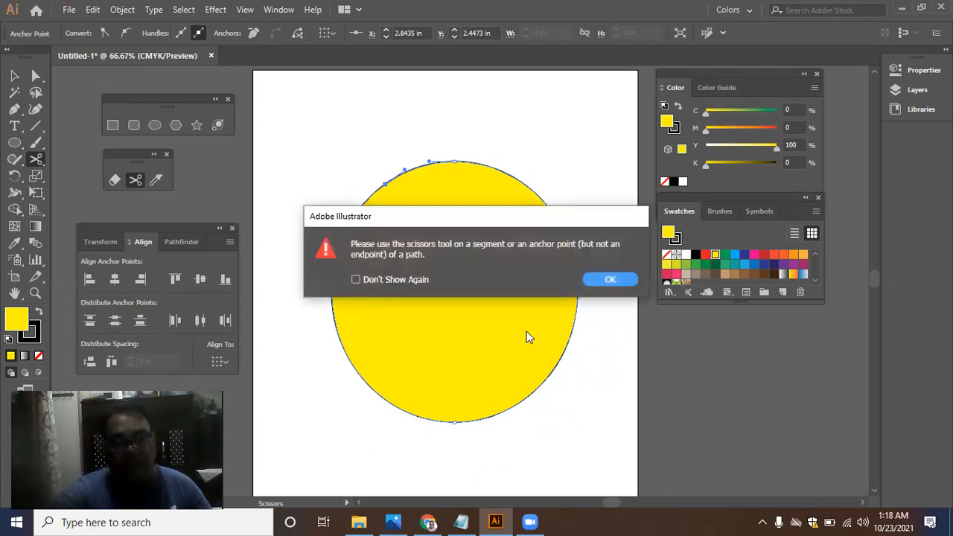
pyautogui.click(615, 282)
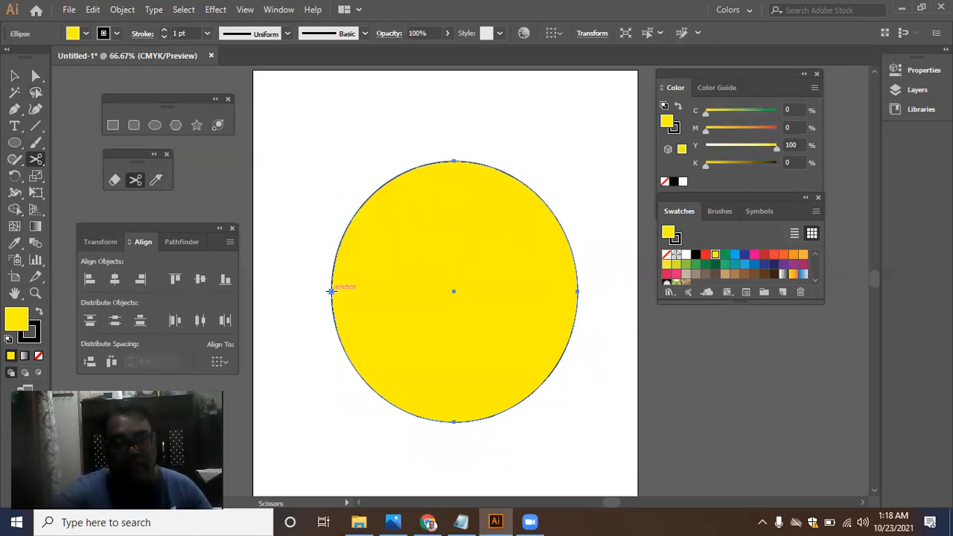
# Step: Cut the ellipse with Scissors at its left and right anchor points, and move the upper half up and the lower half slightly down
pyautogui.click(331, 291)
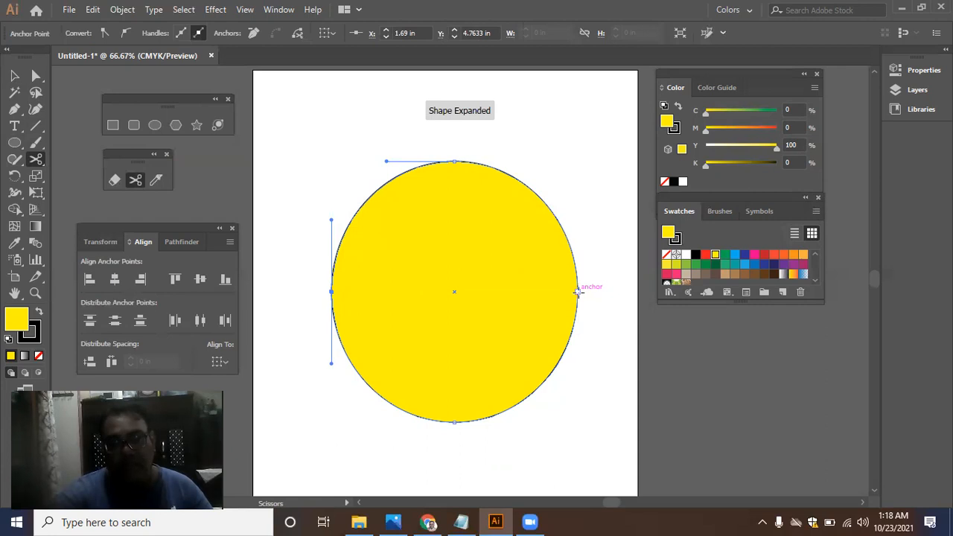
pyautogui.click(578, 291)
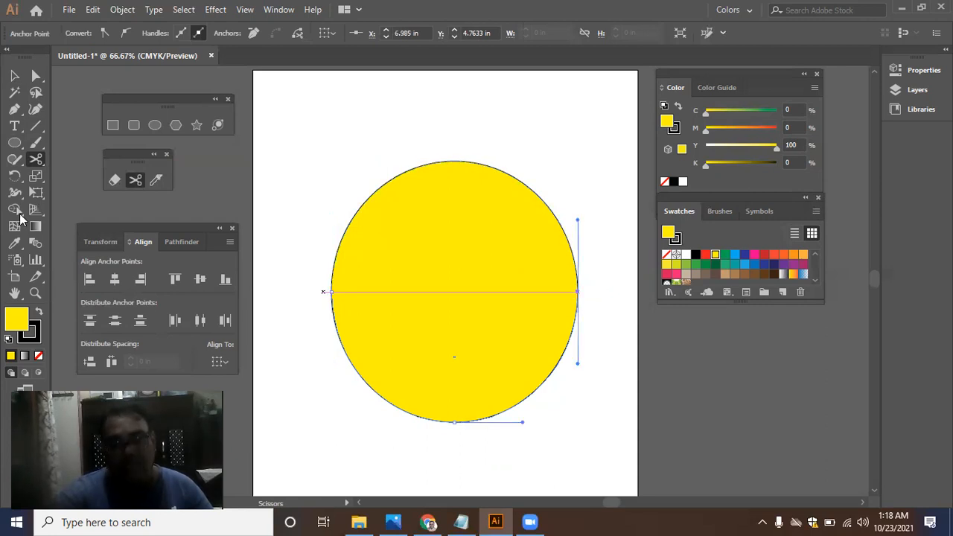
pyautogui.click(14, 77)
pyautogui.moveTo(417, 228); pyautogui.dragTo(447, 188)
pyautogui.moveTo(459, 362); pyautogui.dragTo(459, 376)
# Step: Remove the yellow fill from the upper half and the lower half, leaving only their strokes
pyautogui.click(460, 209)
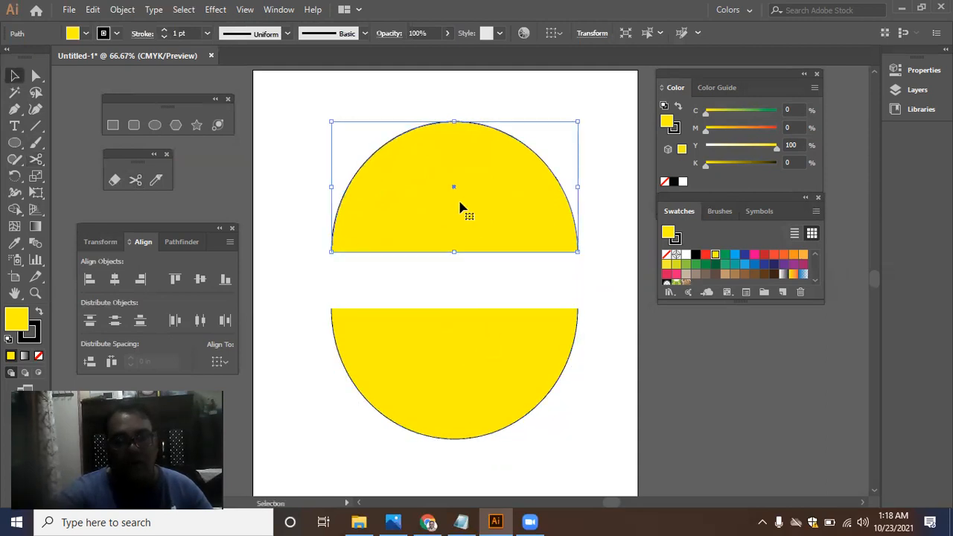
pyautogui.press('/')
pyautogui.click(476, 270)
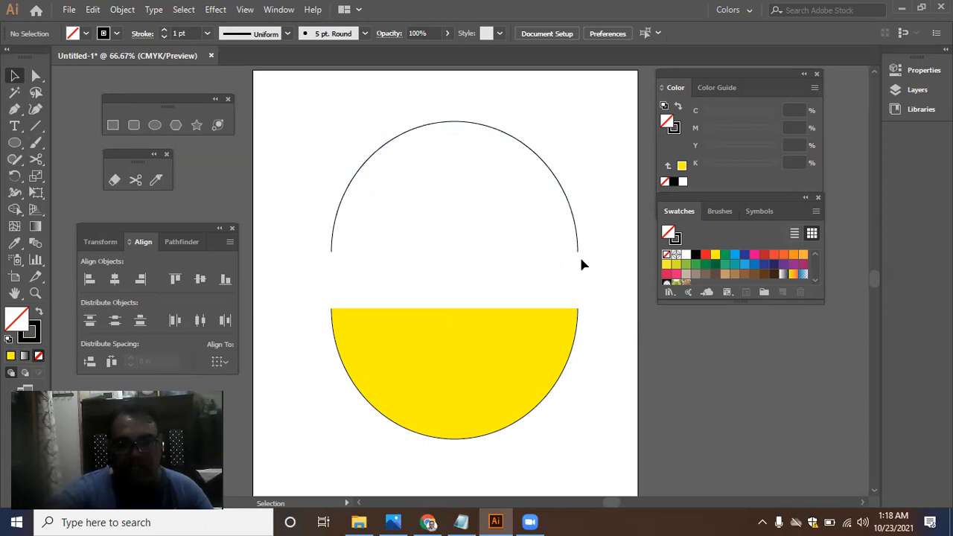
pyautogui.click(448, 346)
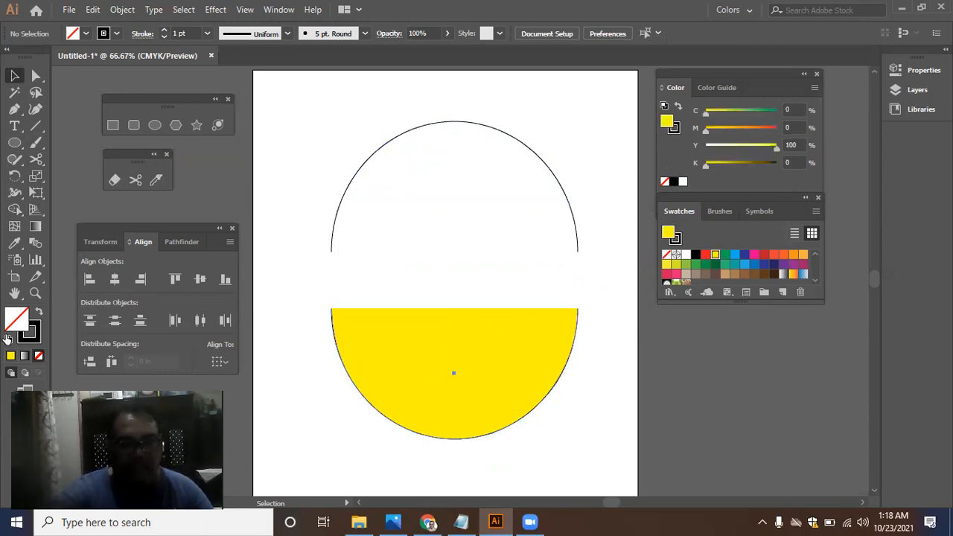
pyautogui.press('/')
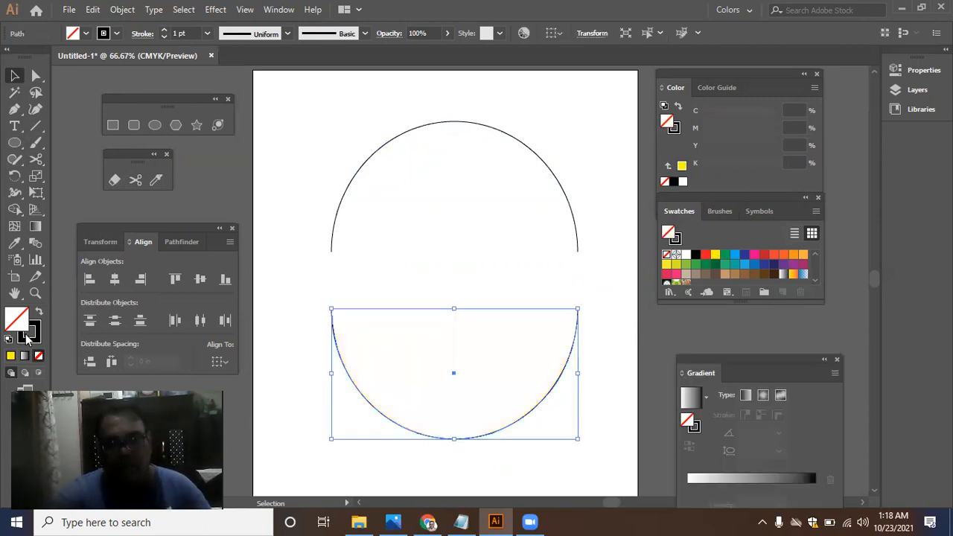
pyautogui.click(837, 360)
pyautogui.click(458, 298)
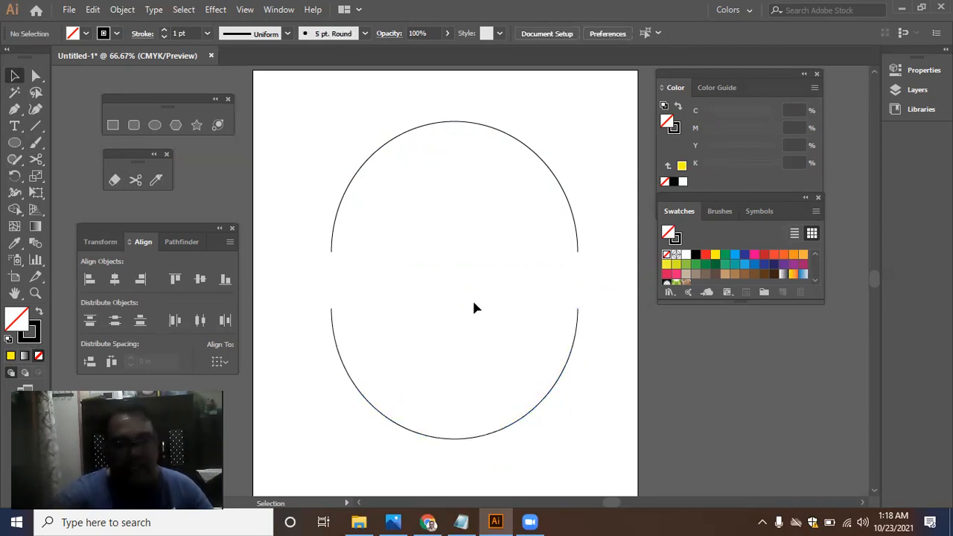
# Step: Fill the upper half with magenta (M 100) and the lower half with orange (M 50, Y 100)
pyautogui.click(356, 181)
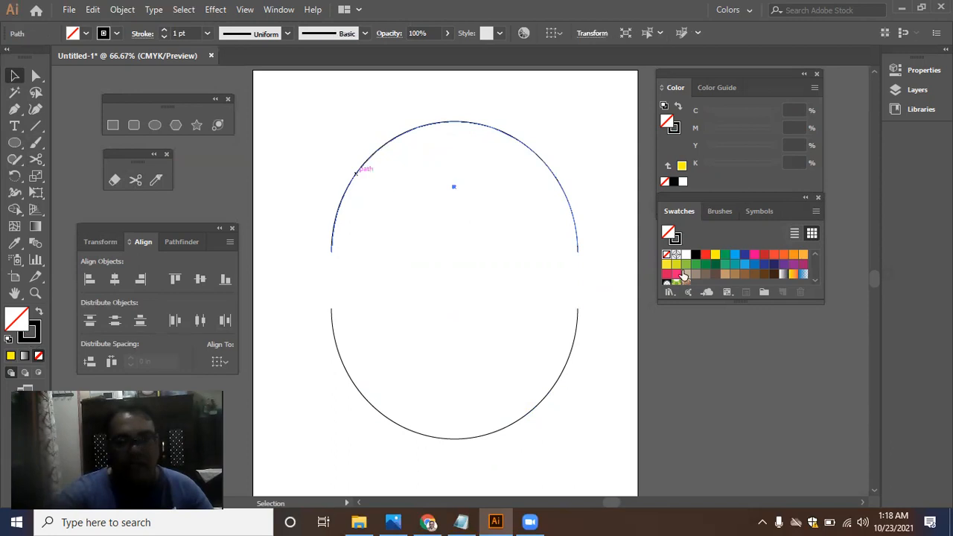
pyautogui.click(754, 257)
pyautogui.click(557, 304)
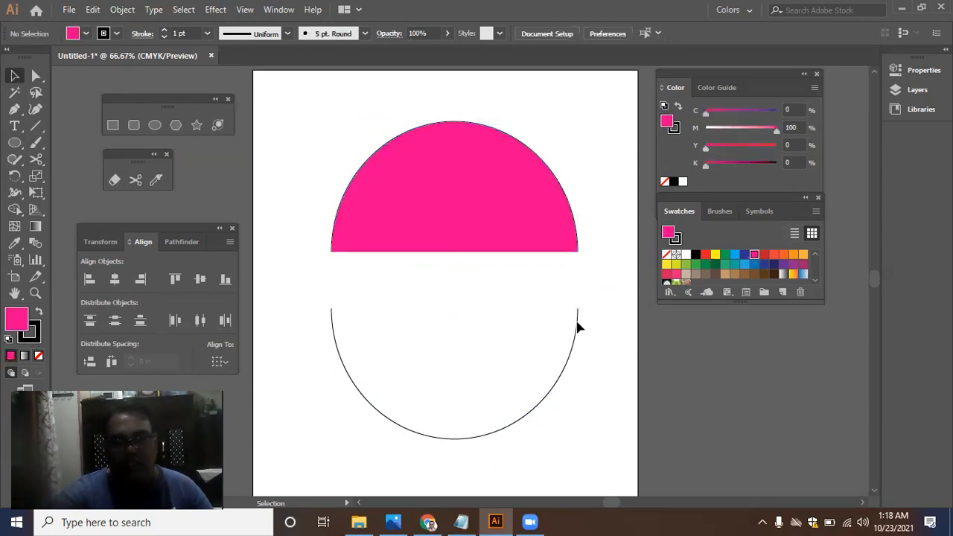
pyautogui.click(577, 325)
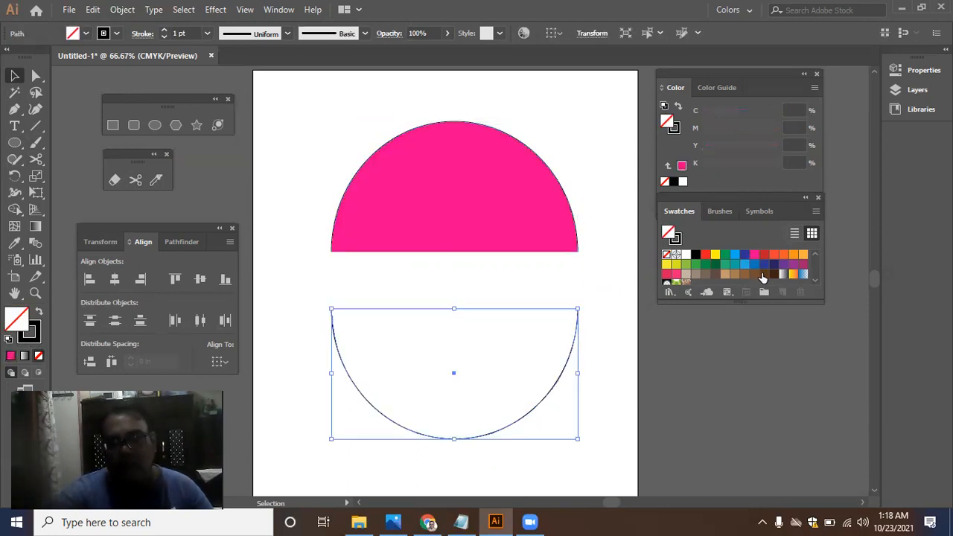
pyautogui.click(695, 274)
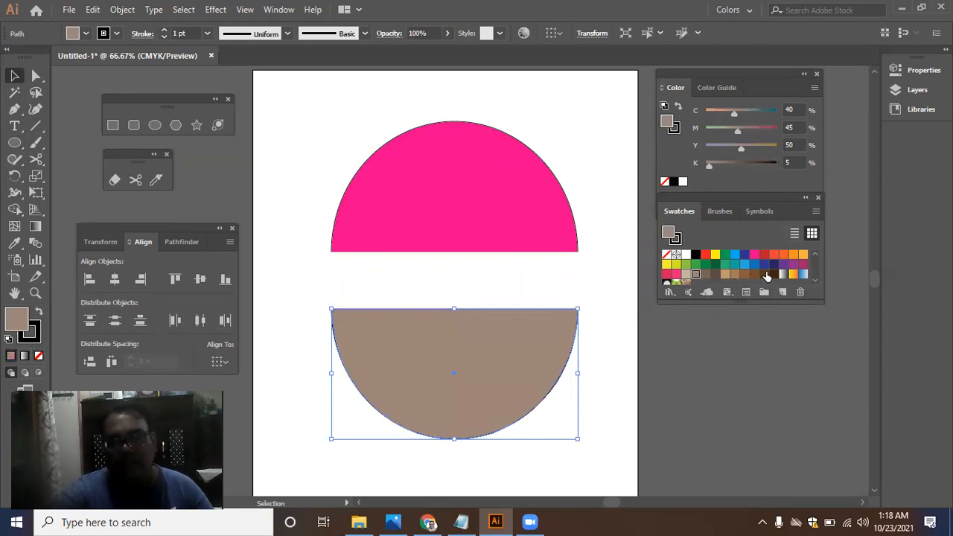
pyautogui.click(800, 257)
pyautogui.click(492, 281)
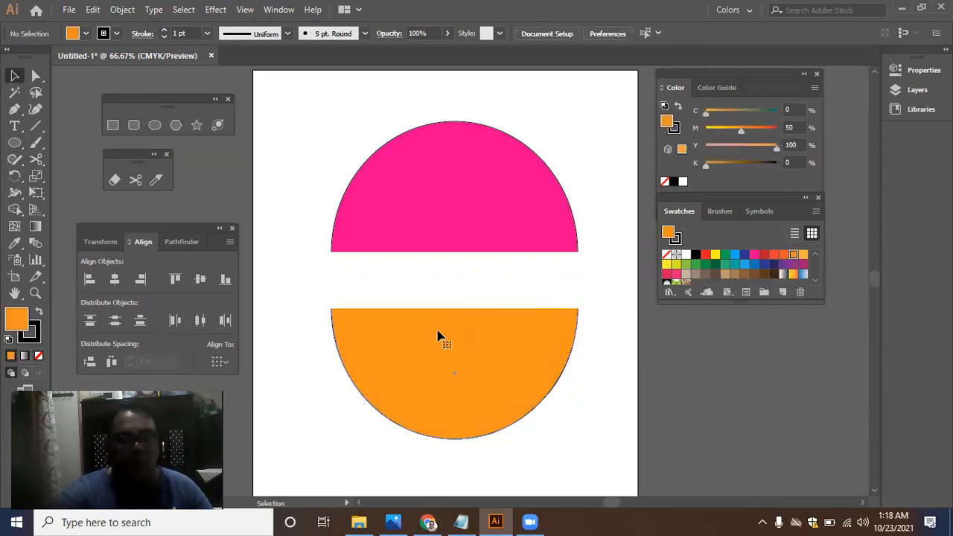
# Step: Move the orange half up and to the left, and set the fill of both halves to none
pyautogui.moveTo(462, 392); pyautogui.dragTo(425, 366)
pyautogui.click(322, 278)
pyautogui.click(327, 350)
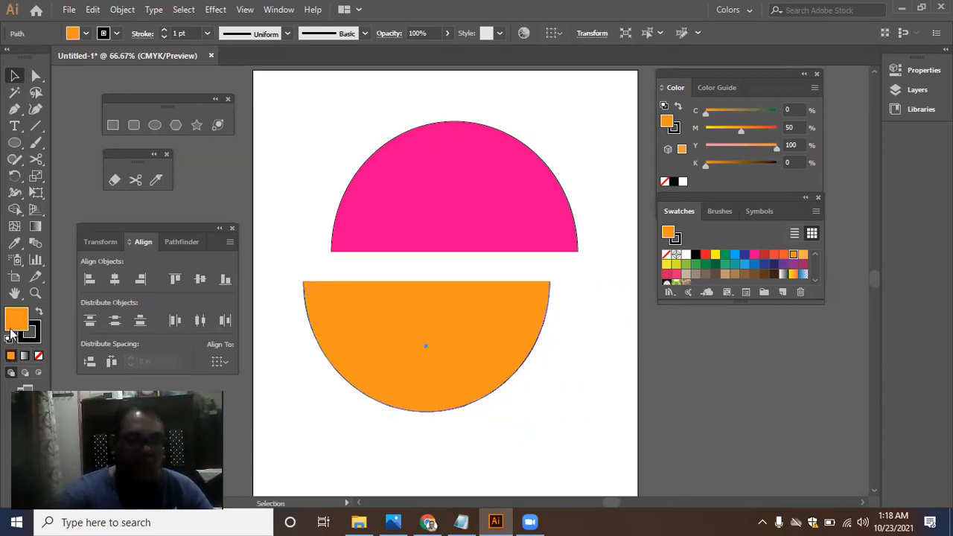
pyautogui.press('/')
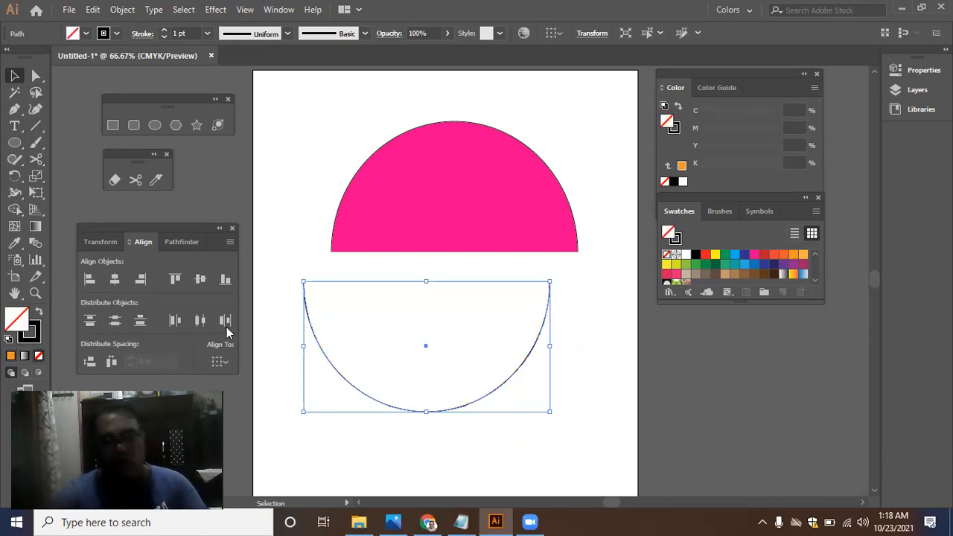
pyautogui.click(375, 226)
pyautogui.press('/')
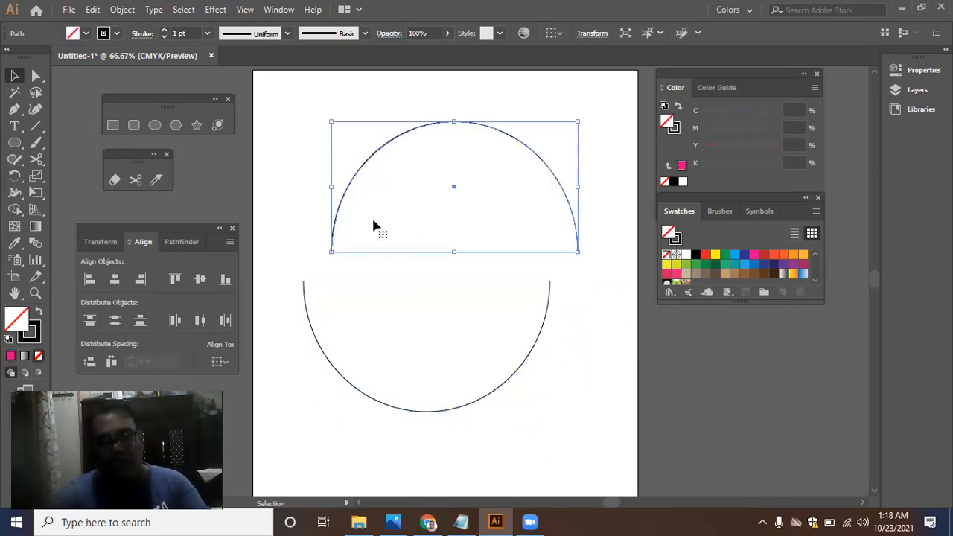
# Step: Move the upper arc straight down so that its ends overlap the lower arc
pyautogui.click(389, 273)
pyautogui.moveTo(390, 143); pyautogui.dragTo(393, 211)
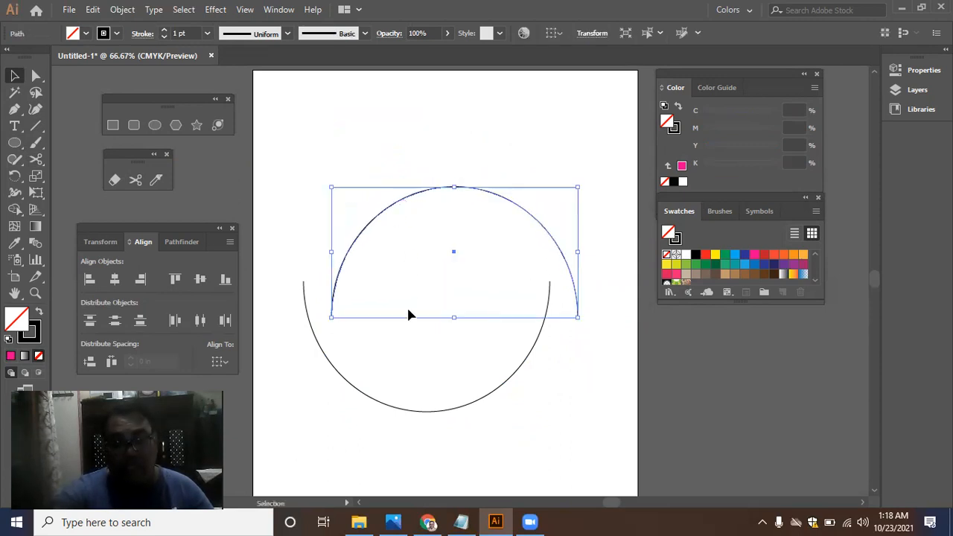
pyautogui.click(401, 353)
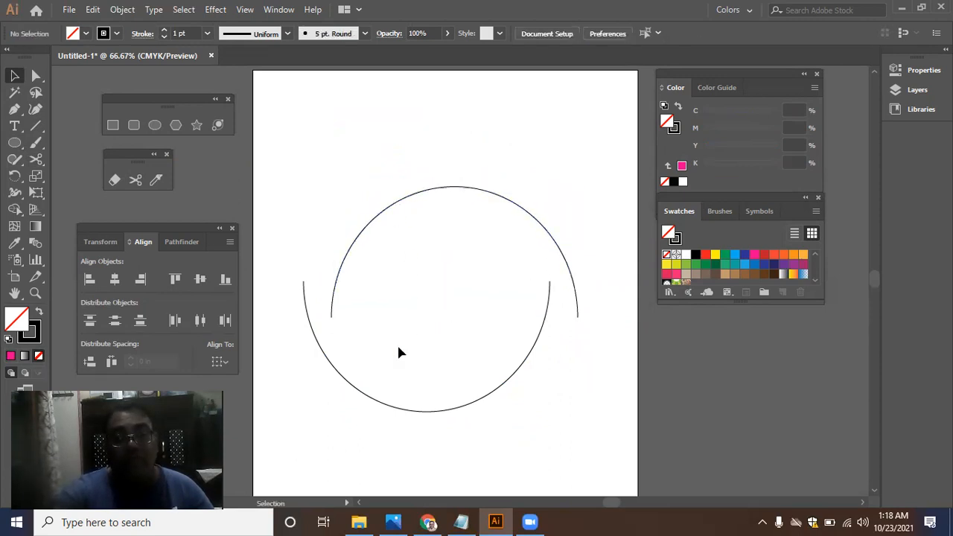
# Step: Delete the upper arc and the lower arc to empty the artboard
pyautogui.click(392, 208)
pyautogui.press('Delete')
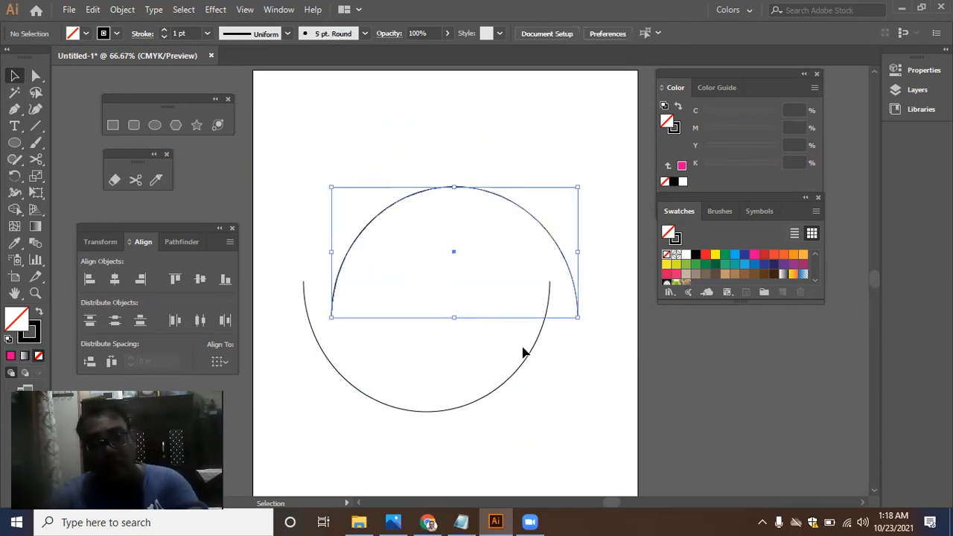
pyautogui.click(532, 353)
pyautogui.press('Delete')
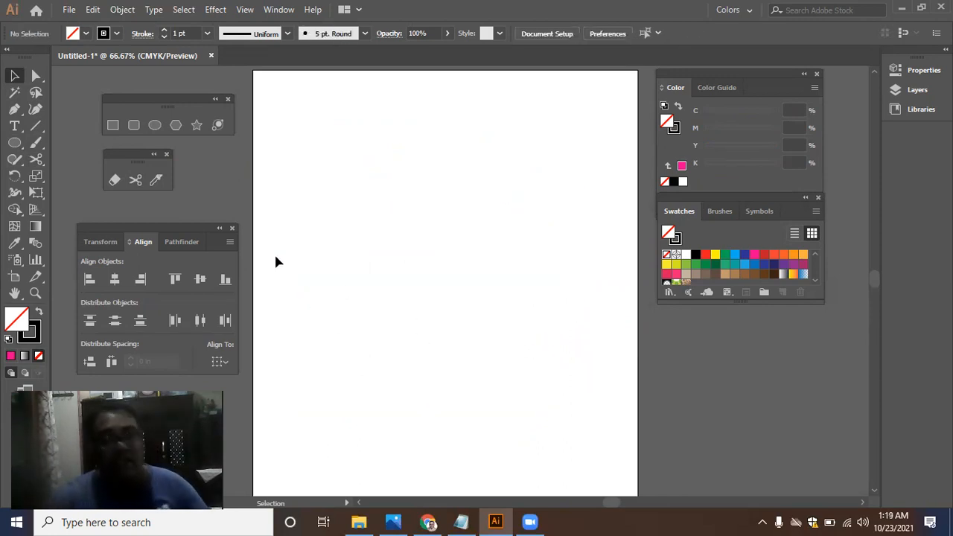
# Step: Draw a large, nearly circular ellipse in the middle of the artboard and fill it with green (C 100, Y 100)
pyautogui.click(155, 125)
pyautogui.moveTo(312, 153); pyautogui.dragTo(544, 389)
pyautogui.click(157, 180)
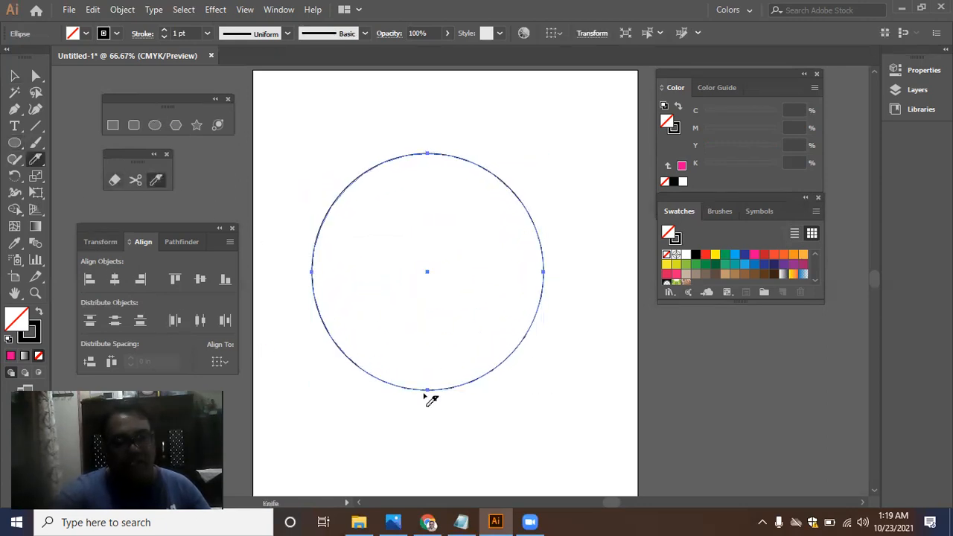
pyautogui.click(15, 76)
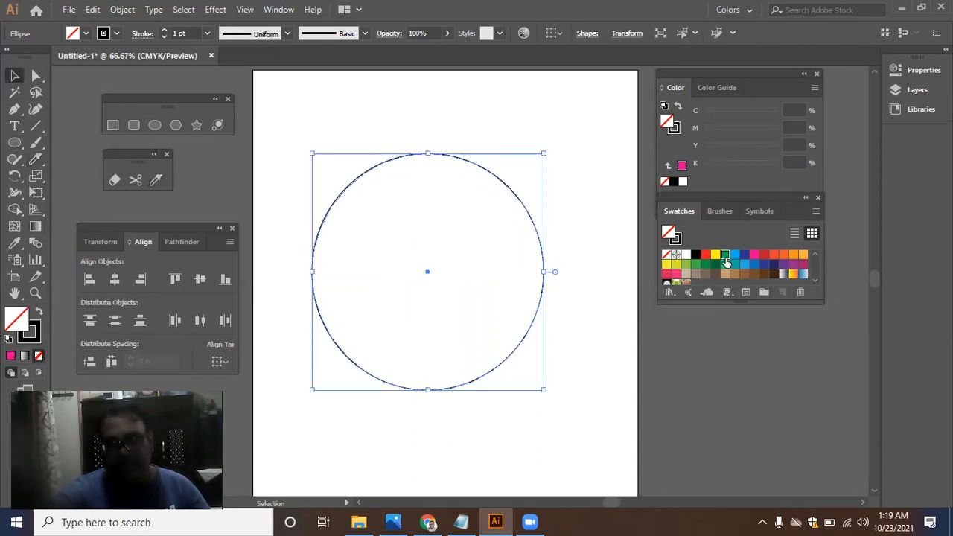
pyautogui.moveTo(725, 254); pyautogui.dragTo(511, 337)
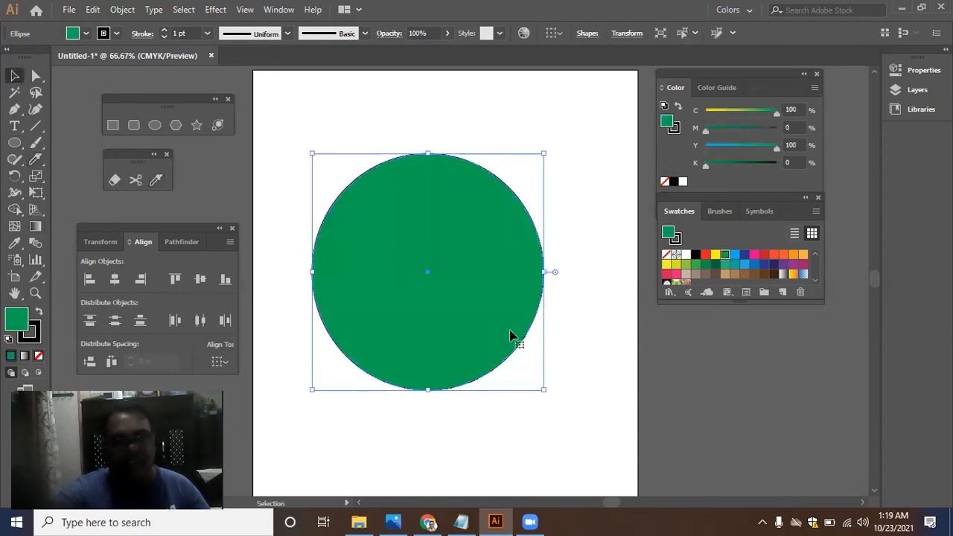
# Step: Cut a wavy line through the lower-right part of the green ellipse with the Knife tool
pyautogui.click(158, 181)
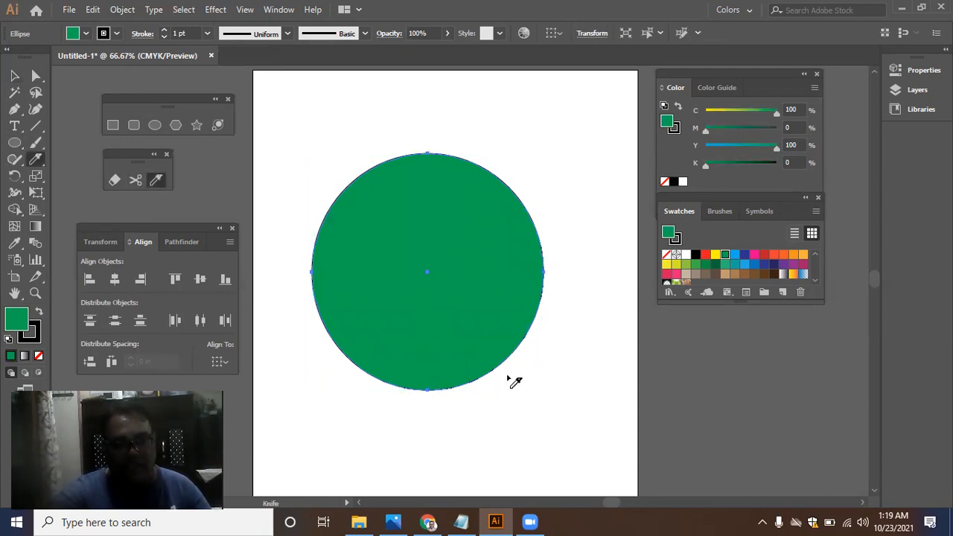
pyautogui.moveTo(486, 402)
pyautogui.mouseDown()
pyautogui.moveTo(451, 328)
pyautogui.moveTo(500, 296)
pyautogui.mouseUp()
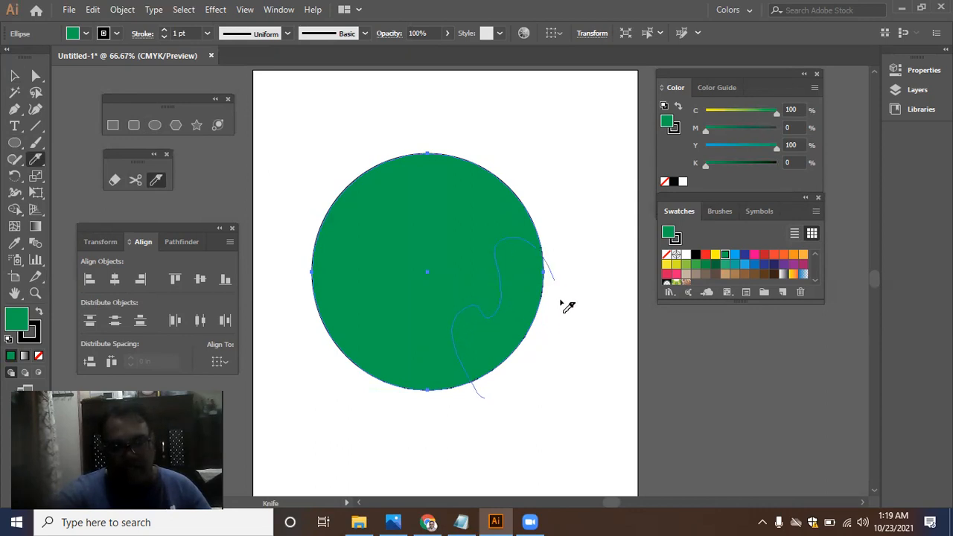
pyautogui.moveTo(560, 301); pyautogui.dragTo(565, 343)
pyautogui.press('v')
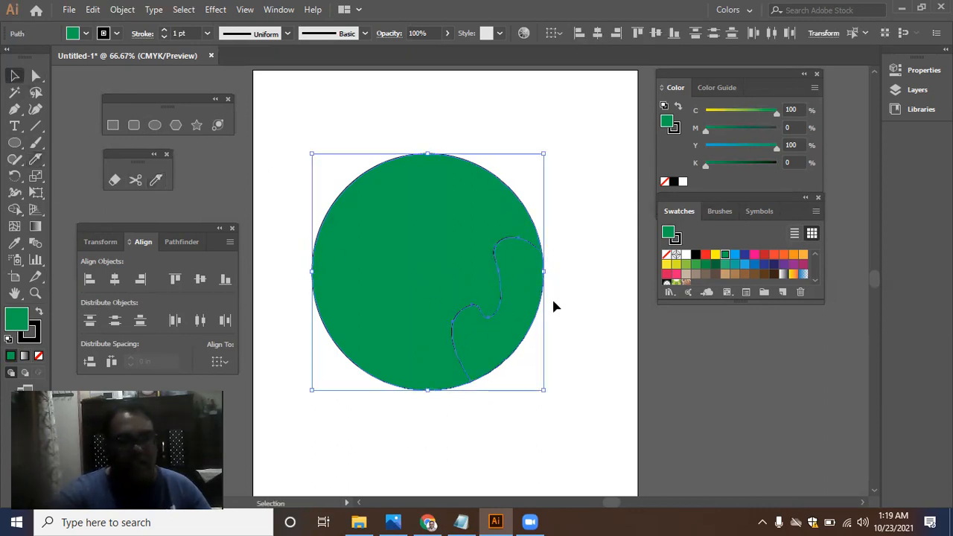
# Step: Move the cut-off piece down and to the right, away from the ellipse, and fill it with light orange (M 35, Y 85)
pyautogui.click(579, 302)
pyautogui.moveTo(532, 308); pyautogui.dragTo(564, 387)
pyautogui.click(595, 365)
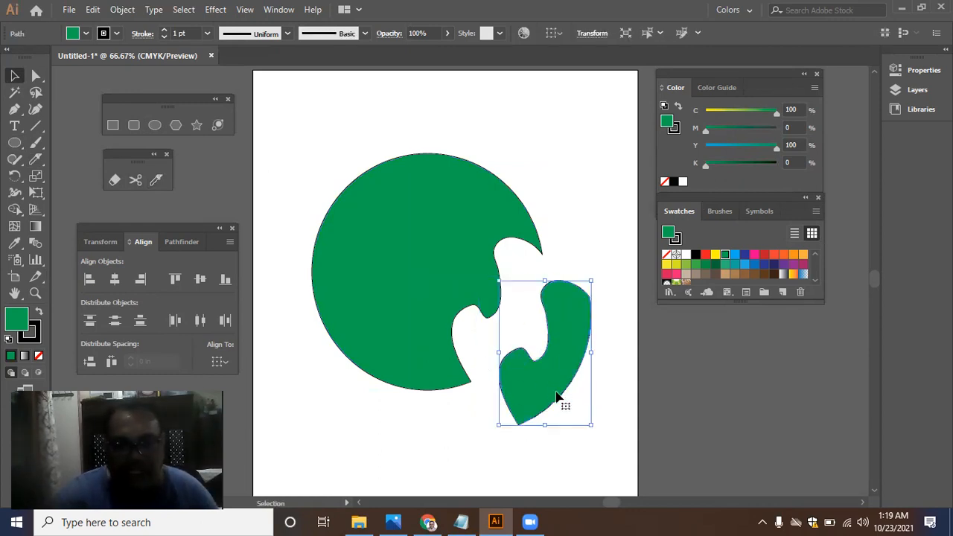
pyautogui.click(803, 254)
pyautogui.click(585, 261)
pyautogui.moveTo(575, 326); pyautogui.dragTo(581, 339)
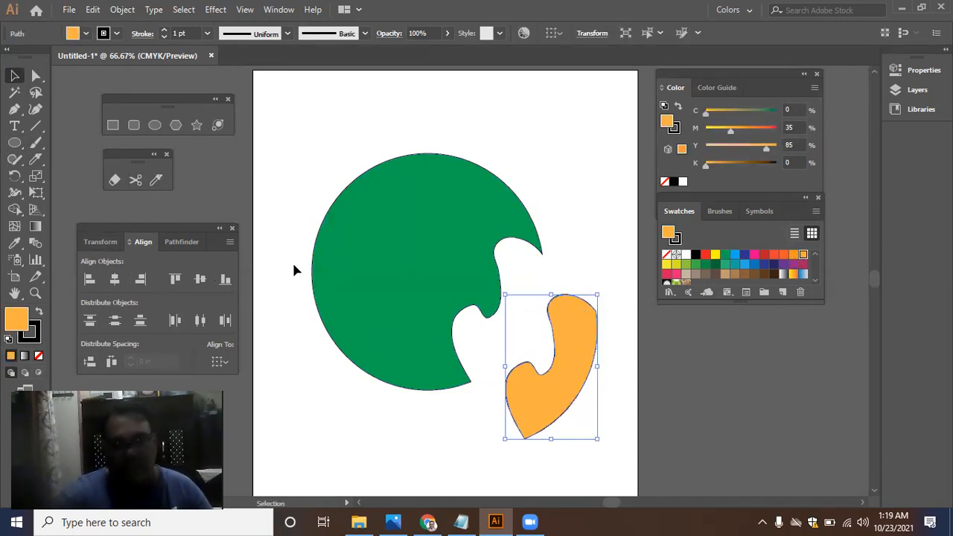
# Step: Select the large green shape and cut a zigzag line through it from its upper edge to its lower edge with the Knife tool
pyautogui.click(154, 180)
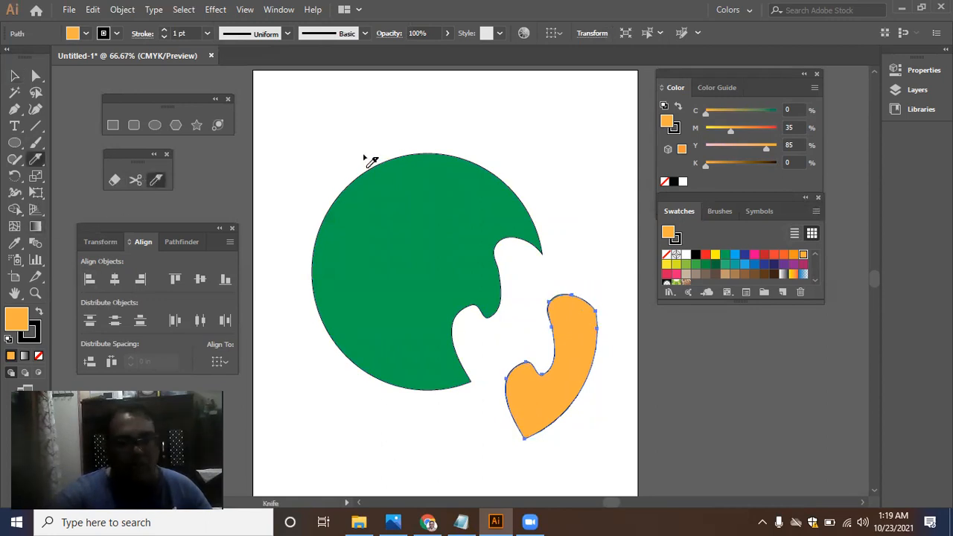
pyautogui.moveTo(361, 265)
pyautogui.mouseDown()
pyautogui.moveTo(388, 282)
pyautogui.moveTo(390, 317)
pyautogui.moveTo(368, 426)
pyautogui.mouseUp()
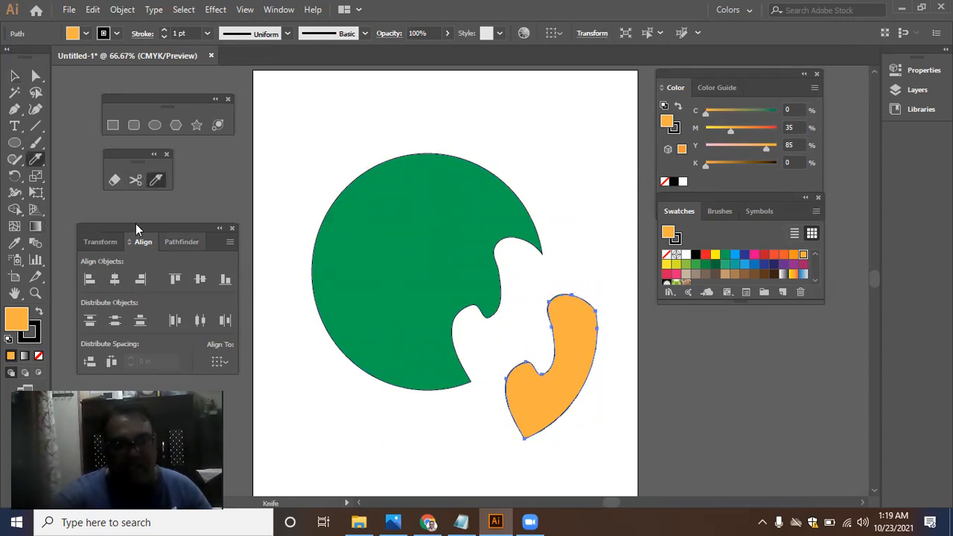
pyautogui.click(14, 75)
pyautogui.click(425, 266)
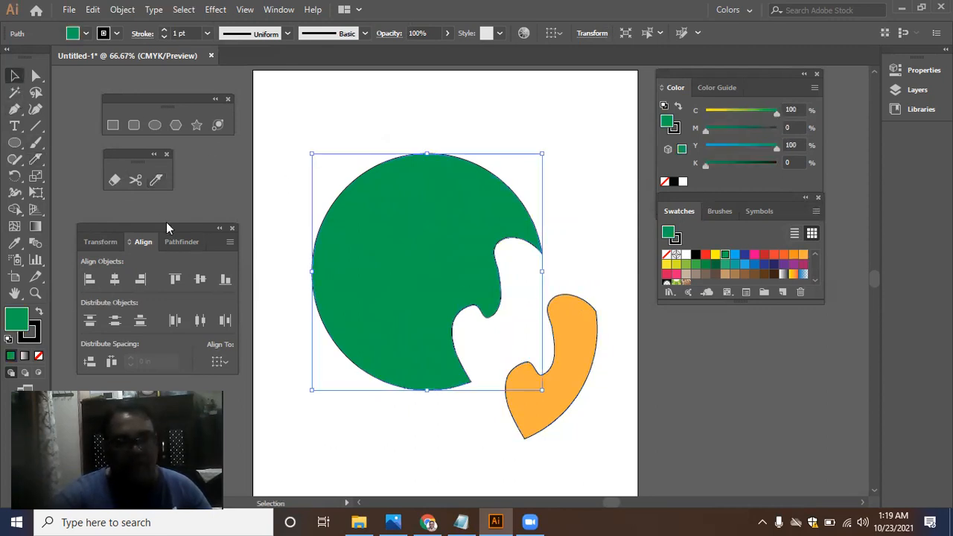
pyautogui.click(155, 182)
pyautogui.moveTo(400, 145)
pyautogui.mouseDown()
pyautogui.moveTo(377, 267)
pyautogui.moveTo(433, 288)
pyautogui.mouseUp()
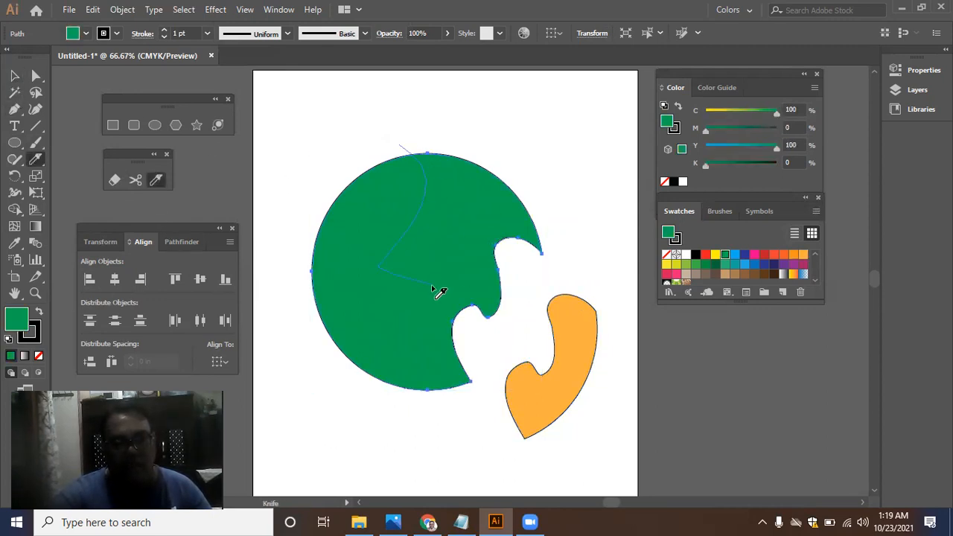
# Step: Move the two green pieces apart to open a gap along the zigzag cut
pyautogui.click(15, 75)
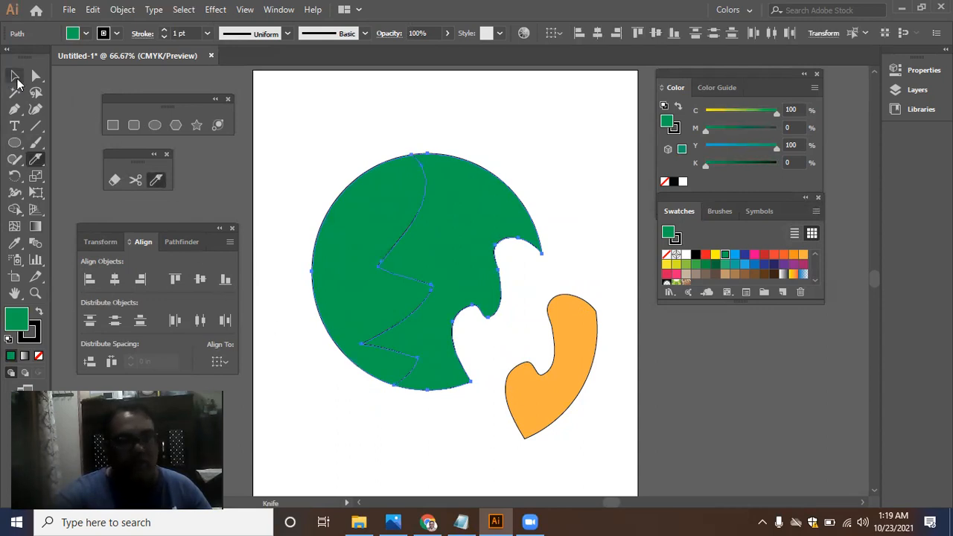
pyautogui.moveTo(448, 214); pyautogui.dragTo(481, 213)
pyautogui.moveTo(381, 237); pyautogui.dragTo(356, 219)
pyautogui.moveTo(470, 255)
pyautogui.mouseDown()
pyautogui.moveTo(481, 238)
pyautogui.moveTo(471, 237)
pyautogui.mouseUp()
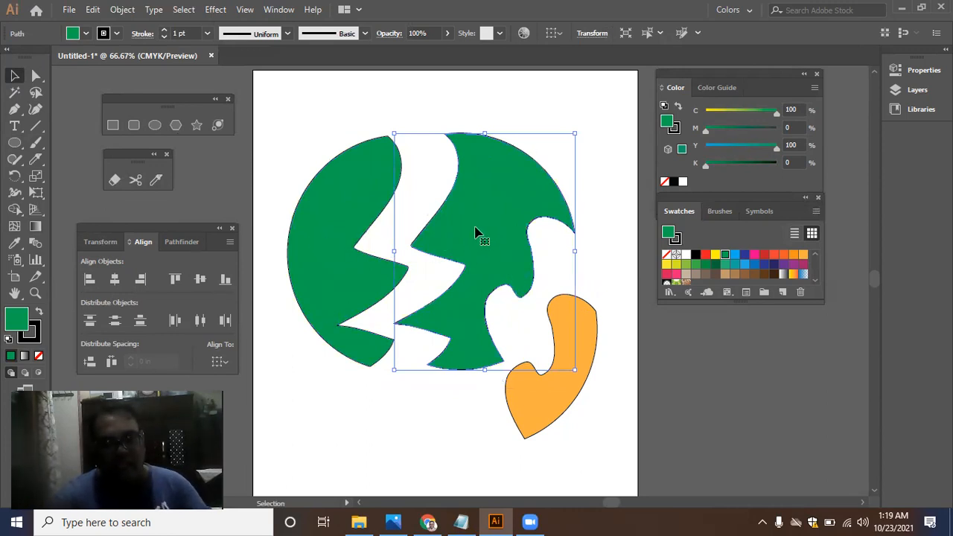
# Step: Cut the right-hand green piece along a straight slanted line with the Knife tool and move its upper part up and to the right
pyautogui.click(155, 179)
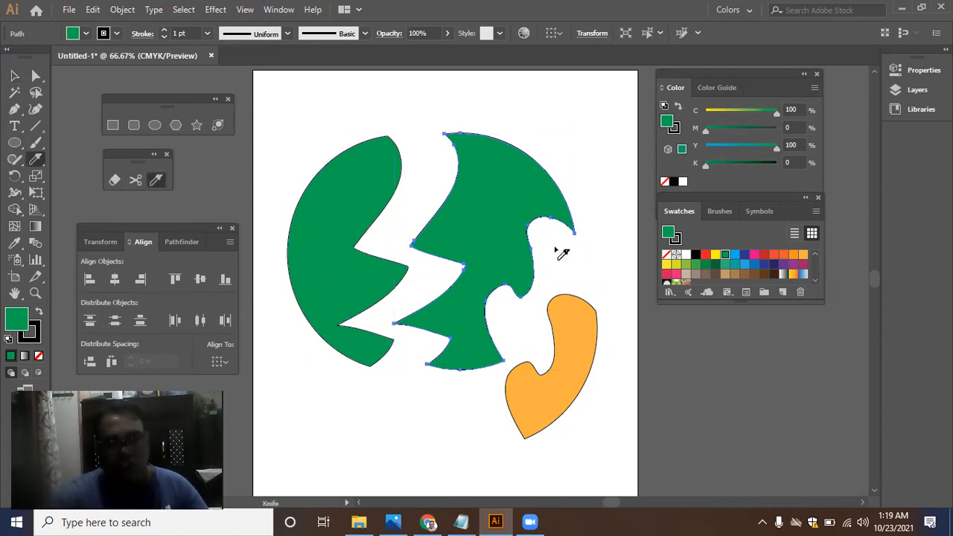
pyautogui.moveTo(438, 181); pyautogui.dragTo(564, 258)
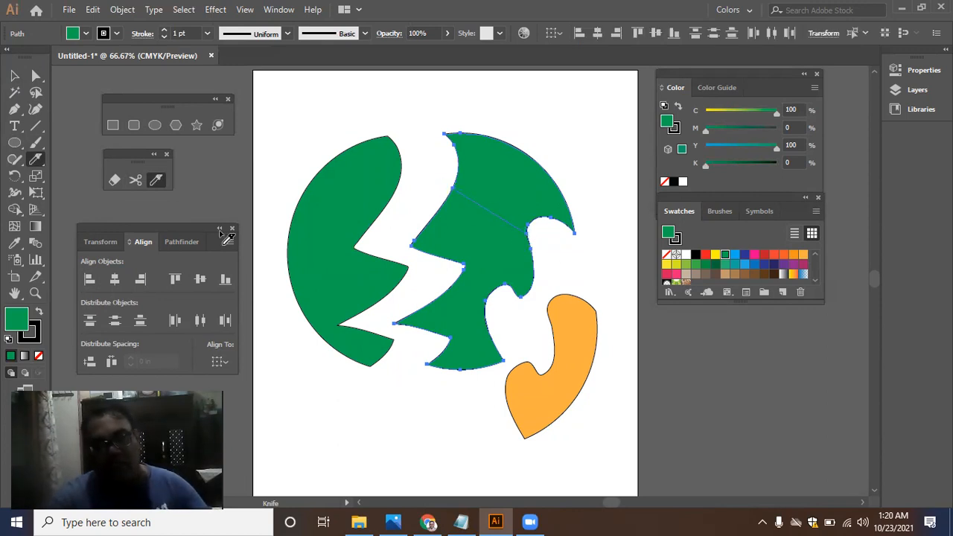
pyautogui.click(21, 76)
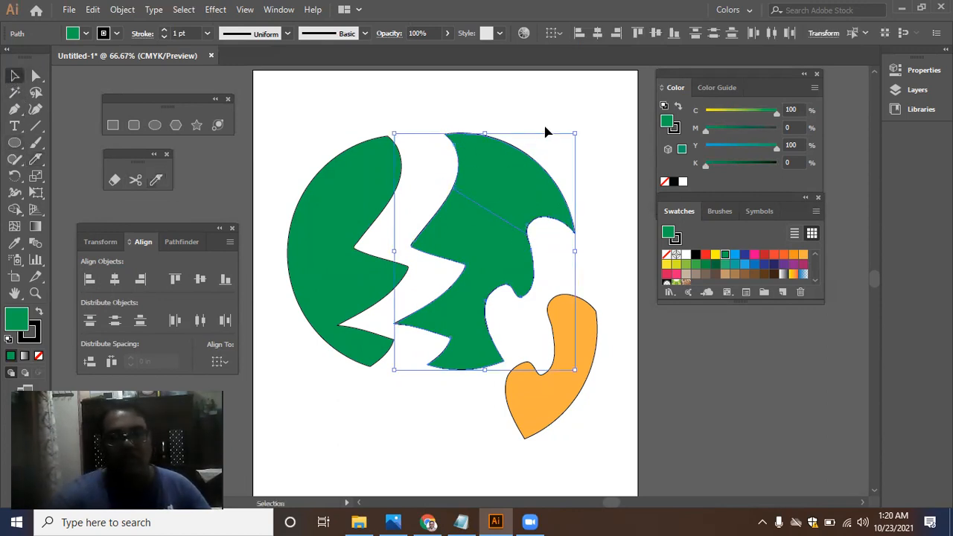
pyautogui.click(546, 133)
pyautogui.moveTo(511, 187); pyautogui.dragTo(534, 153)
# Step: Fill the middle piece with light blue (C 100) and reposition it and the upper-right green piece slightly
pyautogui.moveTo(481, 251); pyautogui.dragTo(479, 269)
pyautogui.click(735, 255)
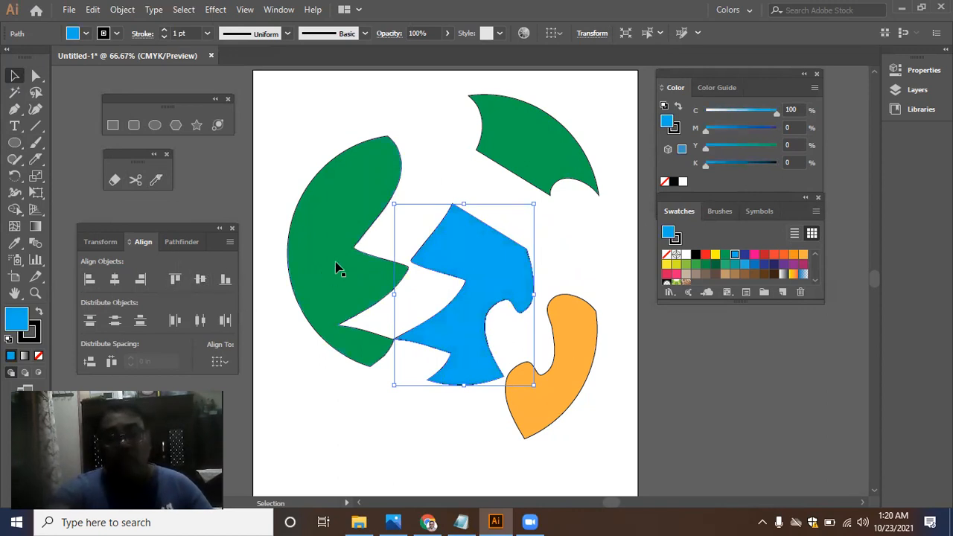
pyautogui.moveTo(476, 258); pyautogui.dragTo(486, 250)
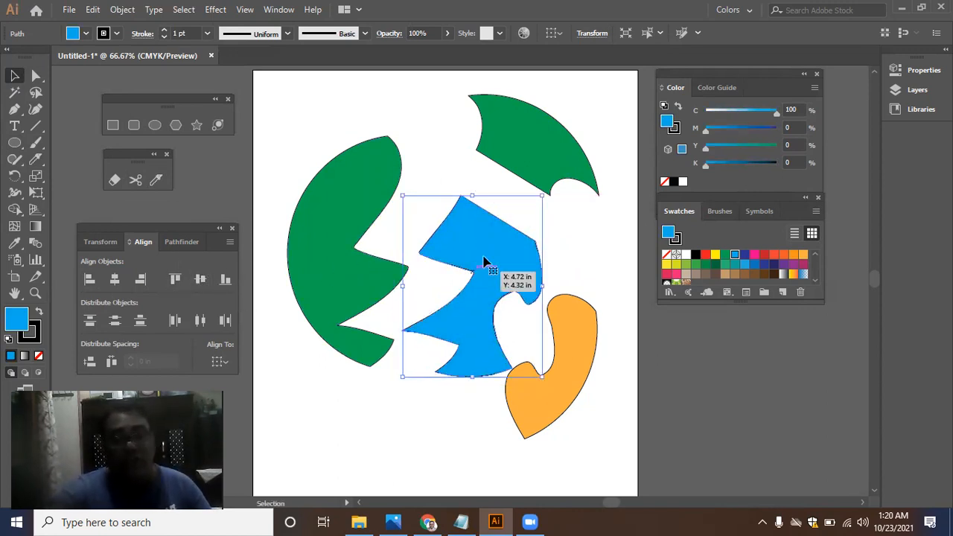
pyautogui.moveTo(489, 259)
pyautogui.mouseDown()
pyautogui.moveTo(483, 274)
pyautogui.moveTo(482, 247)
pyautogui.mouseUp()
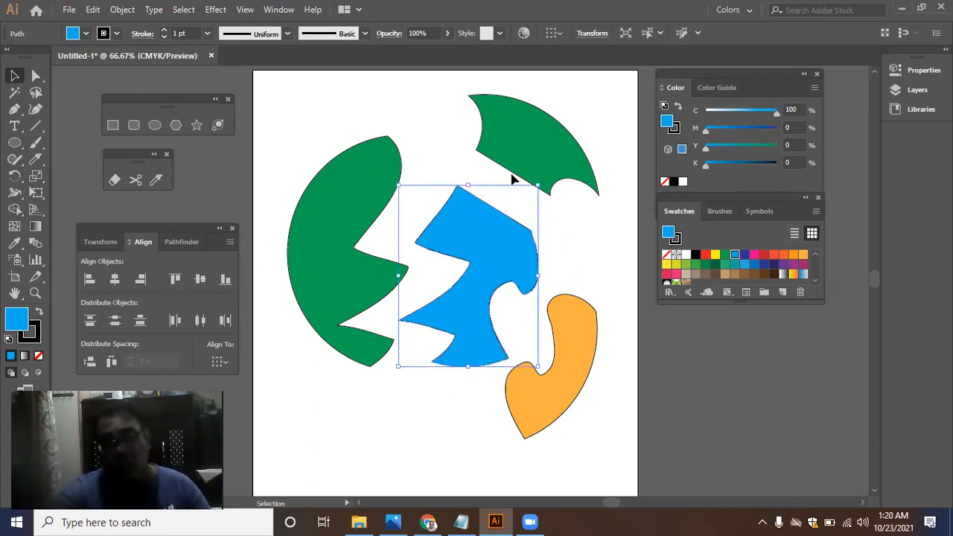
pyautogui.moveTo(533, 169); pyautogui.dragTo(538, 167)
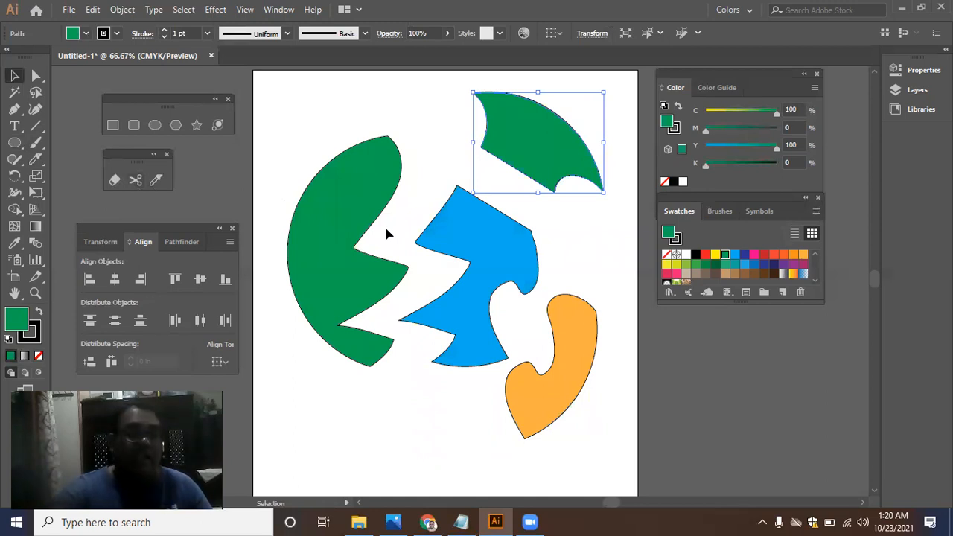
# Step: Delete the left green, blue, orange and upper-right green pieces to empty the artboard
pyautogui.click(447, 257)
pyautogui.moveTo(328, 234); pyautogui.dragTo(342, 283)
pyautogui.press('Delete')
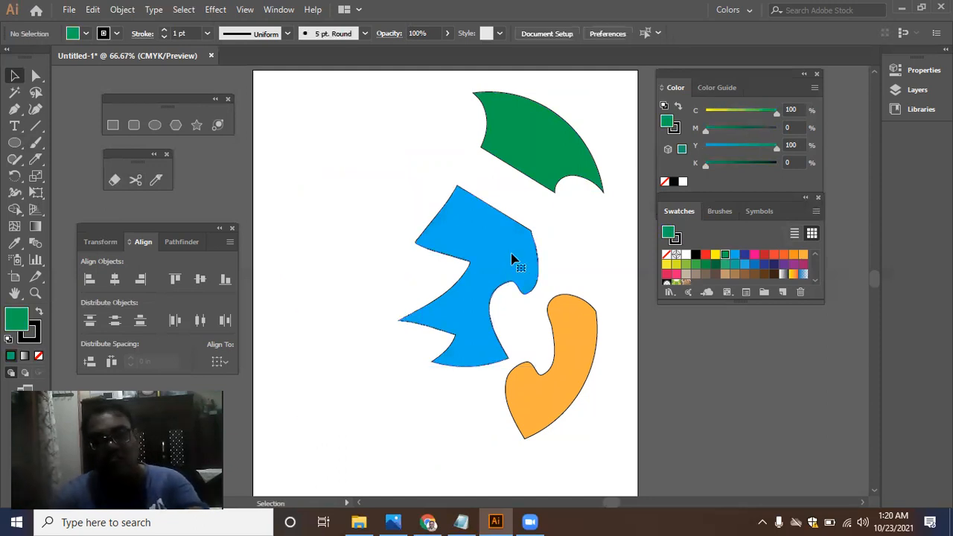
pyautogui.click(518, 262)
pyautogui.press('Delete')
pyautogui.click(566, 317)
pyautogui.press('Delete')
pyautogui.click(527, 168)
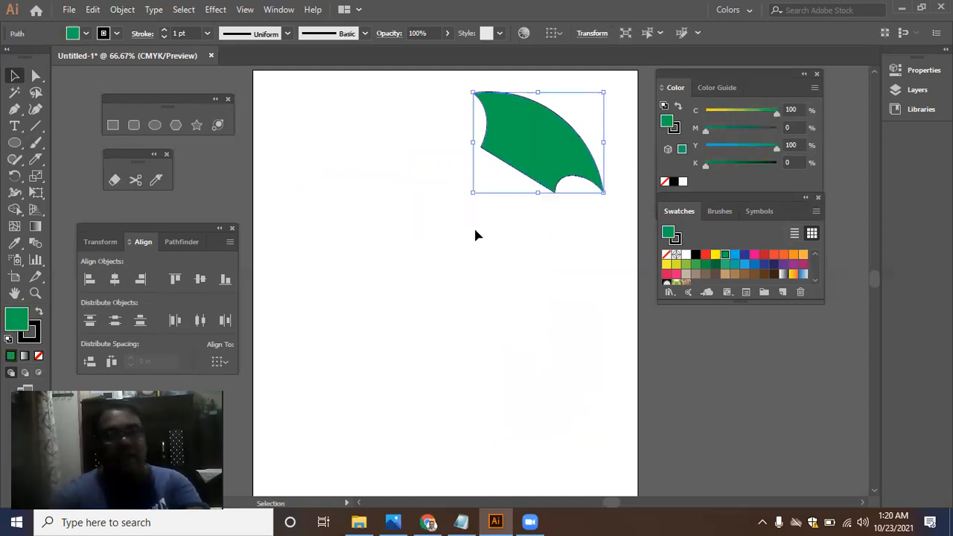
pyautogui.press('Delete')
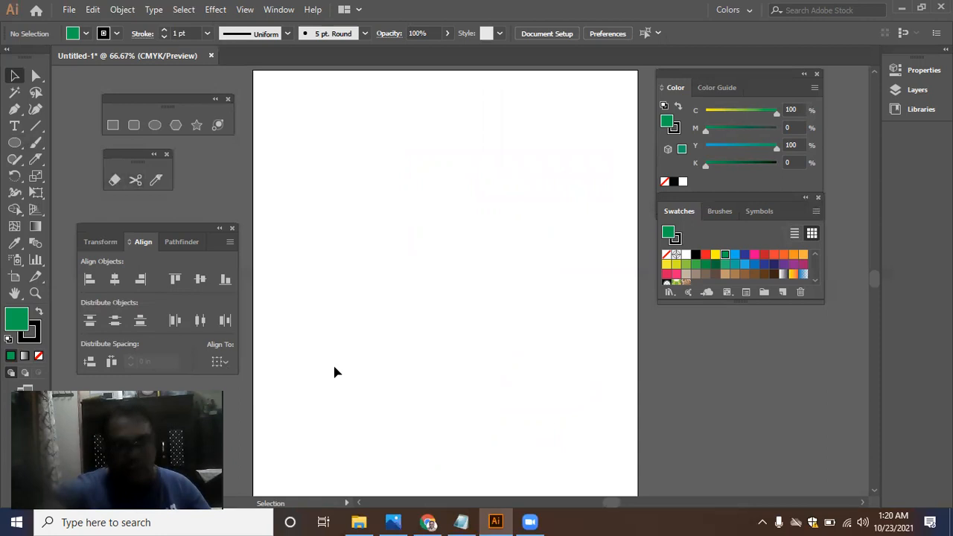
# Step: Switch to Chrome to view the YouTube channel's Videos page, and return to Illustrator
pyautogui.click(428, 523)
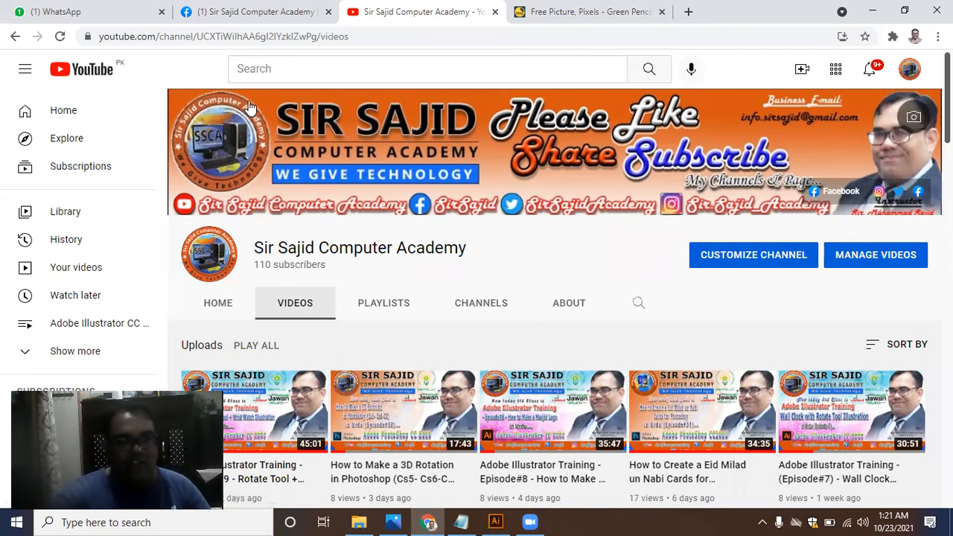
pyautogui.click(872, 11)
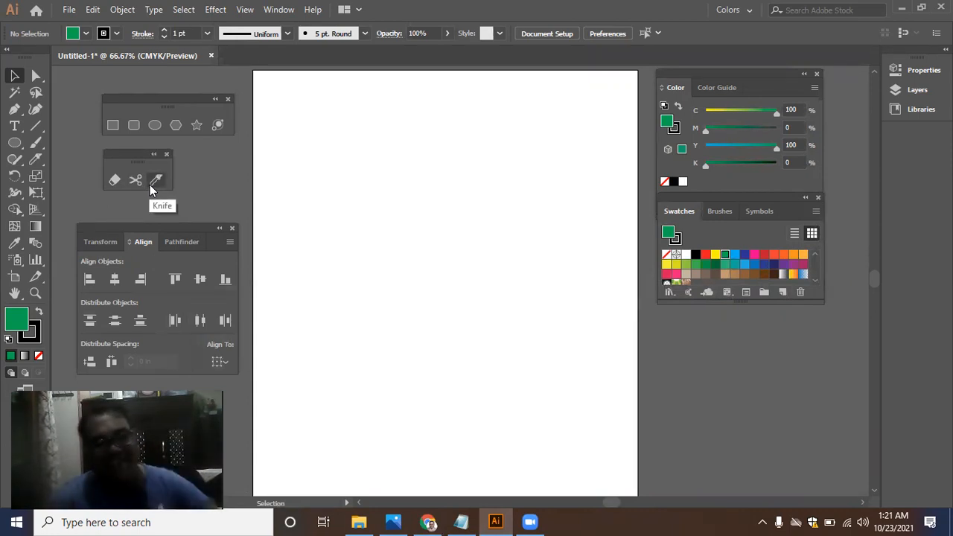
# Step: Draw a large, nearly circular green ellipse in the middle of the artboard and move it slightly down
pyautogui.click(155, 126)
pyautogui.moveTo(331, 175); pyautogui.dragTo(554, 406)
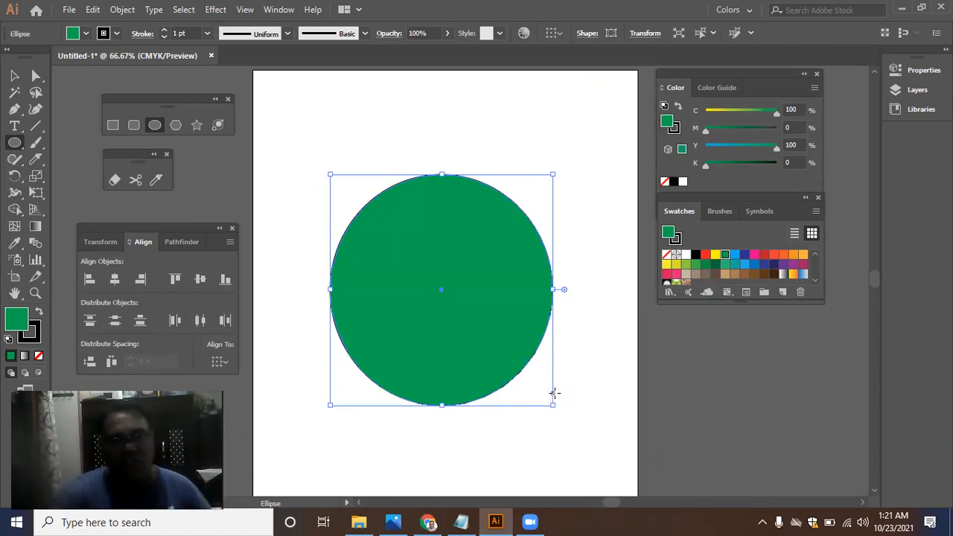
pyautogui.click(136, 183)
pyautogui.click(158, 182)
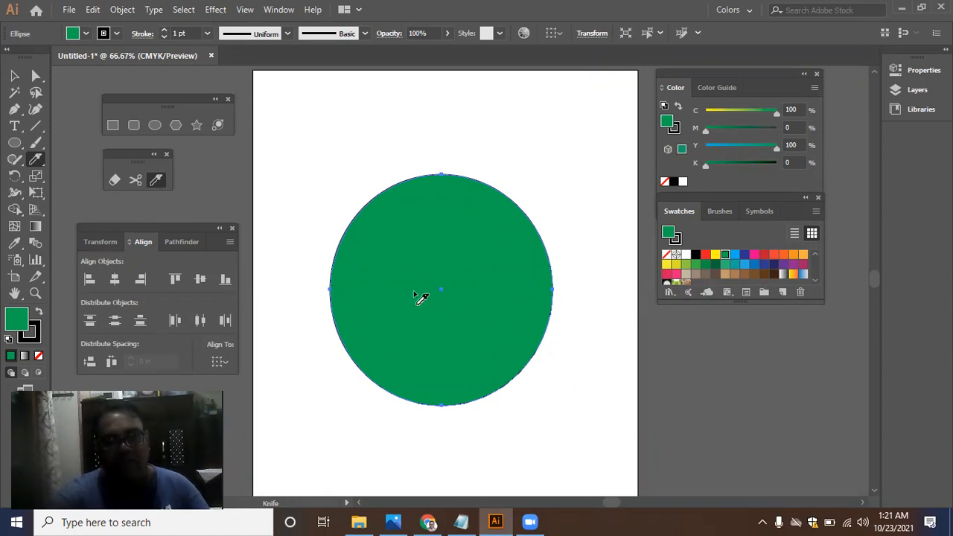
pyautogui.click(15, 76)
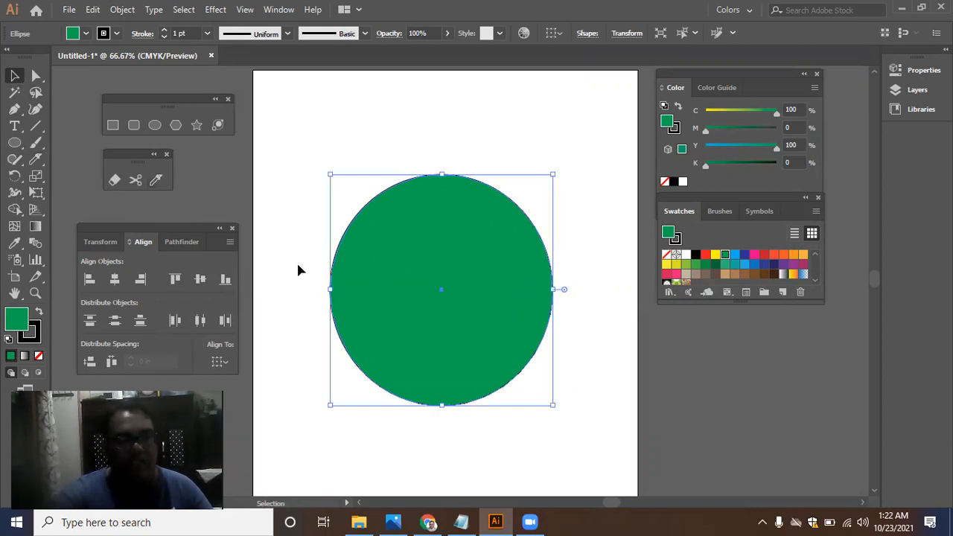
pyautogui.moveTo(410, 323); pyautogui.dragTo(440, 339)
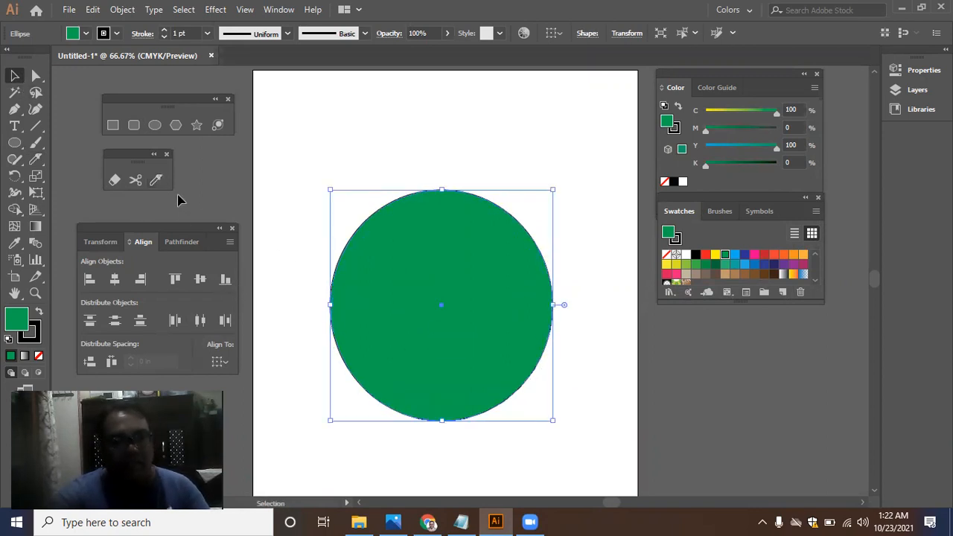
# Step: Cut the green ellipse with a straight, nearly horizontal line just above its centre using the Knife tool
pyautogui.click(157, 180)
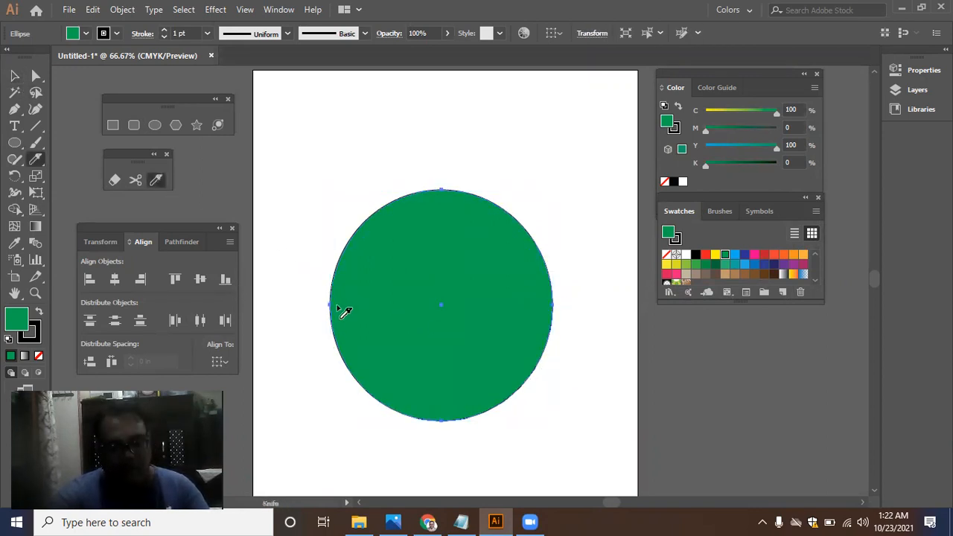
pyautogui.moveTo(330, 295); pyautogui.dragTo(416, 301)
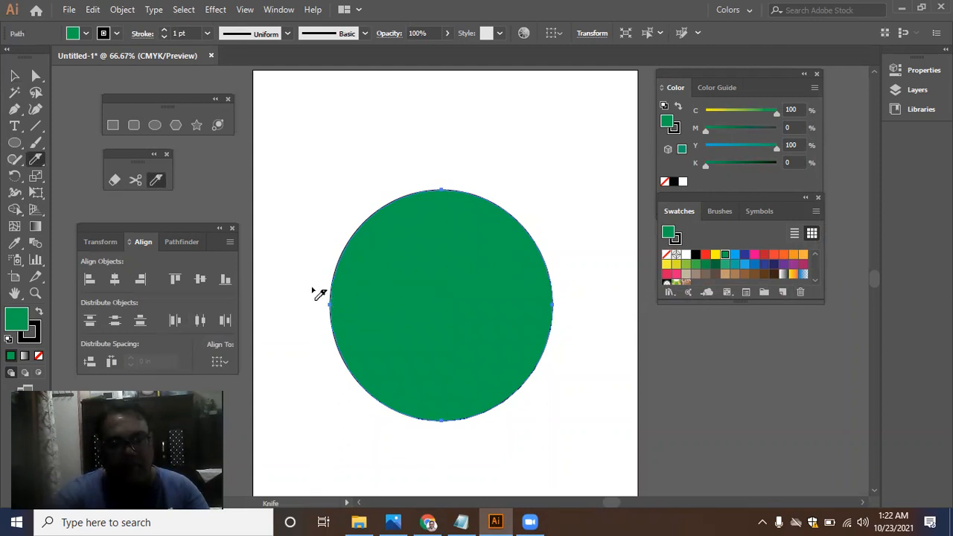
pyautogui.moveTo(330, 289); pyautogui.dragTo(570, 294)
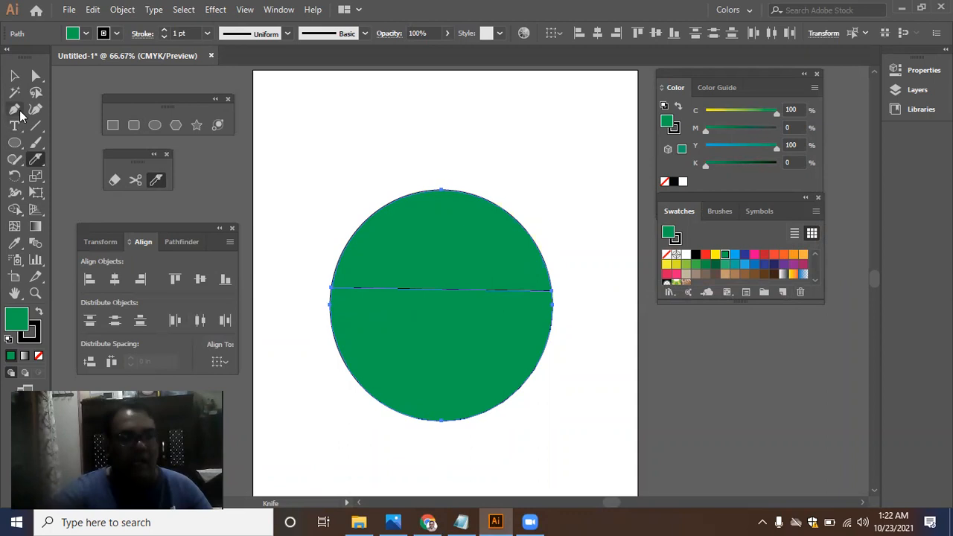
# Step: Move the upper and lower parts of the cut ellipse apart and delete the lower part
pyautogui.press('v')
pyautogui.moveTo(425, 345); pyautogui.dragTo(448, 385)
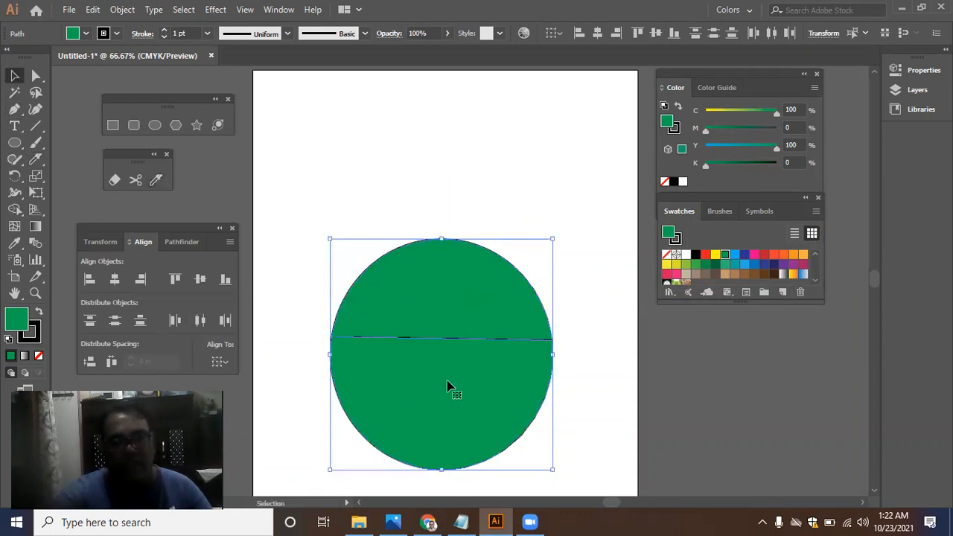
pyautogui.click(451, 237)
pyautogui.moveTo(437, 283); pyautogui.dragTo(432, 226)
pyautogui.moveTo(454, 375); pyautogui.dragTo(462, 398)
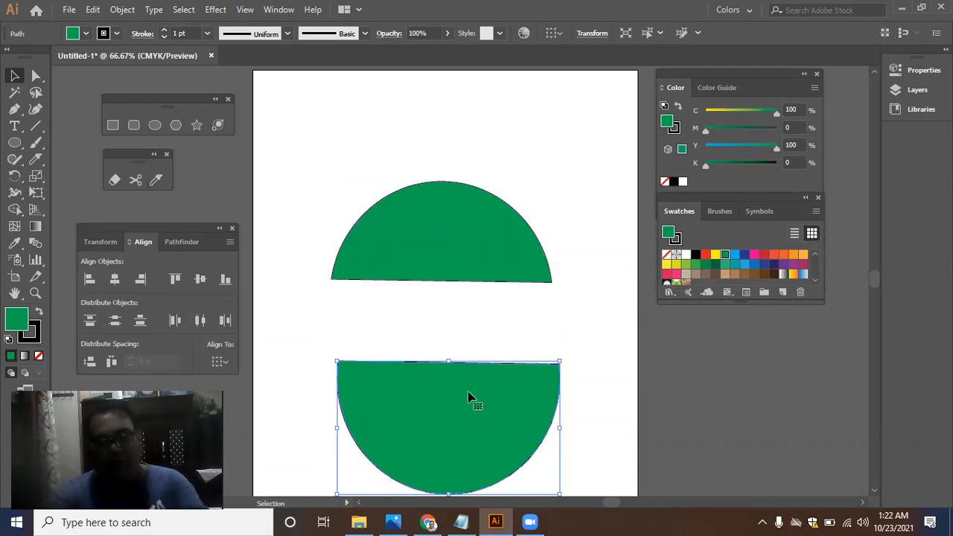
pyautogui.press('Delete')
# Step: Slice the remaining green half circle into five pieces with four straight, slanted Knife cuts down to its flat edge, and deselect everything
pyautogui.click(154, 180)
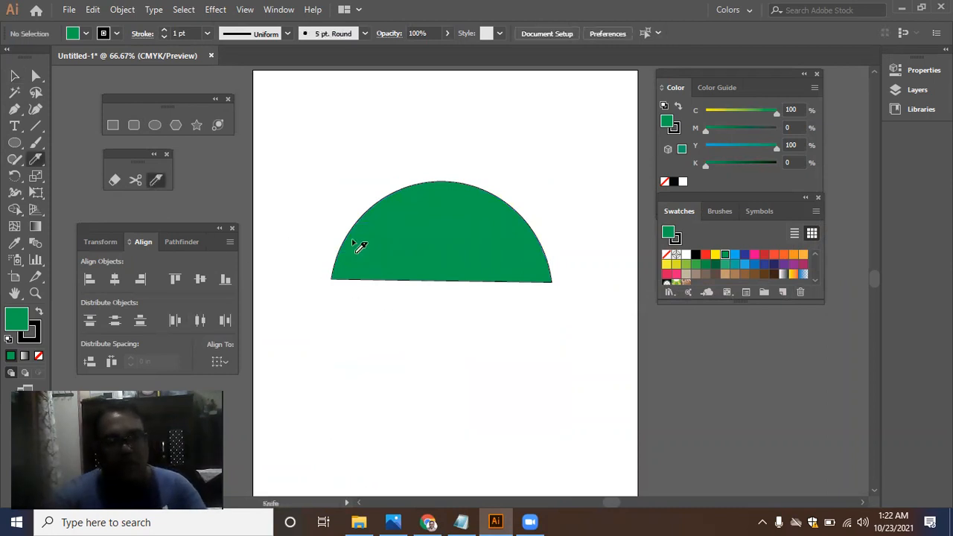
pyautogui.moveTo(348, 225); pyautogui.dragTo(396, 300)
pyautogui.press('ctrl')
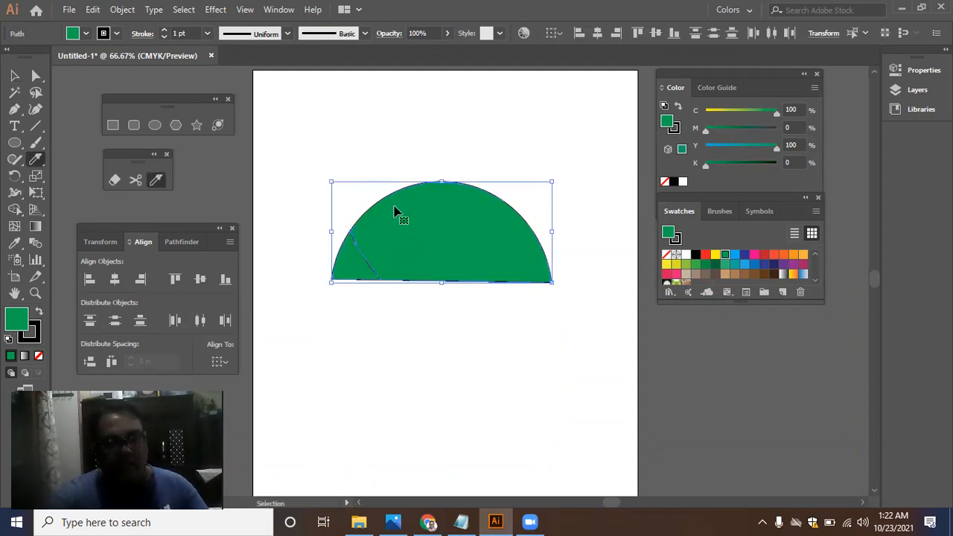
pyautogui.hotkey('ctrl', 'z')
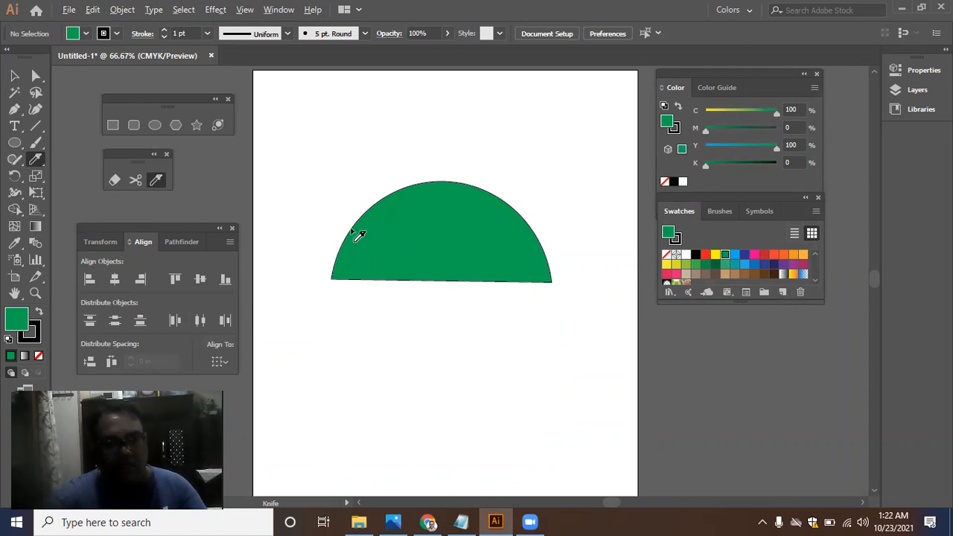
pyautogui.moveTo(355, 231); pyautogui.dragTo(384, 289)
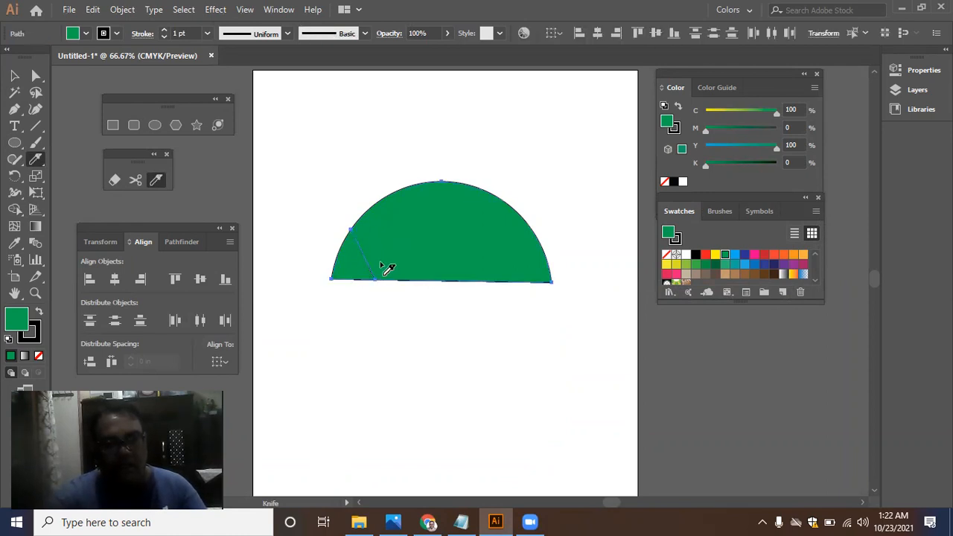
pyautogui.moveTo(382, 199); pyautogui.dragTo(431, 285)
pyautogui.moveTo(421, 182); pyautogui.dragTo(479, 283)
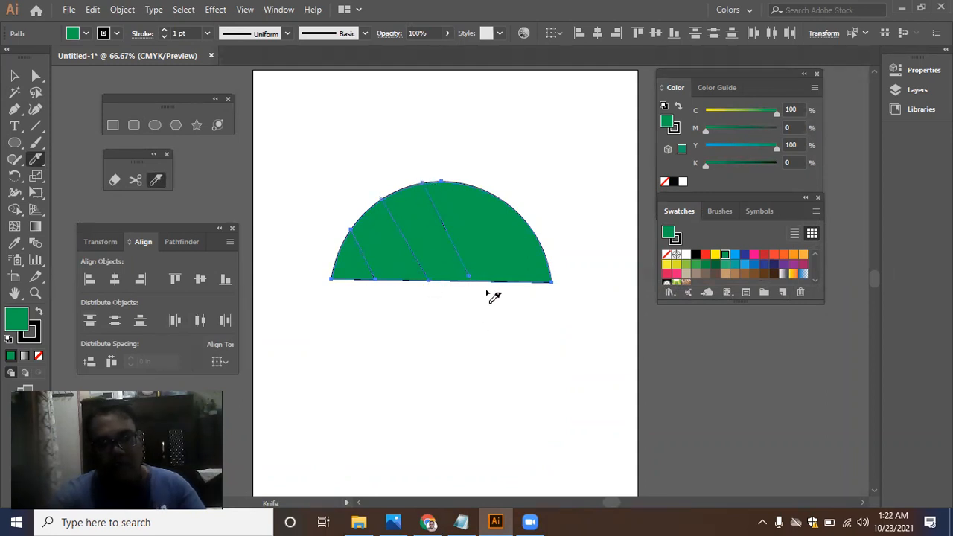
pyautogui.hotkey('ctrl', 'z')
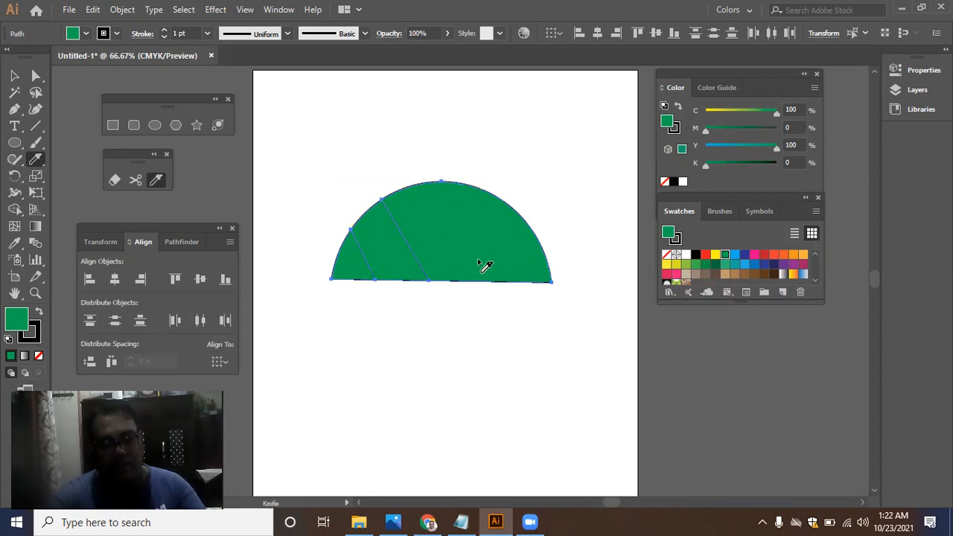
pyautogui.moveTo(431, 181); pyautogui.dragTo(493, 309)
pyautogui.moveTo(482, 188); pyautogui.dragTo(534, 293)
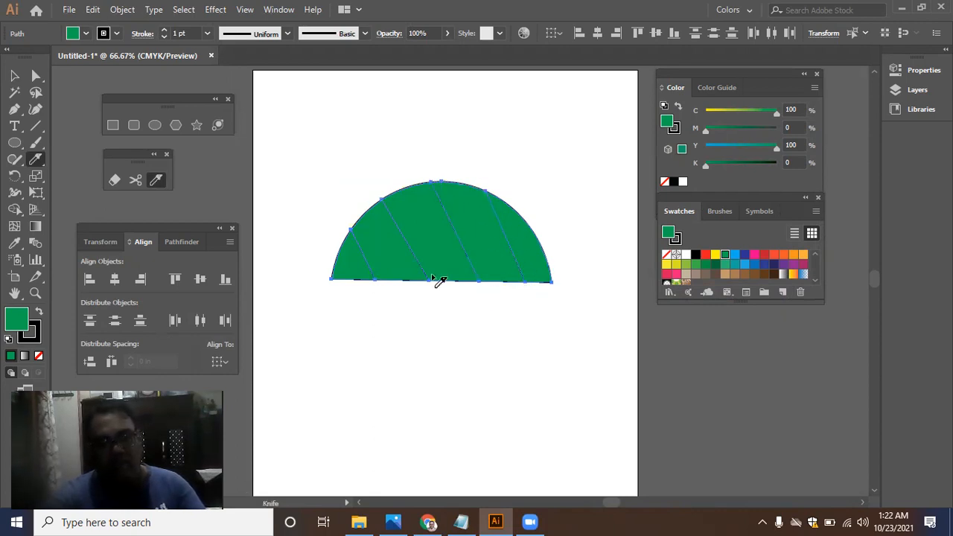
pyautogui.press('v')
pyautogui.click(388, 301)
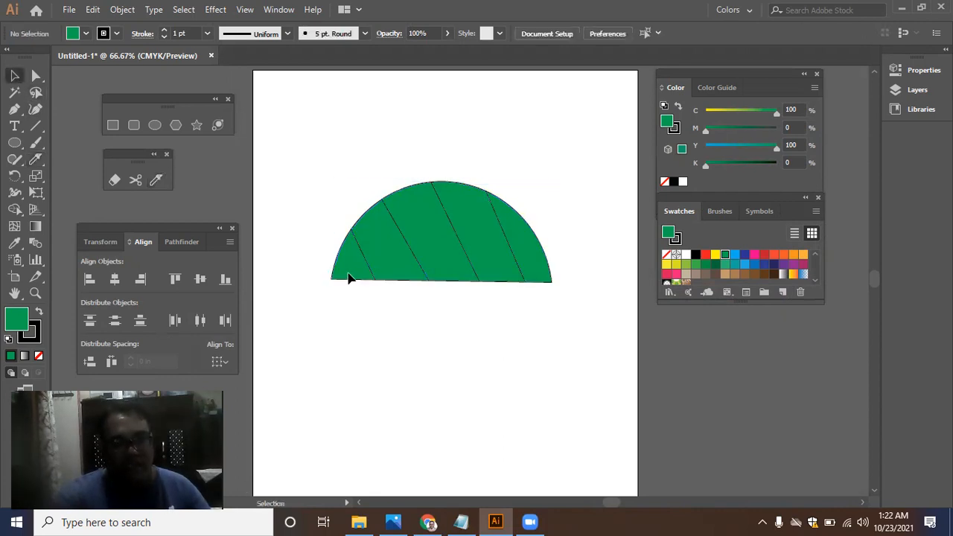
# Step: Fill the five half-circle slices, starting at the blunt-angled outer left one, with light blue, yellow, red, yellow and dark blue, and deselect everything
pyautogui.click(357, 264)
pyautogui.click(735, 255)
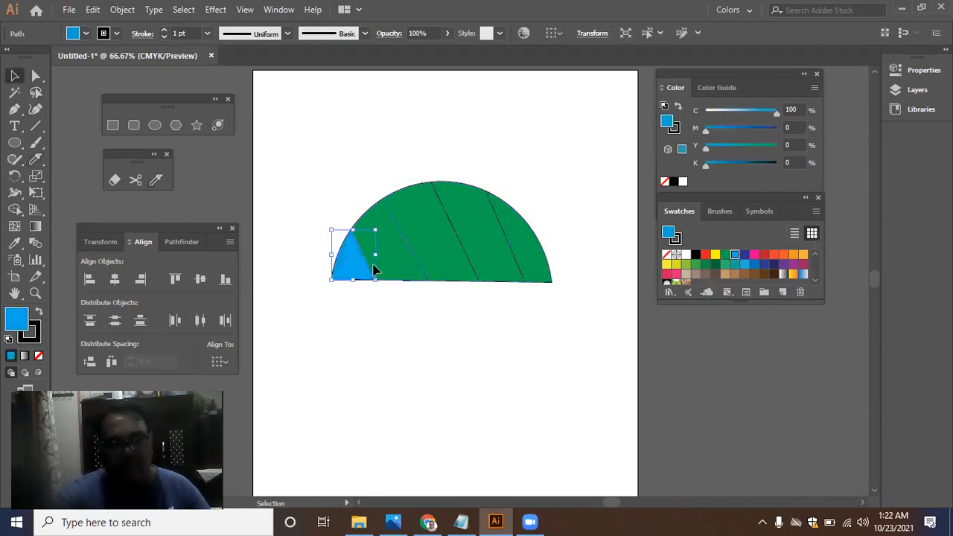
pyautogui.click(376, 270)
pyautogui.click(715, 254)
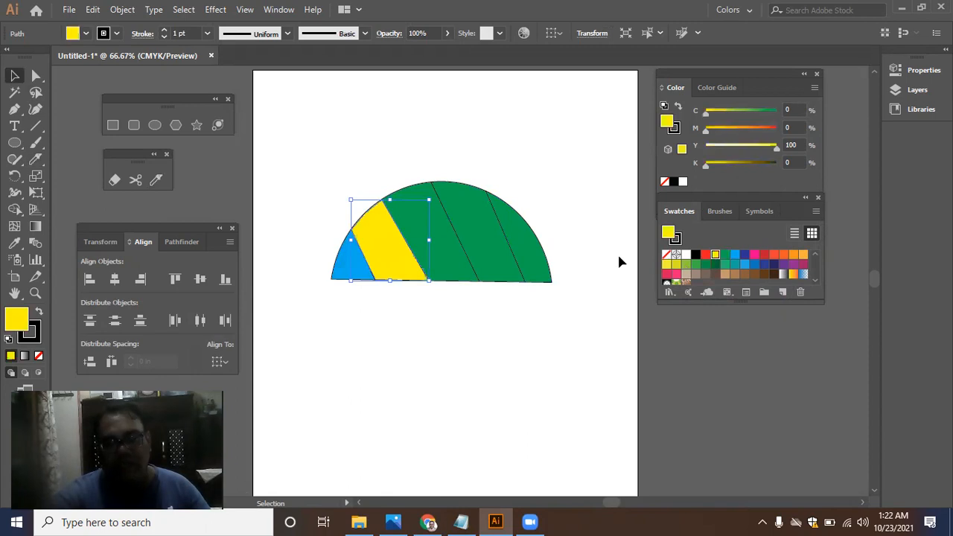
pyautogui.click(458, 261)
pyautogui.click(705, 255)
pyautogui.click(488, 265)
pyautogui.click(715, 256)
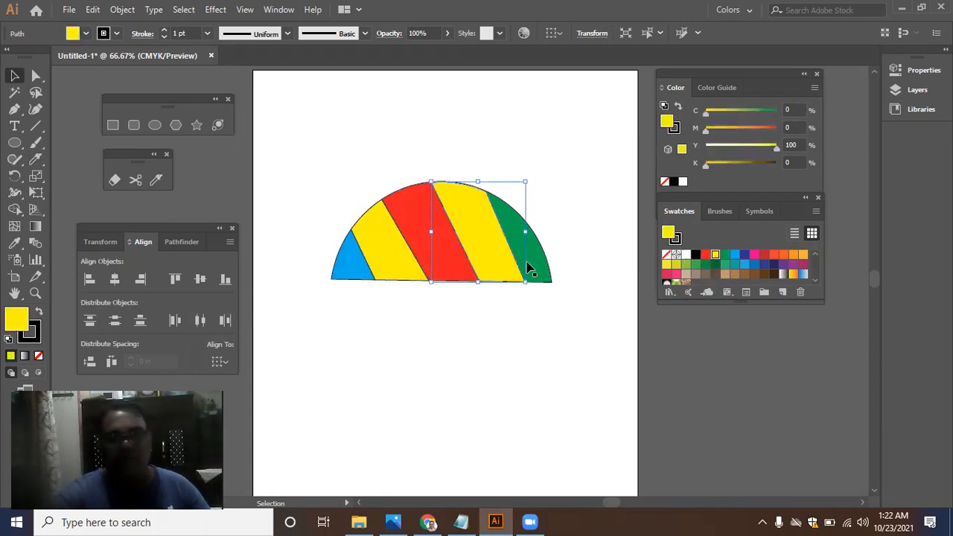
pyautogui.click(543, 264)
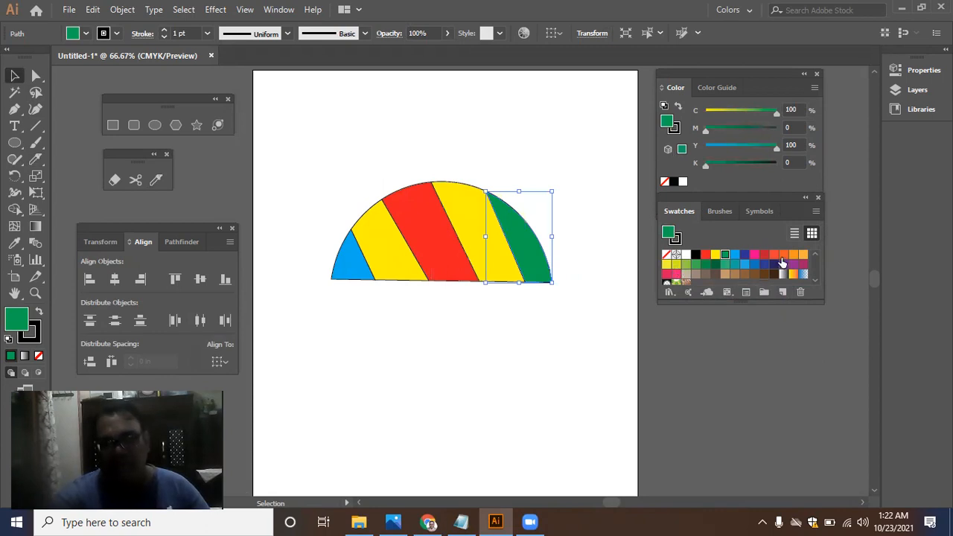
pyautogui.click(765, 266)
pyautogui.click(589, 302)
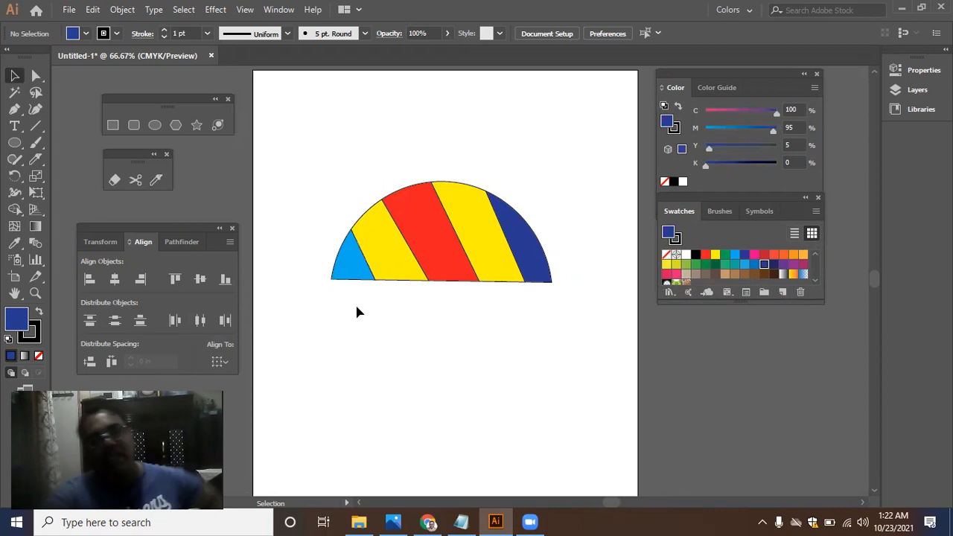
# Step: Move the light blue, yellow, red and dark blue slices apart so the half circle is pulled into separate pieces
pyautogui.moveTo(362, 273)
pyautogui.mouseDown()
pyautogui.moveTo(346, 269)
pyautogui.moveTo(324, 285)
pyautogui.moveTo(360, 273)
pyautogui.mouseUp()
pyautogui.moveTo(426, 246); pyautogui.dragTo(408, 259)
pyautogui.moveTo(496, 248); pyautogui.dragTo(511, 230)
pyautogui.click(532, 245)
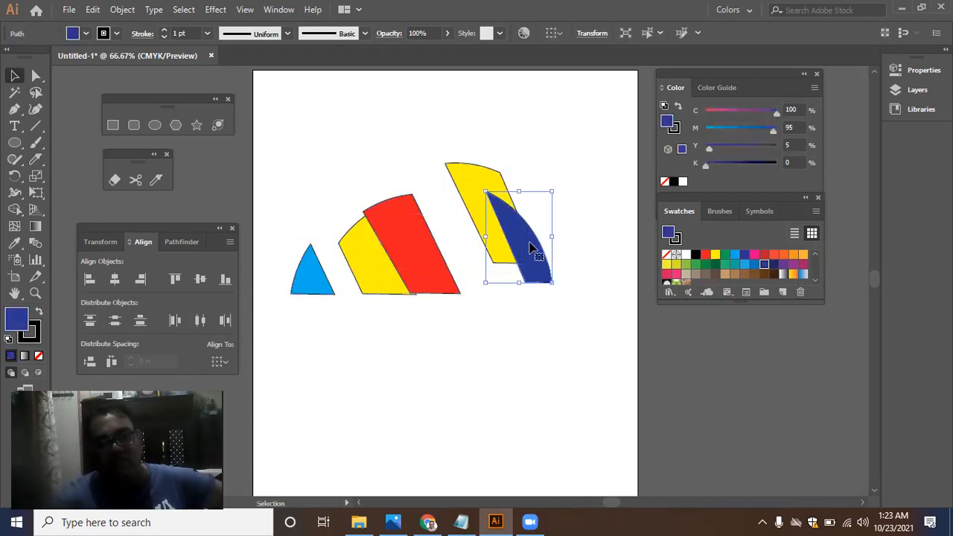
pyautogui.moveTo(550, 283); pyautogui.dragTo(576, 301)
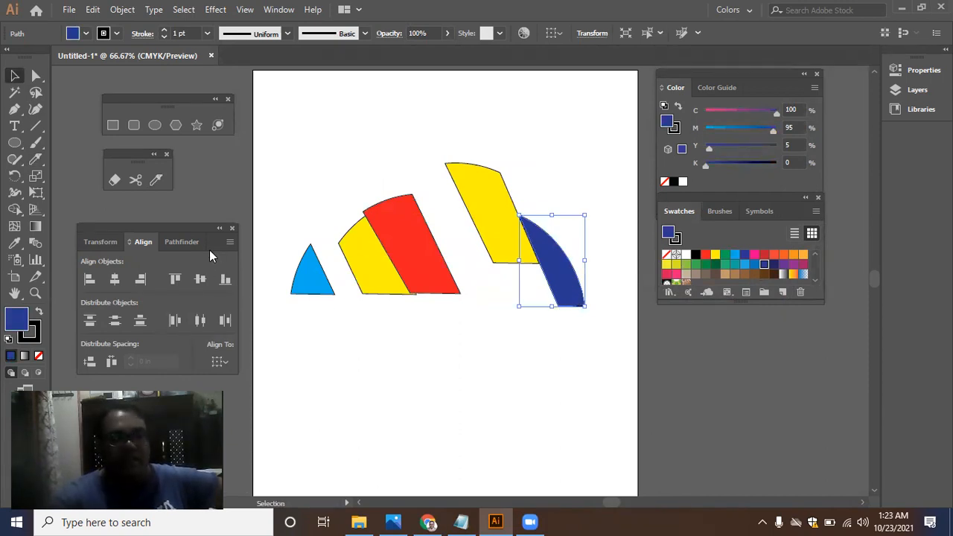
# Step: Erase the selected dark blue slice completely with the Eraser tool
pyautogui.click(114, 179)
pyautogui.moveTo(341, 294)
pyautogui.mouseDown()
pyautogui.moveTo(403, 266)
pyautogui.moveTo(352, 279)
pyautogui.moveTo(389, 267)
pyautogui.moveTo(368, 220)
pyautogui.moveTo(448, 244)
pyautogui.moveTo(519, 241)
pyautogui.moveTo(483, 175)
pyautogui.moveTo(428, 228)
pyautogui.moveTo(406, 205)
pyautogui.mouseUp()
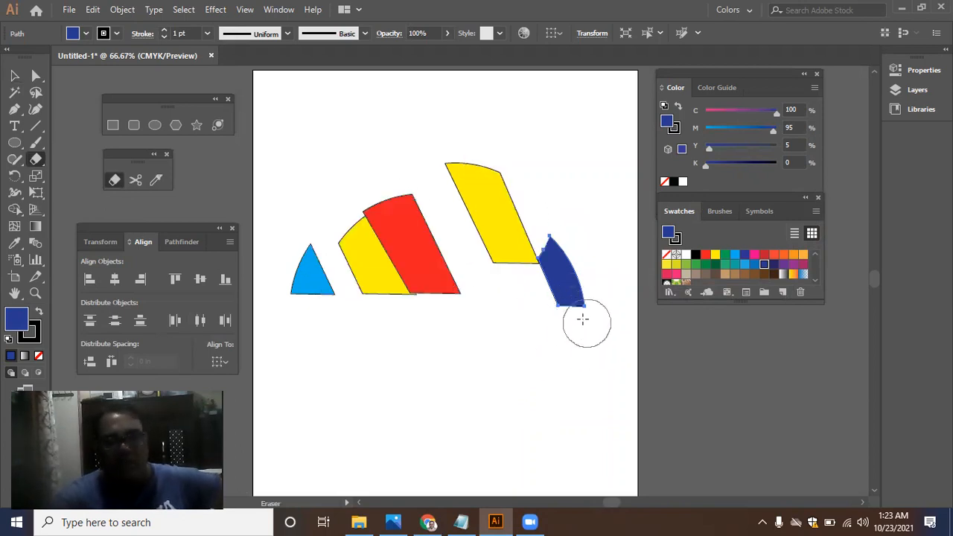
pyautogui.moveTo(592, 305)
pyautogui.mouseDown()
pyautogui.moveTo(570, 259)
pyautogui.moveTo(561, 314)
pyautogui.moveTo(549, 249)
pyautogui.mouseUp()
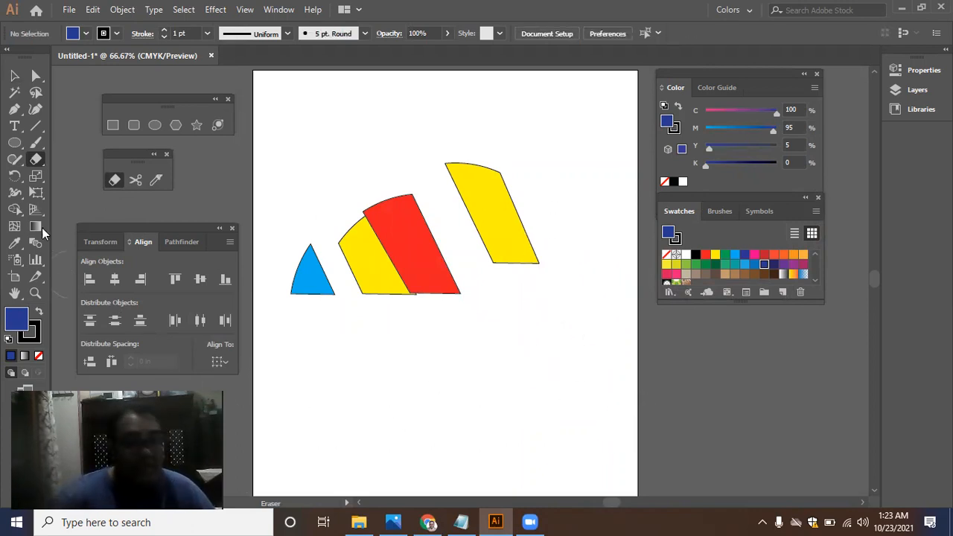
# Step: Select all the remaining coloured slices and delete them to clear the artboard
pyautogui.click(14, 75)
pyautogui.click(493, 221)
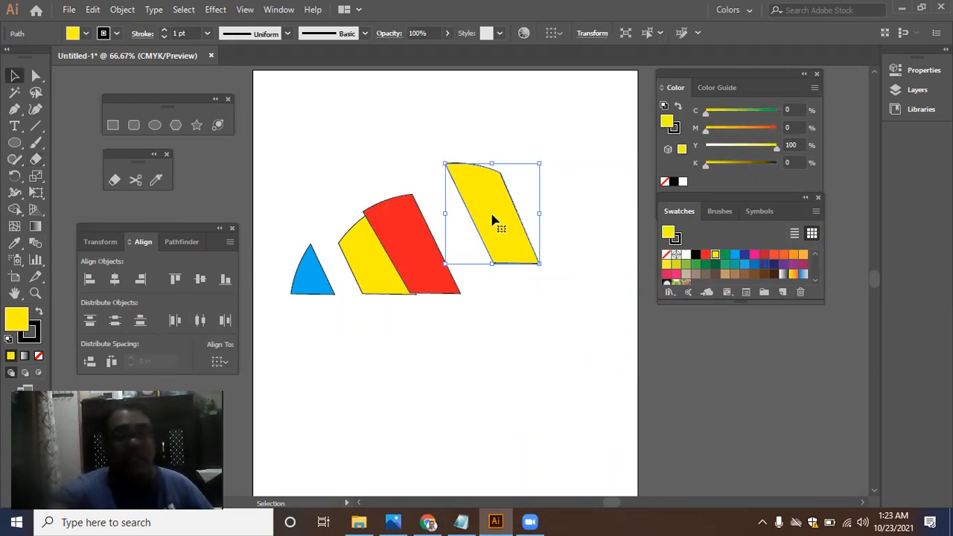
pyautogui.moveTo(271, 124); pyautogui.dragTo(552, 332)
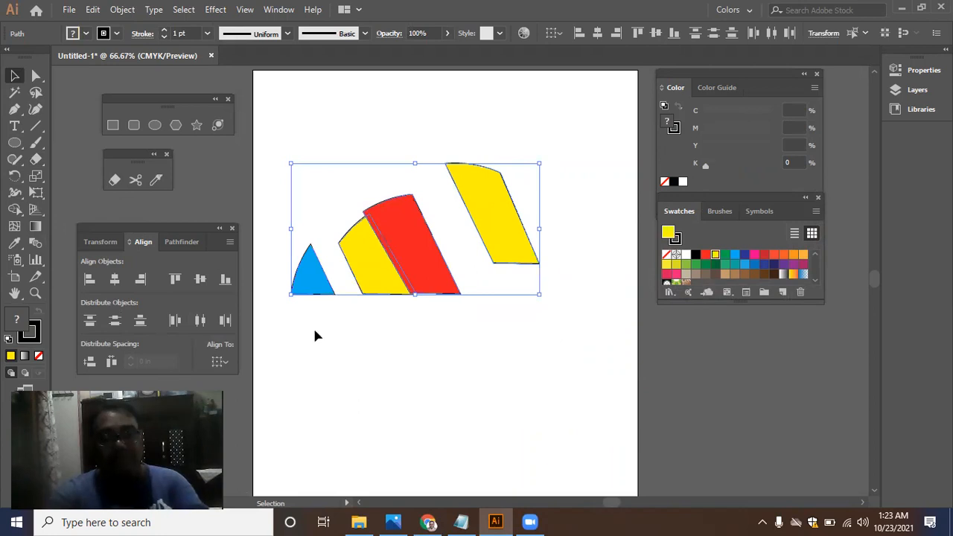
pyautogui.press('Delete')
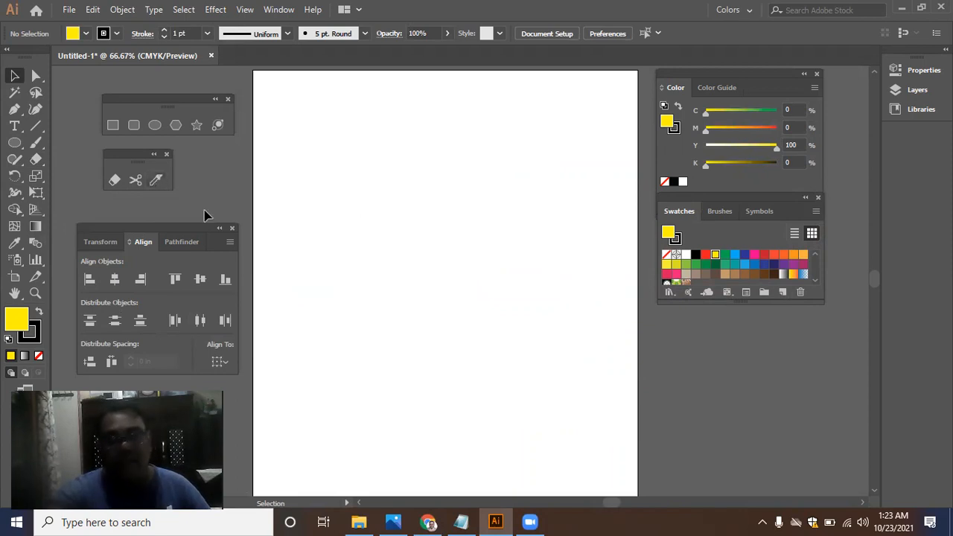
# Step: Close the Align panel and the floating eraser tools palette, and move the Swatches panel down clear of the Color panel
pyautogui.click(232, 227)
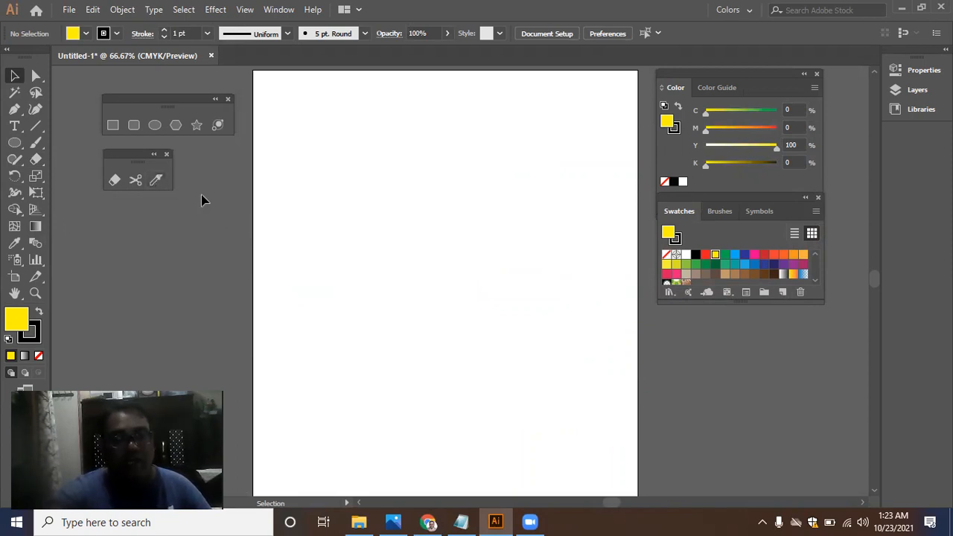
pyautogui.click(167, 155)
pyautogui.moveTo(713, 206); pyautogui.dragTo(721, 239)
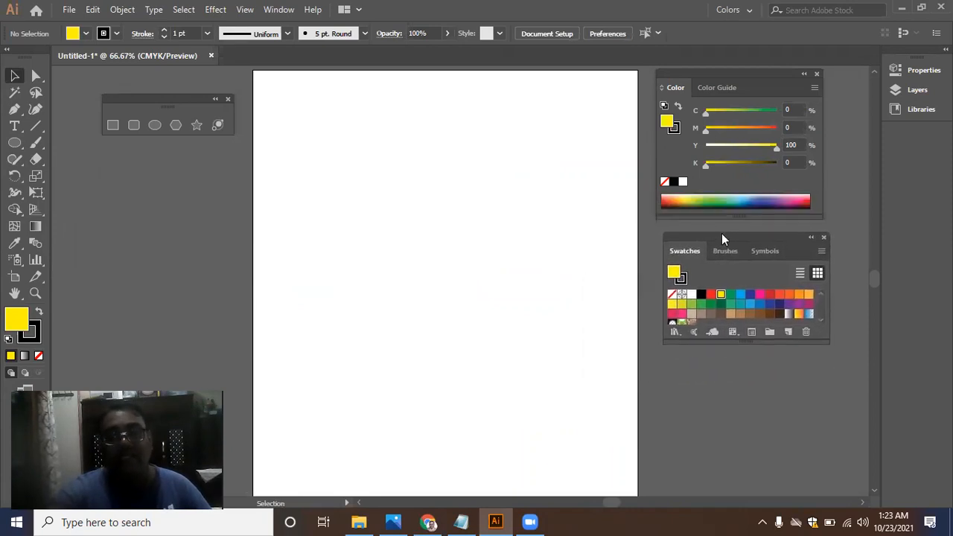
# Step: Switch to the Notepad lesson notes, highlight "Learn Gradients" in the episode title, and return to Illustrator
pyautogui.click(461, 522)
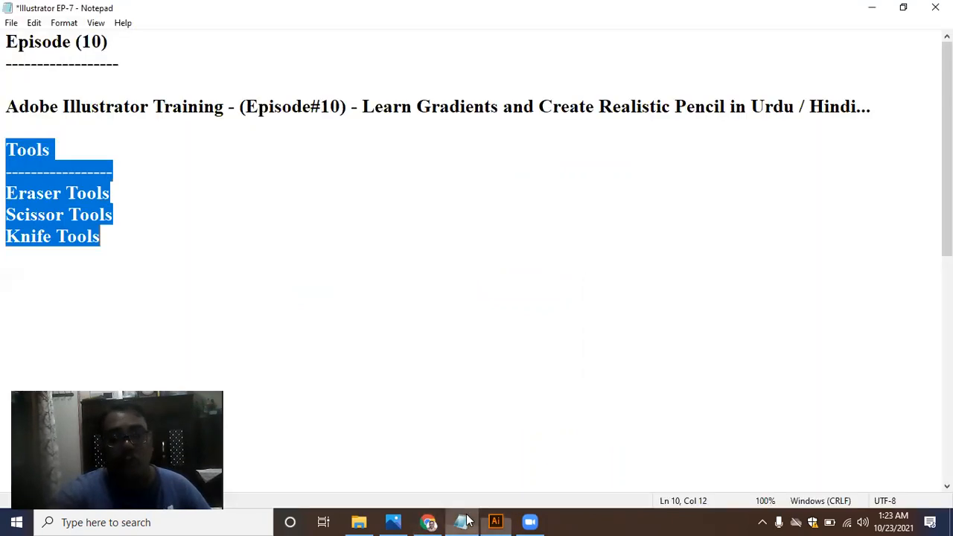
pyautogui.click(382, 261)
pyautogui.moveTo(363, 108); pyautogui.dragTo(499, 107)
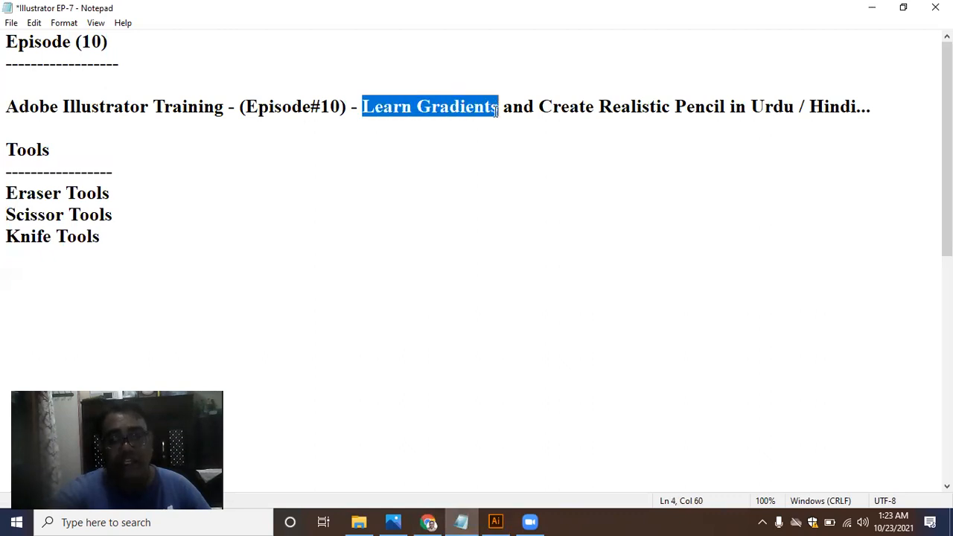
pyautogui.click(871, 8)
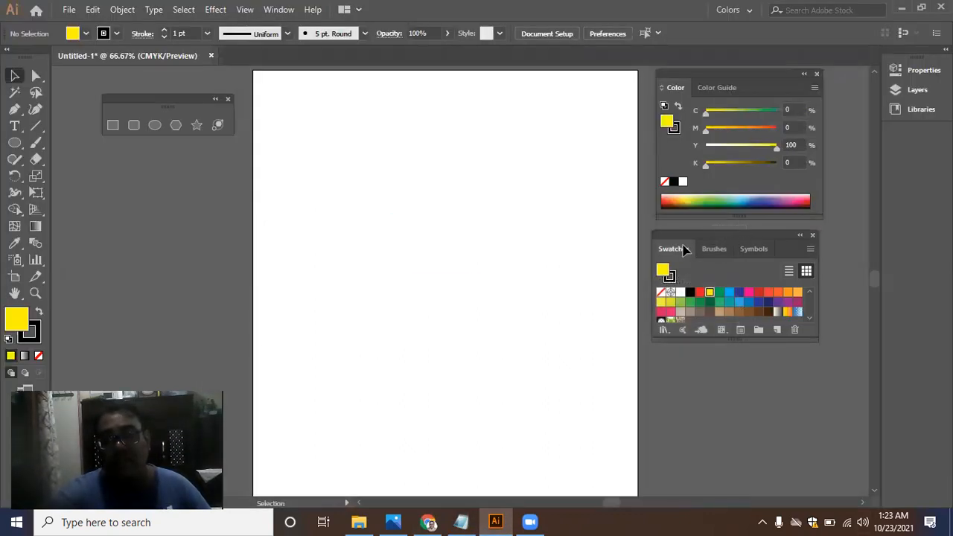
# Step: Place the Swatches panel directly beneath the Color panel, and close and reopen the Color panel
pyautogui.moveTo(749, 245)
pyautogui.mouseDown()
pyautogui.moveTo(576, 270)
pyautogui.moveTo(696, 239)
pyautogui.moveTo(779, 198)
pyautogui.mouseUp()
pyautogui.click(817, 74)
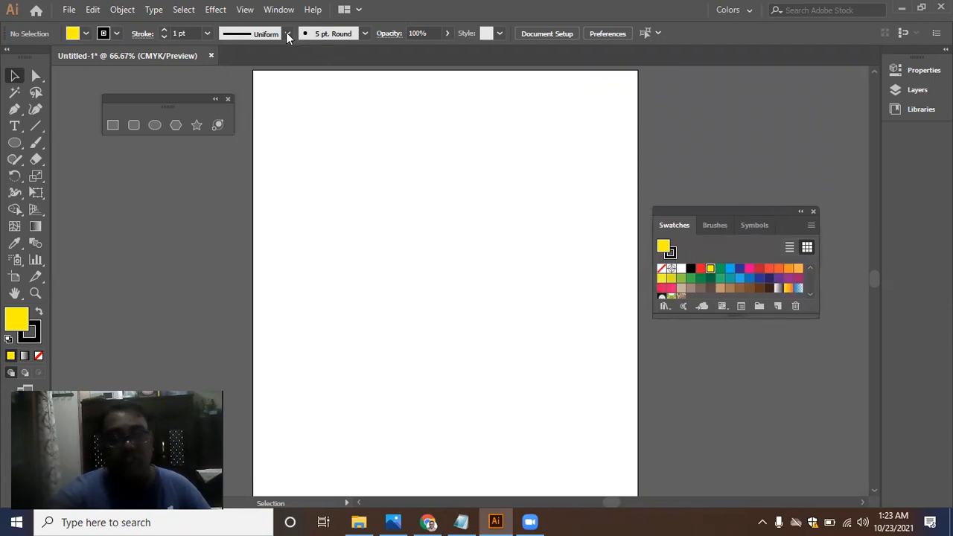
pyautogui.click(278, 9)
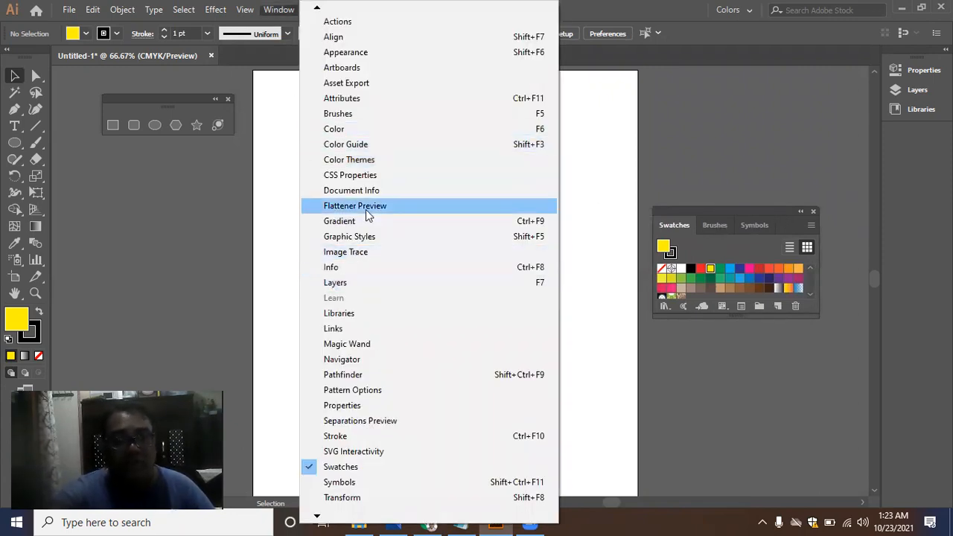
pyautogui.click(357, 129)
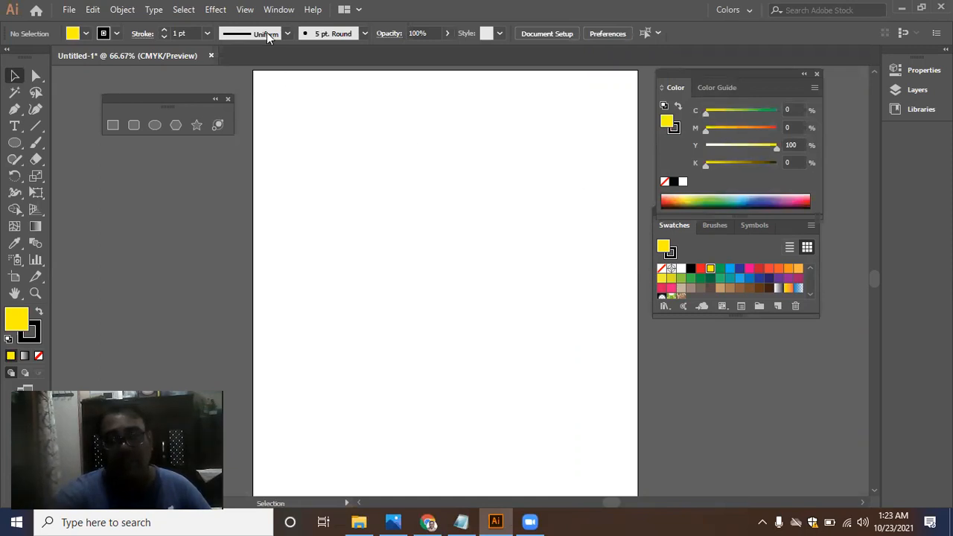
# Step: Open the list of available panels
pyautogui.click(279, 9)
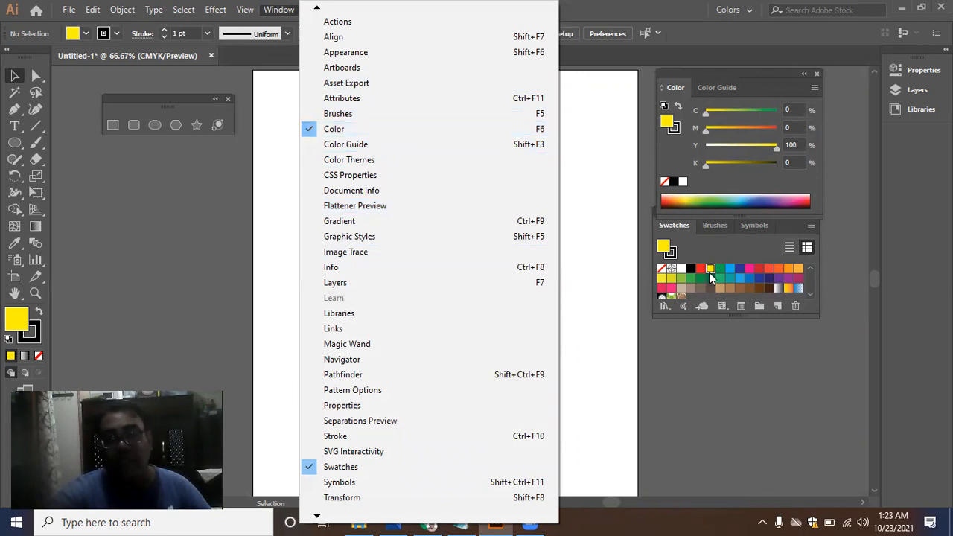
# Step: Open the Gradient panel over the artboard and move the Swatches panel clear of the Color panel
pyautogui.click(715, 379)
pyautogui.click(278, 9)
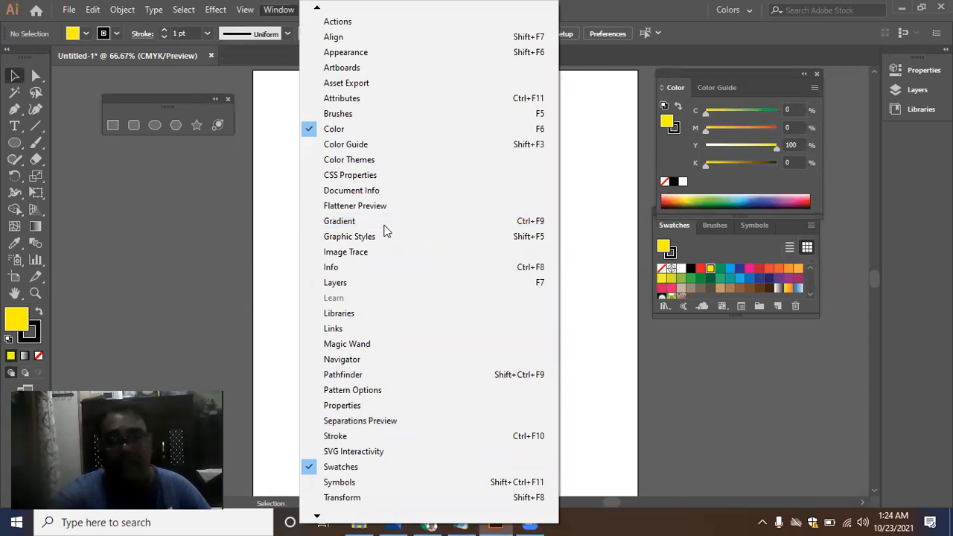
pyautogui.click(384, 223)
pyautogui.moveTo(754, 356); pyautogui.dragTo(452, 290)
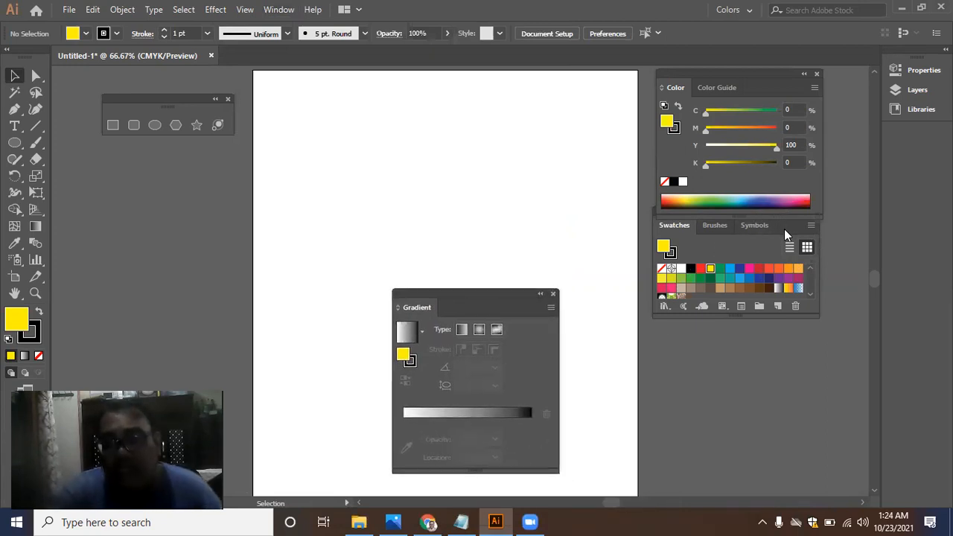
pyautogui.moveTo(786, 225); pyautogui.dragTo(769, 239)
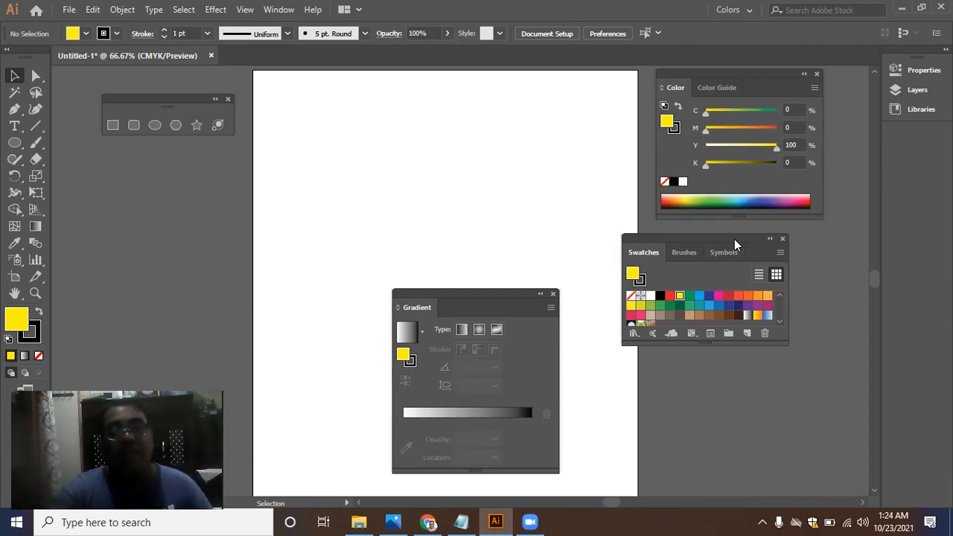
pyautogui.hotkey('alt', 'w')
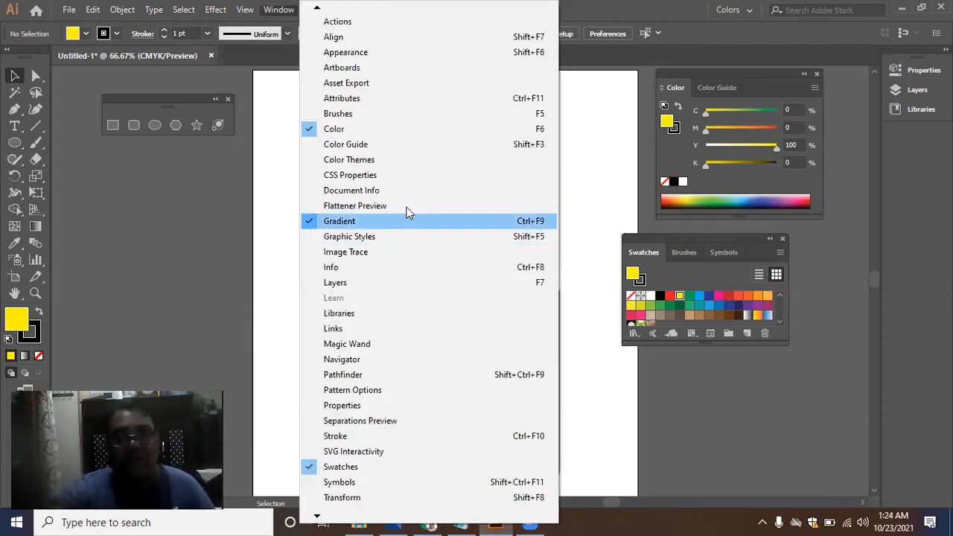
pyautogui.moveTo(313, 15)
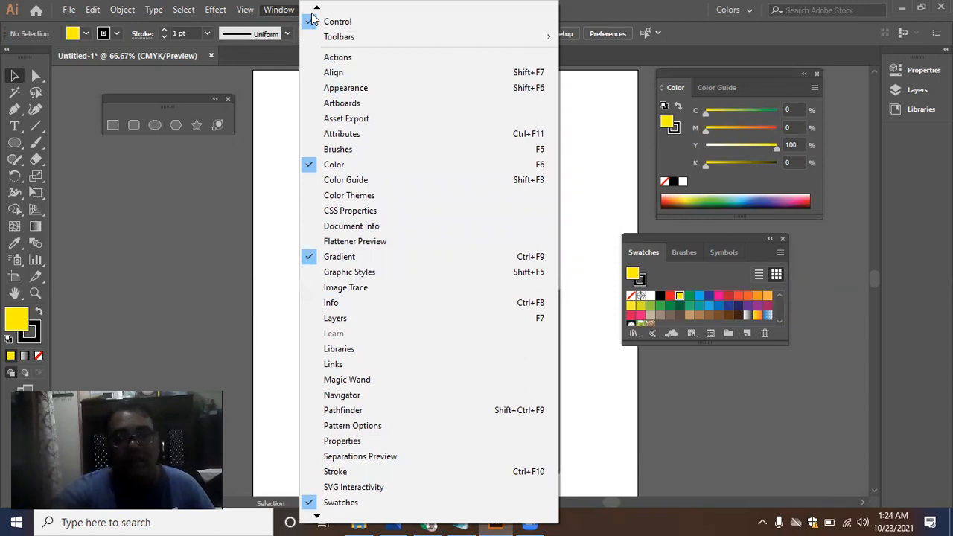
pyautogui.moveTo(347, 60)
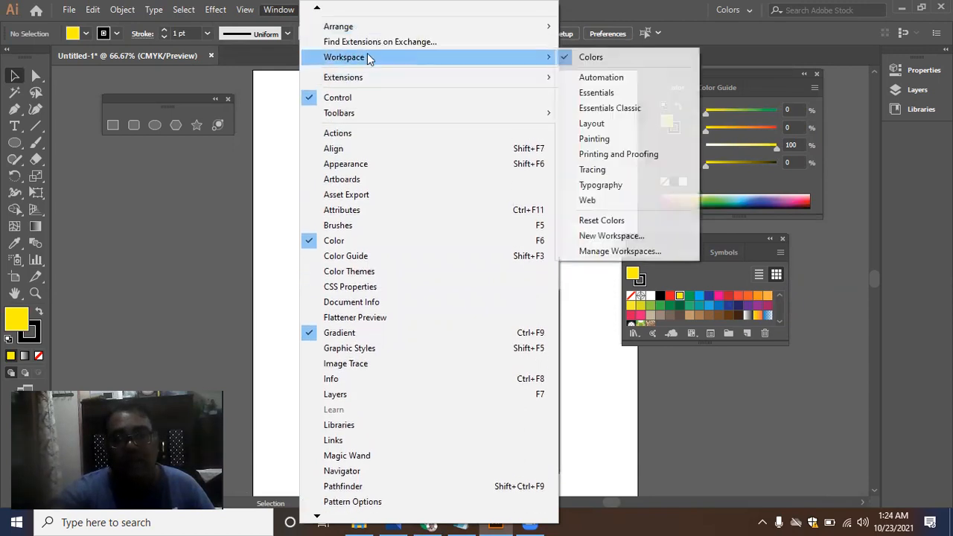
pyautogui.click(602, 312)
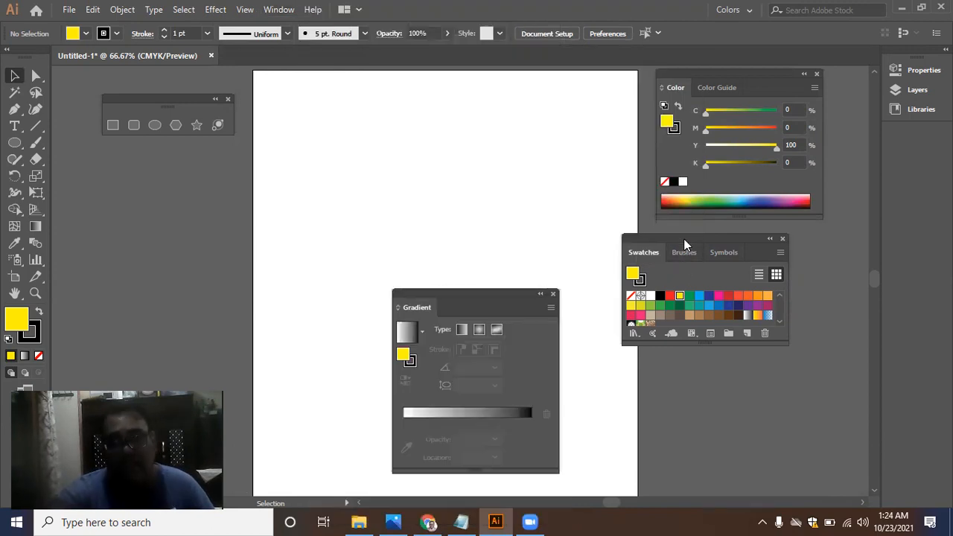
# Step: Dock the Swatches panel beneath the Color panel and the Gradient panel beneath Swatches, placing the combined group beside the artboard
pyautogui.moveTo(683, 247); pyautogui.dragTo(709, 229)
pyautogui.moveTo(734, 73)
pyautogui.mouseDown()
pyautogui.moveTo(629, 80)
pyautogui.moveTo(746, 77)
pyautogui.moveTo(735, 78)
pyautogui.mouseUp()
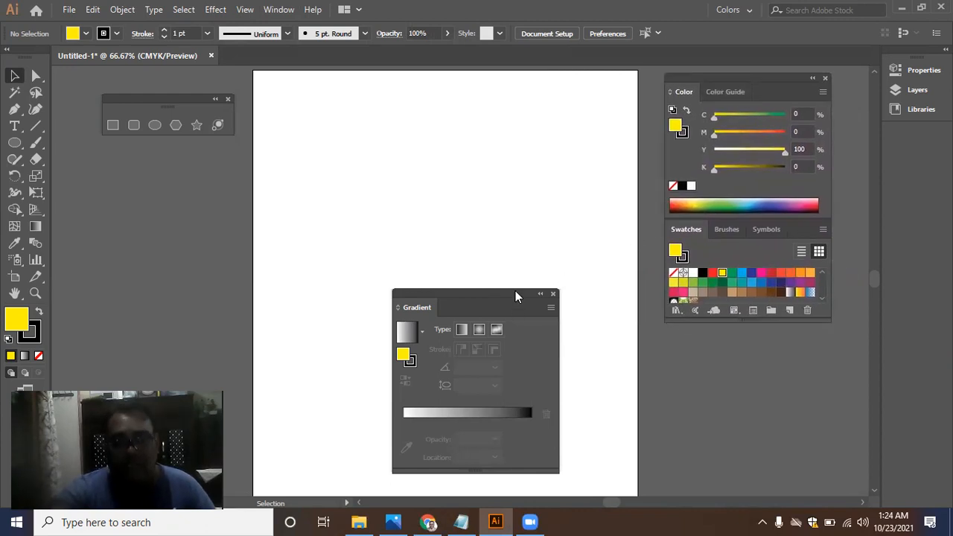
pyautogui.moveTo(516, 293); pyautogui.dragTo(787, 324)
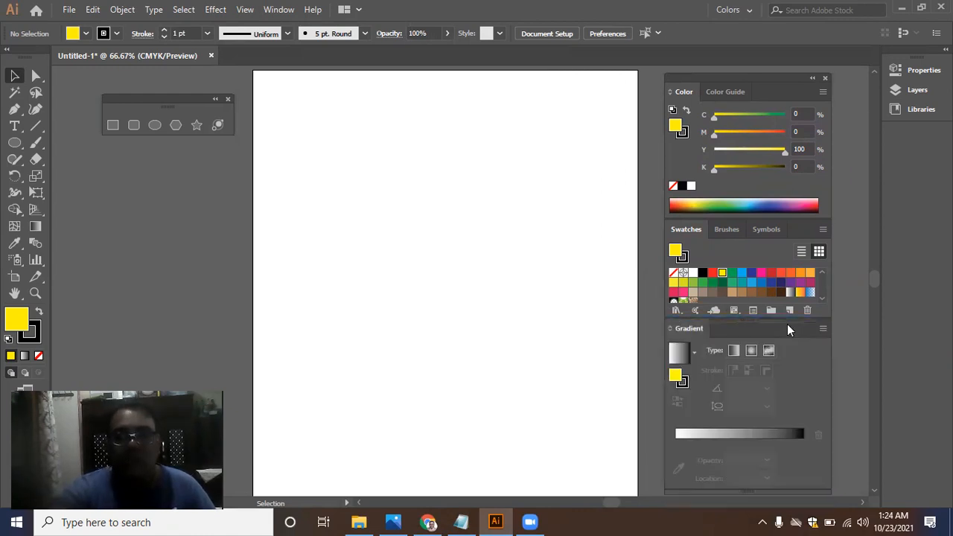
pyautogui.moveTo(783, 76)
pyautogui.mouseDown()
pyautogui.moveTo(490, 84)
pyautogui.moveTo(601, 93)
pyautogui.moveTo(748, 84)
pyautogui.moveTo(667, 116)
pyautogui.moveTo(670, 67)
pyautogui.moveTo(749, 79)
pyautogui.moveTo(792, 58)
pyautogui.moveTo(794, 78)
pyautogui.mouseUp()
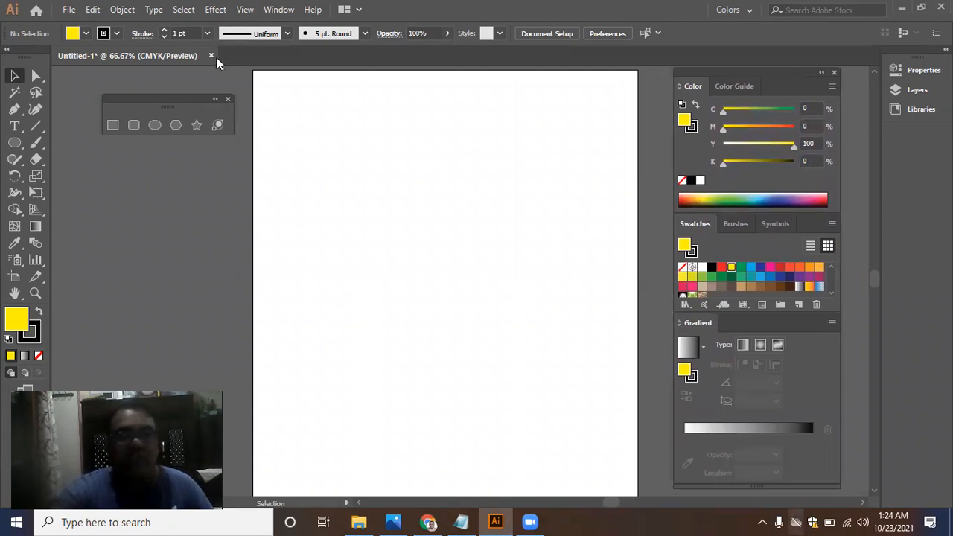
# Step: Save the current panel layout as a new workspace named with the owner's first name followed by "Colors"
pyautogui.click(278, 9)
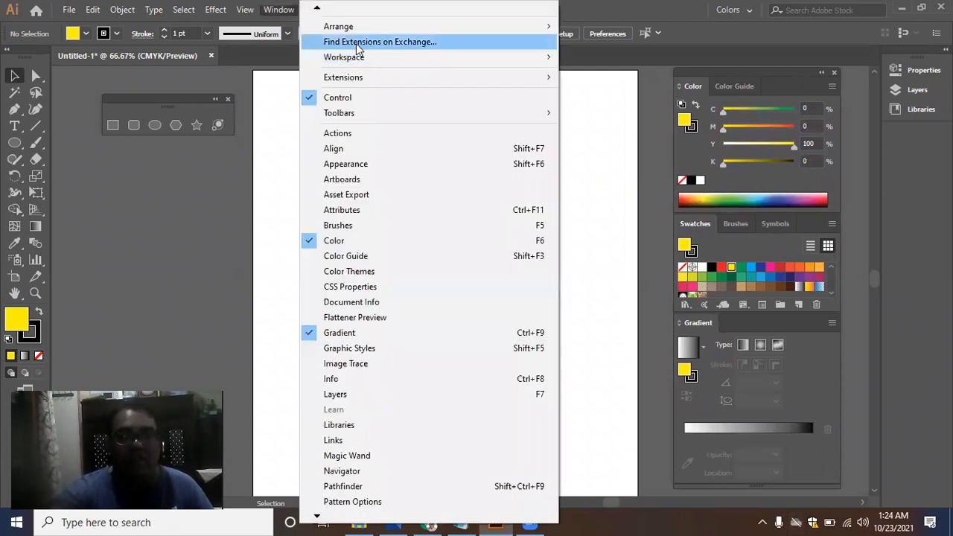
pyautogui.moveTo(425, 58)
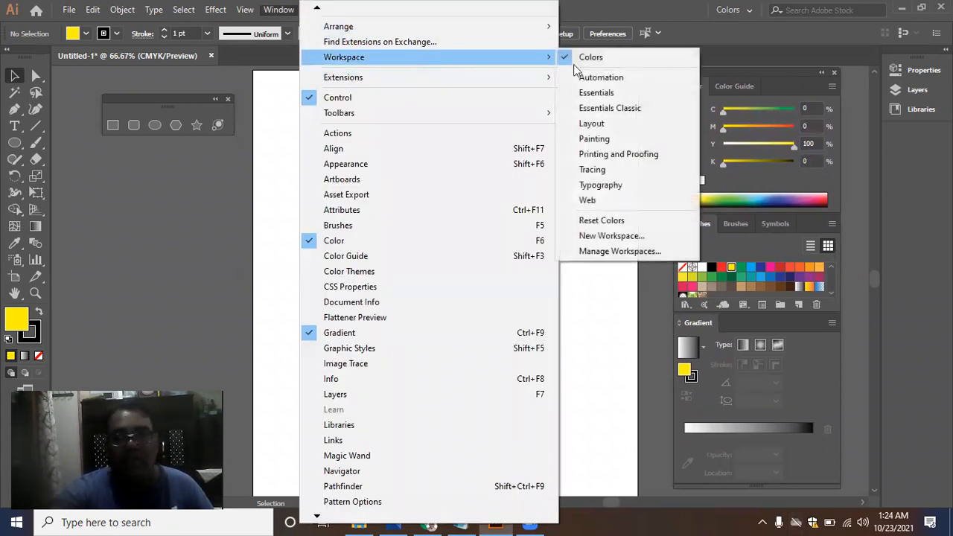
pyautogui.click(633, 238)
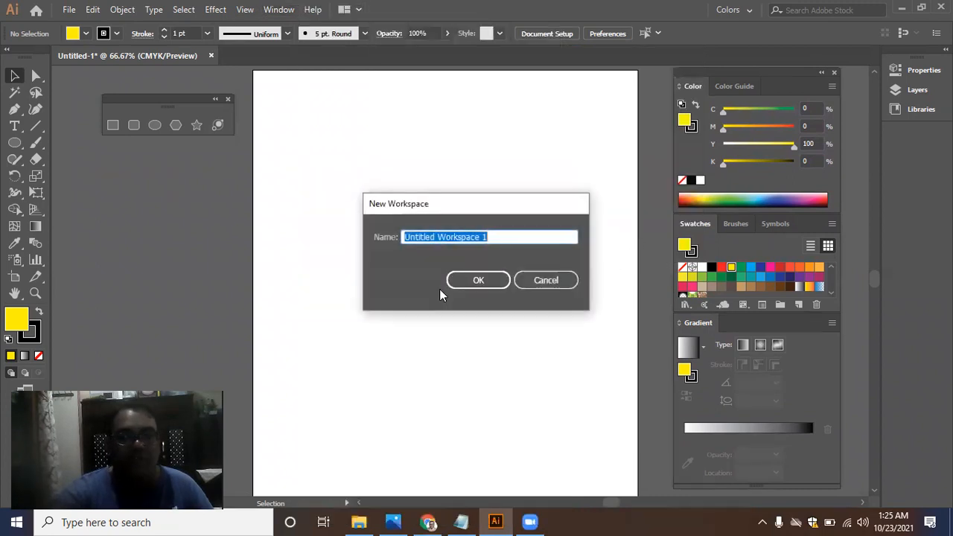
pyautogui.write('Sajid')
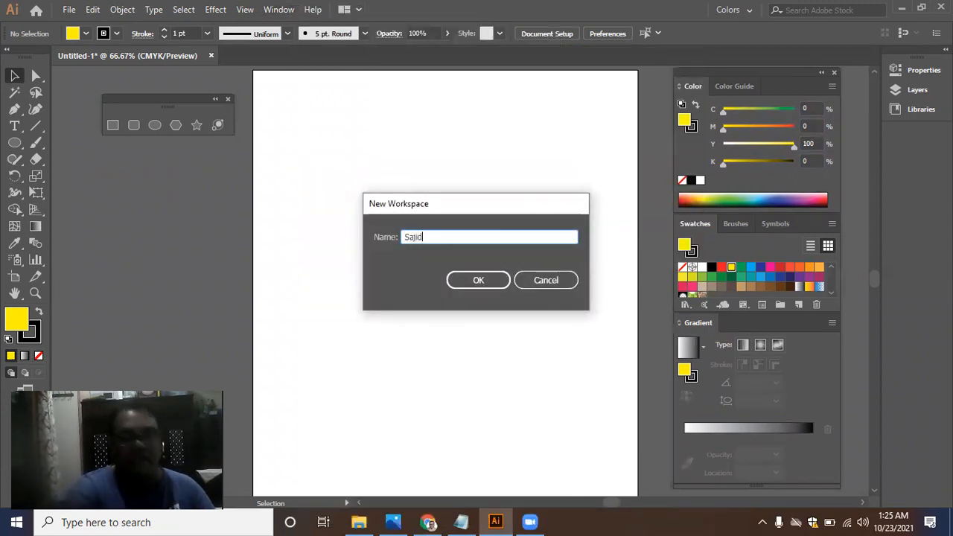
pyautogui.write(' Colors')
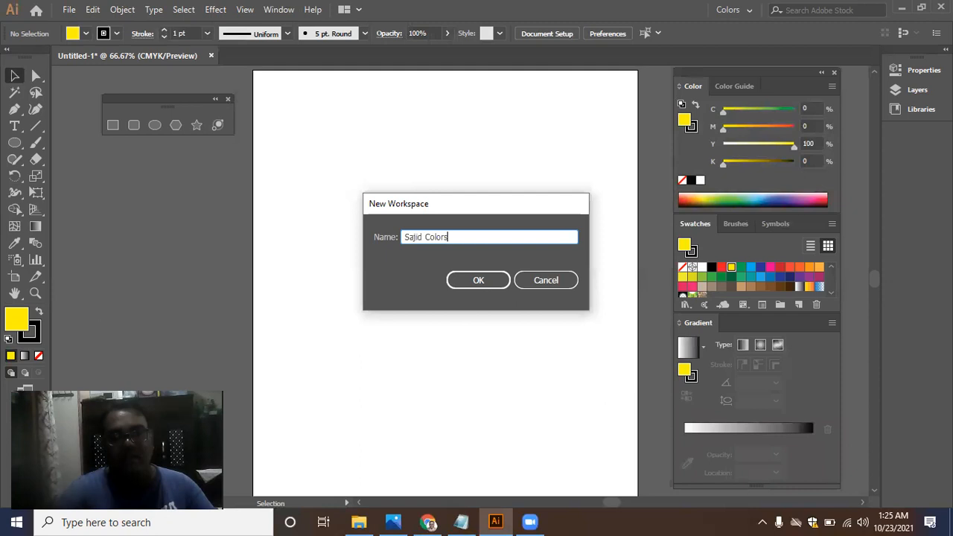
pyautogui.press('Return')
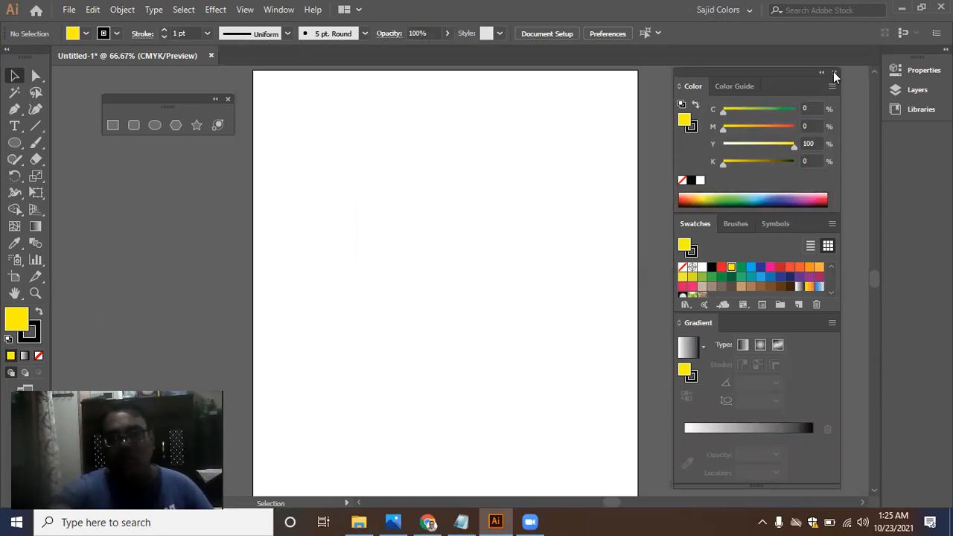
# Step: Close the floating Color, Swatches and Gradient panel group and switch to the Essentials workspace
pyautogui.click(835, 72)
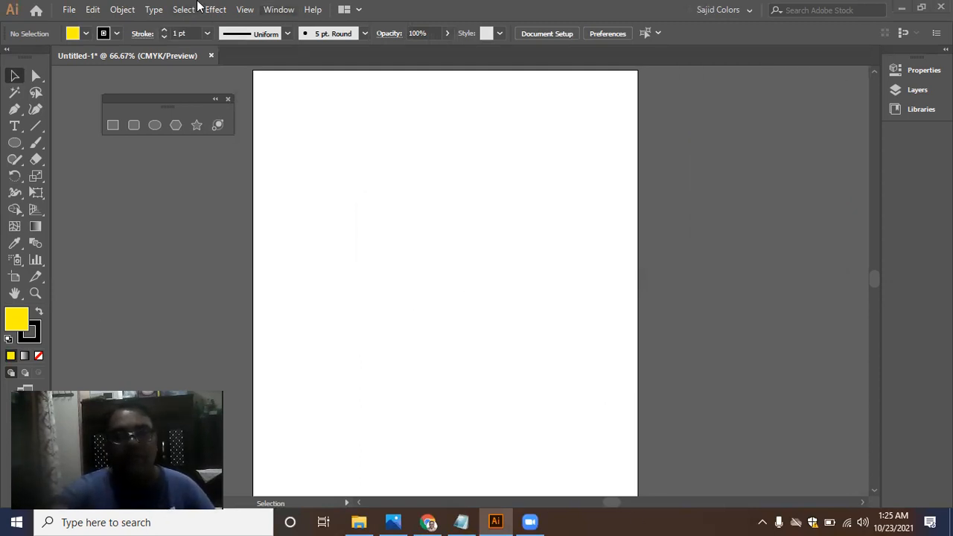
pyautogui.click(279, 9)
pyautogui.moveTo(400, 58)
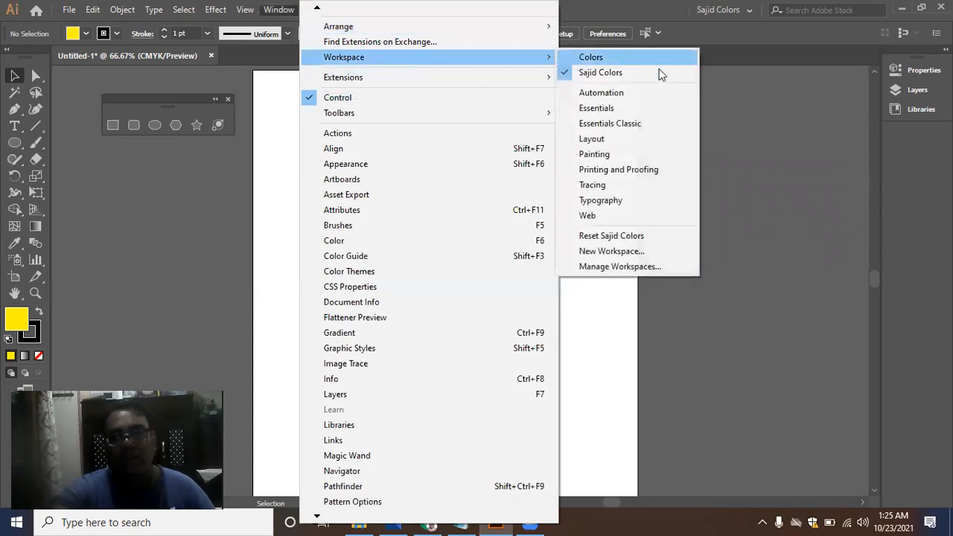
pyautogui.click(610, 108)
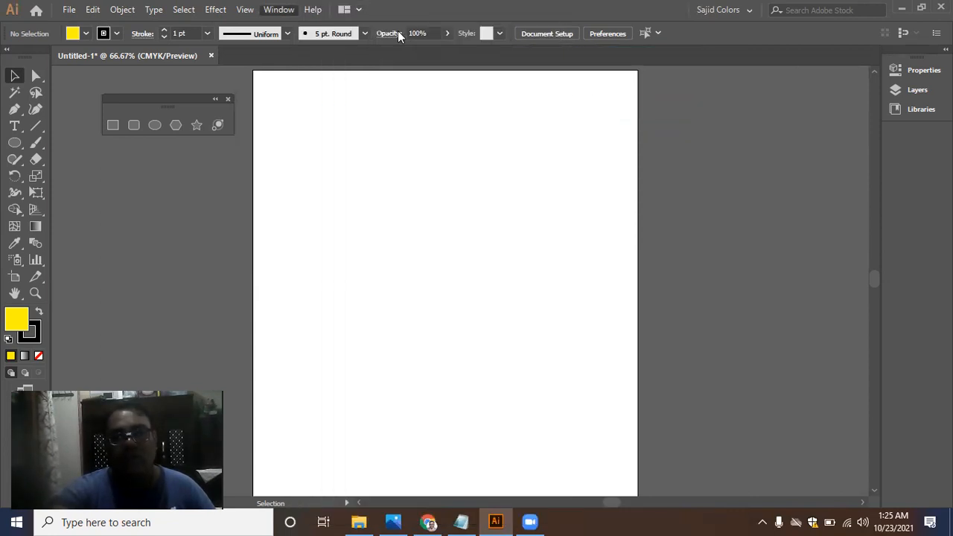
# Step: Switch back to the newly saved custom workspace and restore its Color, Swatches and Gradient panels
pyautogui.click(313, 10)
pyautogui.moveTo(280, 11)
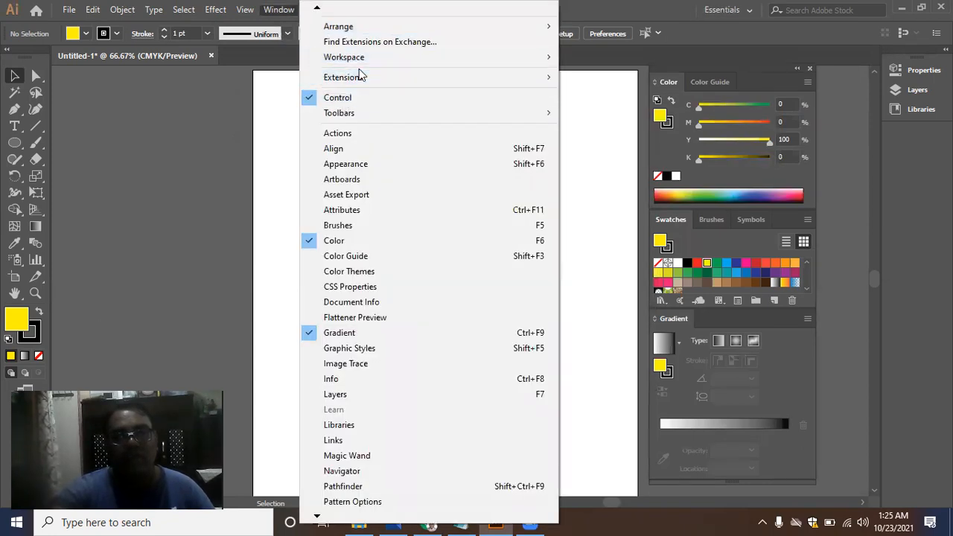
pyautogui.moveTo(379, 62)
pyautogui.click(612, 75)
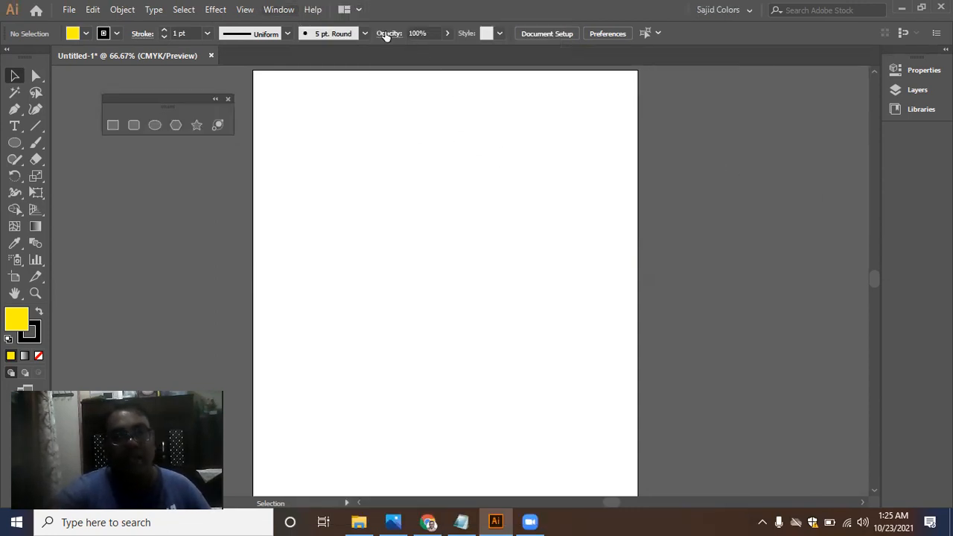
pyautogui.hotkey('alt', 'w')
pyautogui.moveTo(404, 57)
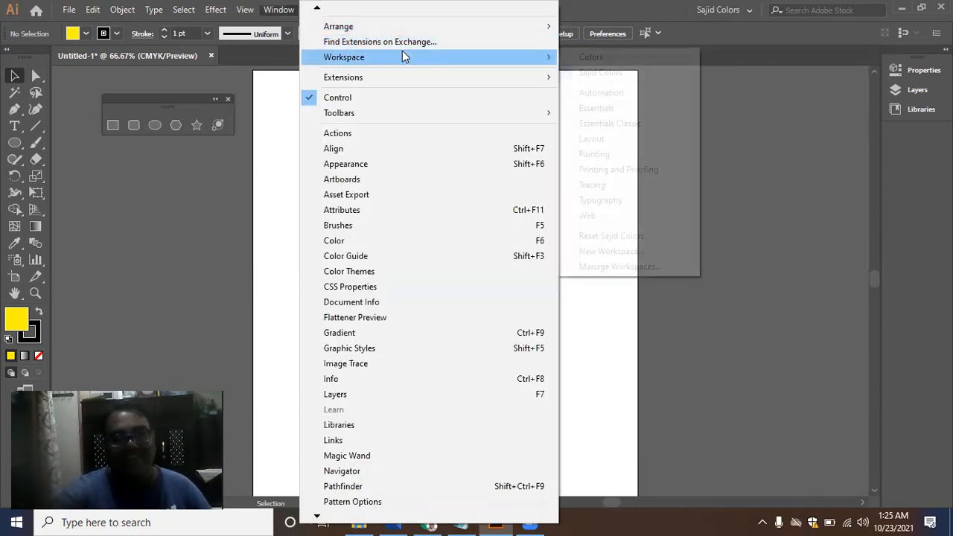
pyautogui.click(607, 73)
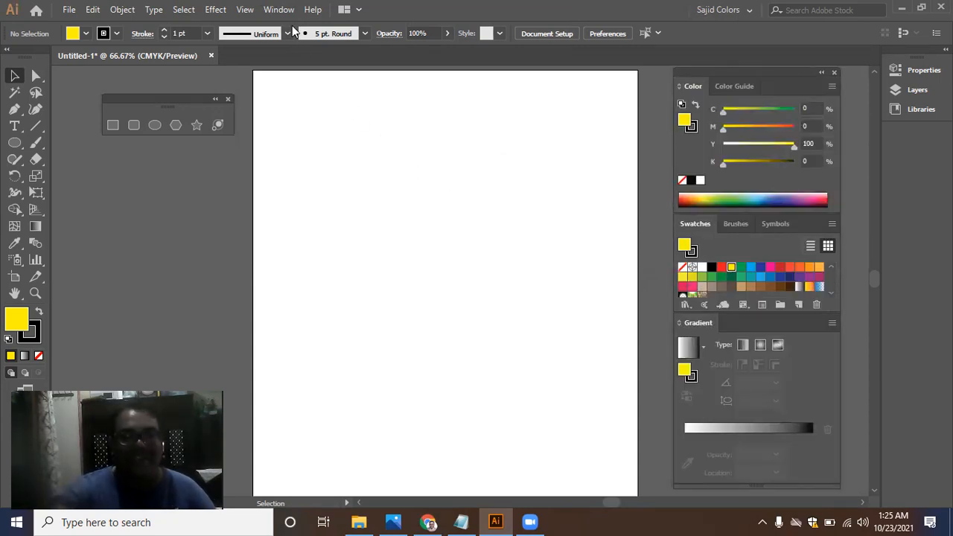
# Step: Switch to the Colors workspace
pyautogui.click(279, 10)
pyautogui.moveTo(429, 58)
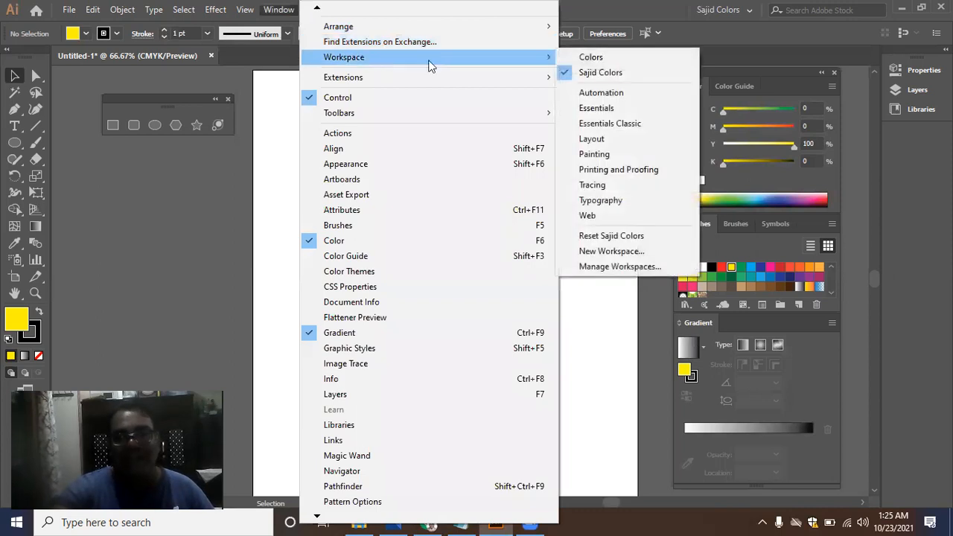
pyautogui.click(596, 60)
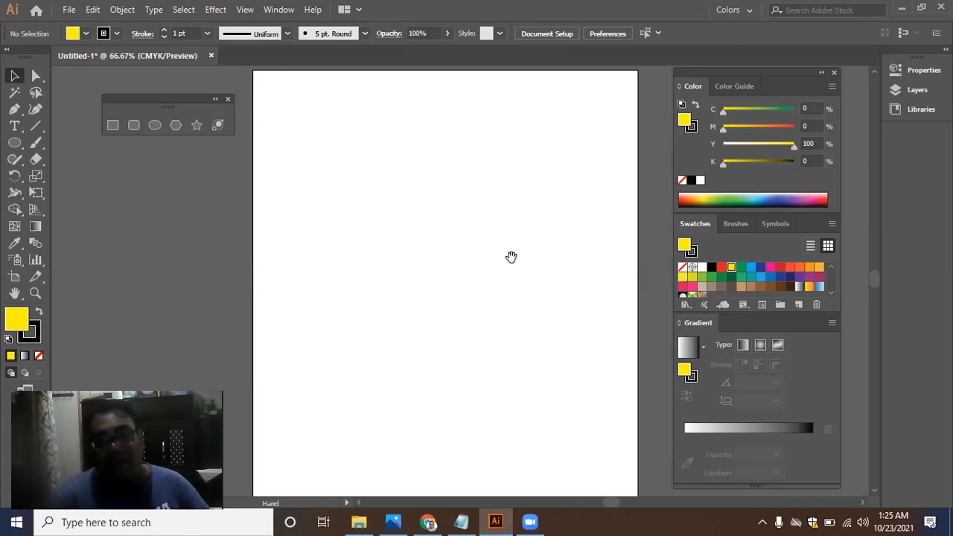
# Step: Draw a large yellow rectangle in the middle of the artboard and nudge it slightly to the left
pyautogui.moveTo(511, 261); pyautogui.dragTo(487, 255)
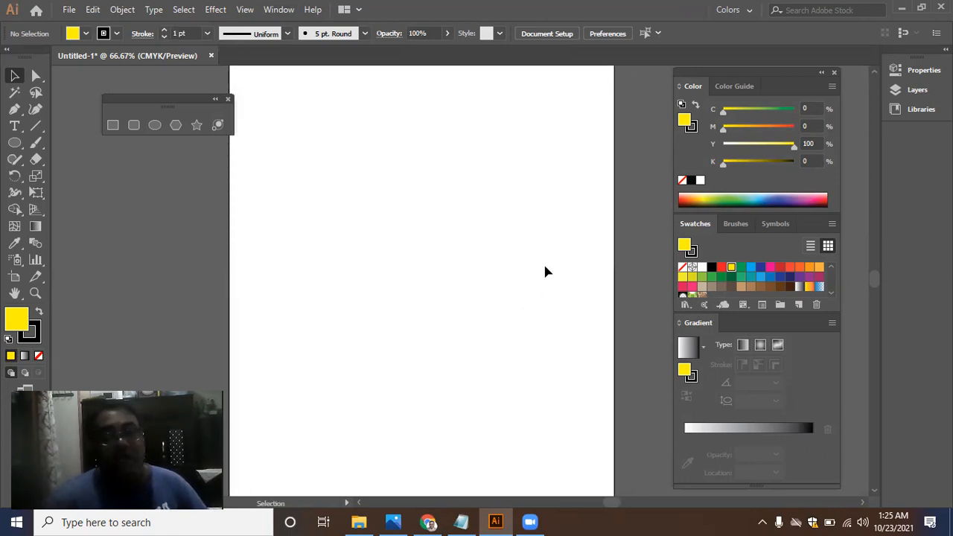
pyautogui.click(154, 126)
pyautogui.click(113, 126)
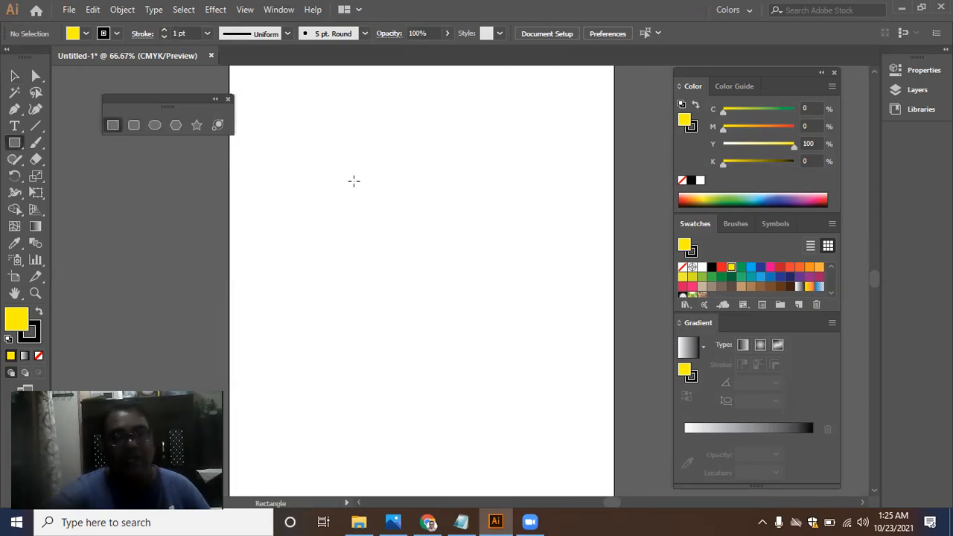
pyautogui.moveTo(305, 171); pyautogui.dragTo(552, 355)
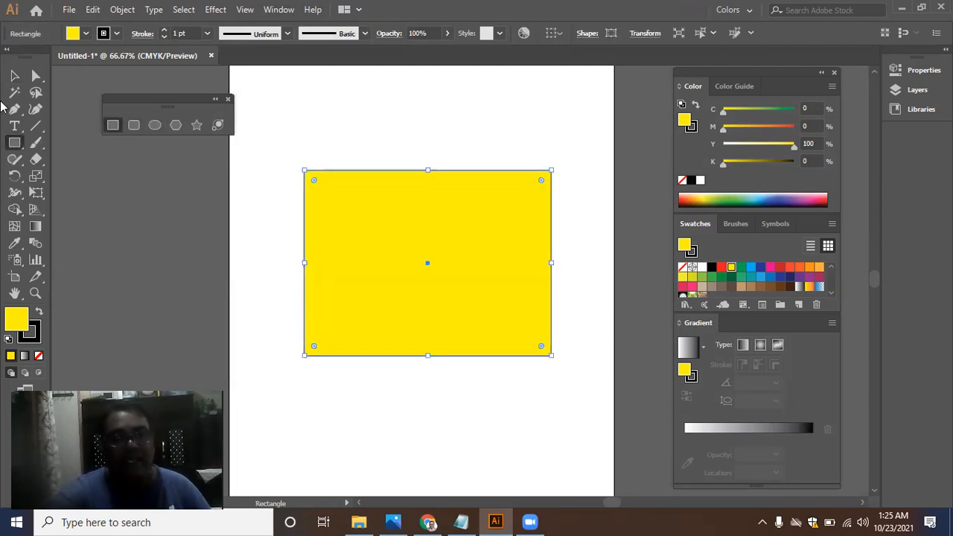
pyautogui.click(10, 78)
pyautogui.moveTo(355, 204); pyautogui.dragTo(341, 209)
# Step: Try dark blue, green and other swatches as the rectangle's fill, ending on yellow
pyautogui.click(756, 274)
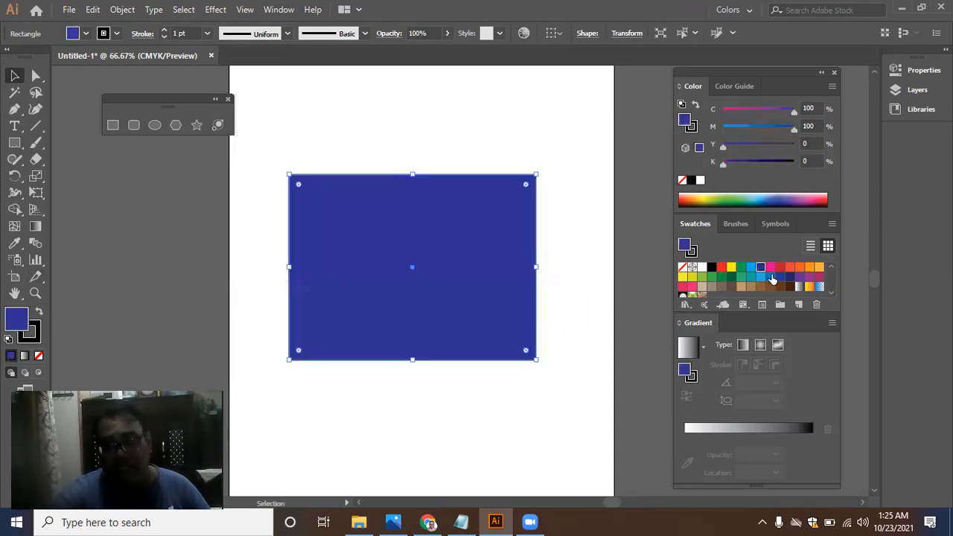
pyautogui.click(743, 272)
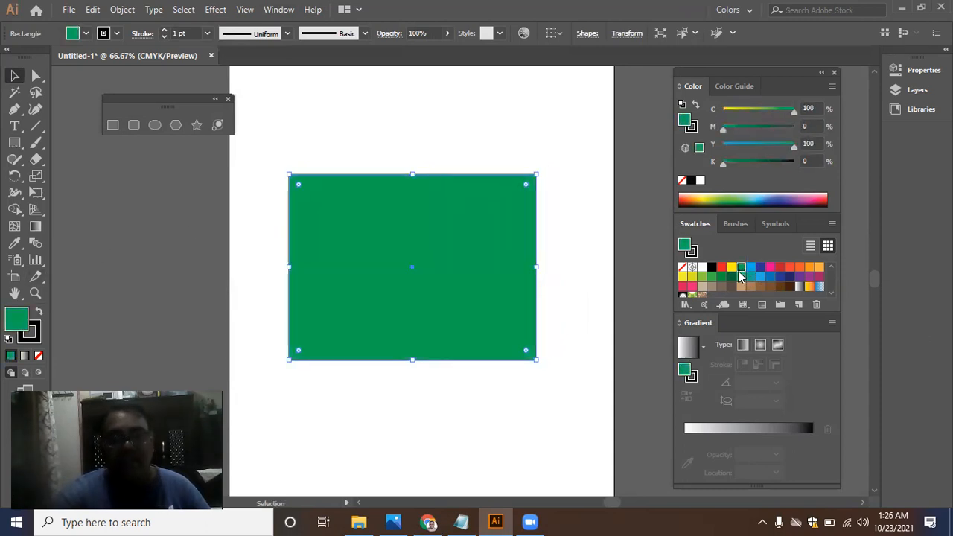
pyautogui.click(731, 266)
pyautogui.click(722, 277)
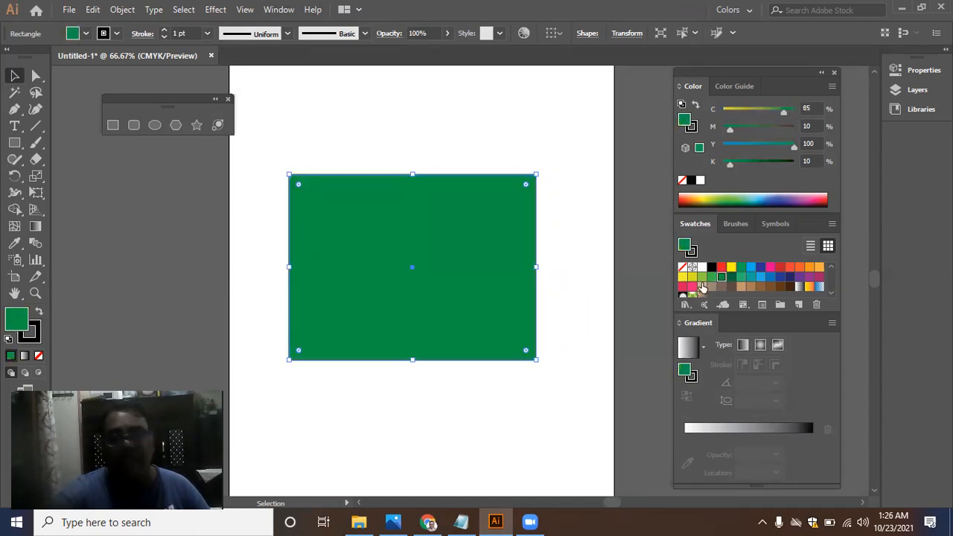
pyautogui.click(702, 286)
pyautogui.click(732, 267)
# Step: Move the rectangle slightly up the artboard and fill it with the white-to-black linear gradient
pyautogui.moveTo(495, 259); pyautogui.dragTo(491, 236)
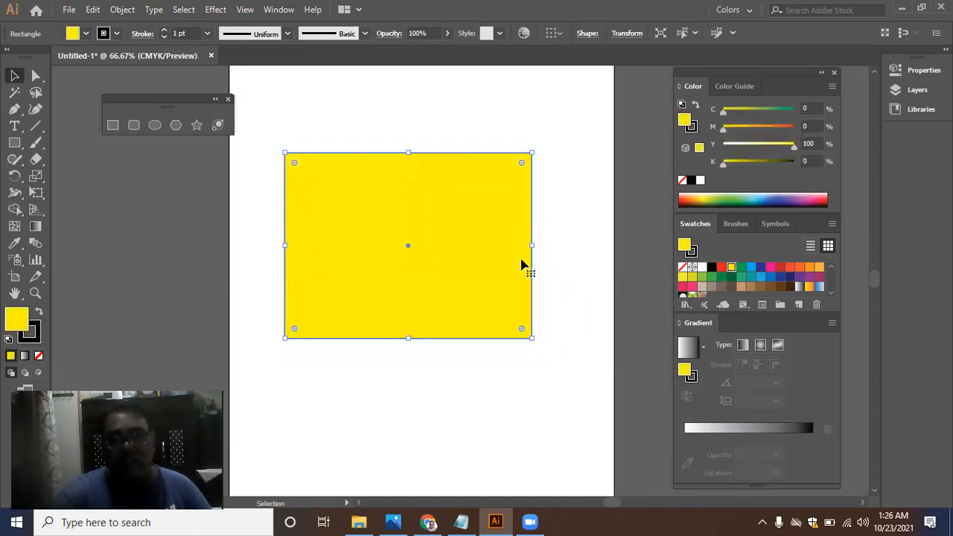
pyautogui.click(736, 427)
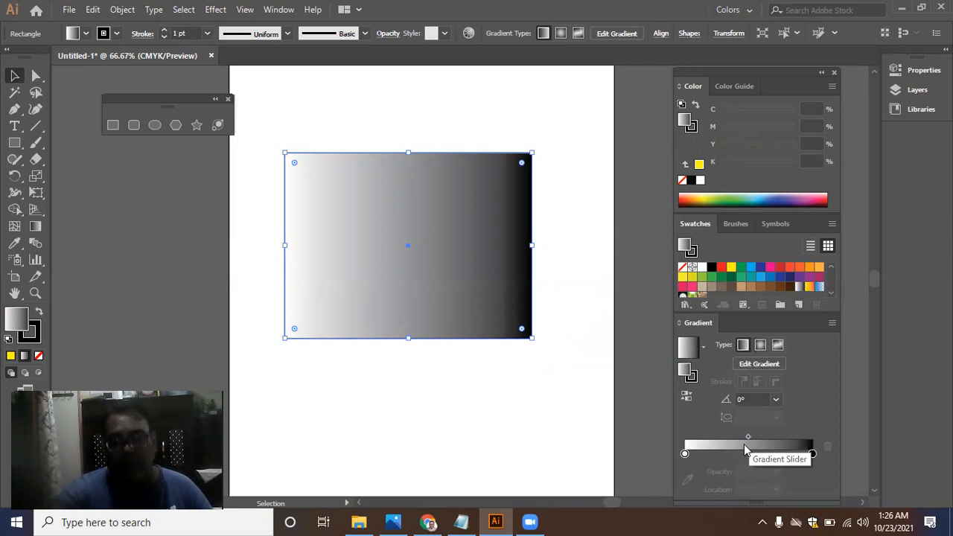
# Step: Try several solid swatches on the rectangle, ending on blue, and reapply the white-to-black linear gradient fill
pyautogui.click(739, 270)
pyautogui.click(730, 270)
pyautogui.click(742, 278)
pyautogui.click(772, 278)
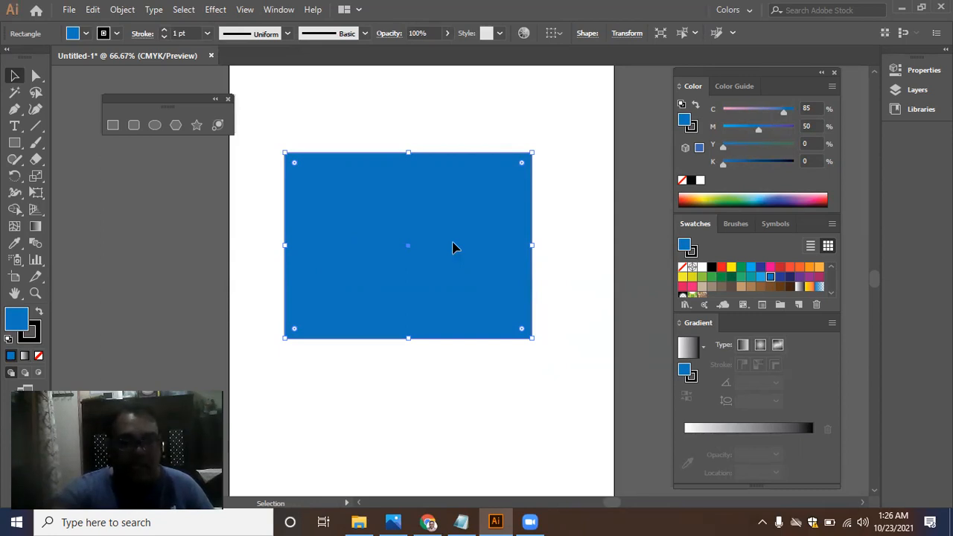
pyautogui.click(706, 431)
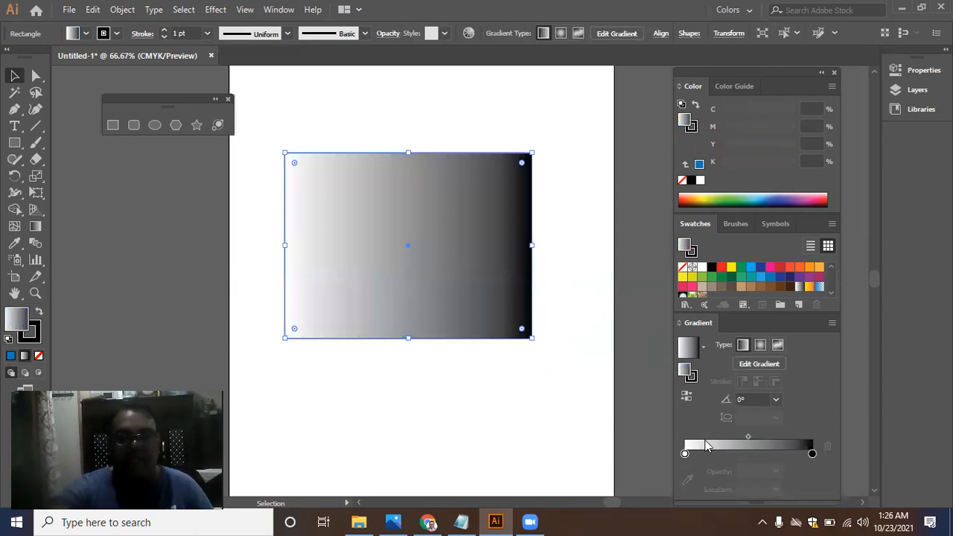
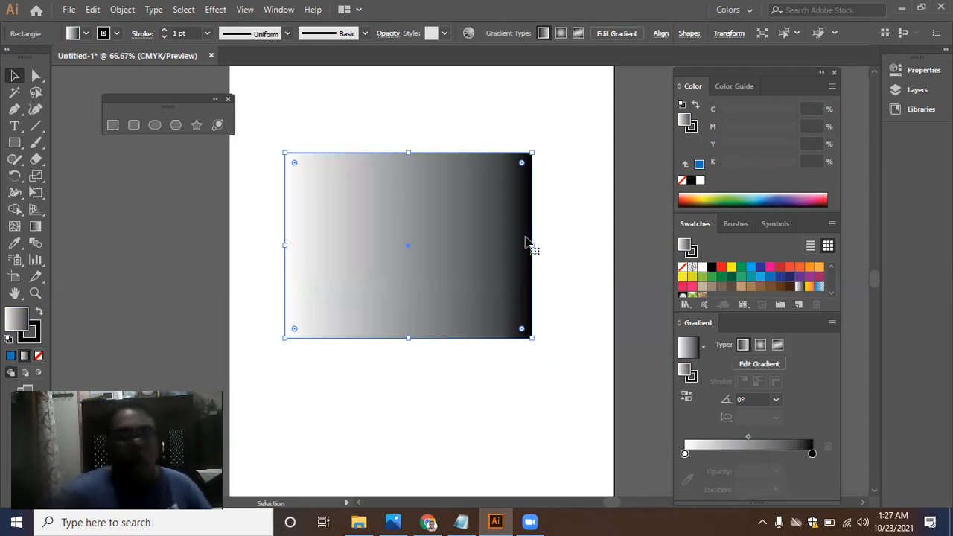
# Step: Move the rectangle slightly down the artboard and try spectrum colors as its fill, ending on the white-to-black linear gradient
pyautogui.moveTo(365, 251); pyautogui.dragTo(325, 277)
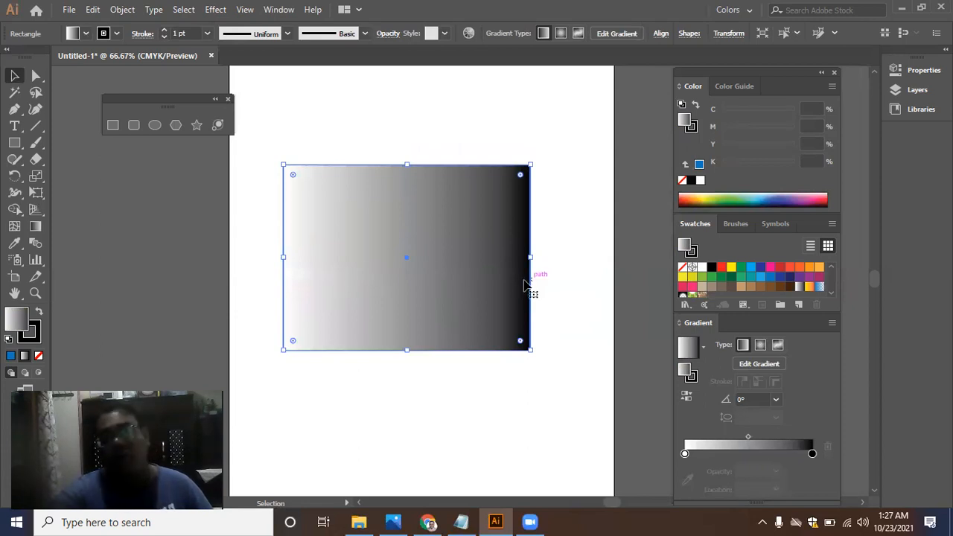
pyautogui.moveTo(500, 298); pyautogui.dragTo(441, 311)
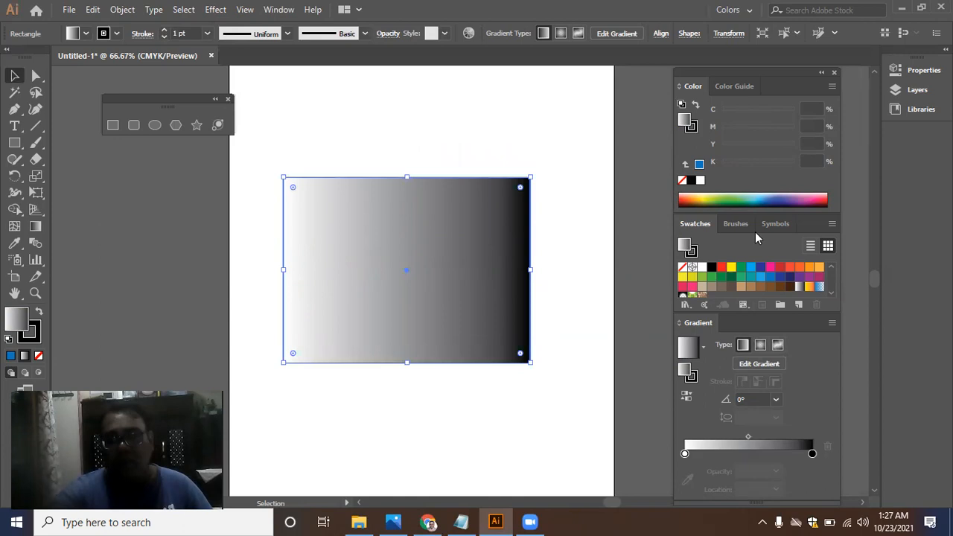
pyautogui.click(730, 196)
pyautogui.moveTo(762, 193); pyautogui.dragTo(711, 198)
pyautogui.click(777, 431)
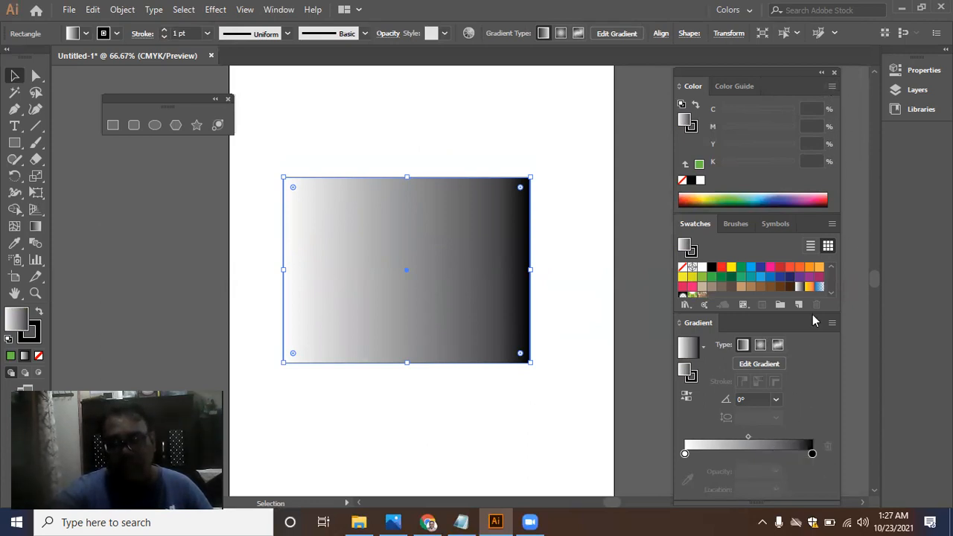
# Step: Hide the Color panel's slider options, show them again and review the available color modes
pyautogui.click(832, 89)
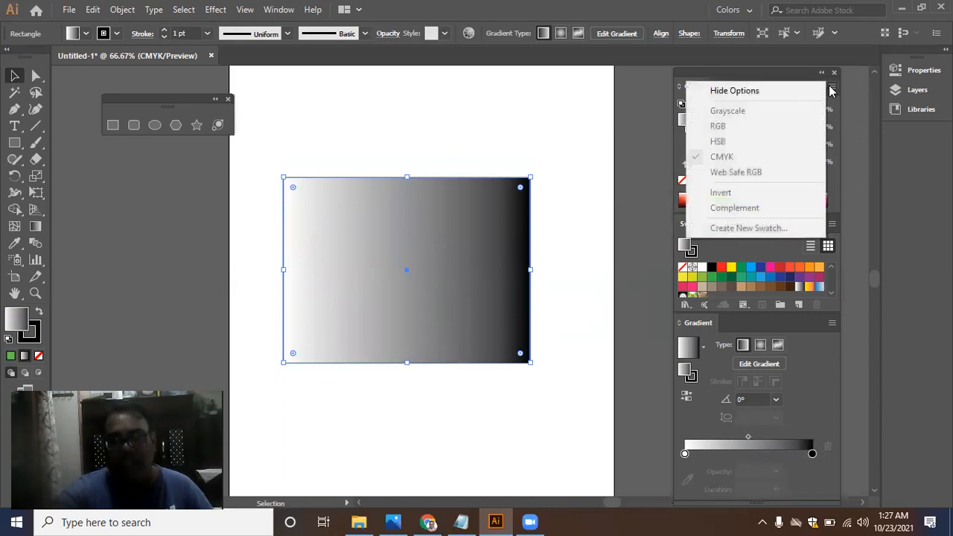
pyautogui.click(763, 93)
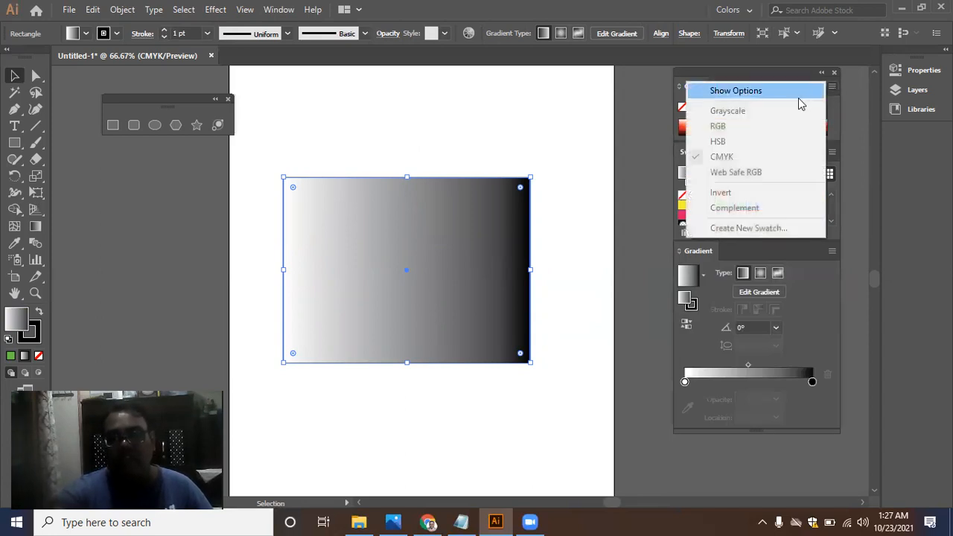
pyautogui.click(799, 96)
pyautogui.click(832, 87)
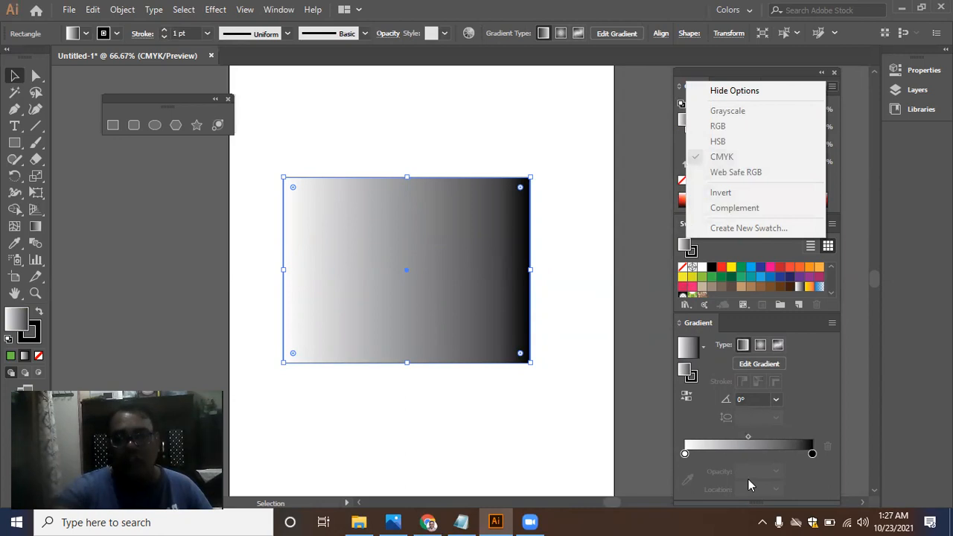
pyautogui.click(346, 285)
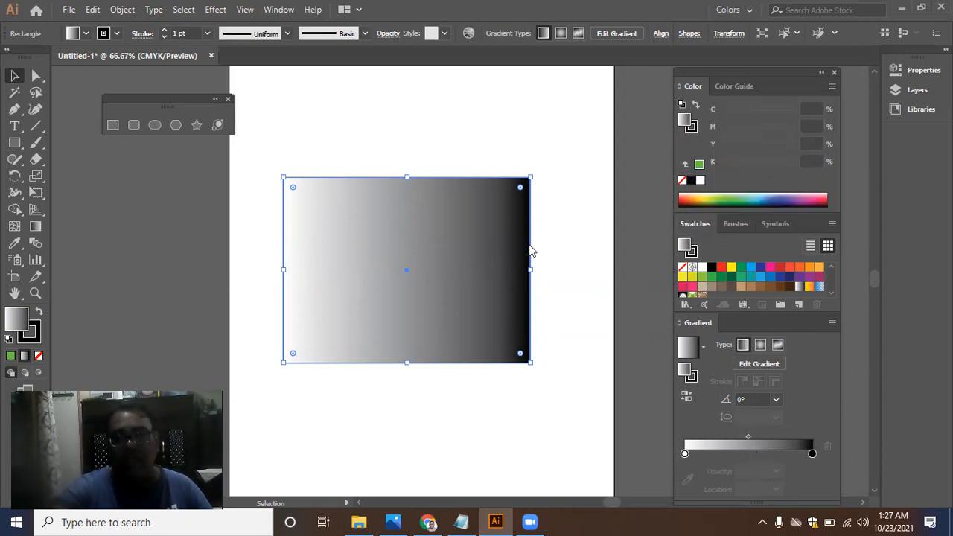
# Step: Keep the CMYK color mode and try yellow fills on the rectangle, including CMYK Yellow, ending on the white-to-black linear gradient
pyautogui.click(730, 115)
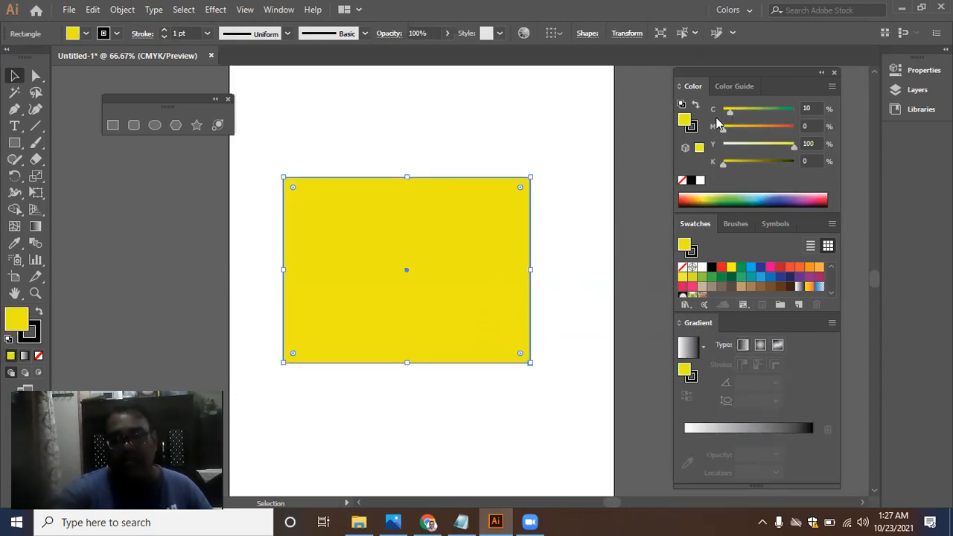
pyautogui.click(832, 86)
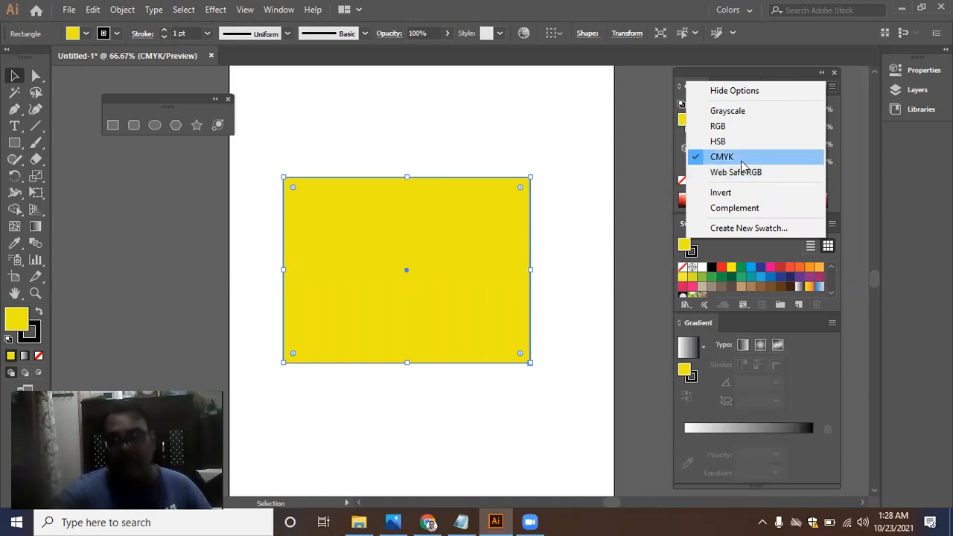
pyautogui.click(742, 158)
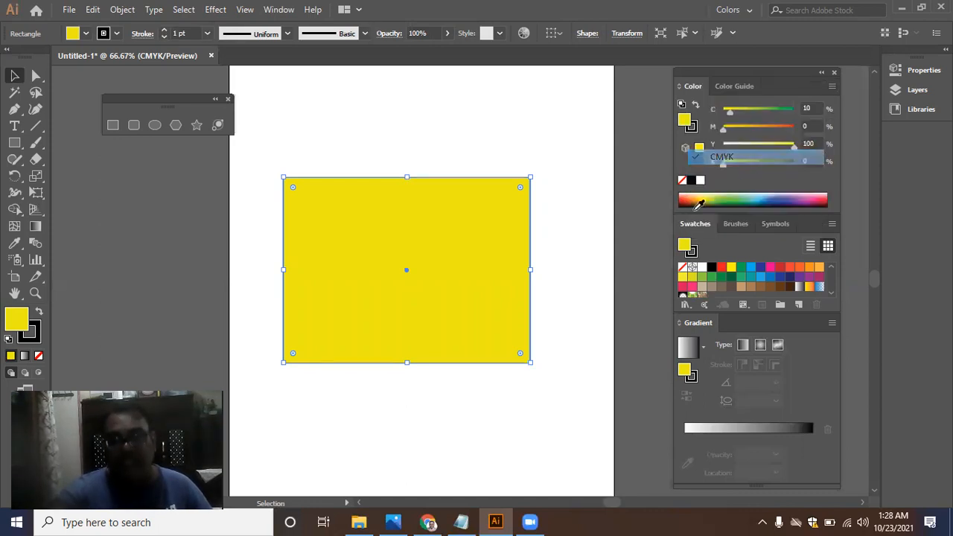
pyautogui.click(755, 428)
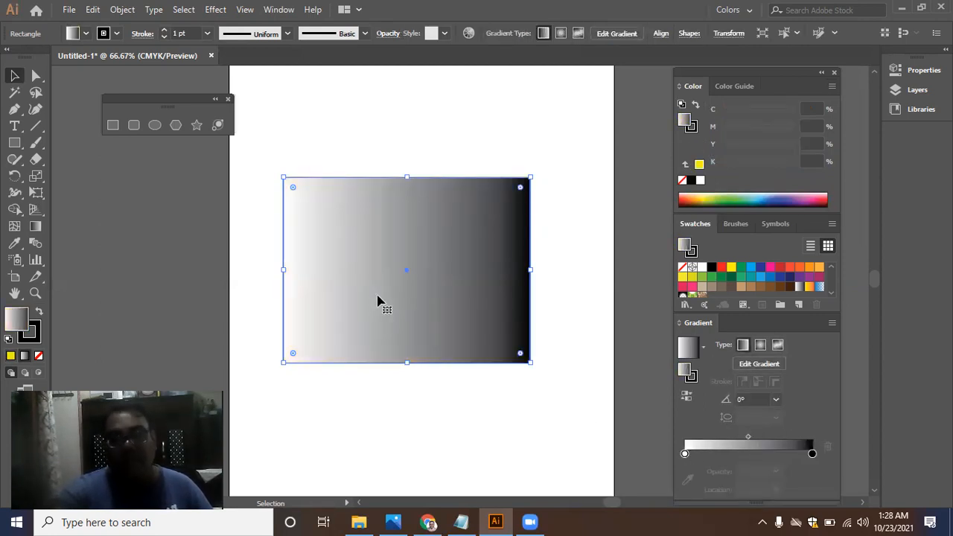
pyautogui.click(731, 267)
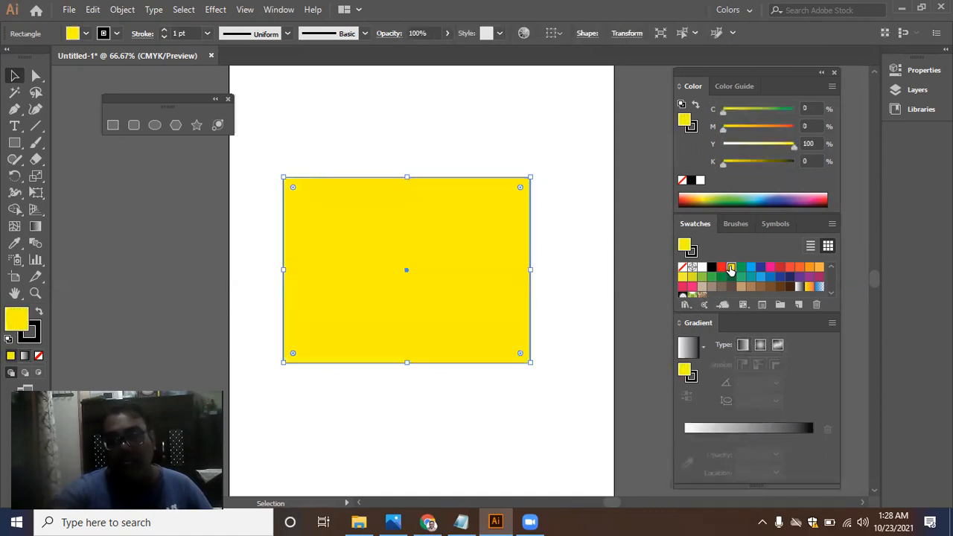
pyautogui.click(700, 429)
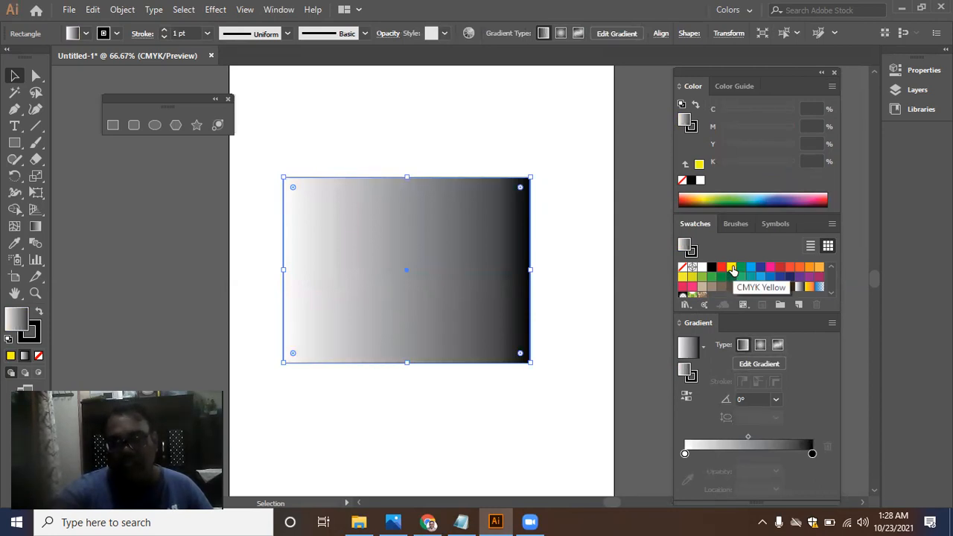
# Step: Color the gradient's starting stop yellow, and adjust it to a pale pink of C 1, M 18, Y 13, K 8
pyautogui.scroll(-1, 734, 274)
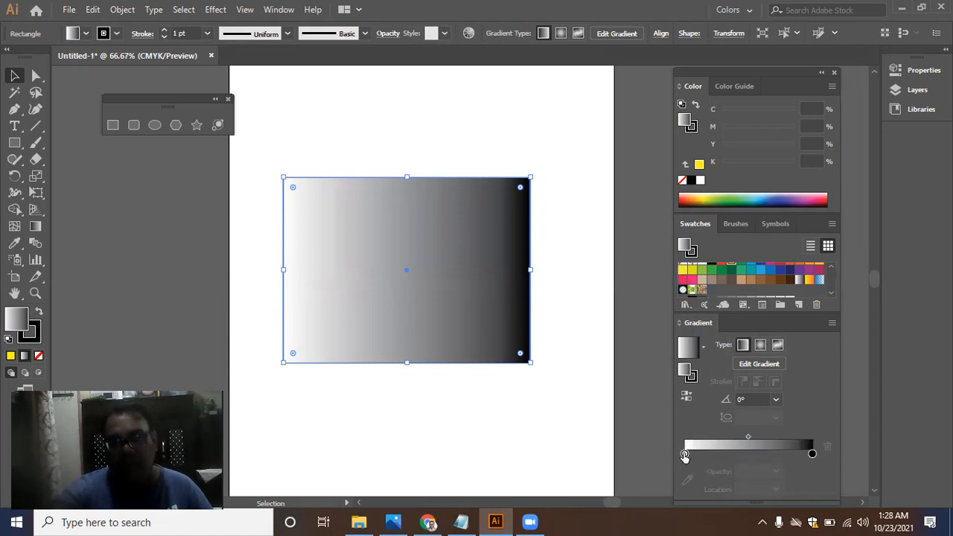
pyautogui.click(685, 455)
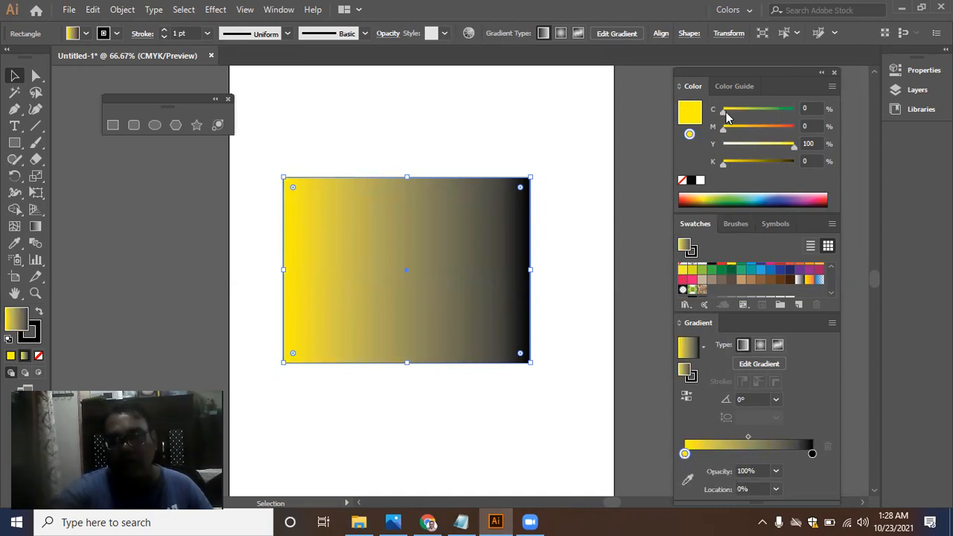
pyautogui.moveTo(729, 115)
pyautogui.mouseDown()
pyautogui.moveTo(775, 117)
pyautogui.moveTo(748, 116)
pyautogui.moveTo(781, 131)
pyautogui.moveTo(762, 131)
pyautogui.moveTo(746, 150)
pyautogui.moveTo(769, 159)
pyautogui.moveTo(729, 163)
pyautogui.moveTo(747, 129)
pyautogui.moveTo(738, 128)
pyautogui.mouseUp()
pyautogui.click(715, 113)
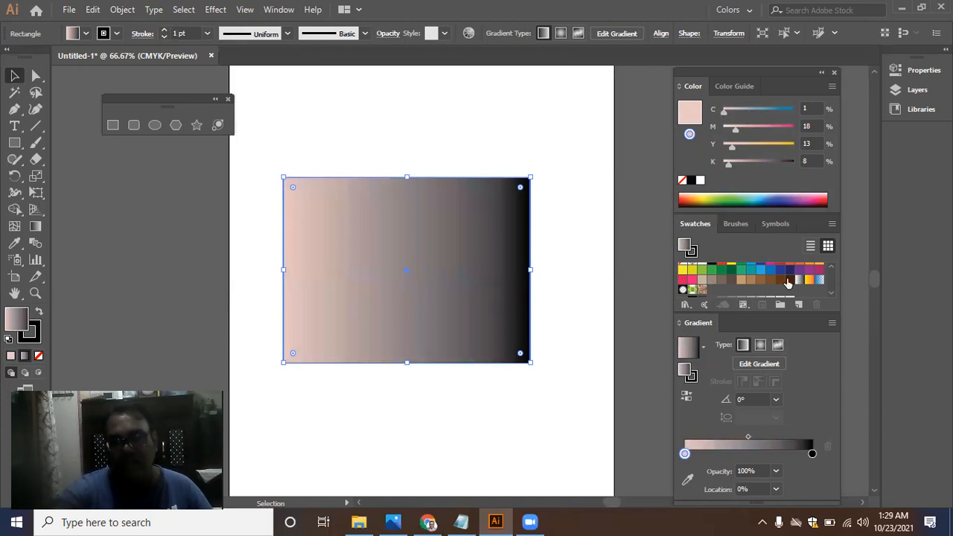
# Step: Turn the rectangle's fill into a yellow-to-red linear gradient by assigning CMYK Yellow to the starting stop and red to the end stop
pyautogui.click(731, 270)
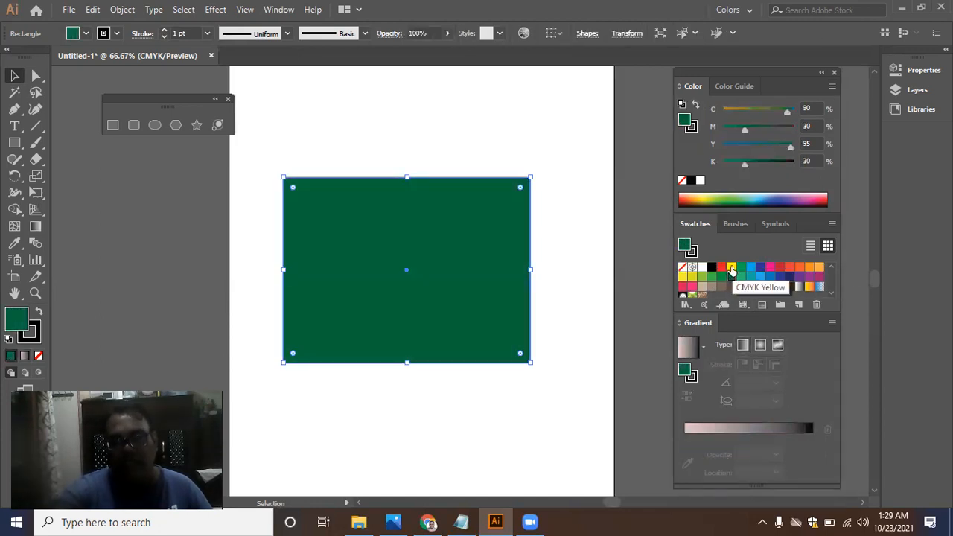
pyautogui.click(735, 426)
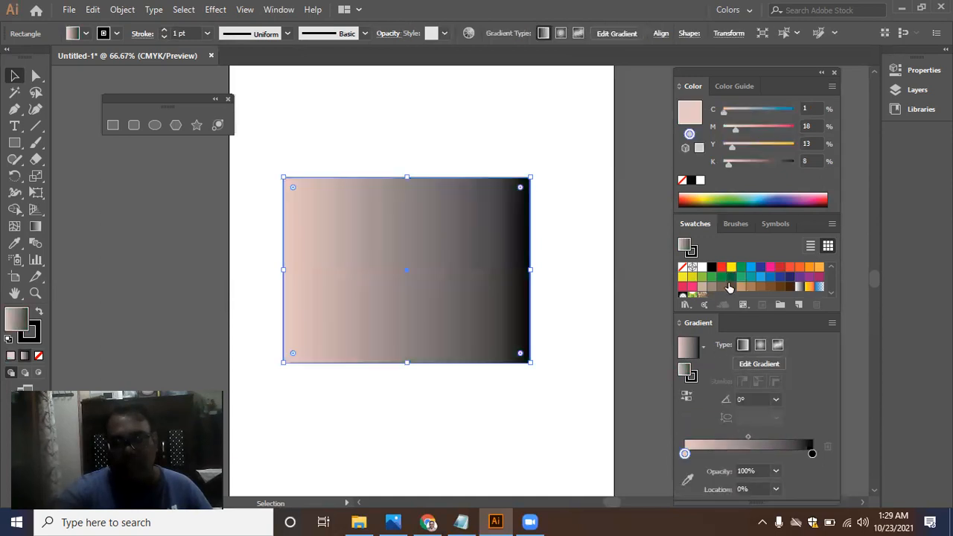
pyautogui.moveTo(732, 269); pyautogui.dragTo(686, 456)
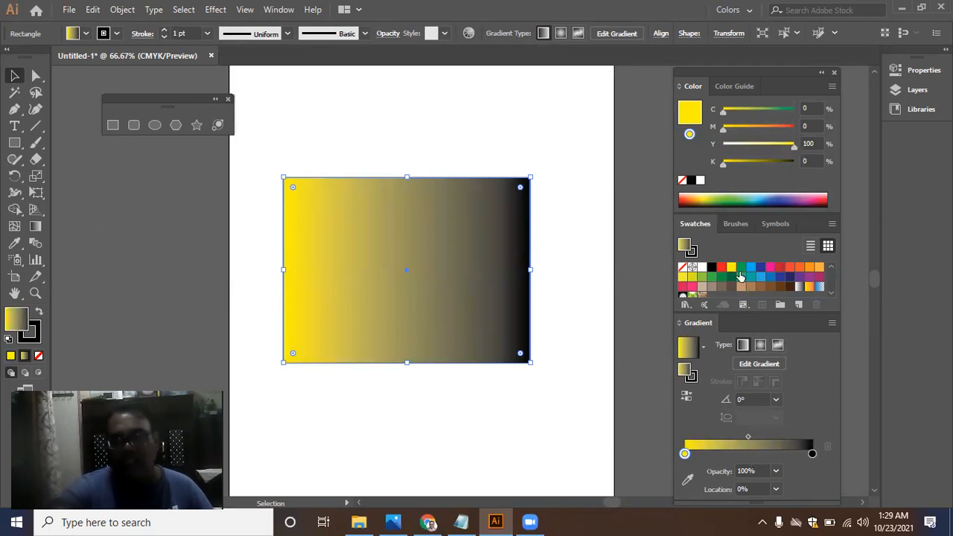
pyautogui.moveTo(722, 272); pyautogui.dragTo(810, 453)
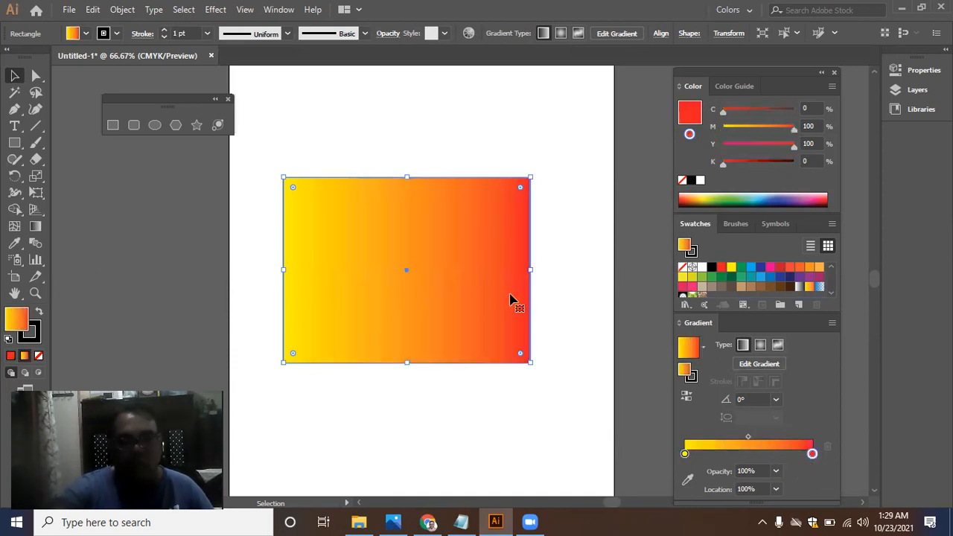
# Step: Deselect and reselect the rectangle, and move it slightly right and down on the artboard
pyautogui.click(556, 271)
pyautogui.click(471, 291)
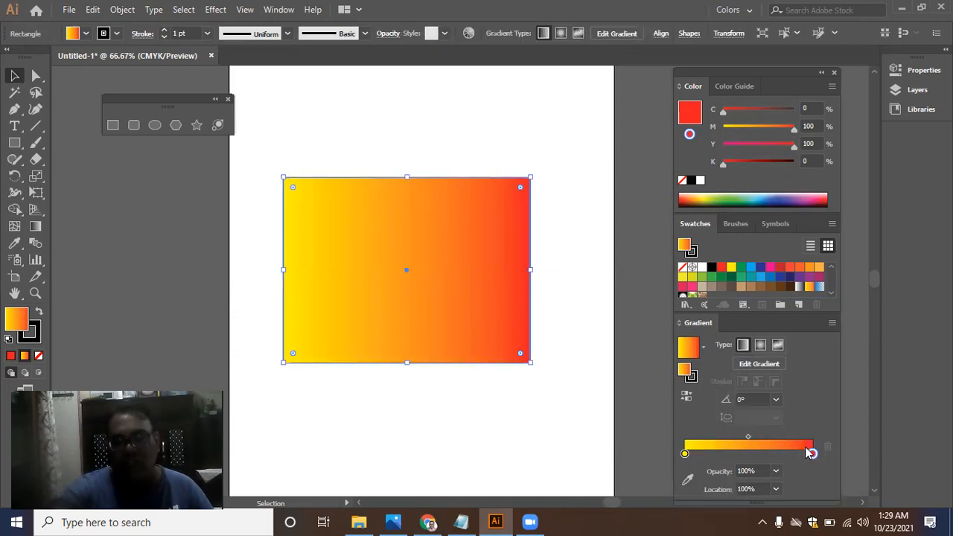
pyautogui.moveTo(725, 164); pyautogui.dragTo(697, 166)
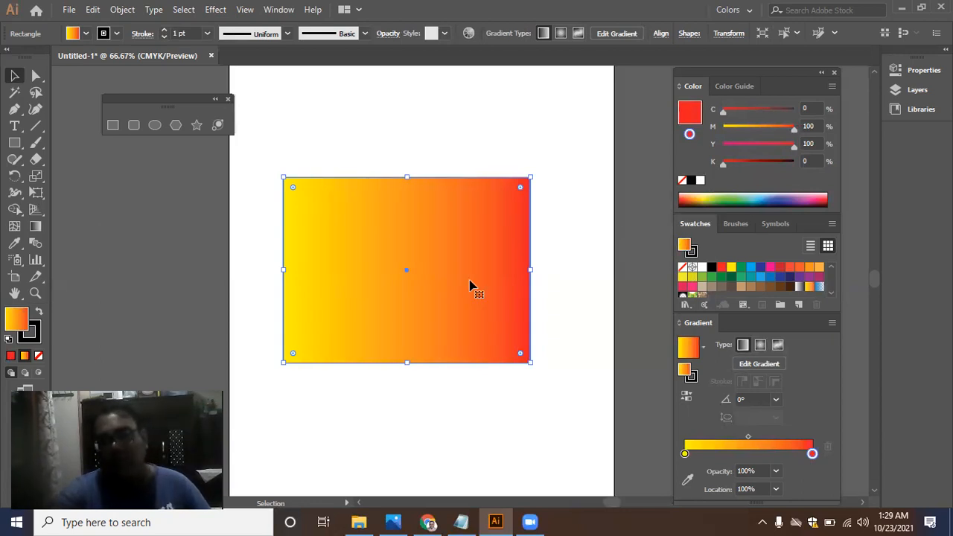
pyautogui.moveTo(458, 298); pyautogui.dragTo(487, 301)
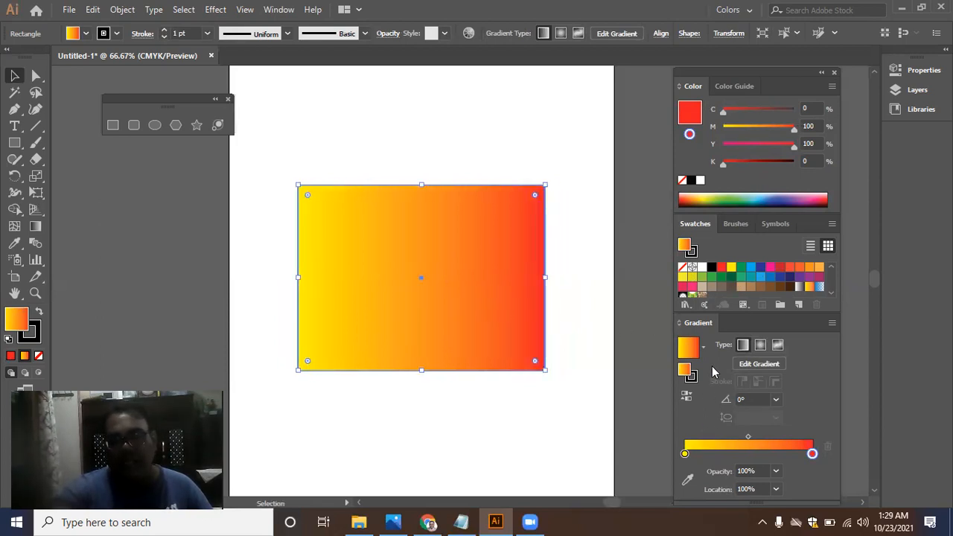
# Step: Change the gradient's starting stop to bright blue and add a green stop at 17.38% and a light green stop at 48.93%
pyautogui.click(686, 453)
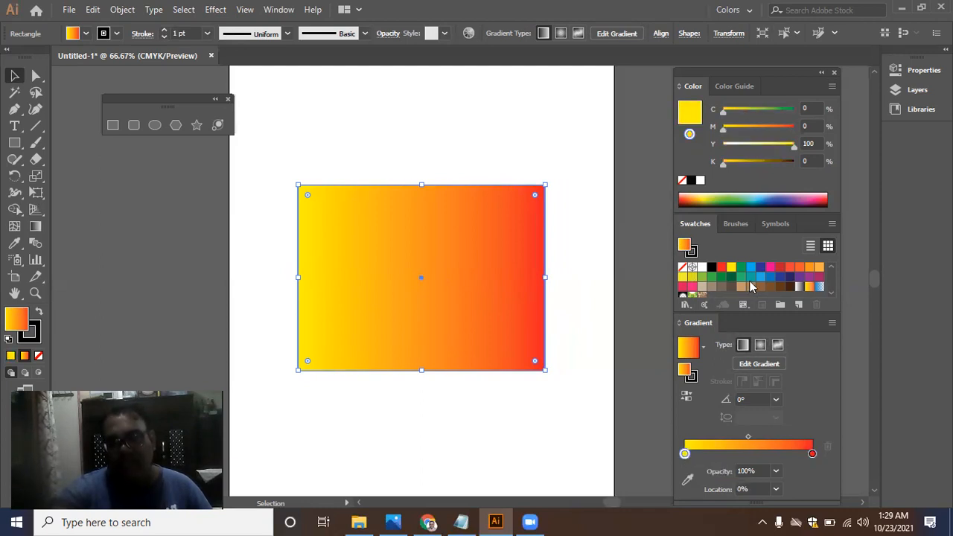
pyautogui.moveTo(751, 269); pyautogui.dragTo(685, 453)
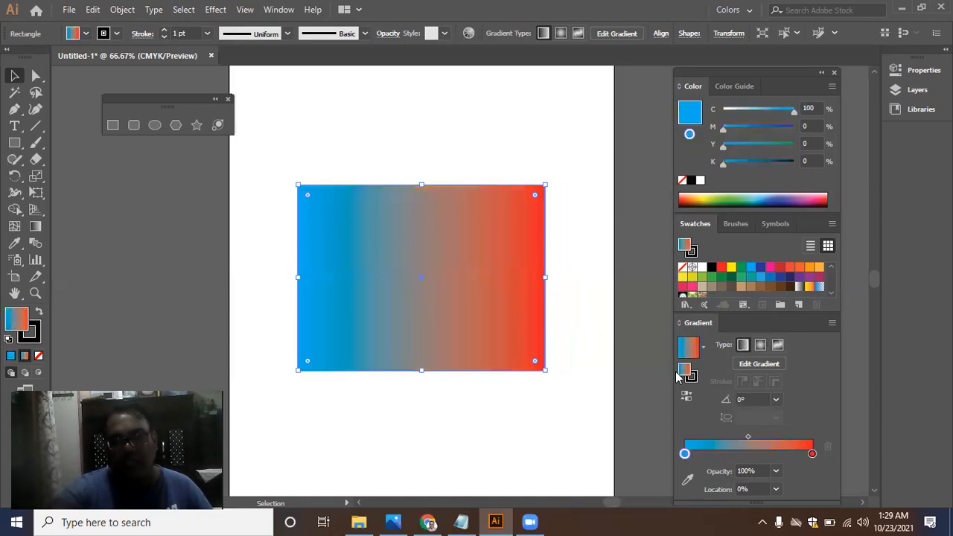
pyautogui.moveTo(744, 270); pyautogui.dragTo(707, 453)
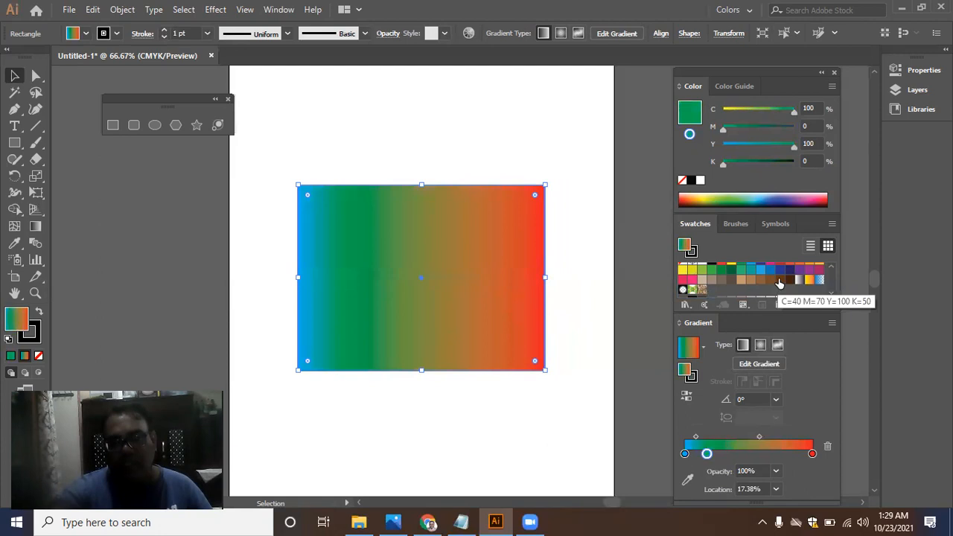
pyautogui.scroll(1, 730, 271)
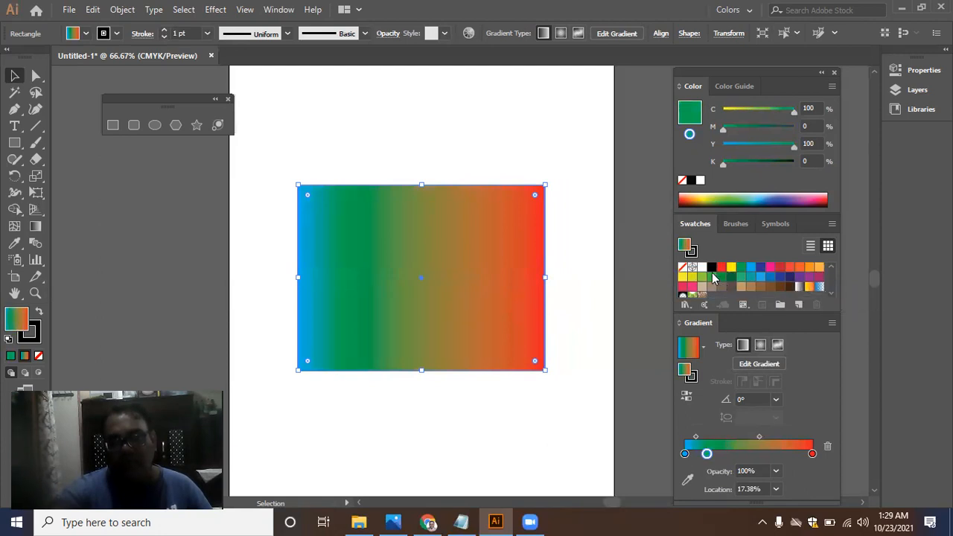
pyautogui.moveTo(712, 279); pyautogui.dragTo(747, 451)
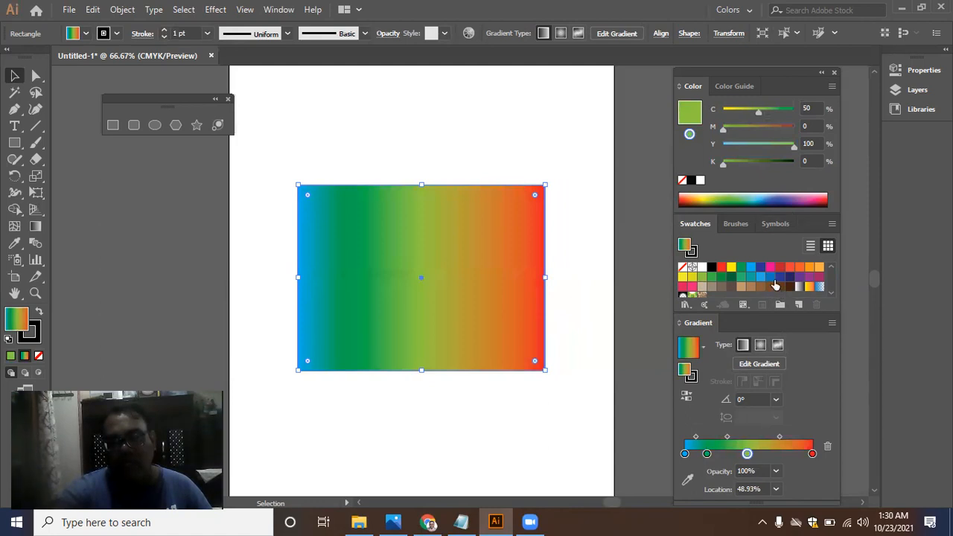
# Step: Add a dark blue stop, a green stop at 60.16% and a pink stop at 33.42% to the gradient, nudging the rectangle right and back
pyautogui.moveTo(779, 280); pyautogui.dragTo(778, 452)
pyautogui.moveTo(485, 293); pyautogui.dragTo(497, 291)
pyautogui.scroll(-1, 715, 279)
pyautogui.moveTo(722, 270); pyautogui.dragTo(762, 454)
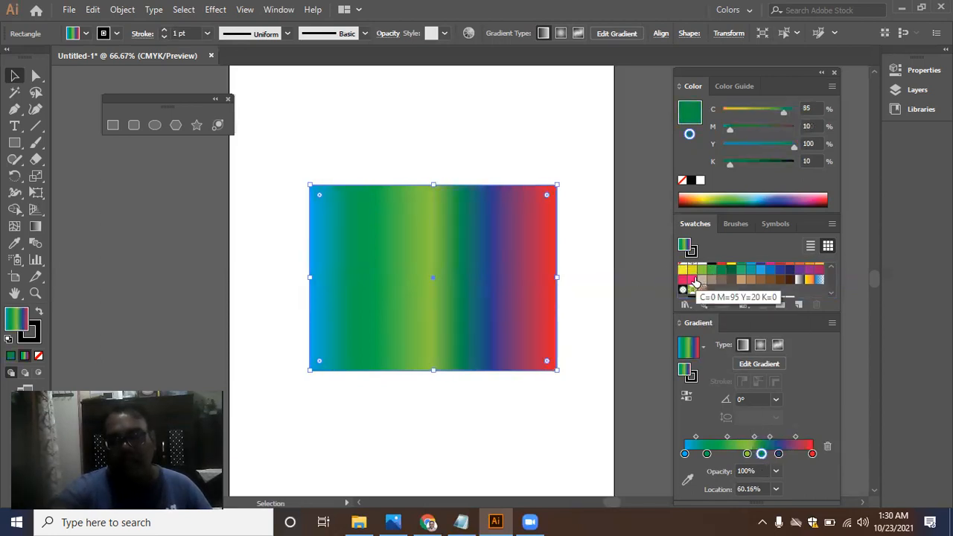
pyautogui.click(727, 454)
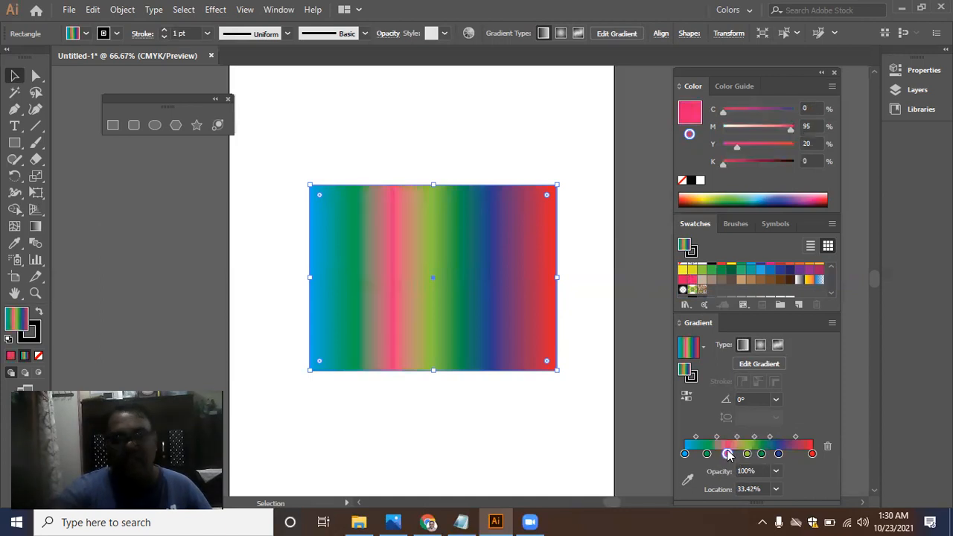
pyautogui.moveTo(519, 334); pyautogui.dragTo(508, 336)
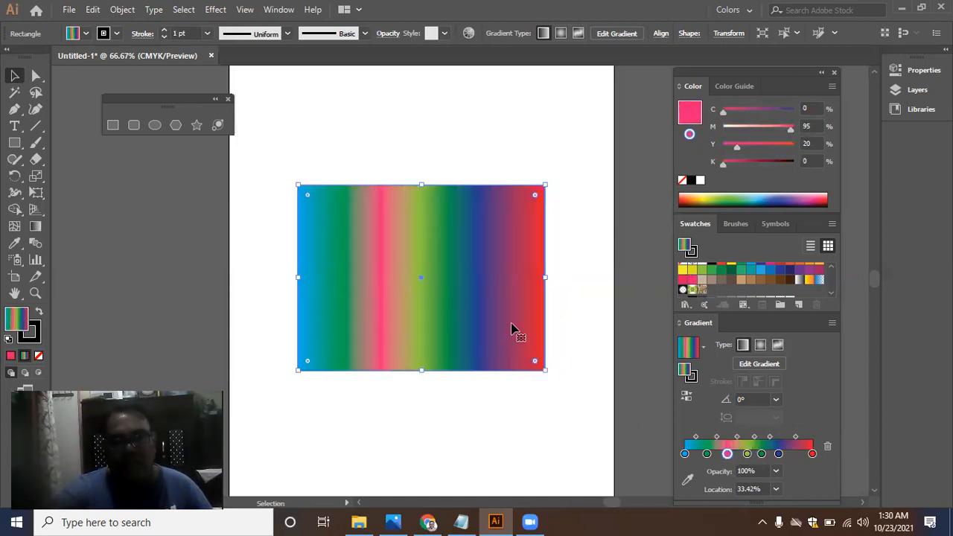
# Step: Remove all the intermediate stops from the gradient and set its starting stop back to CMYK Yellow
pyautogui.moveTo(707, 454); pyautogui.dragTo(759, 477)
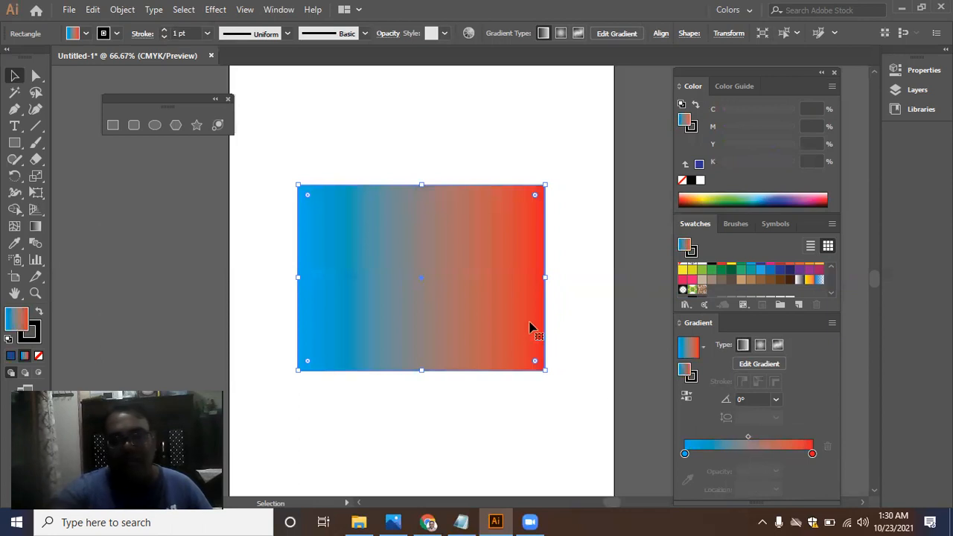
pyautogui.scroll(2, 755, 284)
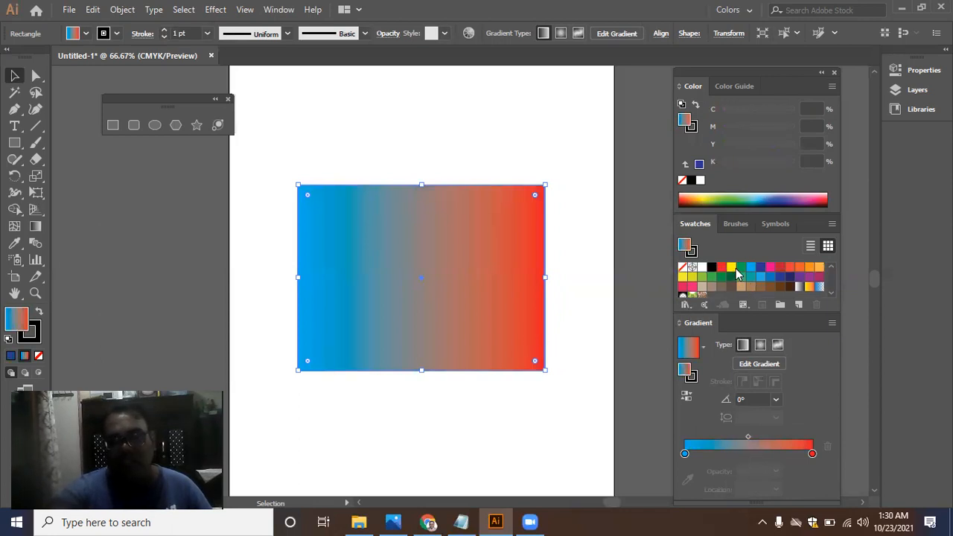
pyautogui.moveTo(693, 430); pyautogui.dragTo(686, 454)
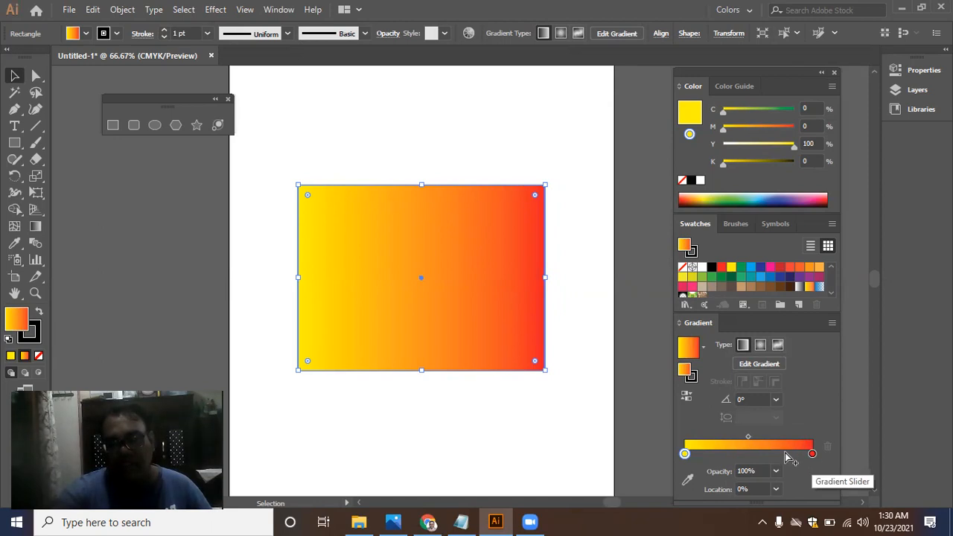
# Step: Place red stops at both ends of the rectangle's gradient and move the yellow stop to 49.73%
pyautogui.moveTo(787, 454); pyautogui.dragTo(780, 488)
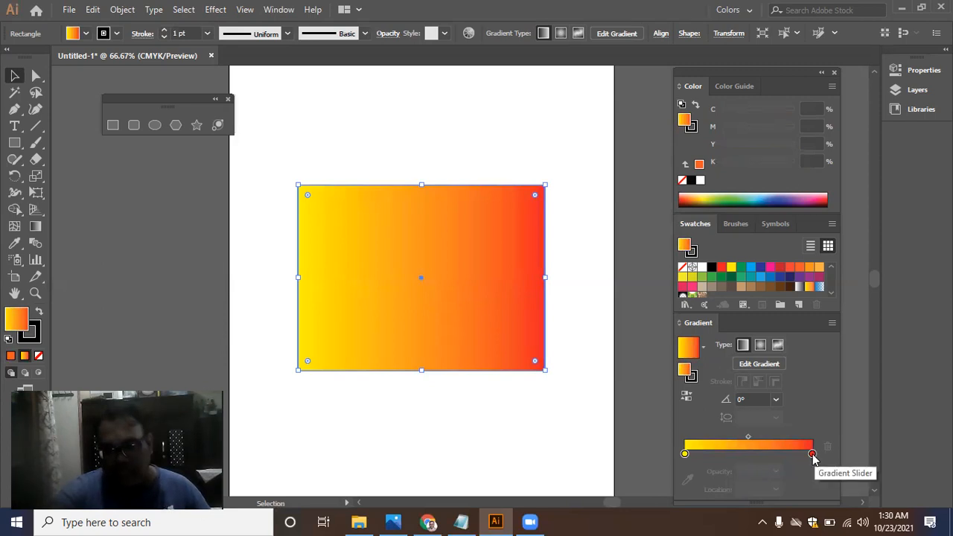
pyautogui.click(812, 454)
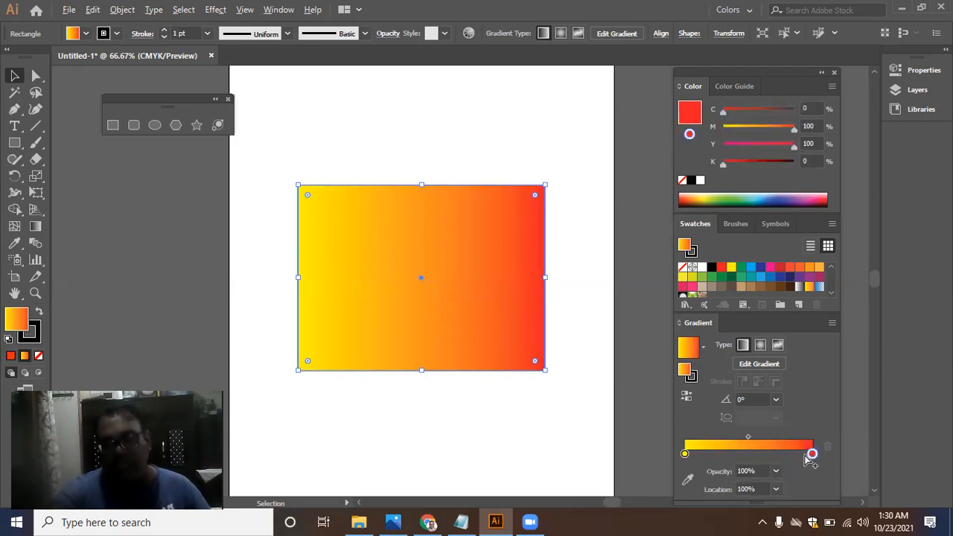
pyautogui.moveTo(808, 454); pyautogui.dragTo(685, 454)
pyautogui.moveTo(784, 437); pyautogui.dragTo(732, 438)
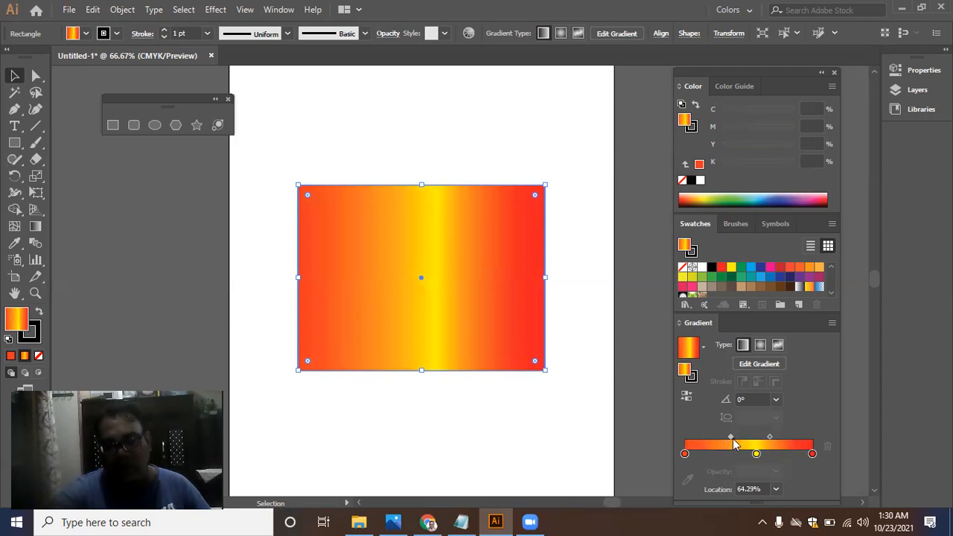
pyautogui.moveTo(756, 452); pyautogui.dragTo(749, 456)
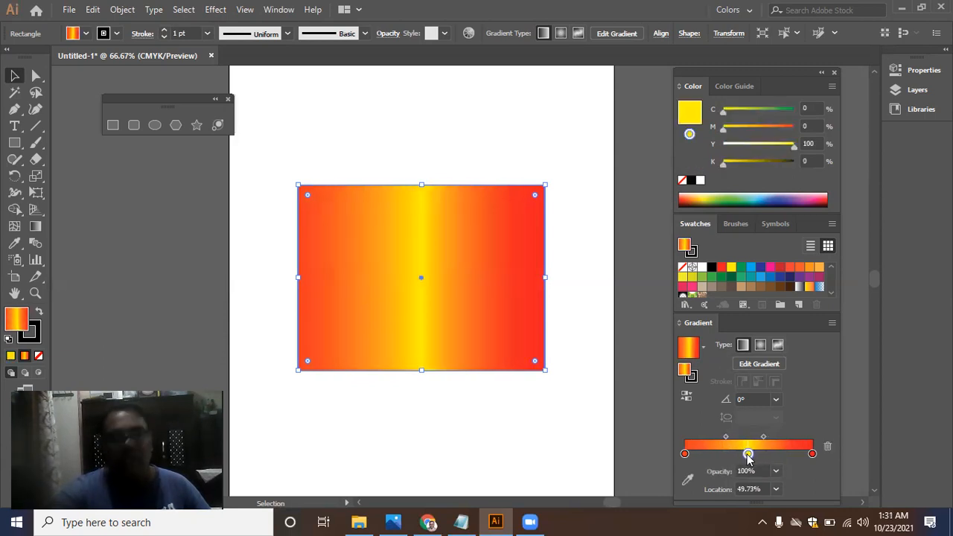
# Step: Remove the red starting stop from the gradient and move the yellow stop to 0%
pyautogui.moveTo(685, 455); pyautogui.dragTo(750, 474)
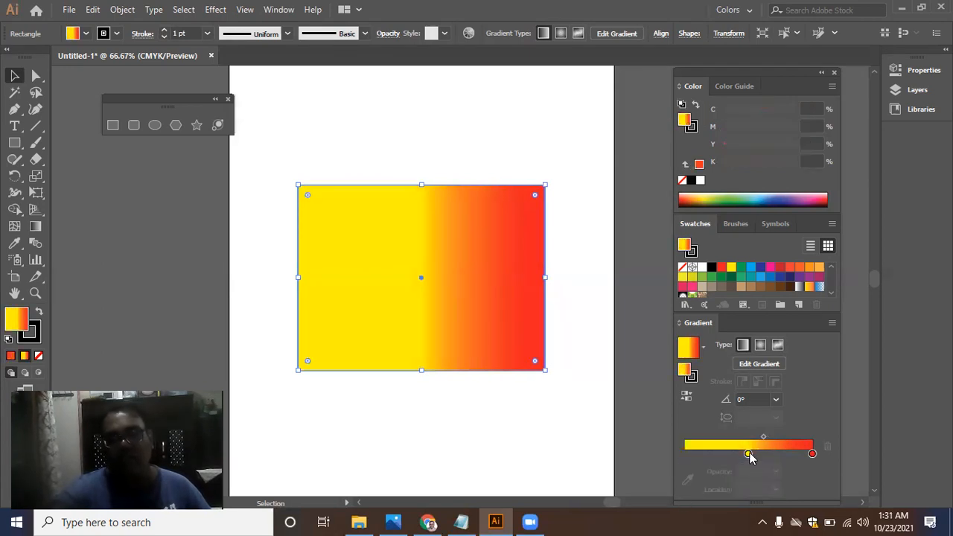
pyautogui.hotkey('ctrl', 'z')
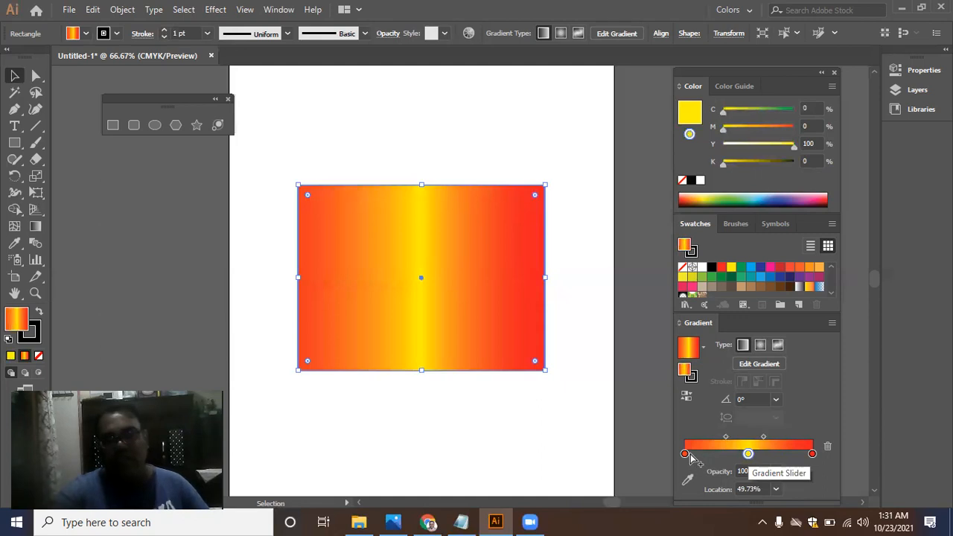
pyautogui.moveTo(685, 456); pyautogui.dragTo(691, 480)
pyautogui.moveTo(748, 455); pyautogui.dragTo(682, 457)
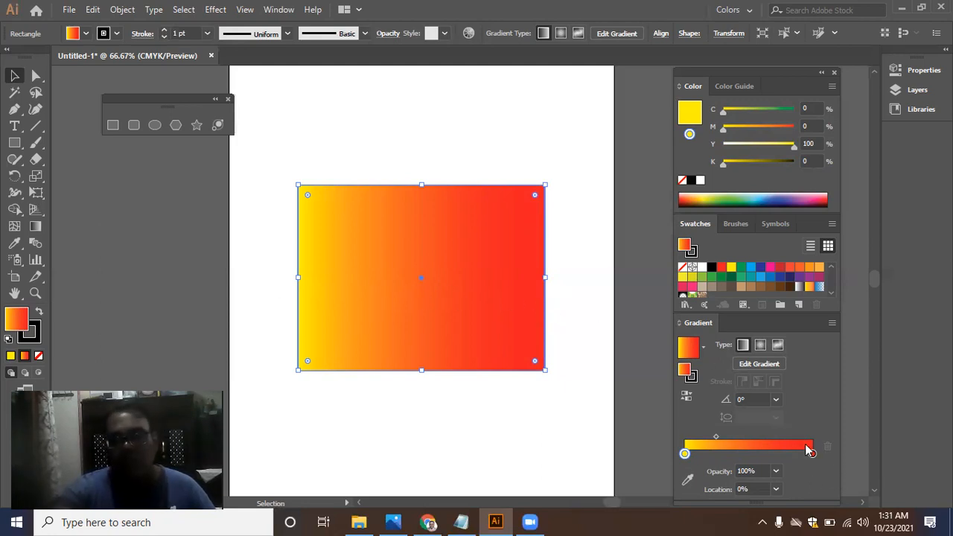
# Step: Swap the gradient's yellow and red stops and back, leaving yellow at 0% and red at 70.05% and 100%
pyautogui.moveTo(812, 454)
pyautogui.mouseDown()
pyautogui.moveTo(704, 455)
pyautogui.moveTo(812, 454)
pyautogui.mouseUp()
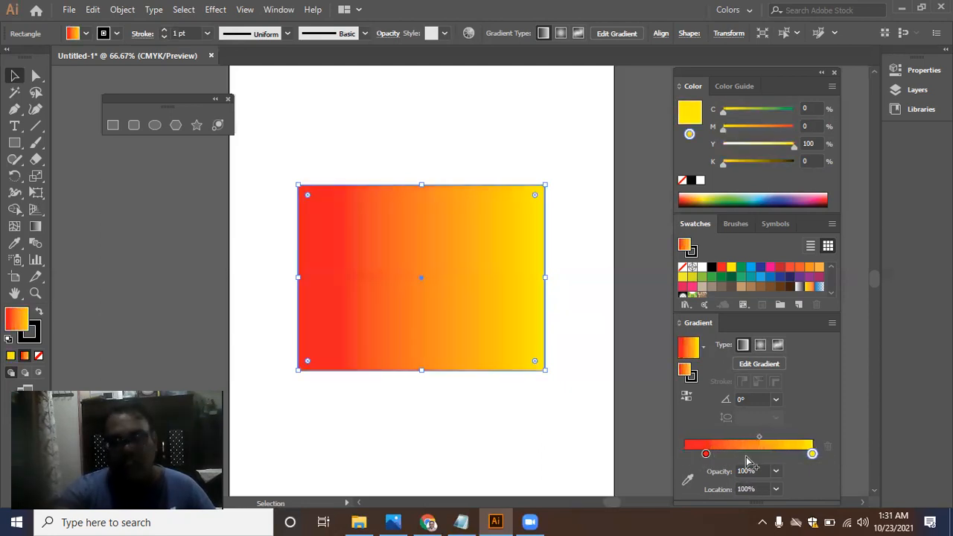
pyautogui.moveTo(706, 455); pyautogui.dragTo(685, 453)
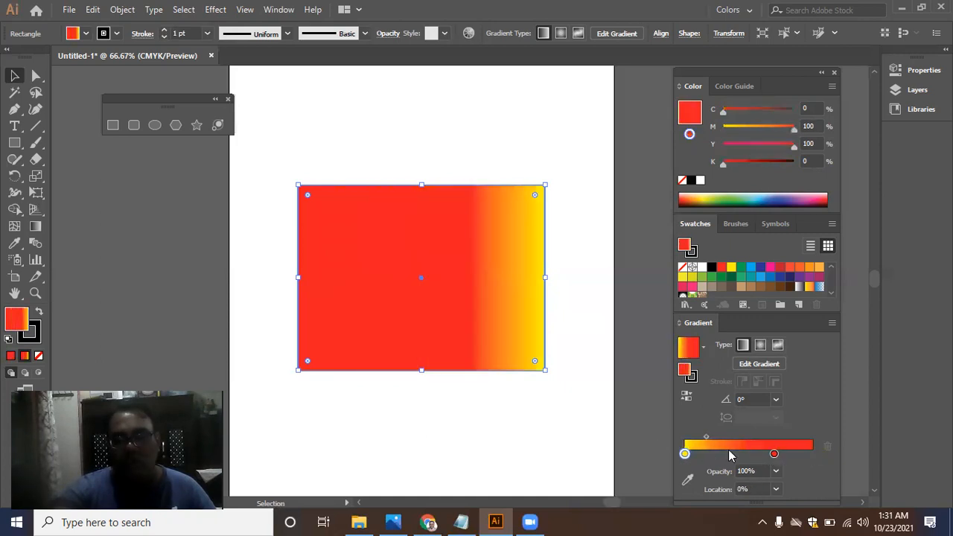
pyautogui.moveTo(802, 455); pyautogui.dragTo(814, 456)
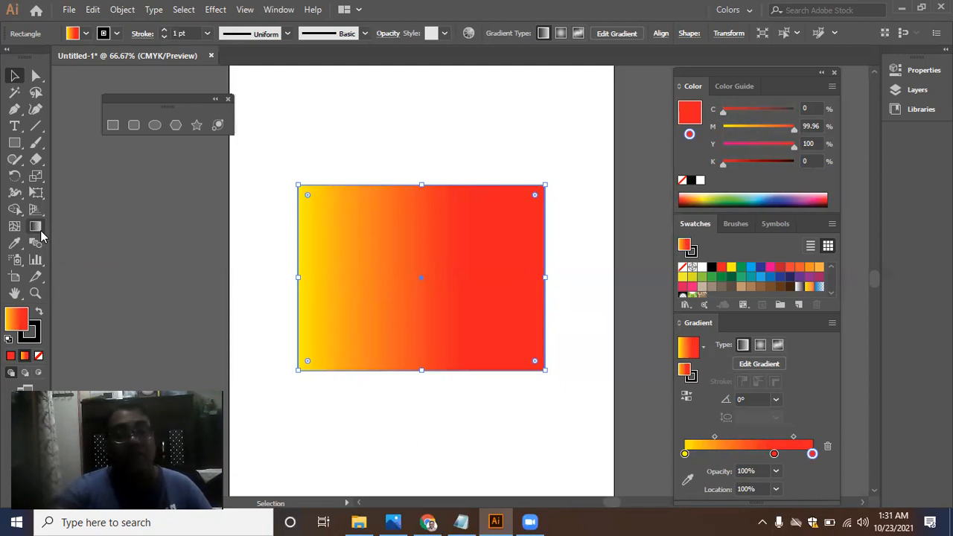
# Step: Reverse the rectangle's gradient to -180° with the Gradient tool and adjust its midpoints and the middle red stop, placing that stop at 63.36%
pyautogui.click(36, 227)
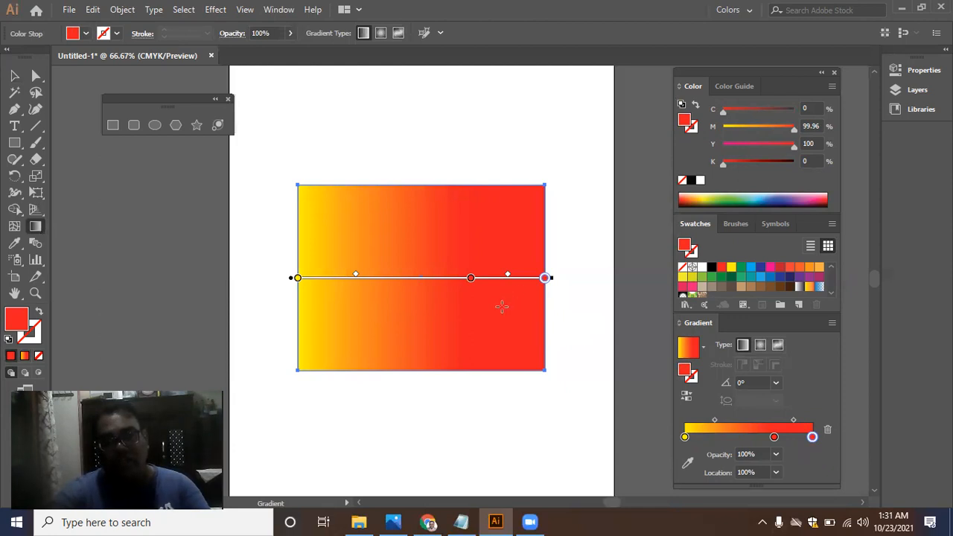
pyautogui.moveTo(542, 309); pyautogui.dragTo(270, 309)
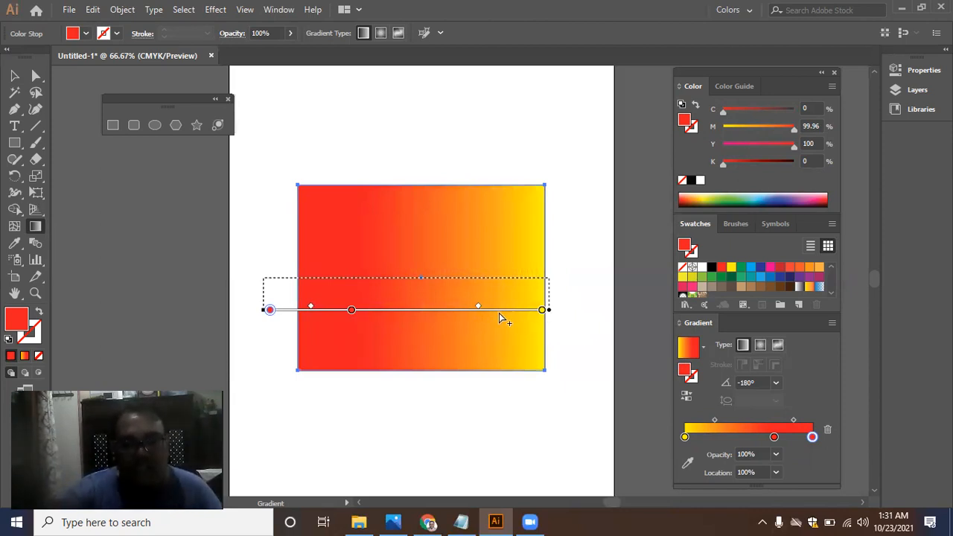
pyautogui.moveTo(478, 310); pyautogui.dragTo(447, 313)
pyautogui.moveTo(352, 311); pyautogui.dragTo(402, 313)
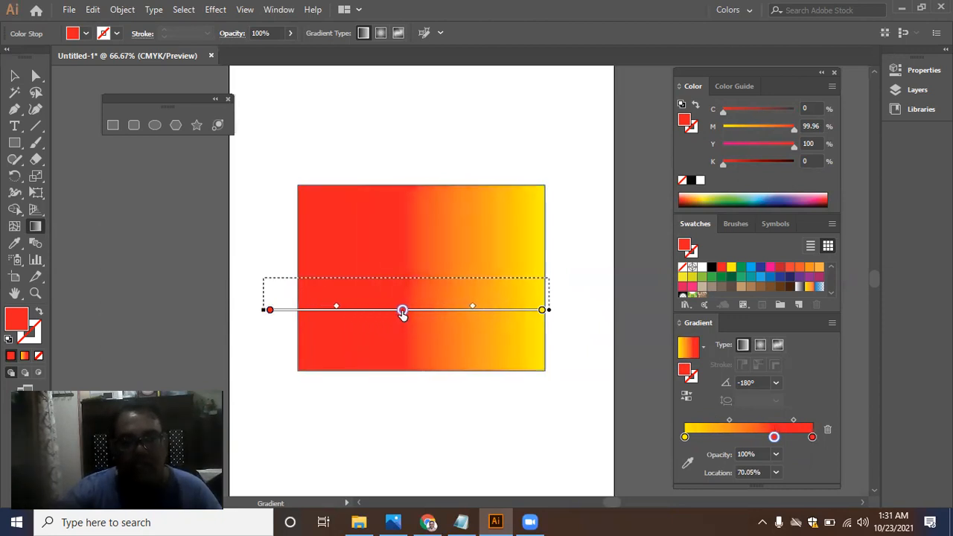
pyautogui.moveTo(338, 311); pyautogui.dragTo(291, 310)
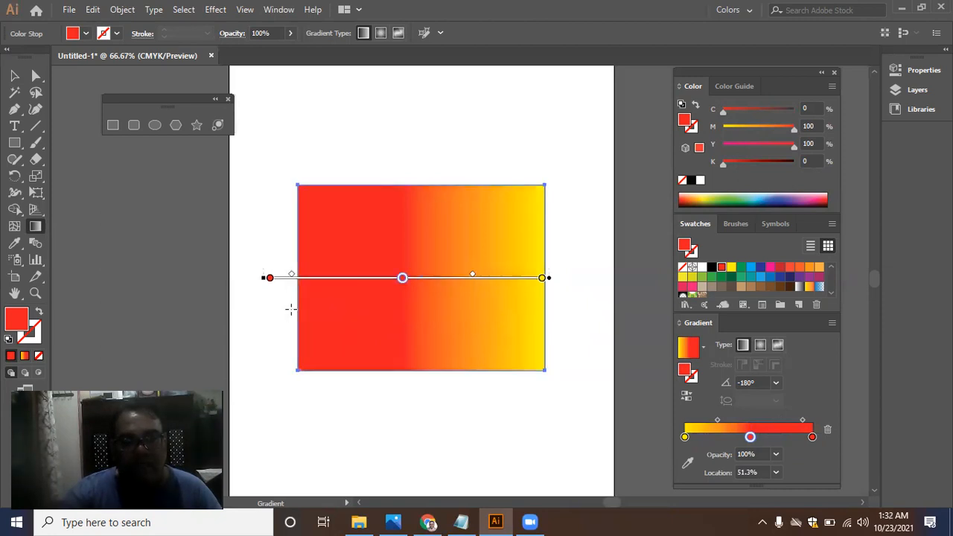
pyautogui.moveTo(475, 277)
pyautogui.mouseDown()
pyautogui.moveTo(440, 277)
pyautogui.moveTo(473, 278)
pyautogui.mouseUp()
pyautogui.moveTo(402, 278); pyautogui.dragTo(371, 282)
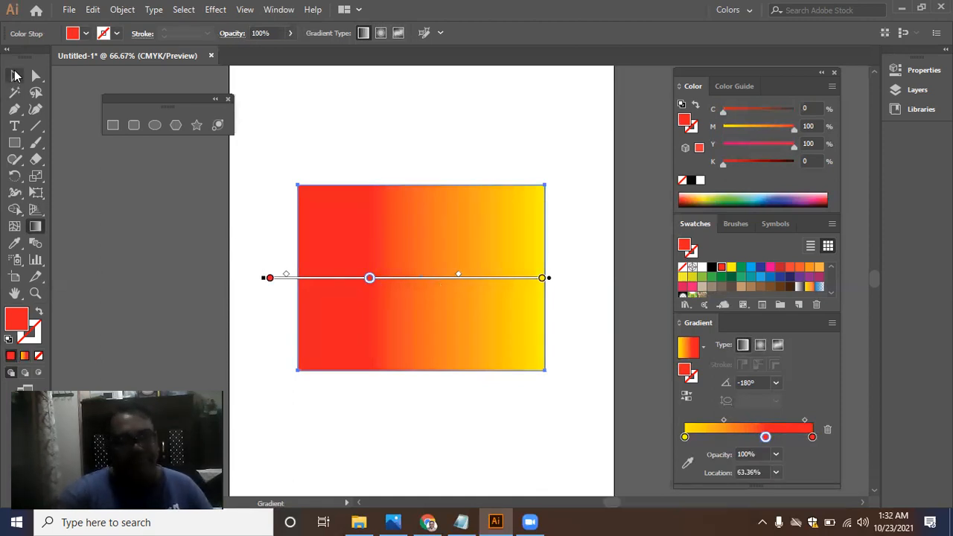
# Step: Delete the rectangle and draw a nearly circular ellipse with the same gradient fill on the artboard
pyautogui.click(14, 75)
pyautogui.press('Delete')
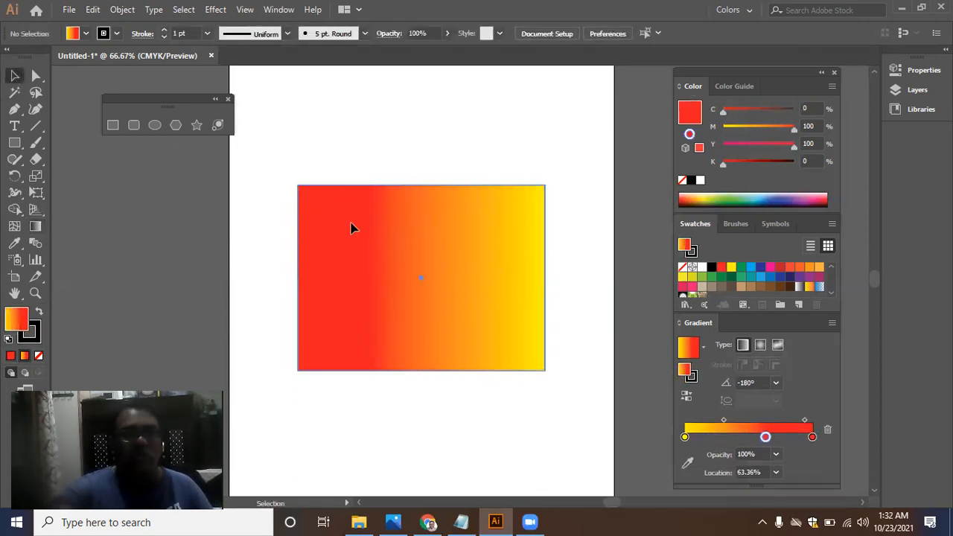
pyautogui.click(154, 125)
pyautogui.moveTo(399, 222); pyautogui.dragTo(572, 403)
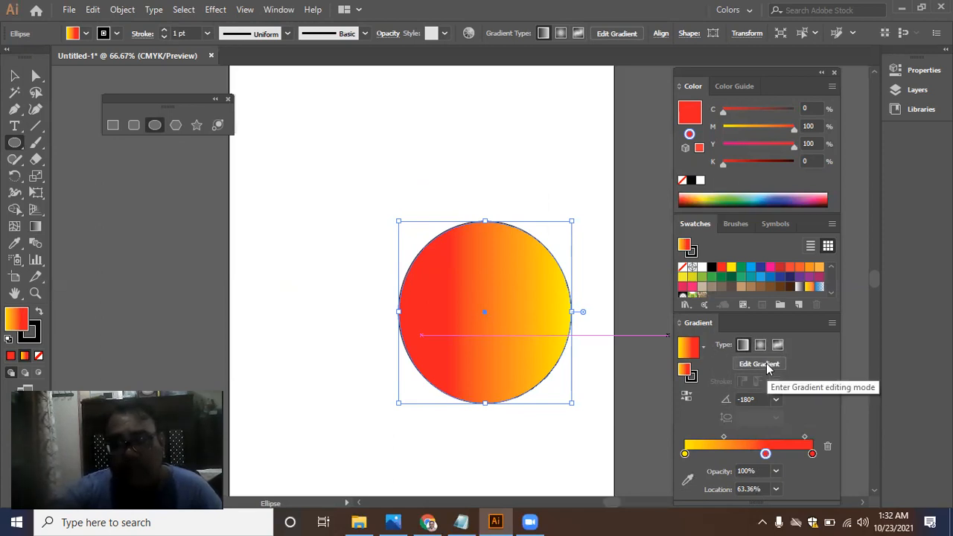
# Step: Enter and leave gradient editing on the ellipse, and move it slightly left and up
pyautogui.click(769, 368)
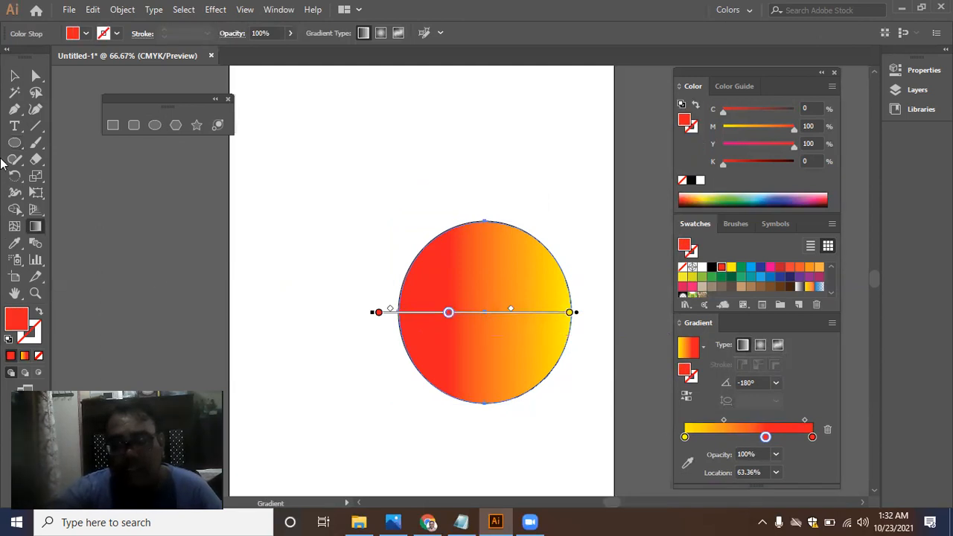
pyautogui.press('v')
pyautogui.moveTo(457, 255); pyautogui.dragTo(408, 245)
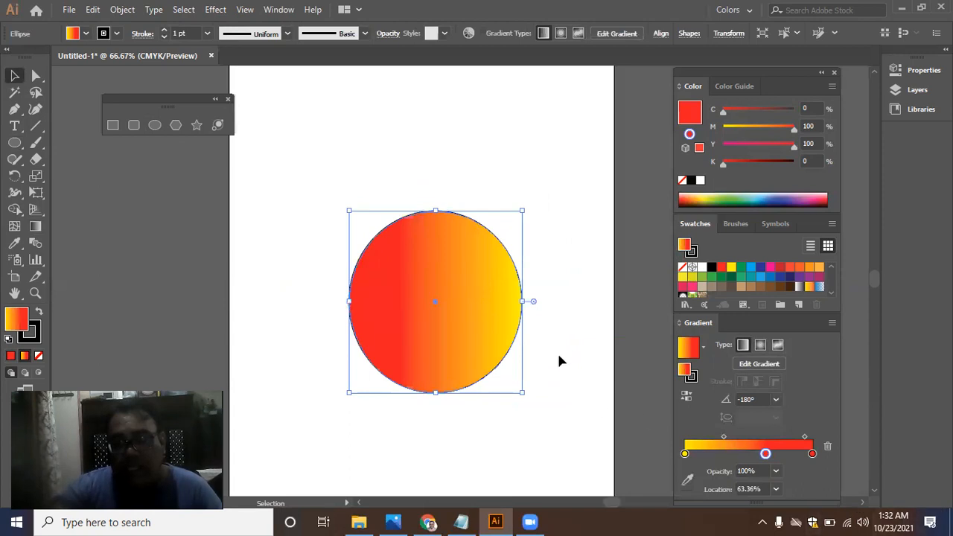
# Step: Change the ellipse's gradient type to Radial and remove the middle red stop
pyautogui.click(759, 347)
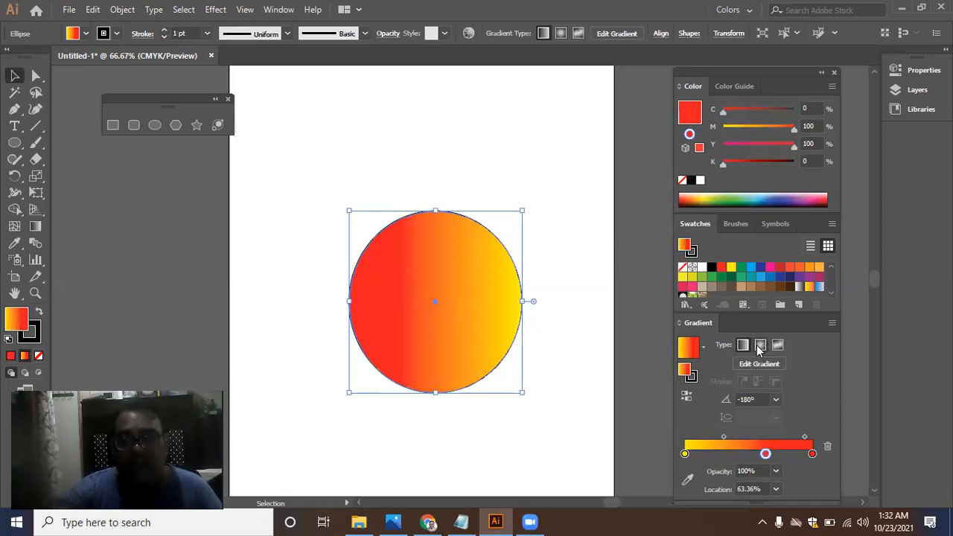
pyautogui.click(575, 392)
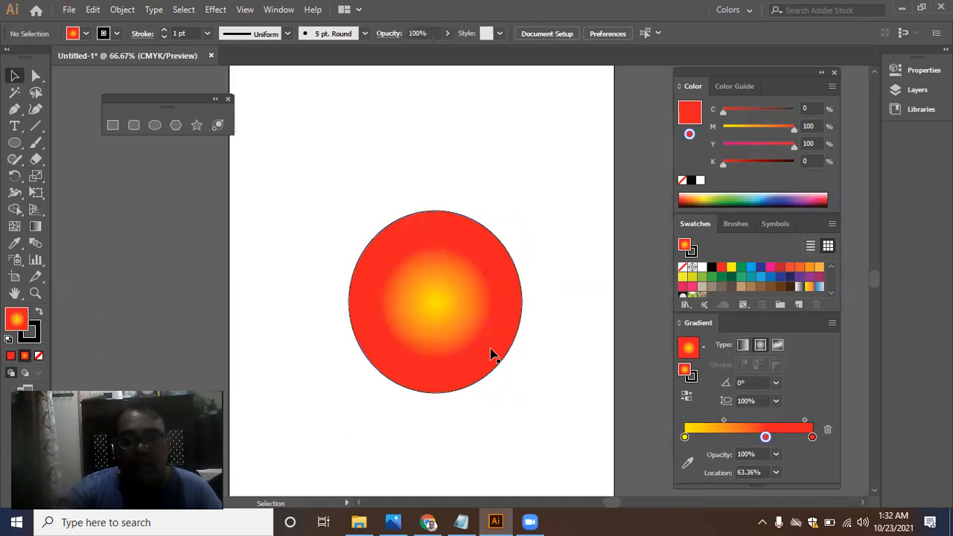
pyautogui.click(453, 347)
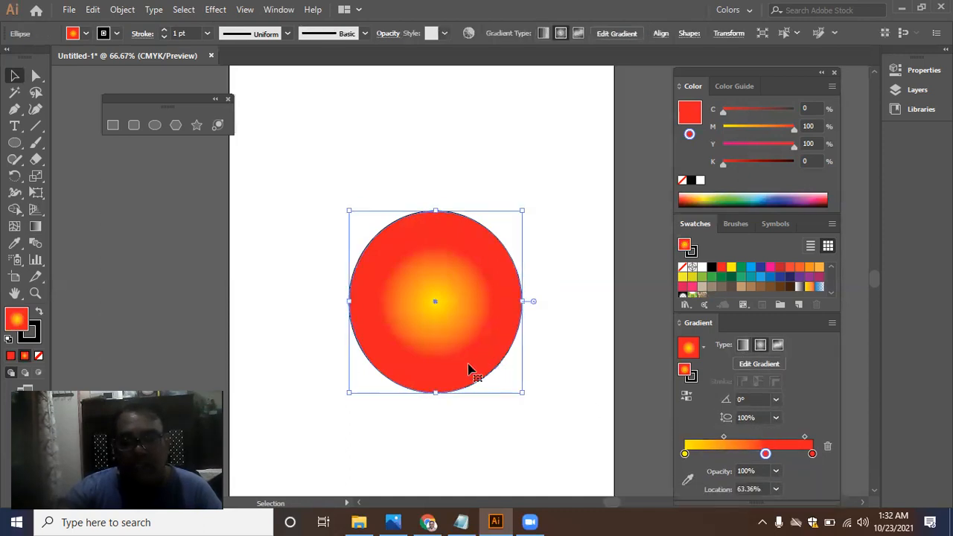
pyautogui.moveTo(764, 455); pyautogui.dragTo(721, 497)
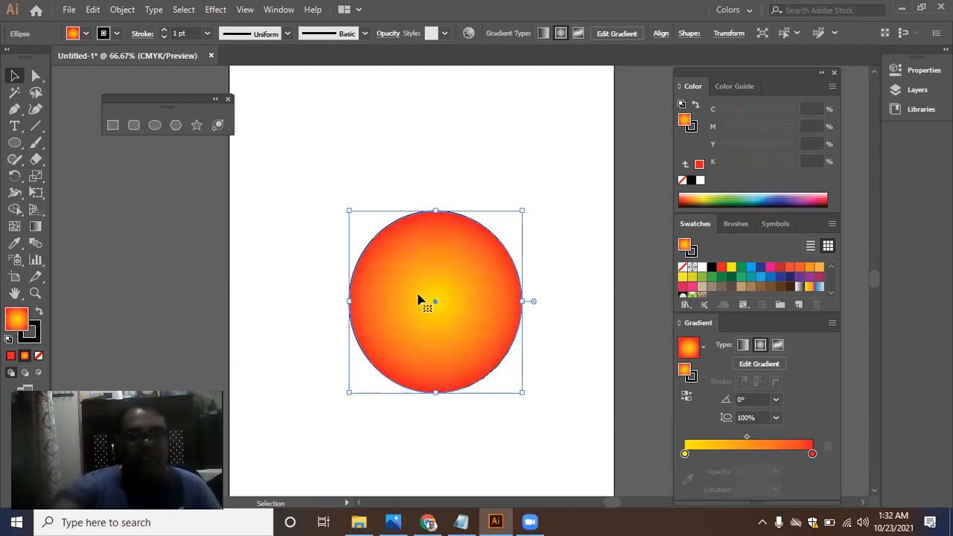
# Step: Redraw the ellipse's radial gradient at 10.2° with the Gradient tool, enlarge its radius and place its yellow center toward the ellipse's upper left
pyautogui.click(36, 228)
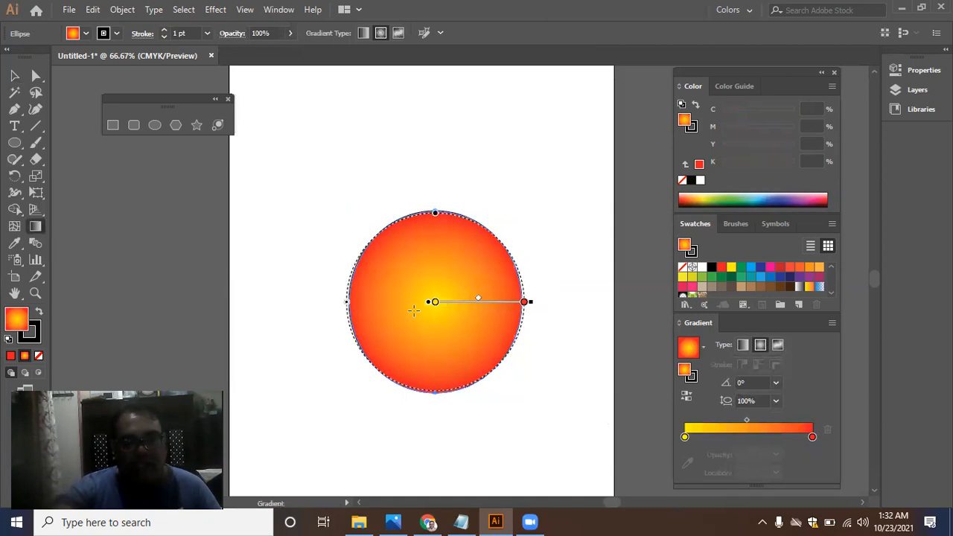
pyautogui.moveTo(436, 303); pyautogui.dragTo(412, 272)
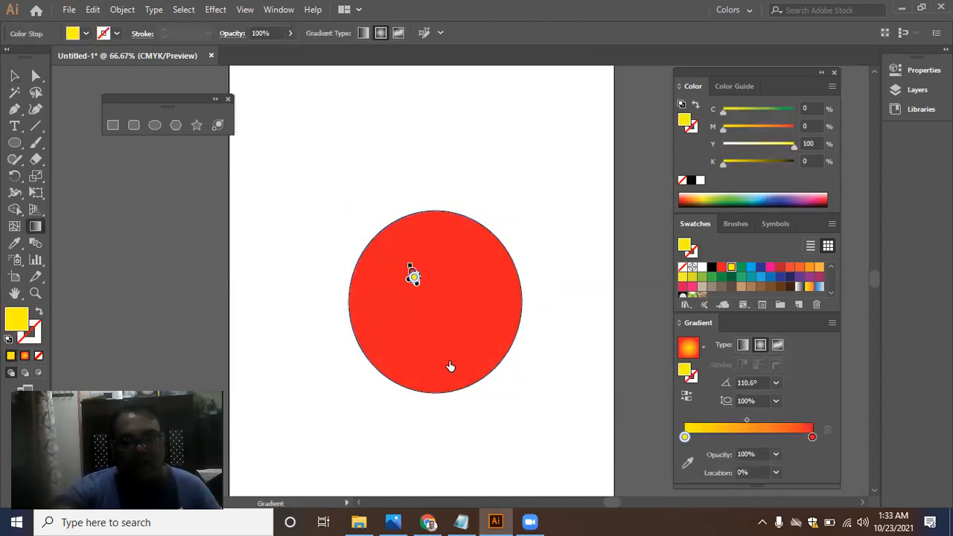
pyautogui.click(412, 274)
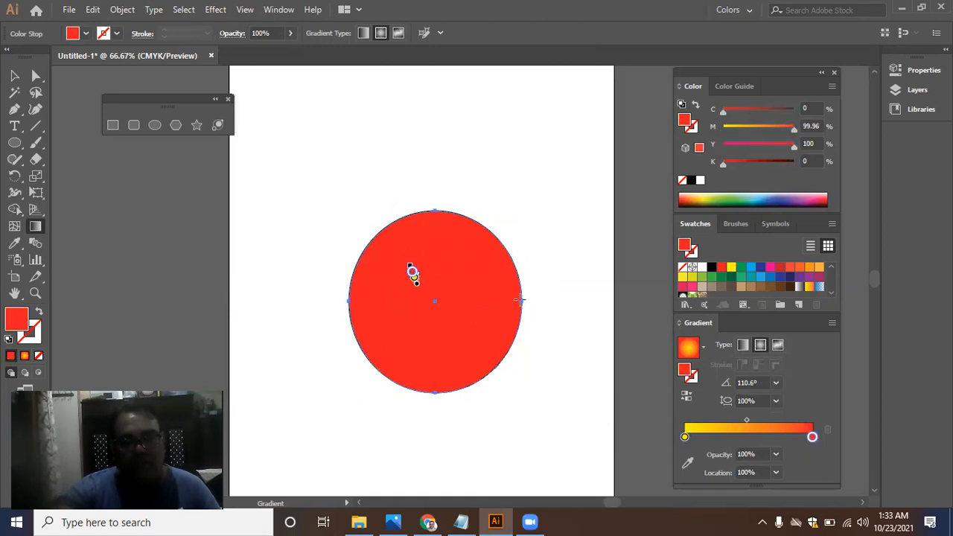
pyautogui.moveTo(521, 300); pyautogui.dragTo(554, 293)
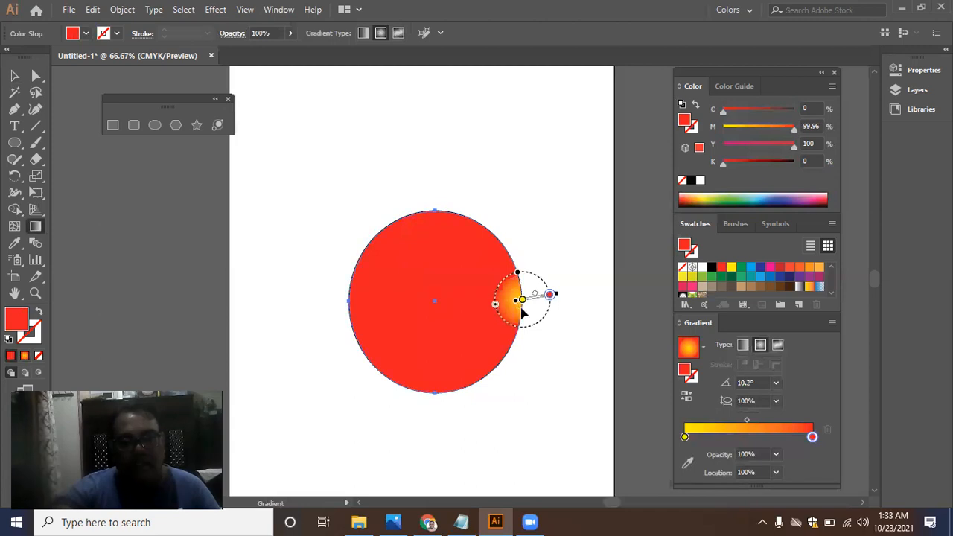
pyautogui.moveTo(497, 308); pyautogui.dragTo(401, 341)
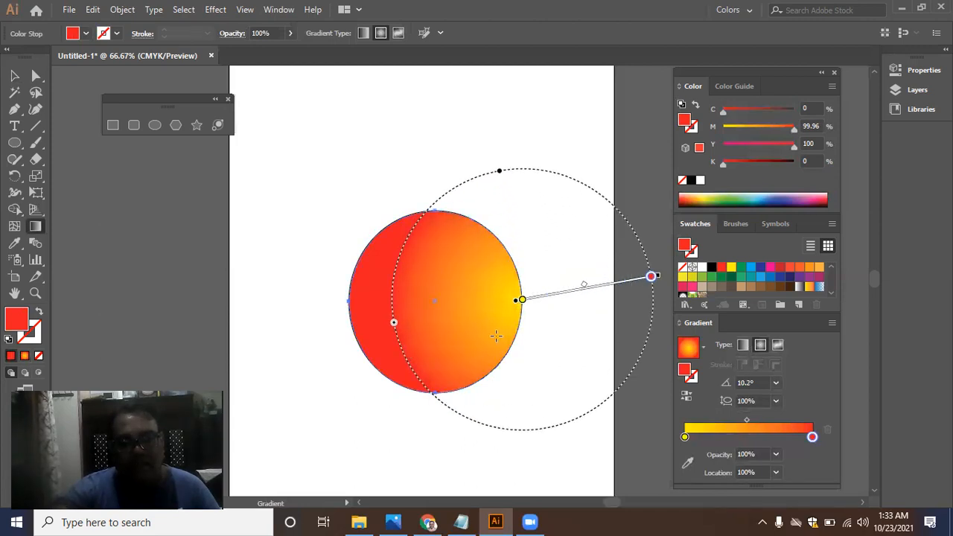
pyautogui.click(522, 300)
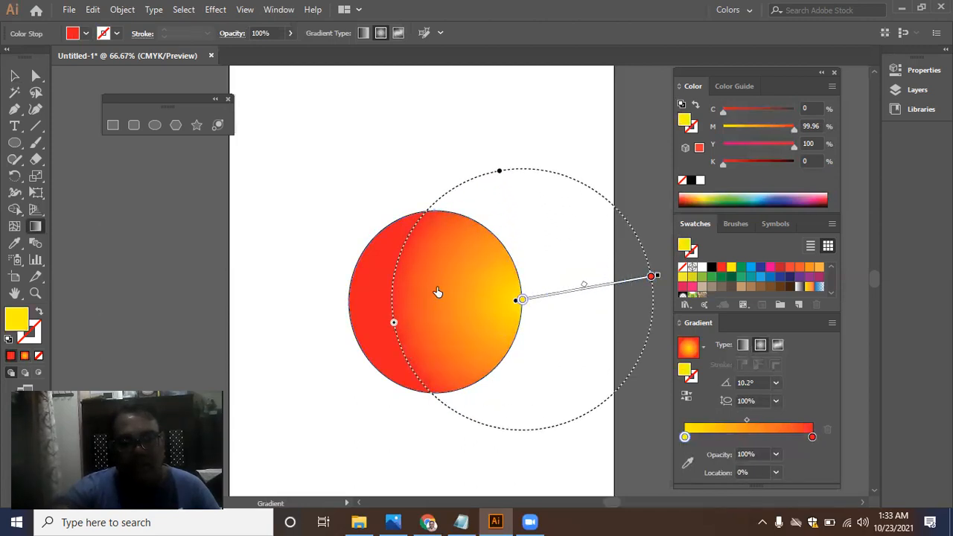
pyautogui.moveTo(568, 292)
pyautogui.mouseDown()
pyautogui.moveTo(451, 279)
pyautogui.moveTo(449, 263)
pyautogui.mouseUp()
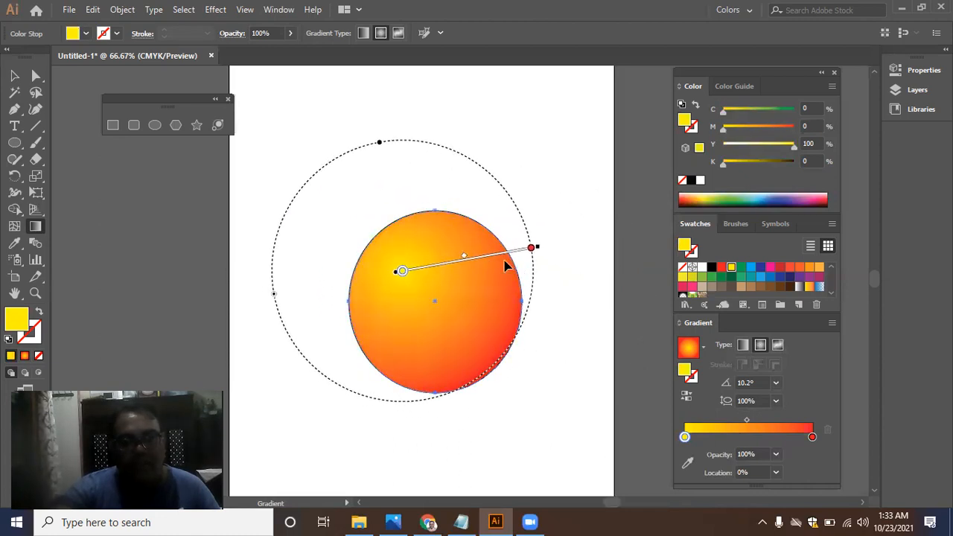
# Step: Shrink the radial gradient, move its yellow stop to 19.61%, and shift it past the ellipse's upper-left edge at a -49.7° angle
pyautogui.moveTo(533, 249); pyautogui.dragTo(477, 270)
pyautogui.moveTo(401, 272)
pyautogui.mouseDown()
pyautogui.moveTo(415, 269)
pyautogui.moveTo(399, 281)
pyautogui.moveTo(406, 254)
pyautogui.mouseUp()
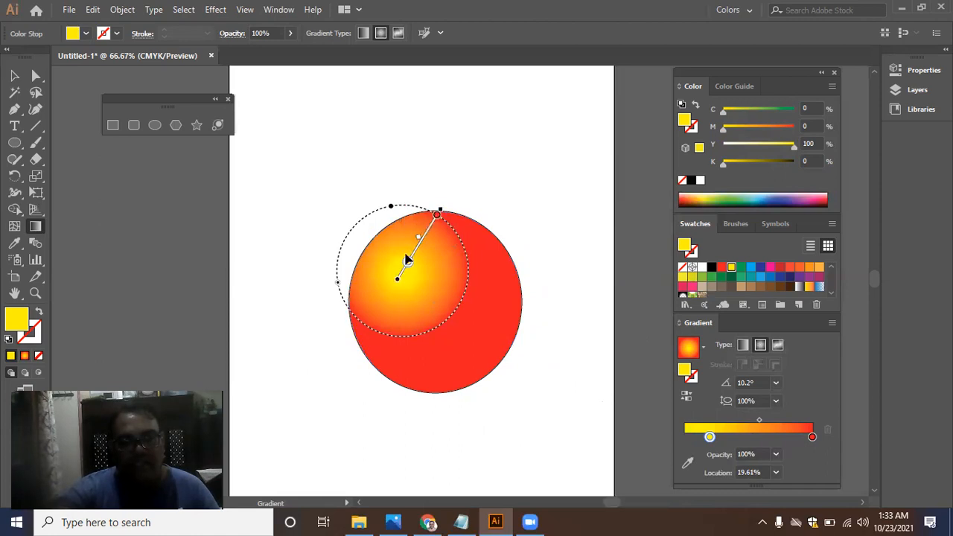
pyautogui.moveTo(368, 218)
pyautogui.mouseDown()
pyautogui.moveTo(380, 220)
pyautogui.moveTo(420, 280)
pyautogui.mouseUp()
pyautogui.moveTo(364, 216)
pyautogui.mouseDown()
pyautogui.moveTo(422, 293)
pyautogui.moveTo(349, 294)
pyautogui.moveTo(378, 335)
pyautogui.moveTo(439, 366)
pyautogui.mouseUp()
# Step: Move the radial gradient's yellow stop to 12.6% and rotate the gradient slightly counterclockwise
pyautogui.moveTo(393, 269)
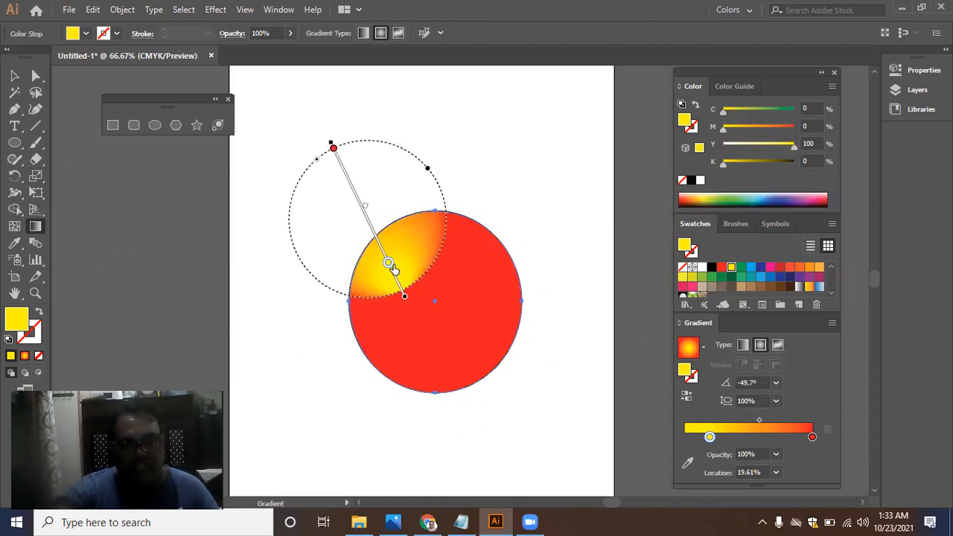
pyautogui.moveTo(389, 265)
pyautogui.mouseDown()
pyautogui.moveTo(400, 290)
pyautogui.moveTo(371, 224)
pyautogui.moveTo(399, 281)
pyautogui.moveTo(393, 272)
pyautogui.mouseUp()
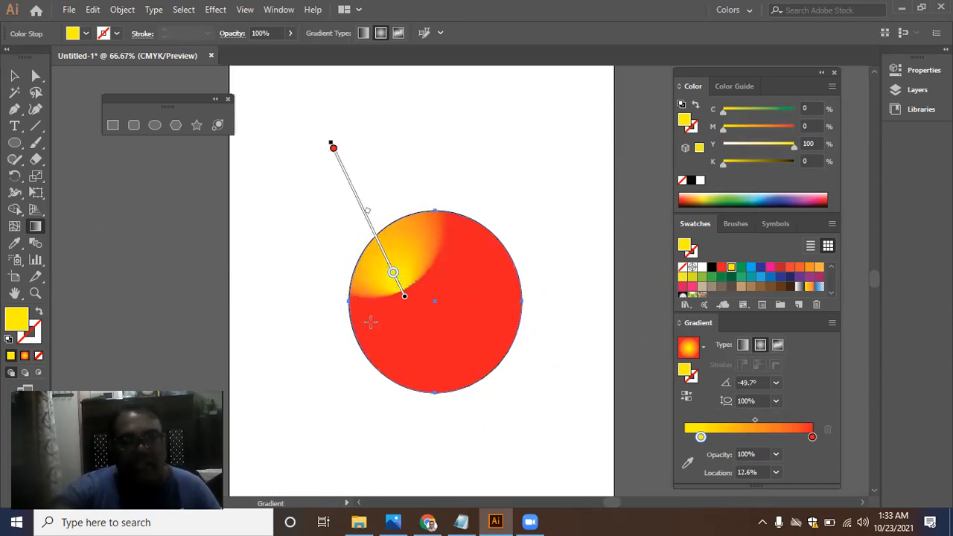
pyautogui.moveTo(436, 203)
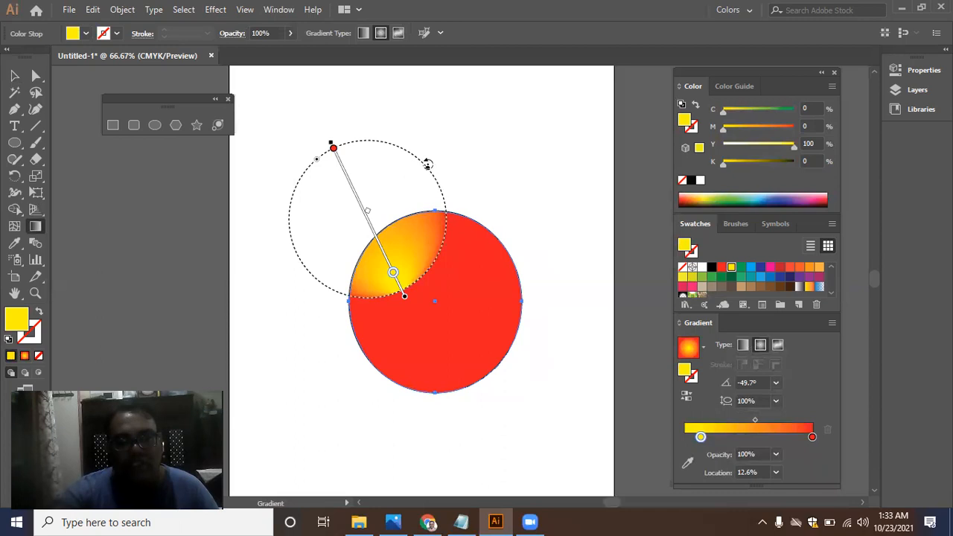
pyautogui.moveTo(422, 163)
pyautogui.mouseDown()
pyautogui.moveTo(375, 139)
pyautogui.moveTo(312, 149)
pyautogui.moveTo(409, 145)
pyautogui.mouseUp()
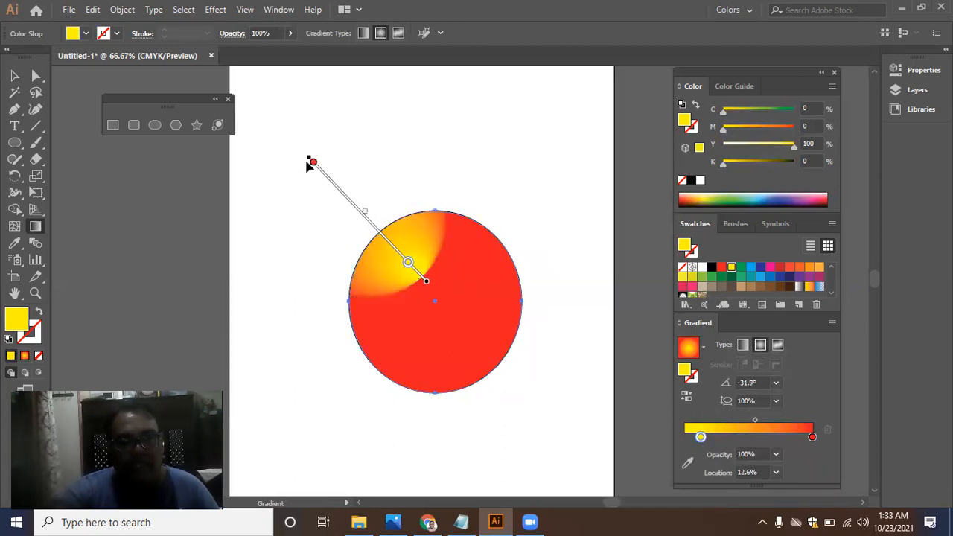
# Step: Move the radial gradient's red stop to 47.18% and shift the ellipse slightly to the left
pyautogui.click(311, 162)
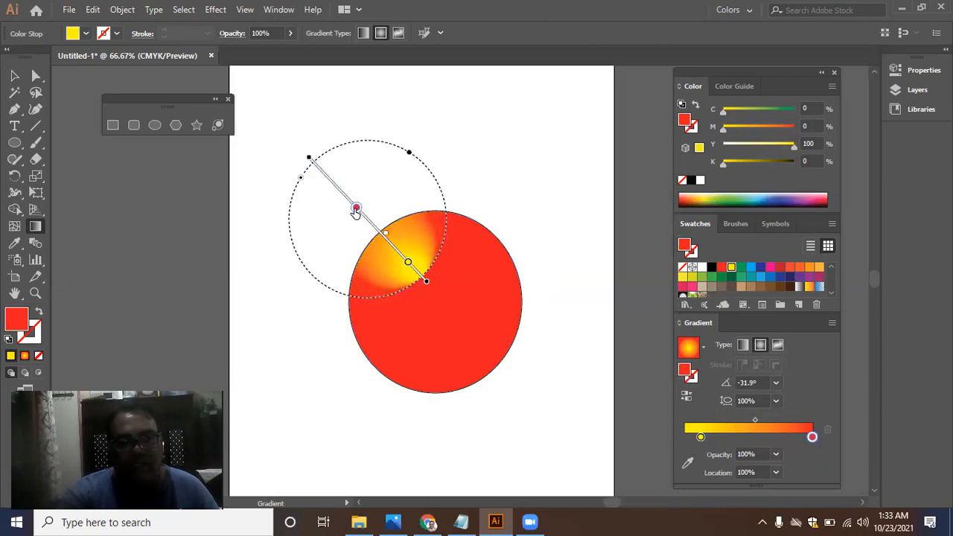
pyautogui.moveTo(357, 172); pyautogui.dragTo(358, 240)
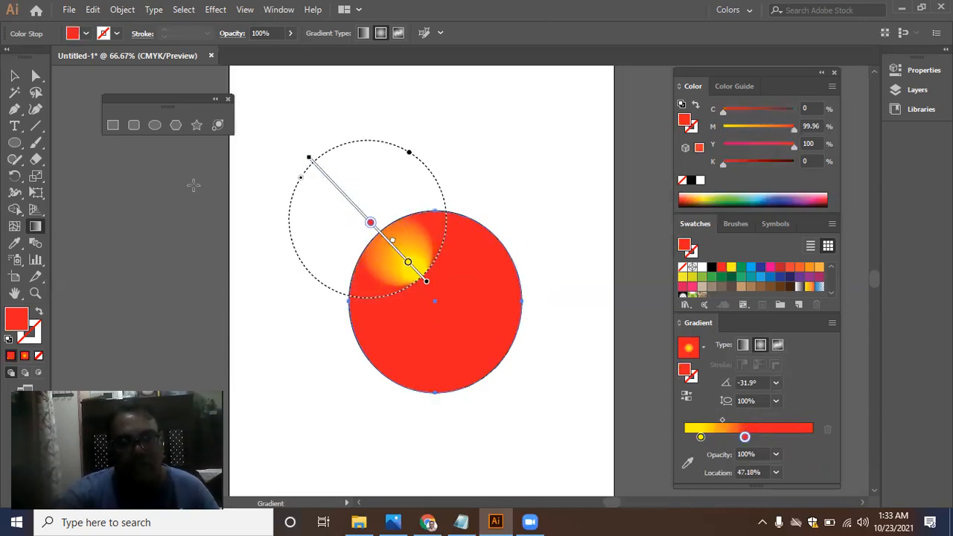
pyautogui.click(14, 76)
pyautogui.moveTo(408, 273)
pyautogui.mouseDown()
pyautogui.moveTo(400, 297)
pyautogui.moveTo(395, 277)
pyautogui.moveTo(416, 272)
pyautogui.mouseUp()
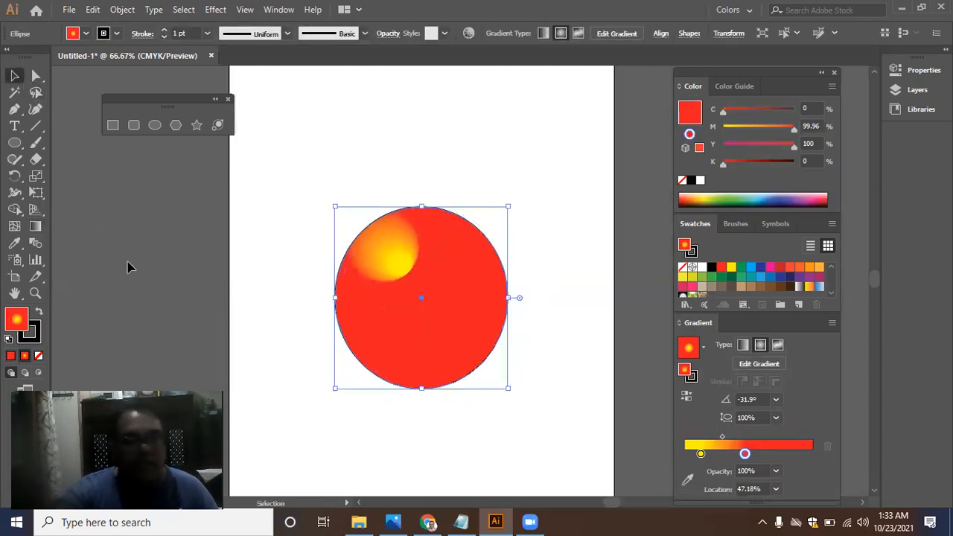
# Step: Rotate the ellipse's radial gradient to 2.5° with the Gradient tool
pyautogui.click(36, 227)
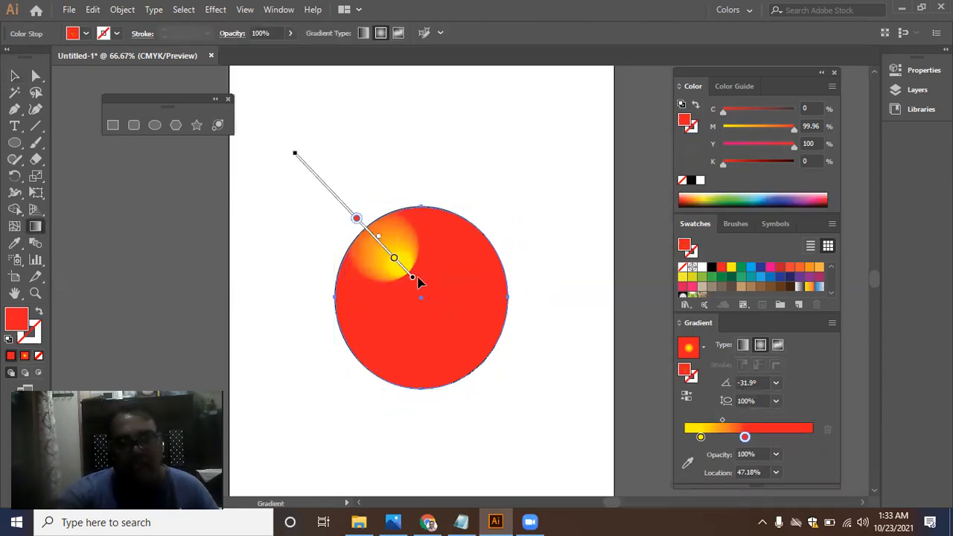
pyautogui.moveTo(400, 279)
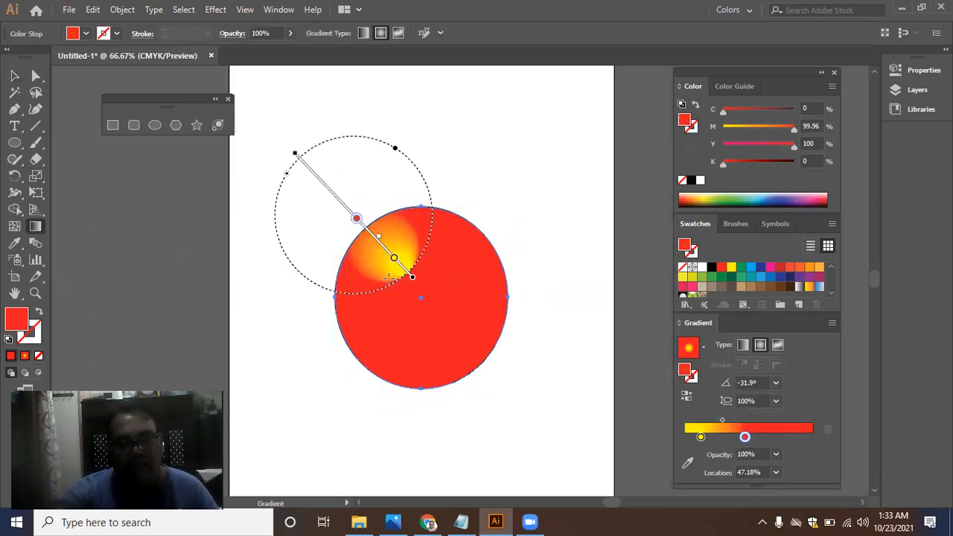
pyautogui.moveTo(328, 290)
pyautogui.mouseDown()
pyautogui.moveTo(358, 306)
pyautogui.moveTo(325, 279)
pyautogui.moveTo(314, 287)
pyautogui.moveTo(365, 323)
pyautogui.moveTo(348, 322)
pyautogui.mouseUp()
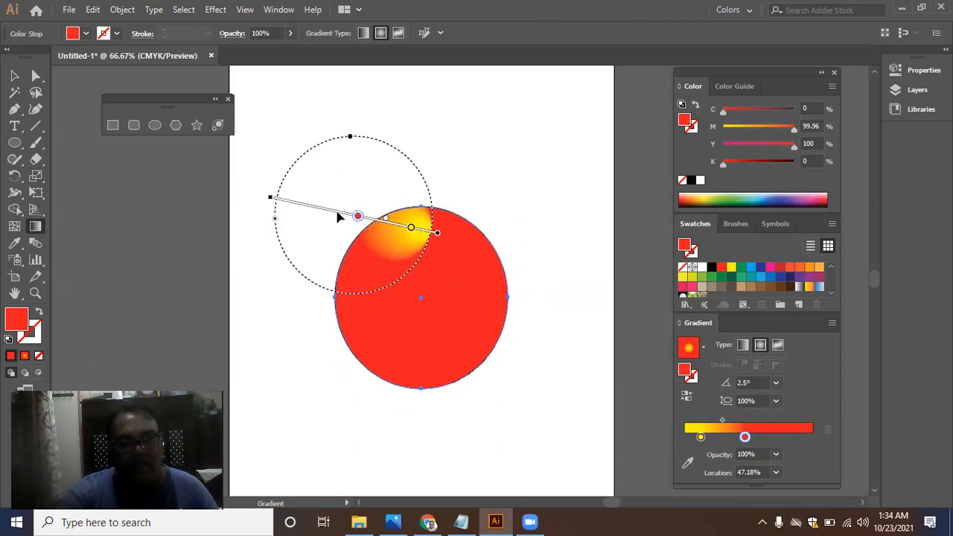
# Step: Shift the radial gradient further into the ellipse, moving its red stop outward and its yellow stop to 20.06%
pyautogui.moveTo(339, 215)
pyautogui.mouseDown()
pyautogui.moveTo(389, 270)
pyautogui.moveTo(320, 255)
pyautogui.moveTo(334, 259)
pyautogui.mouseUp()
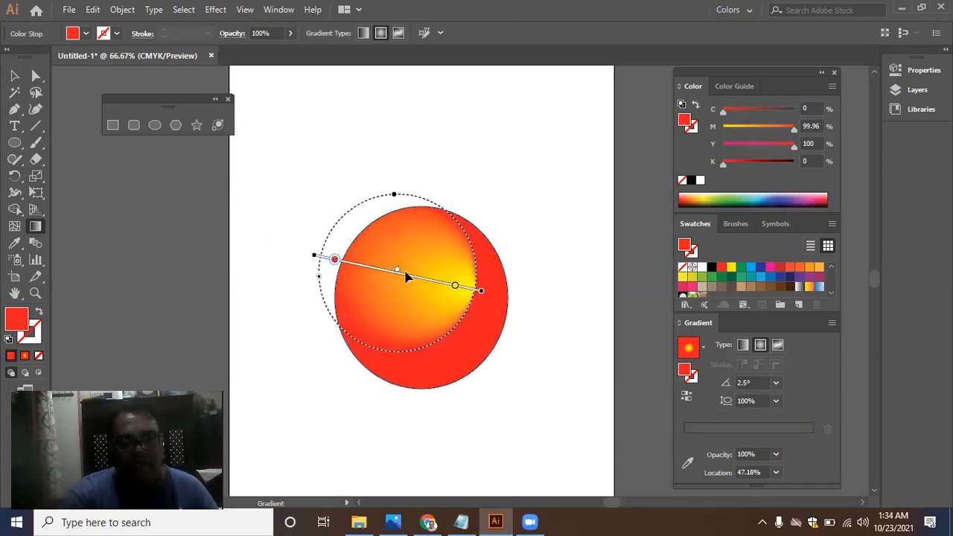
pyautogui.moveTo(443, 285)
pyautogui.mouseDown()
pyautogui.moveTo(358, 260)
pyautogui.moveTo(427, 281)
pyautogui.moveTo(396, 268)
pyautogui.moveTo(411, 269)
pyautogui.mouseUp()
pyautogui.moveTo(406, 278)
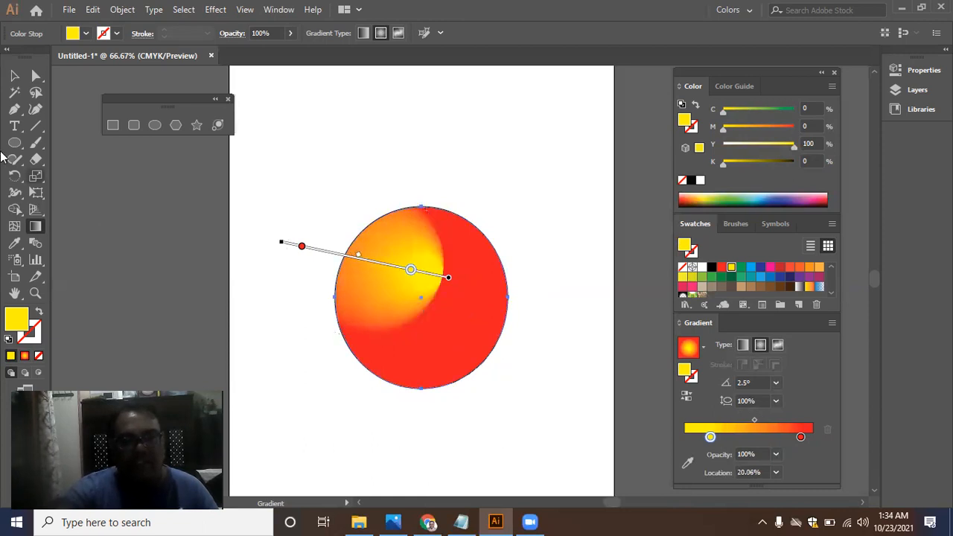
pyautogui.press('v')
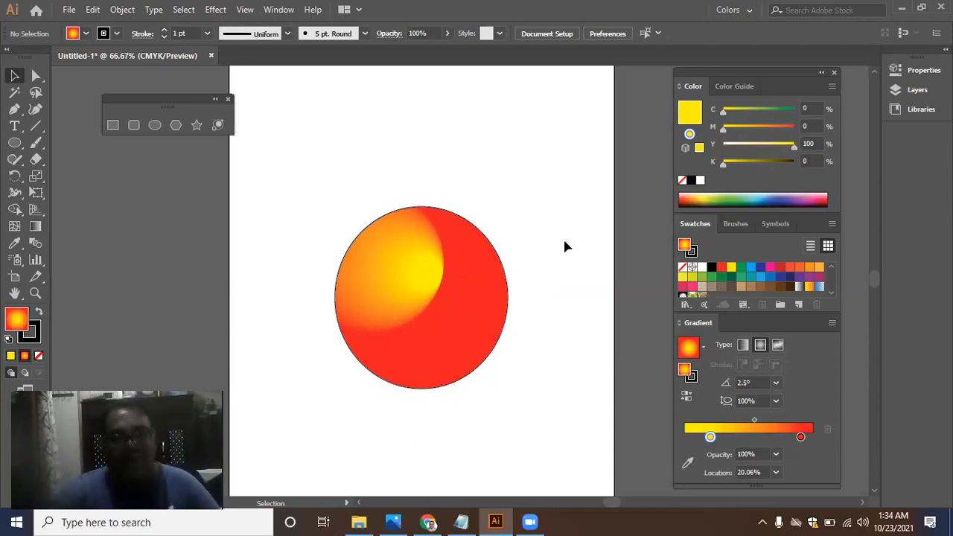
# Step: Move the ellipse slightly up and right, and redraw its radial gradient at -3° from its left edge with the red stop at 76.21%
pyautogui.moveTo(470, 324); pyautogui.dragTo(490, 307)
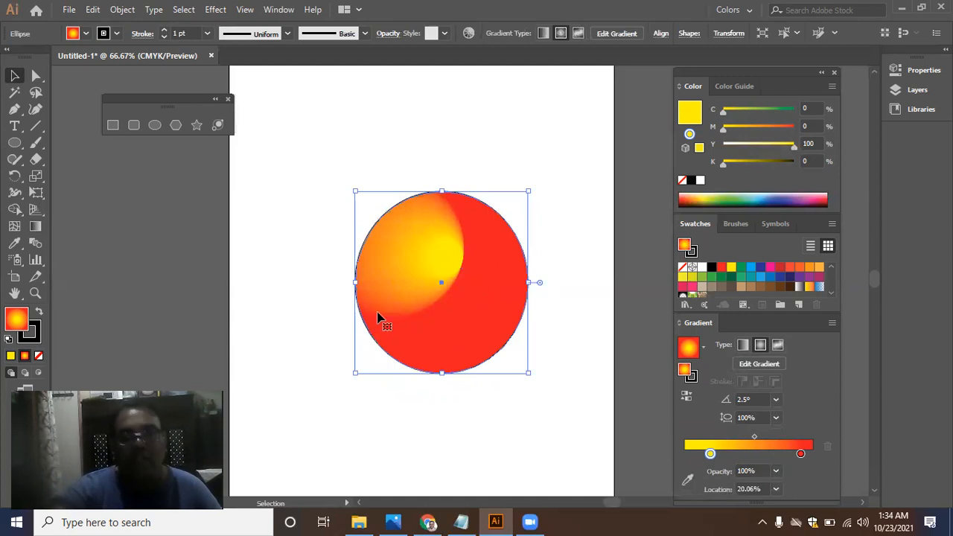
pyautogui.click(35, 226)
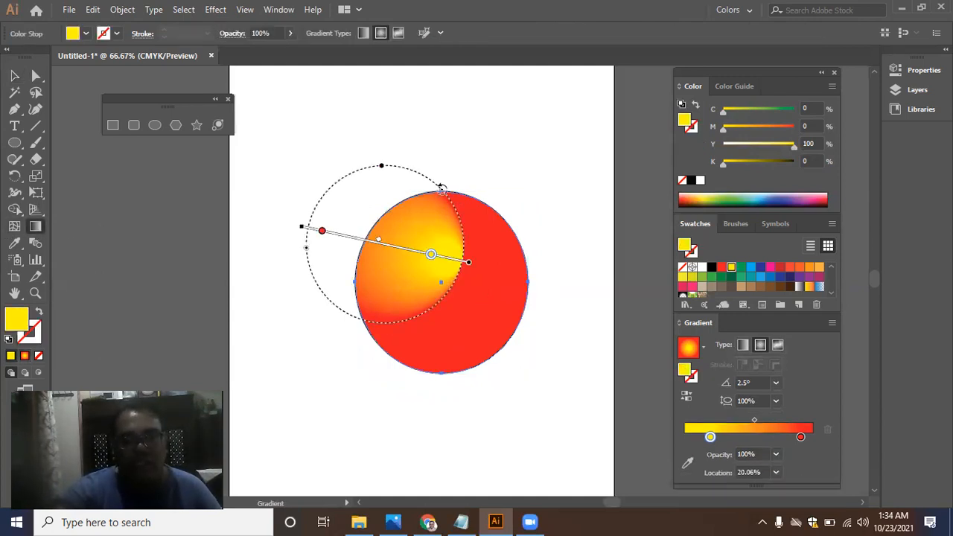
pyautogui.moveTo(442, 187)
pyautogui.mouseDown()
pyautogui.moveTo(463, 223)
pyautogui.moveTo(484, 228)
pyautogui.mouseUp()
pyautogui.moveTo(342, 199)
pyautogui.mouseDown()
pyautogui.moveTo(364, 222)
pyautogui.moveTo(358, 215)
pyautogui.mouseUp()
pyautogui.moveTo(330, 184)
pyautogui.mouseDown()
pyautogui.moveTo(351, 206)
pyautogui.moveTo(313, 189)
pyautogui.moveTo(331, 197)
pyautogui.mouseUp()
pyautogui.moveTo(374, 235)
pyautogui.mouseDown()
pyautogui.moveTo(410, 268)
pyautogui.moveTo(404, 251)
pyautogui.moveTo(388, 251)
pyautogui.mouseUp()
pyautogui.moveTo(348, 281)
pyautogui.mouseDown()
pyautogui.moveTo(447, 315)
pyautogui.moveTo(521, 278)
pyautogui.moveTo(555, 249)
pyautogui.moveTo(558, 290)
pyautogui.mouseUp()
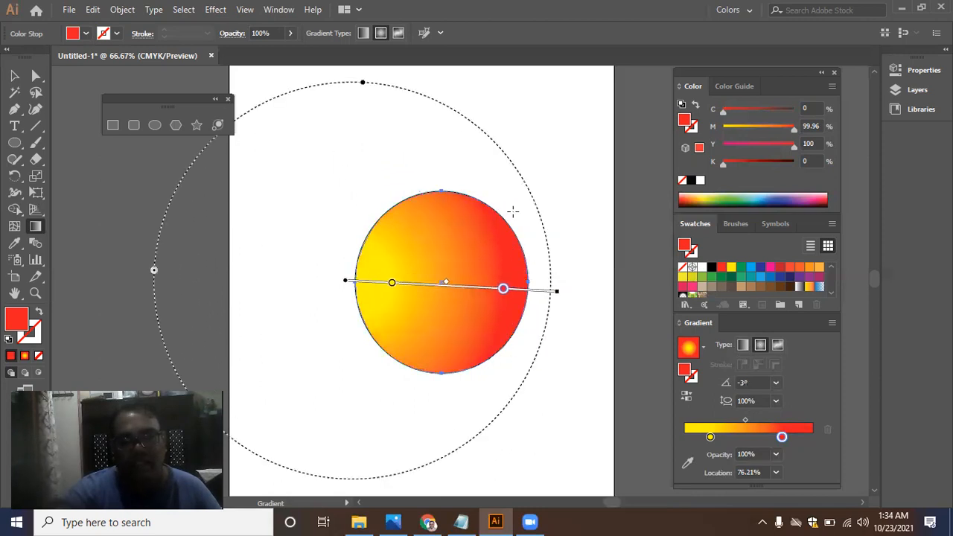
# Step: Flatten the radial gradient to a 50.1% aspect ratio and redraw it outward from near the ellipse's center
pyautogui.moveTo(362, 83); pyautogui.dragTo(358, 181)
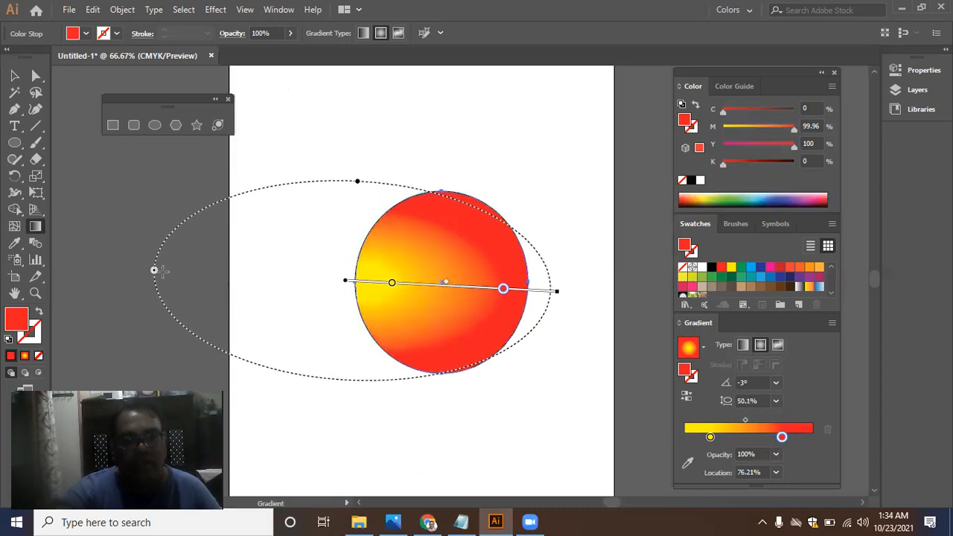
pyautogui.moveTo(155, 275); pyautogui.dragTo(272, 277)
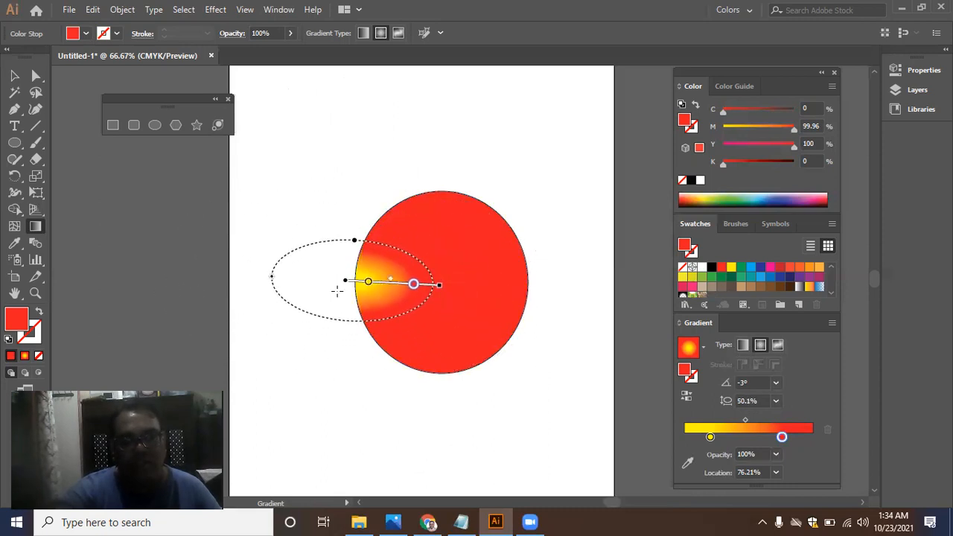
pyautogui.moveTo(403, 288); pyautogui.dragTo(594, 291)
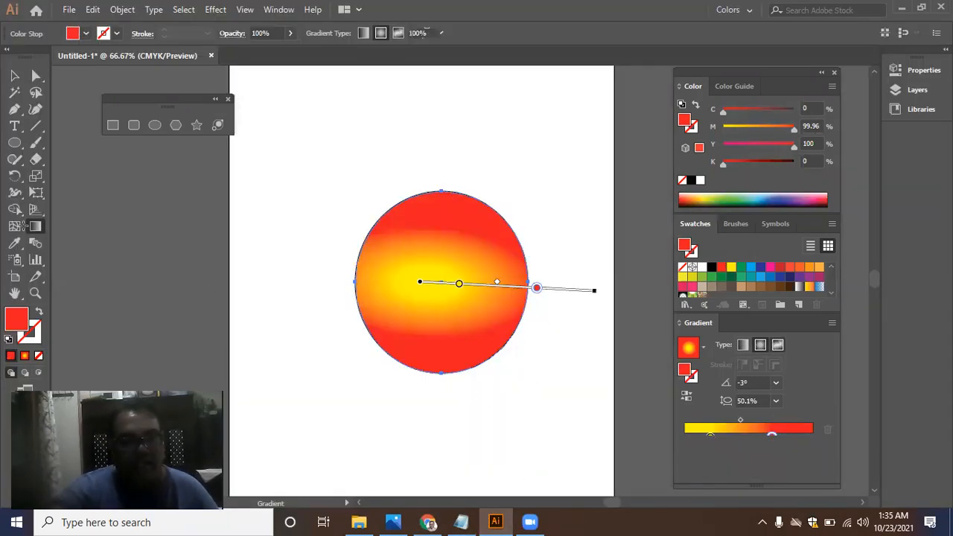
# Step: Switch the ellipse's fill between Radial and Freeform gradients and add a white freeform point near its lower-right edge
pyautogui.click(15, 76)
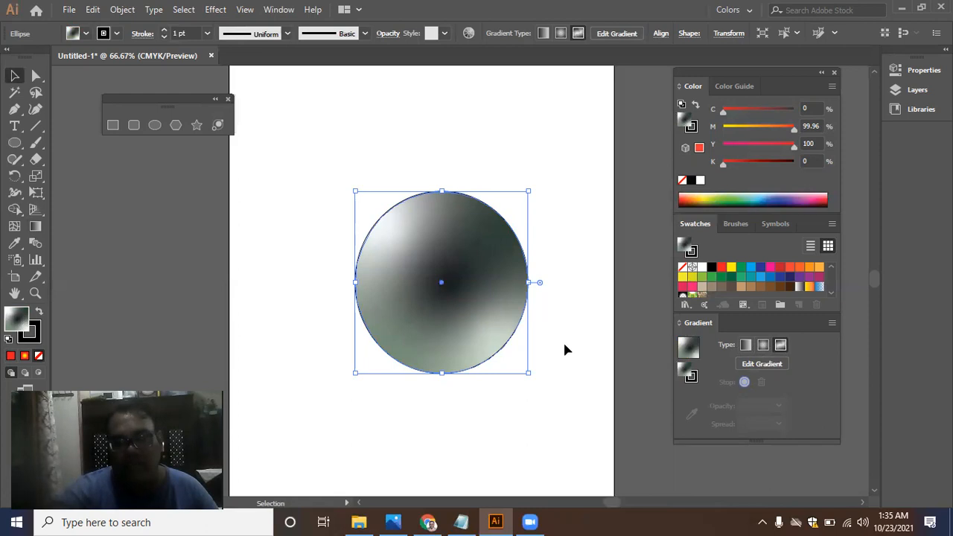
pyautogui.click(762, 350)
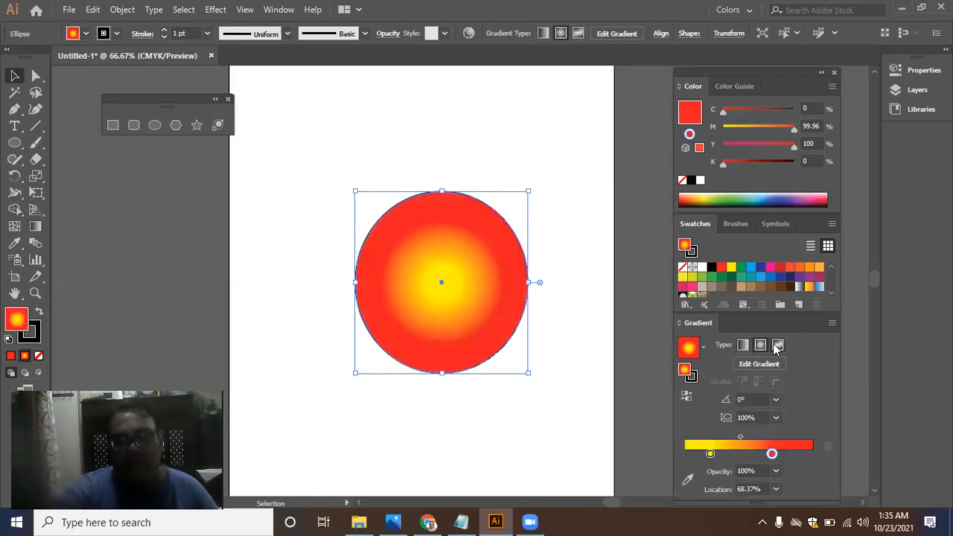
pyautogui.click(492, 314)
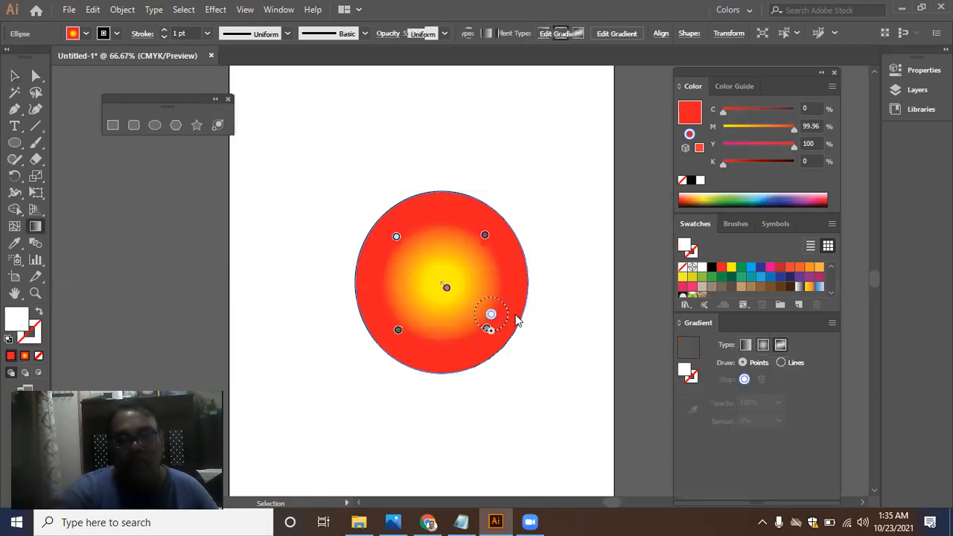
pyautogui.click(516, 315)
pyautogui.click(14, 75)
pyautogui.click(431, 262)
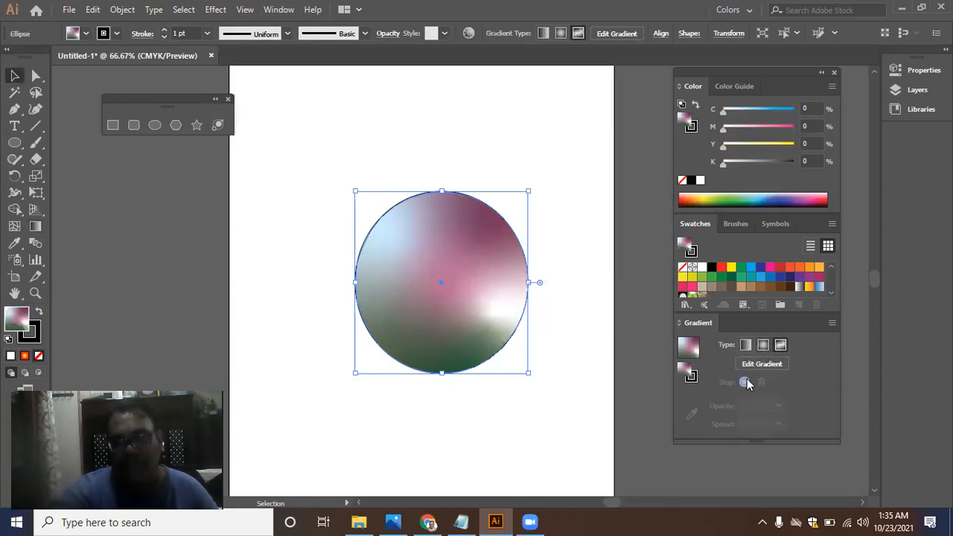
# Step: Reposition the ellipse and change its fill to a Linear gradient at a -180° angle
pyautogui.moveTo(368, 354); pyautogui.dragTo(426, 329)
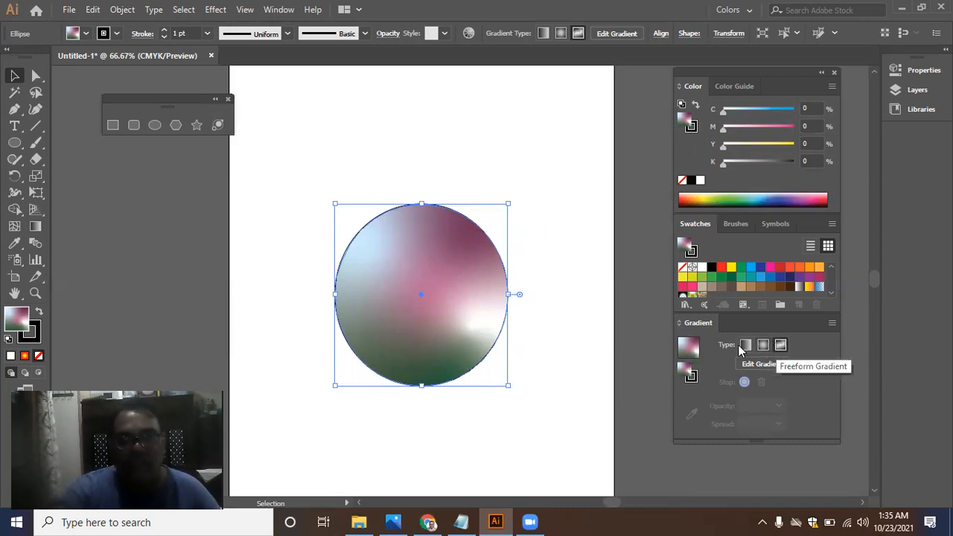
pyautogui.moveTo(399, 296)
pyautogui.mouseDown()
pyautogui.moveTo(364, 323)
pyautogui.moveTo(402, 305)
pyautogui.mouseUp()
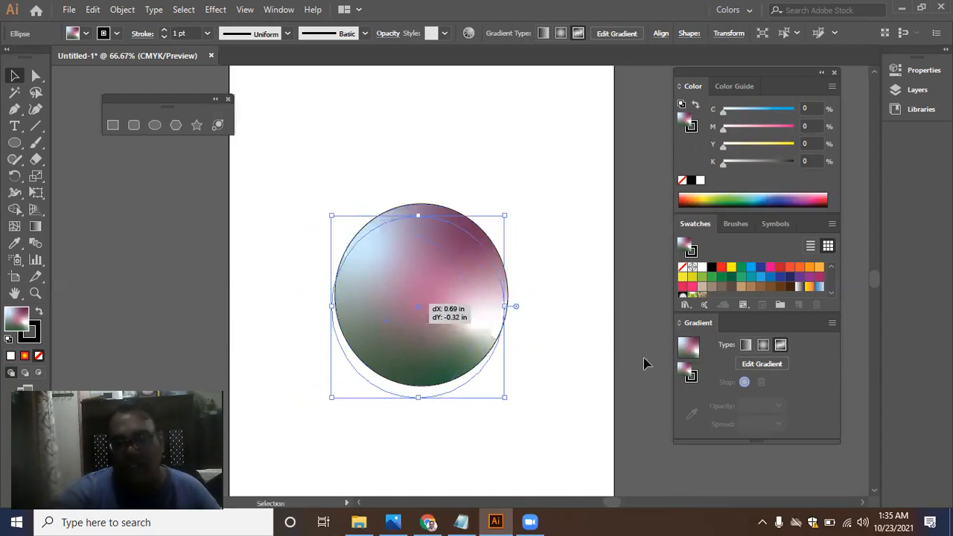
pyautogui.click(761, 346)
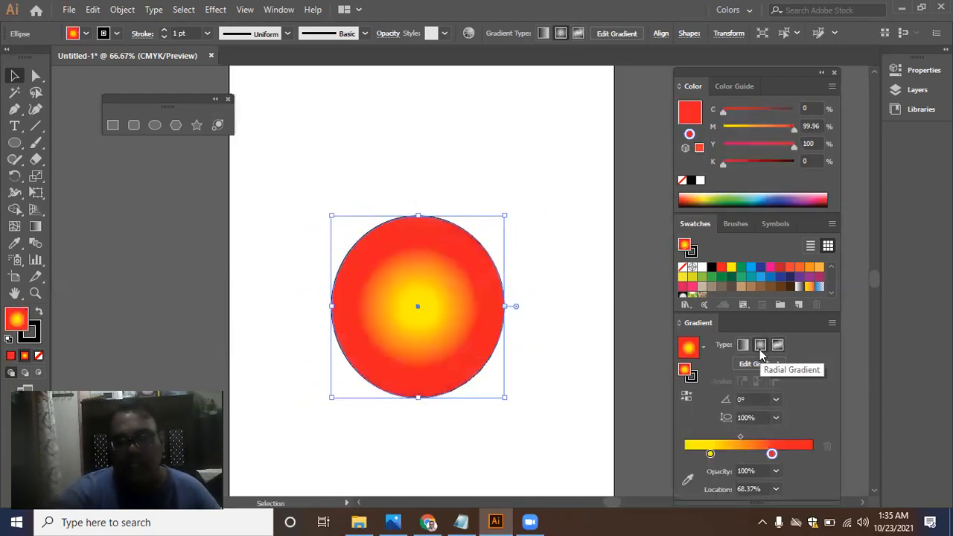
pyautogui.click(744, 348)
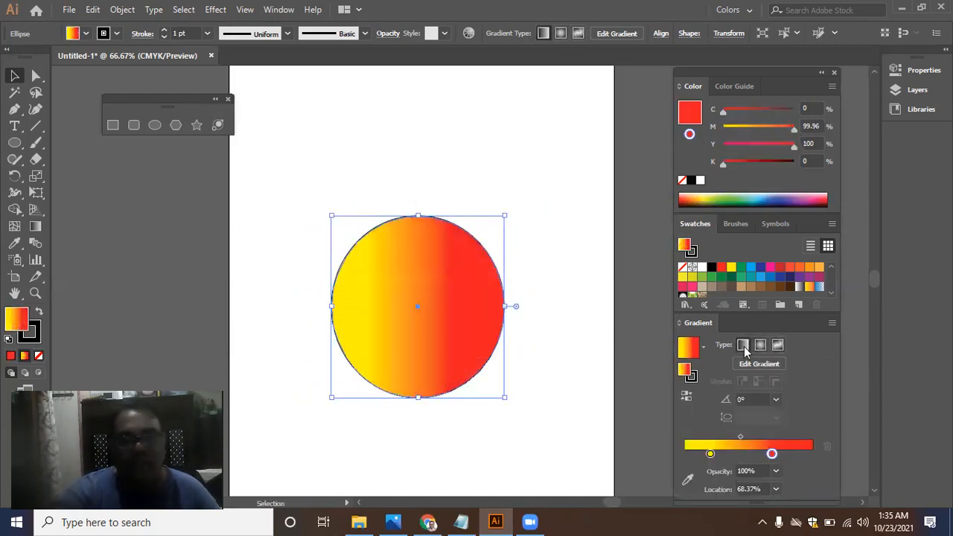
pyautogui.moveTo(372, 298); pyautogui.dragTo(392, 283)
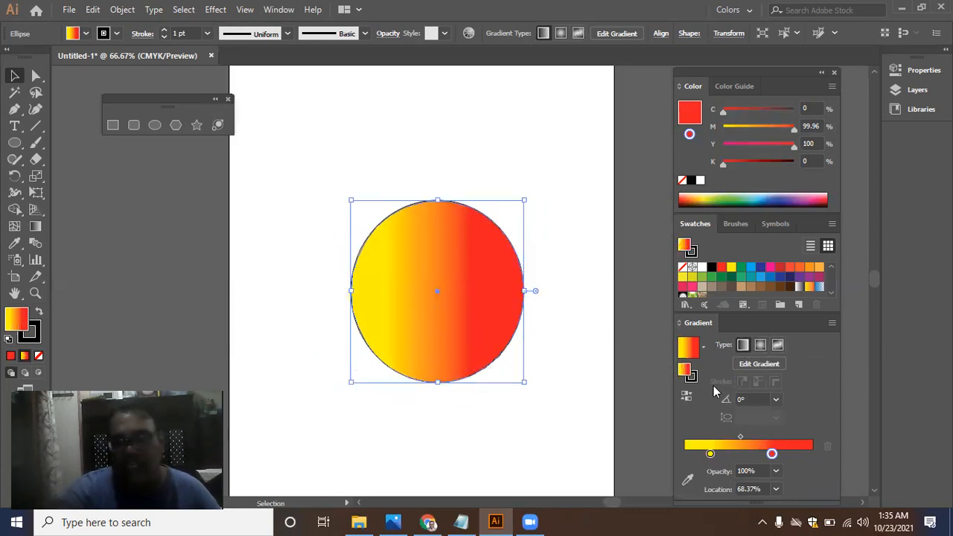
pyautogui.moveTo(438, 344); pyautogui.dragTo(419, 344)
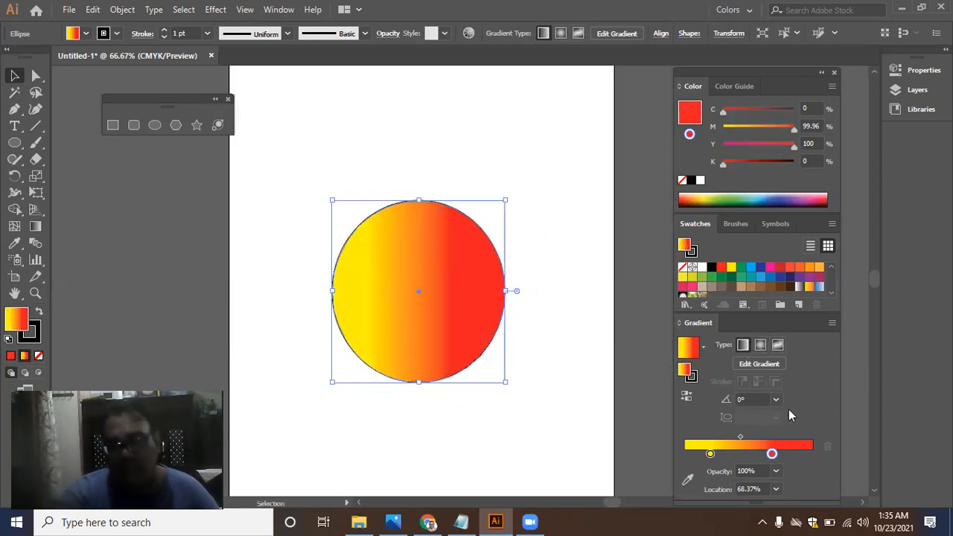
pyautogui.click(777, 400)
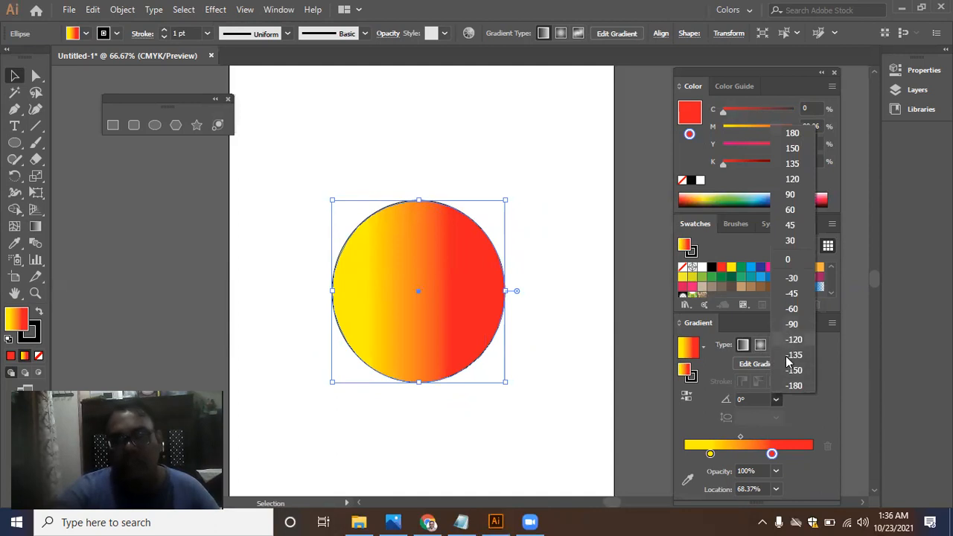
pyautogui.click(782, 387)
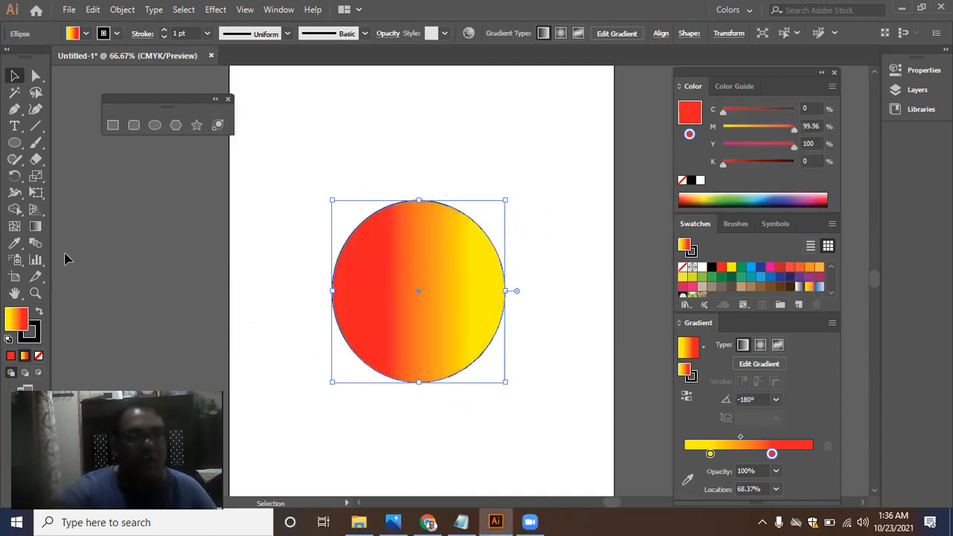
# Step: Redraw the linear gradient vertically at 90°, move its red stop to 60.05% and shift the midpoint toward yellow
pyautogui.click(35, 227)
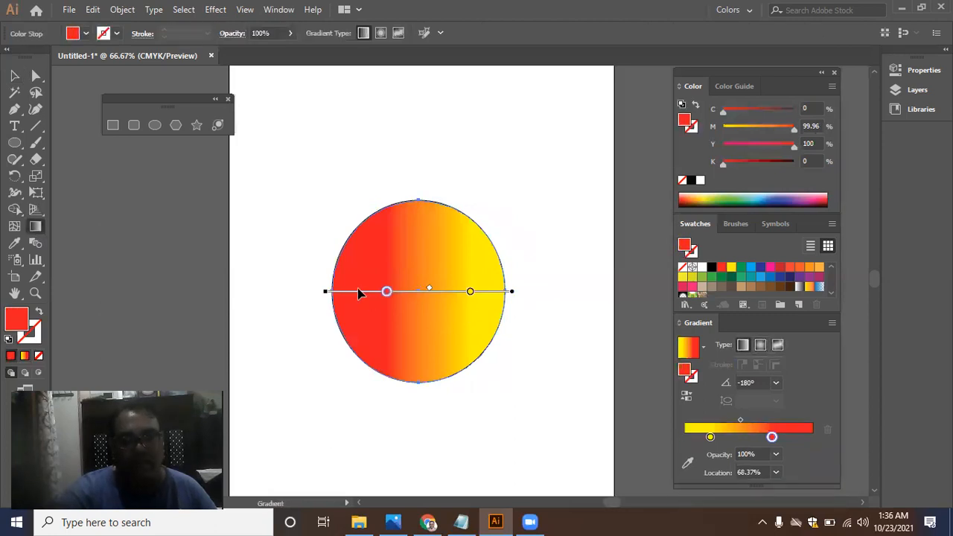
pyautogui.moveTo(389, 297)
pyautogui.mouseDown()
pyautogui.moveTo(497, 309)
pyautogui.moveTo(387, 313)
pyautogui.mouseUp()
pyautogui.moveTo(501, 308); pyautogui.dragTo(265, 308)
pyautogui.moveTo(310, 267); pyautogui.dragTo(537, 268)
pyautogui.moveTo(423, 182)
pyautogui.mouseDown()
pyautogui.moveTo(404, 434)
pyautogui.moveTo(399, 128)
pyautogui.mouseUp()
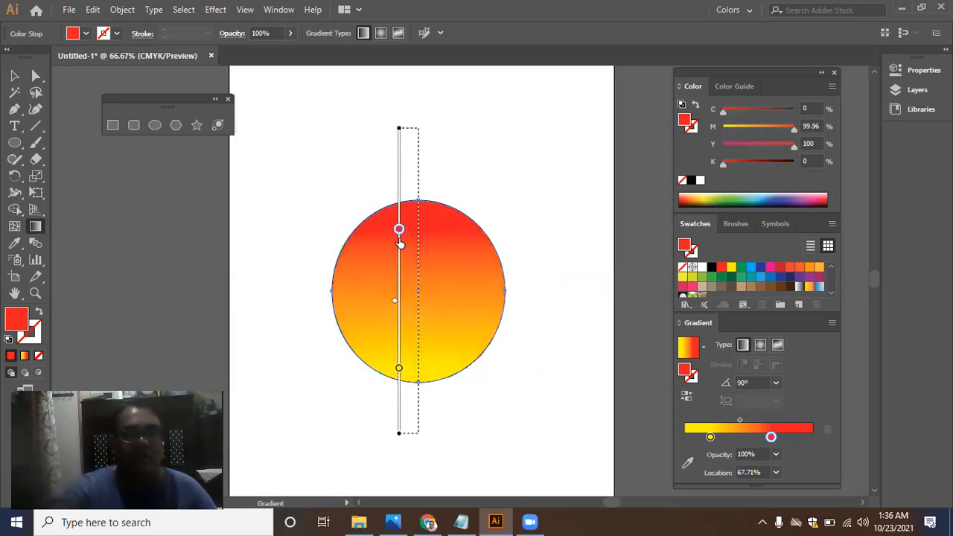
pyautogui.moveTo(400, 230); pyautogui.dragTo(399, 251)
pyautogui.moveTo(394, 311); pyautogui.dragTo(395, 327)
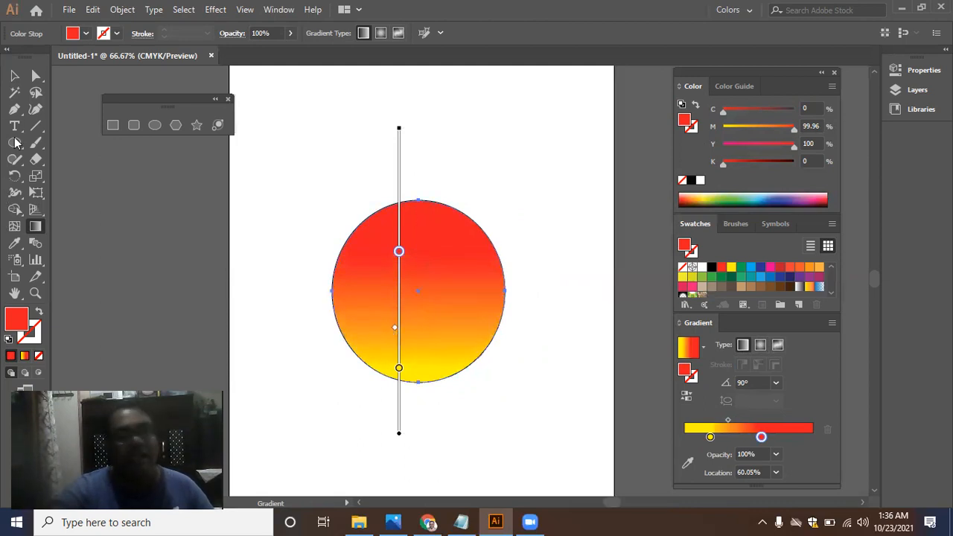
# Step: Delete the gradient-filled ellipse from the artboard
pyautogui.click(14, 75)
pyautogui.moveTo(460, 337); pyautogui.dragTo(412, 343)
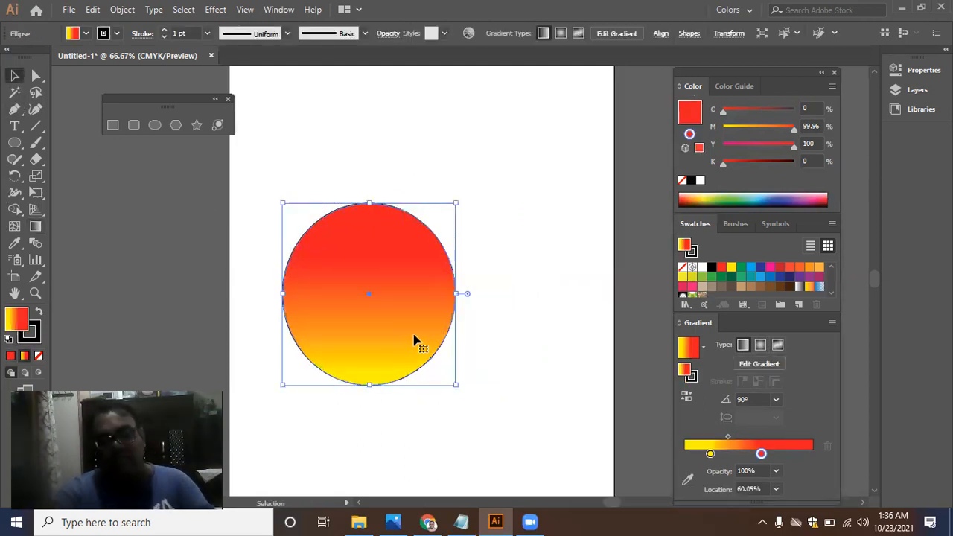
pyautogui.press('Delete')
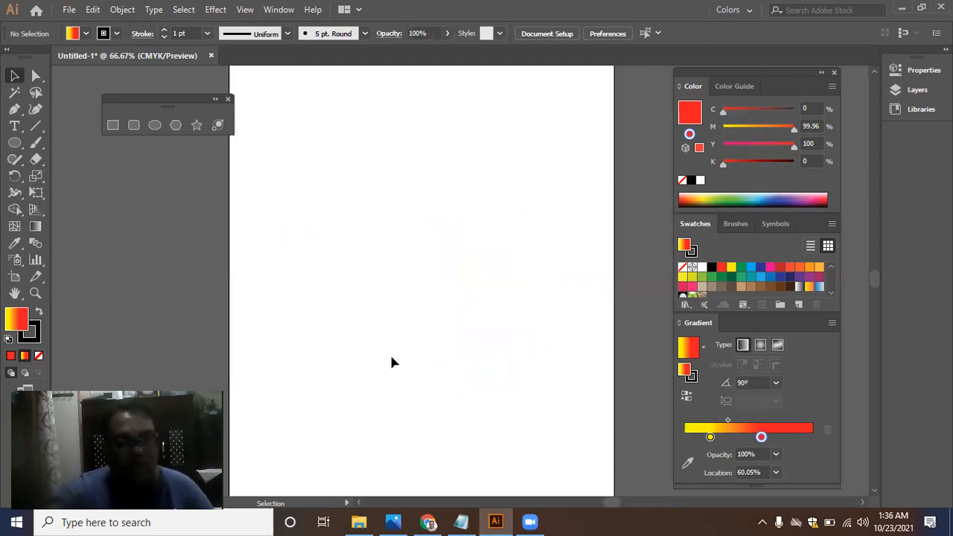
# Step: Draw a square in the artboard's upper-left area with the teal swatch fill (C 80, M 10, Y 45, K 0)
pyautogui.click(751, 277)
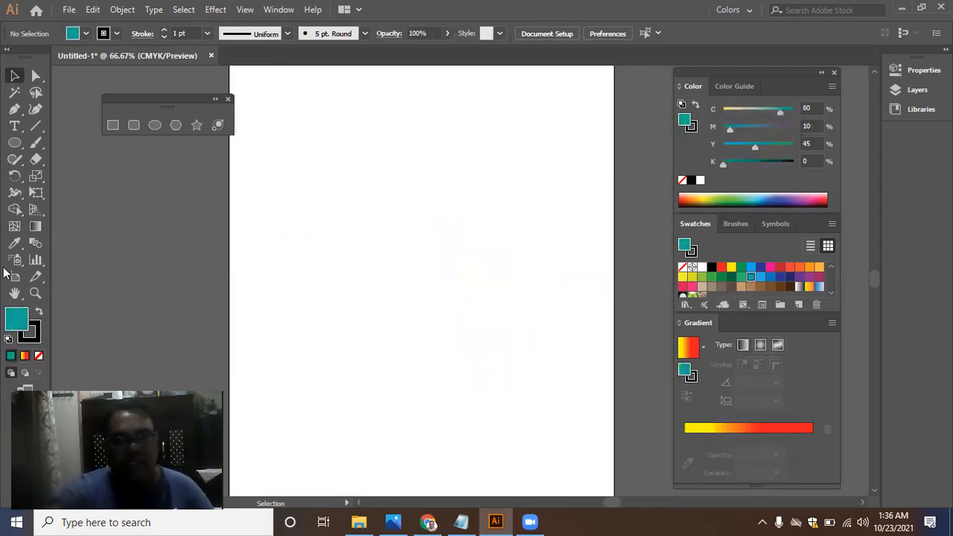
pyautogui.click(113, 128)
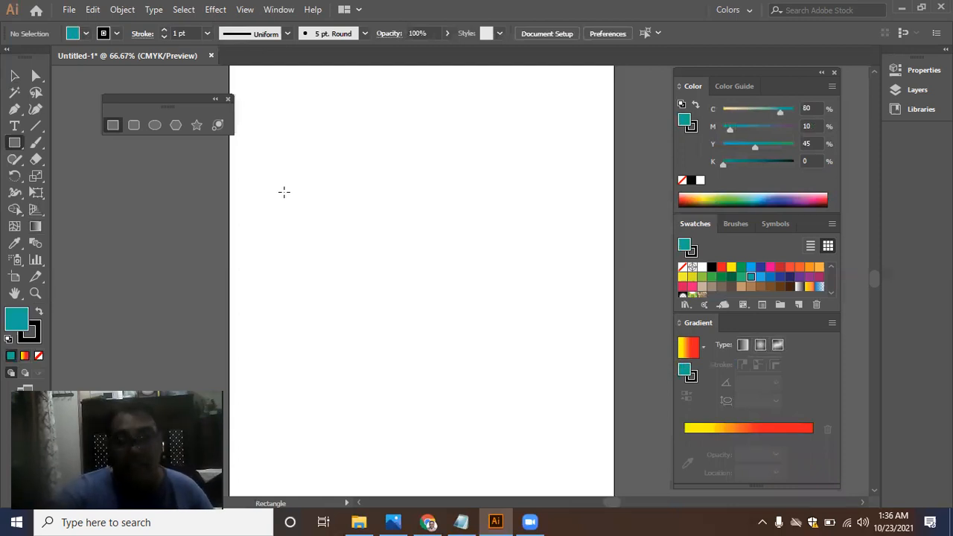
pyautogui.moveTo(293, 188); pyautogui.dragTo(407, 301)
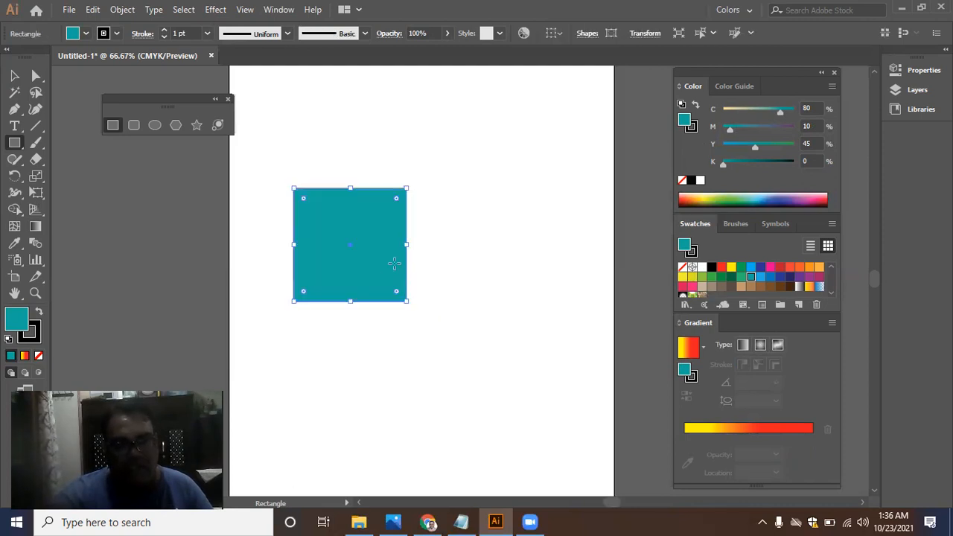
# Step: Remove the square's fill and scale the square down proportionally to about 2.3 in wide
pyautogui.click(14, 74)
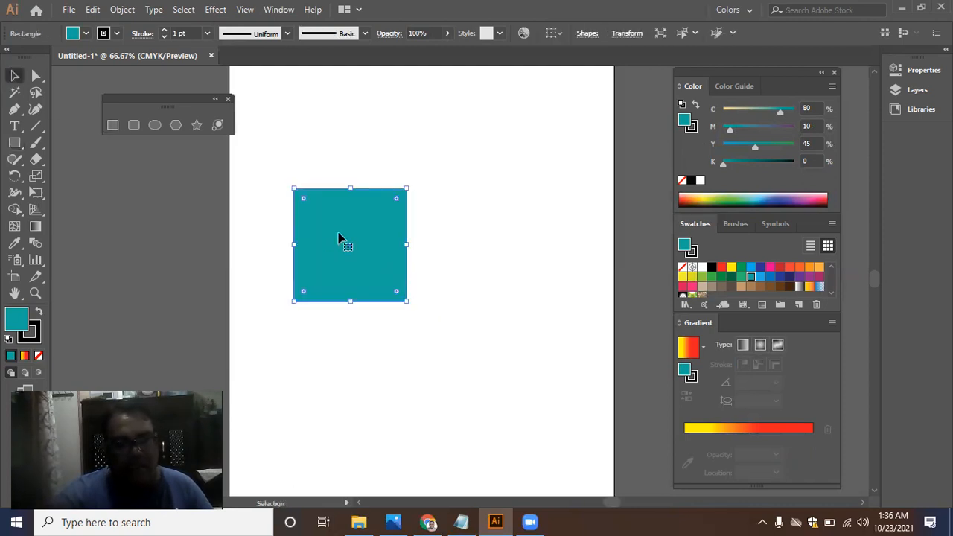
pyautogui.click(38, 356)
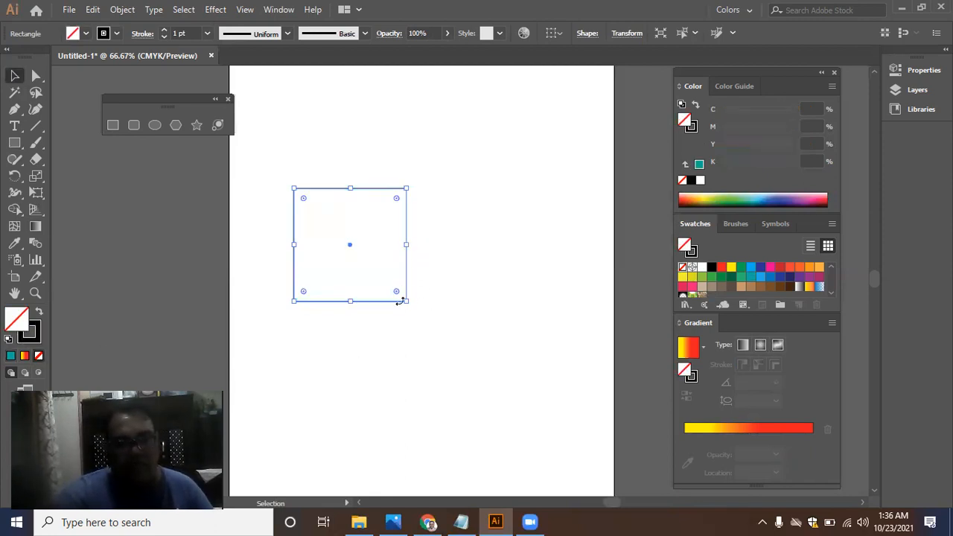
pyautogui.moveTo(400, 301); pyautogui.dragTo(390, 295)
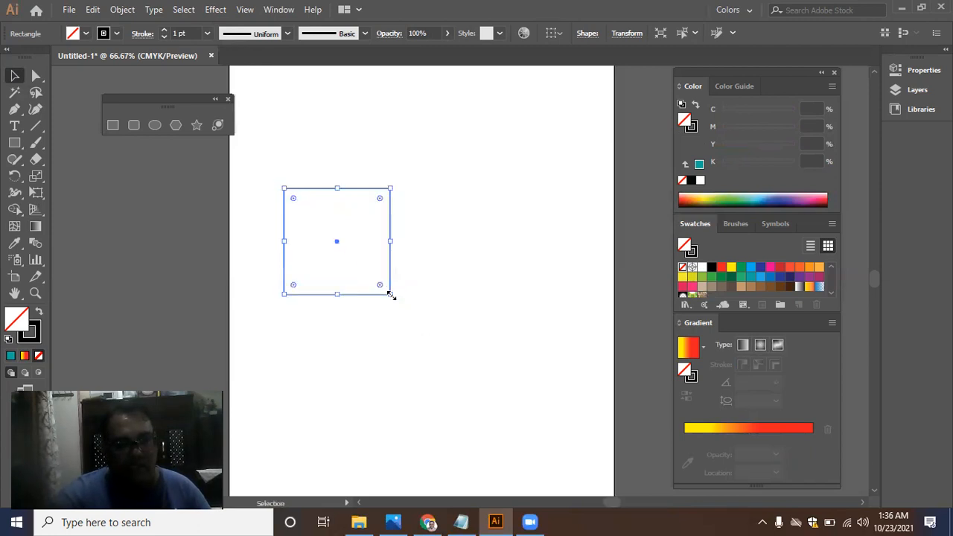
# Step: Duplicate the unfilled square once directly to its right and once directly above it, with the edges touching
pyautogui.moveTo(325, 217); pyautogui.dragTo(499, 229)
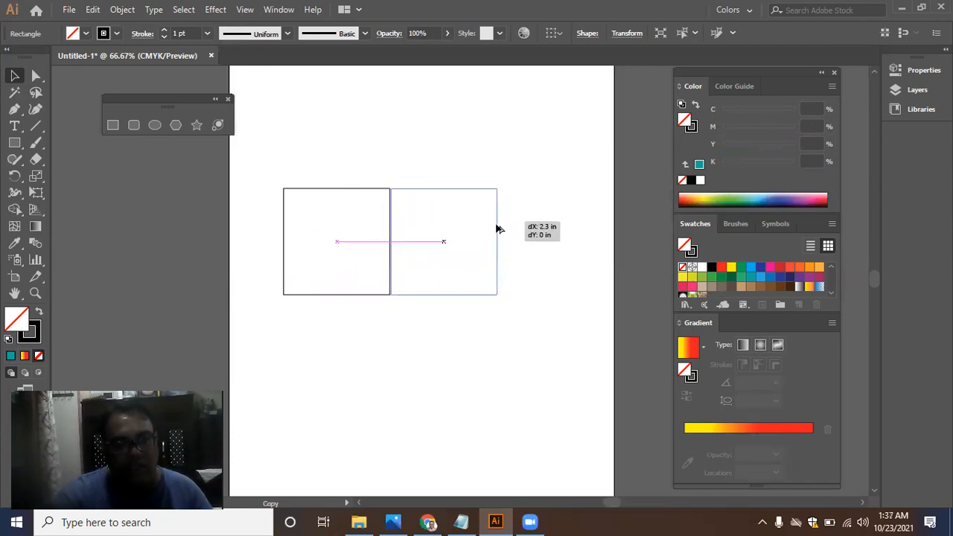
pyautogui.moveTo(500, 229); pyautogui.dragTo(496, 237)
pyautogui.moveTo(464, 327); pyautogui.dragTo(500, 436)
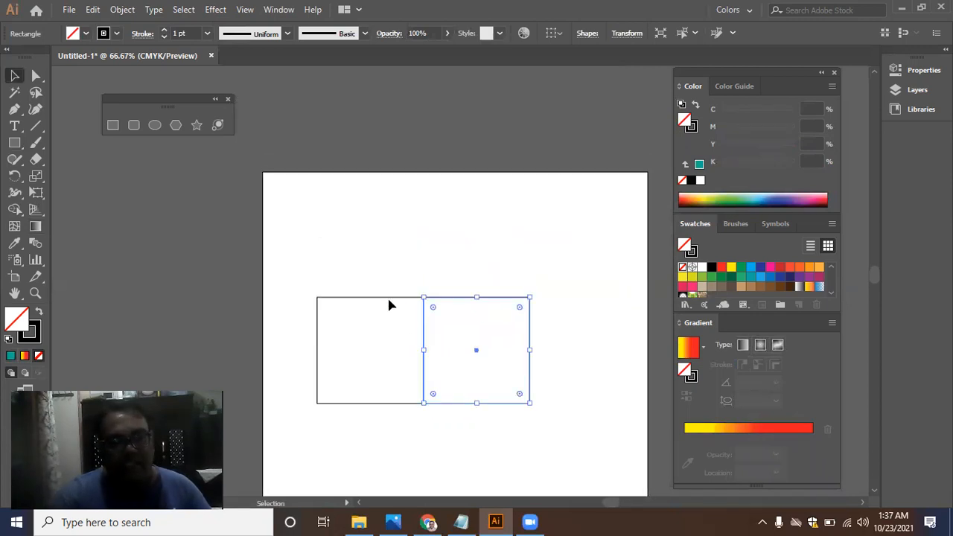
pyautogui.click(392, 305)
pyautogui.moveTo(395, 298); pyautogui.dragTo(395, 192)
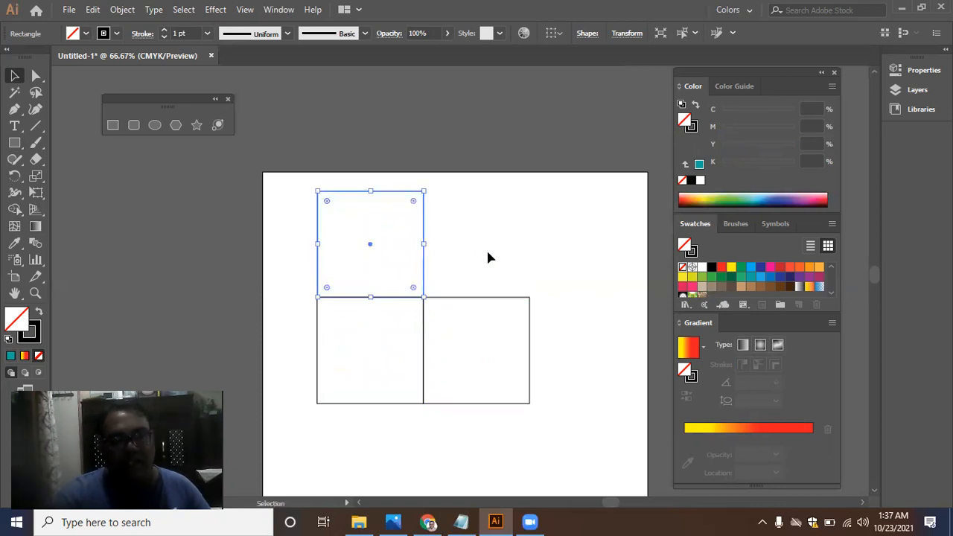
pyautogui.click(503, 280)
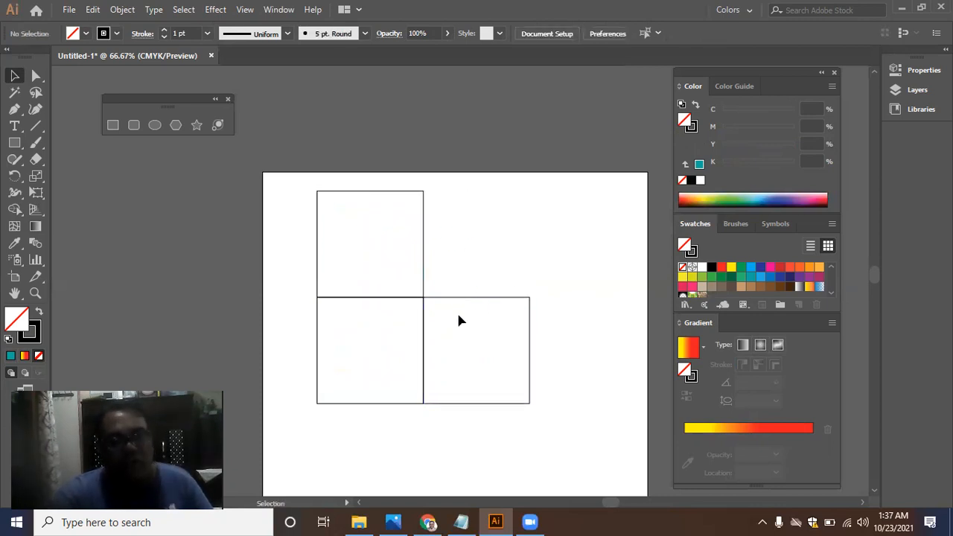
# Step: Slant the upper and right squares by moving their outer anchor points to one shared corner, forming a box's top and side faces
pyautogui.click(36, 75)
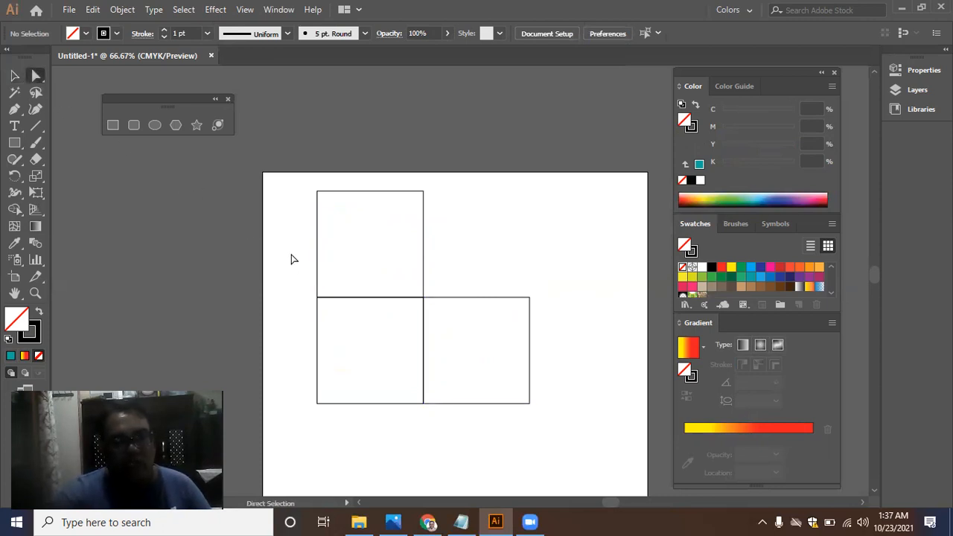
pyautogui.moveTo(293, 180); pyautogui.dragTo(483, 277)
pyautogui.moveTo(571, 280); pyautogui.dragTo(519, 460)
pyautogui.moveTo(530, 299); pyautogui.dragTo(483, 277)
pyautogui.click(460, 383)
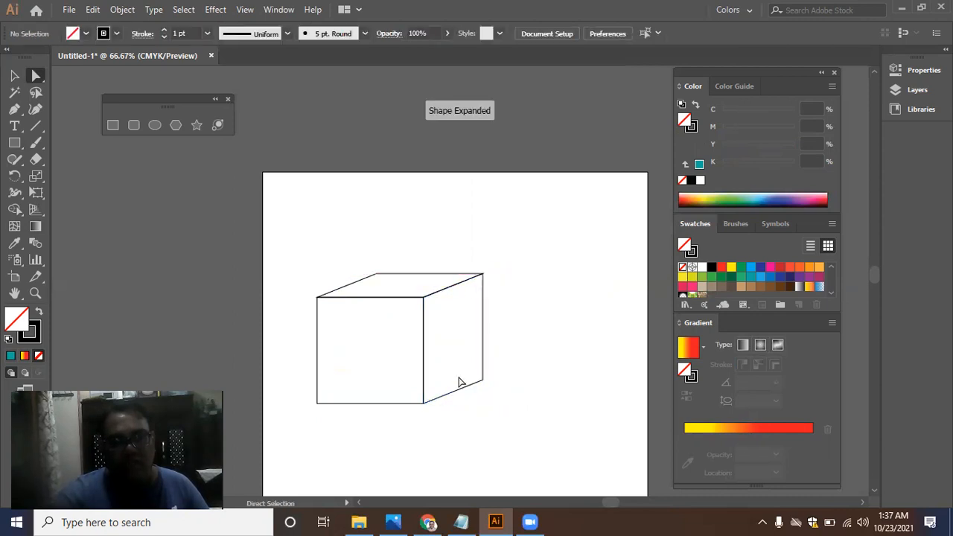
# Step: Move the box's left-side anchor points inward and up, and raise its bottom anchor points to shorten the box
pyautogui.moveTo(295, 234); pyautogui.dragTo(350, 439)
pyautogui.moveTo(317, 403); pyautogui.dragTo(346, 370)
pyautogui.moveTo(346, 371); pyautogui.dragTo(346, 370)
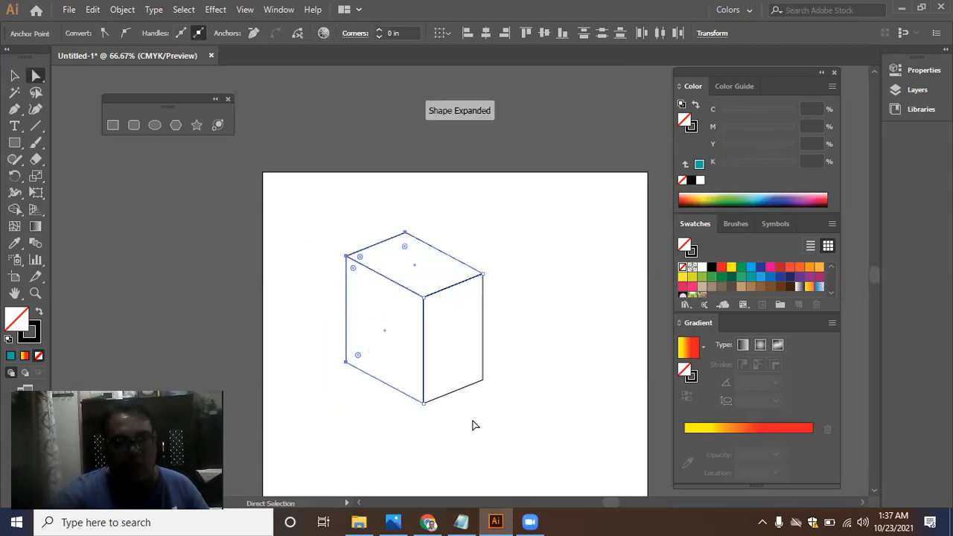
pyautogui.click(463, 420)
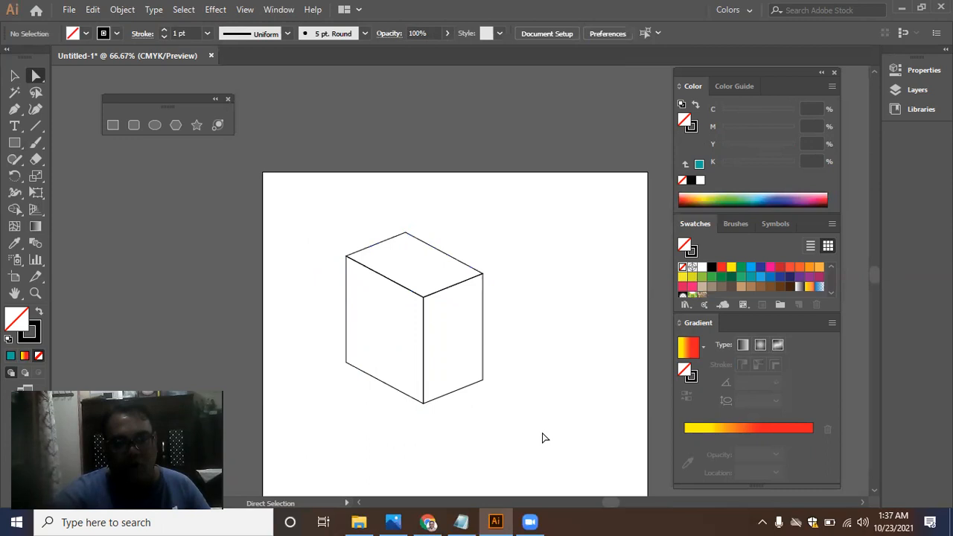
pyautogui.moveTo(498, 441); pyautogui.dragTo(283, 355)
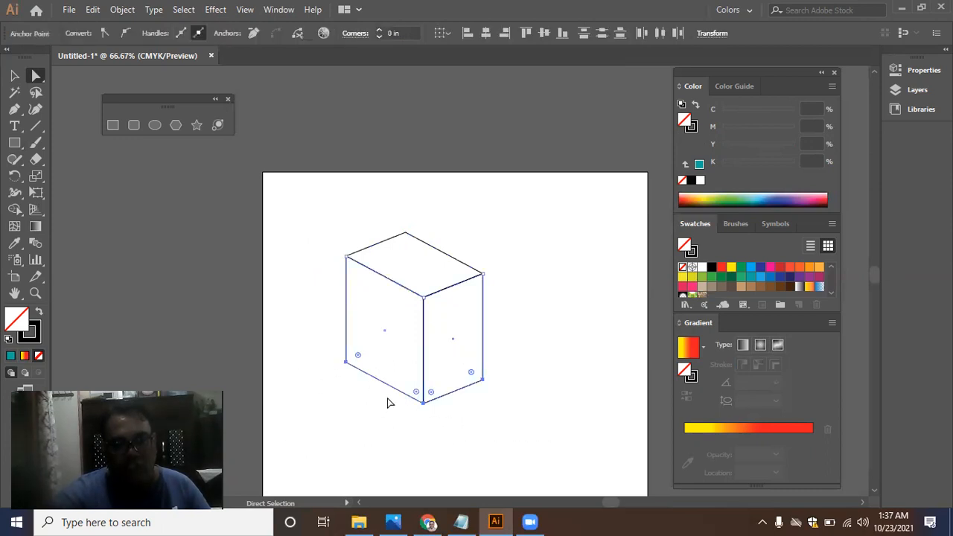
pyautogui.moveTo(423, 405); pyautogui.dragTo(425, 385)
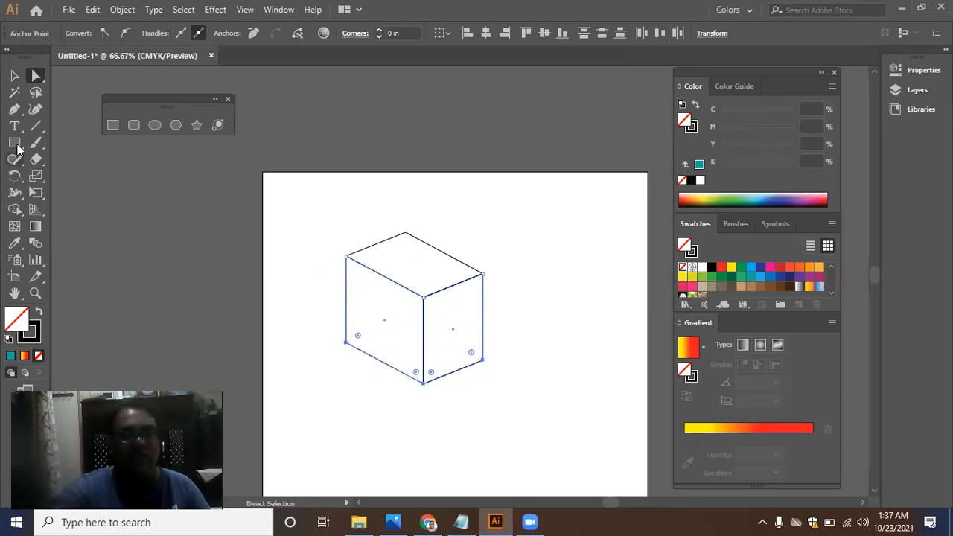
# Step: Select all three faces of the box and enlarge them together to fill most of the artboard's width
pyautogui.click(14, 75)
pyautogui.moveTo(315, 207); pyautogui.dragTo(517, 427)
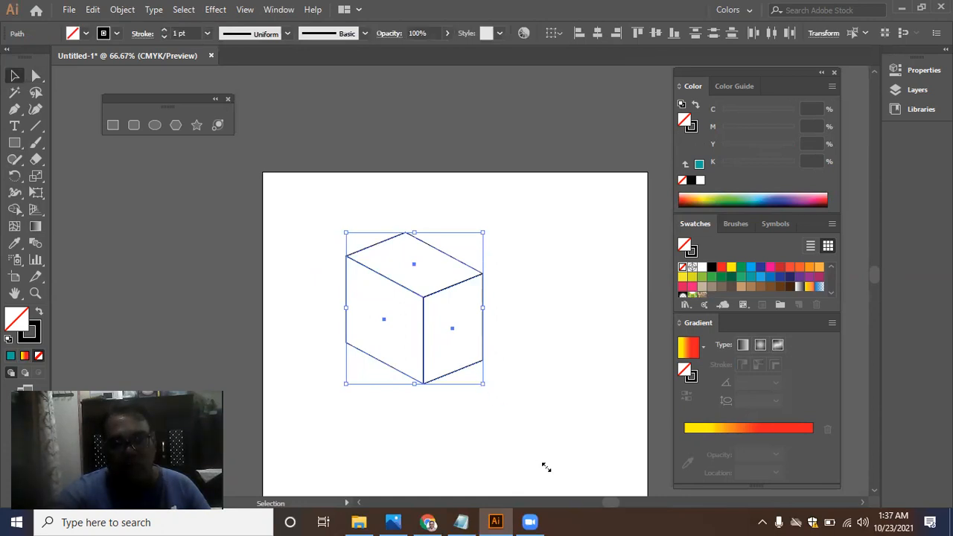
pyautogui.moveTo(547, 468); pyautogui.dragTo(551, 479)
pyautogui.press('space')
pyautogui.moveTo(550, 428); pyautogui.dragTo(549, 341)
pyautogui.moveTo(559, 389); pyautogui.dragTo(591, 430)
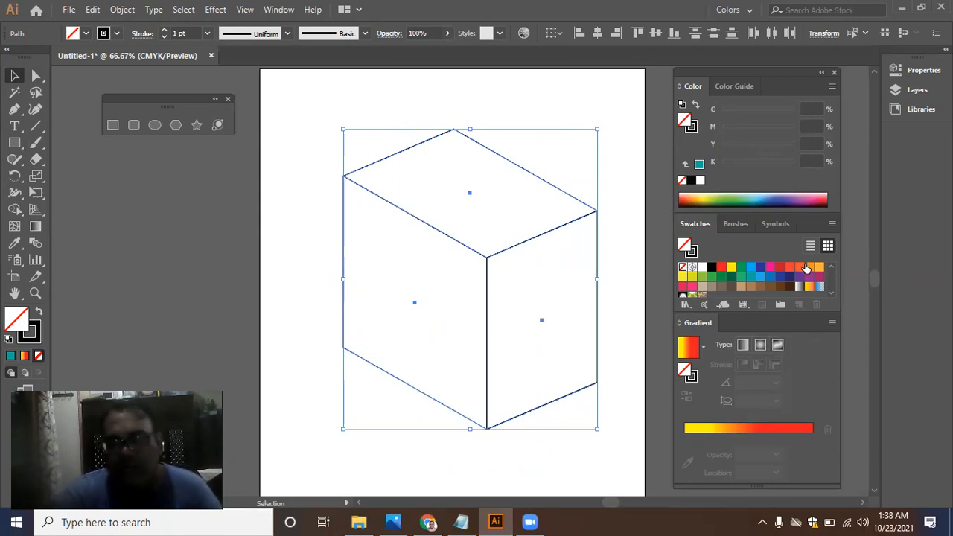
# Step: Try orange and several brown swatches as the fill for the box's three faces
pyautogui.click(810, 268)
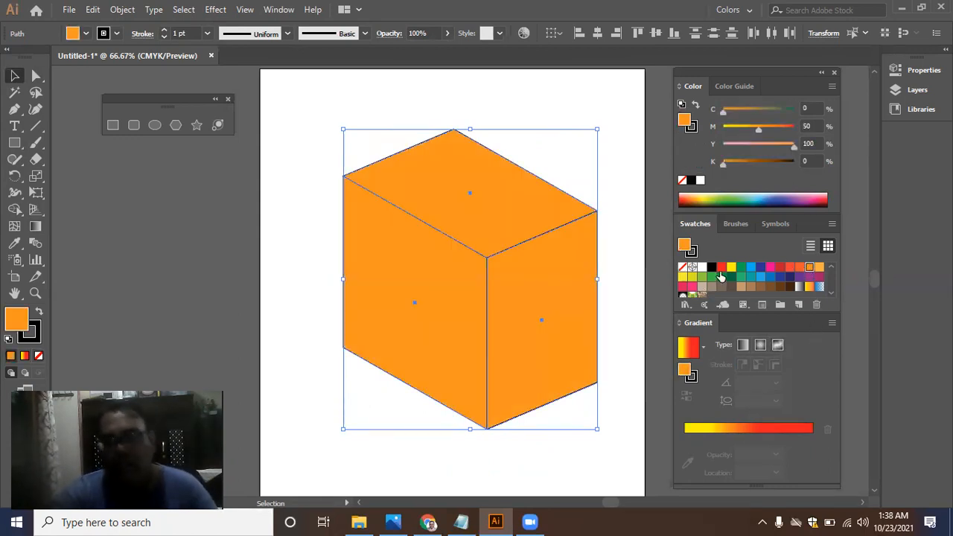
pyautogui.click(780, 287)
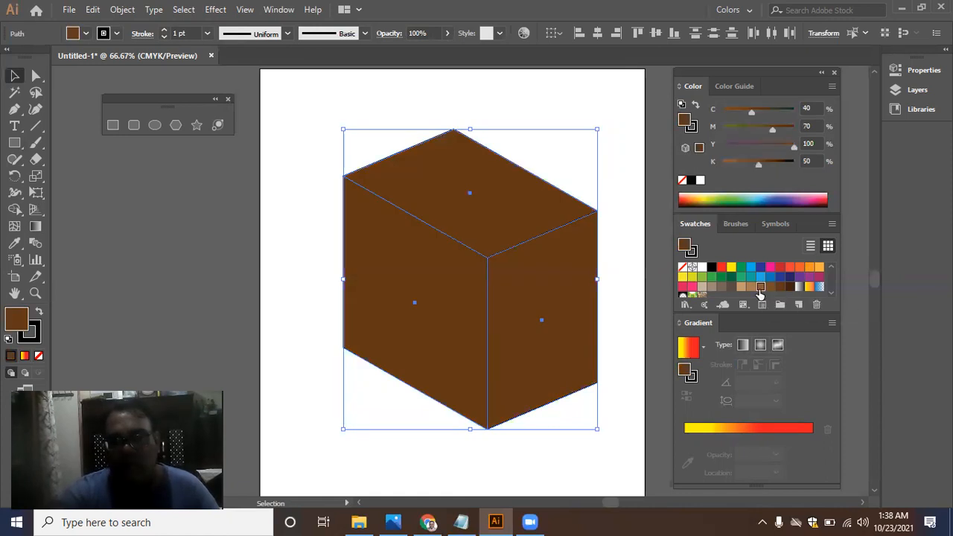
pyautogui.click(760, 288)
pyautogui.click(751, 288)
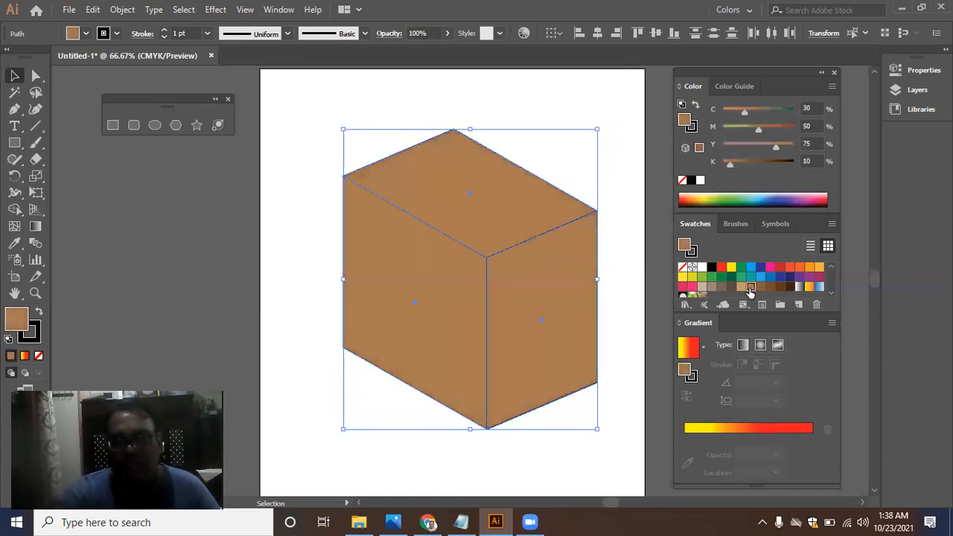
pyautogui.click(770, 288)
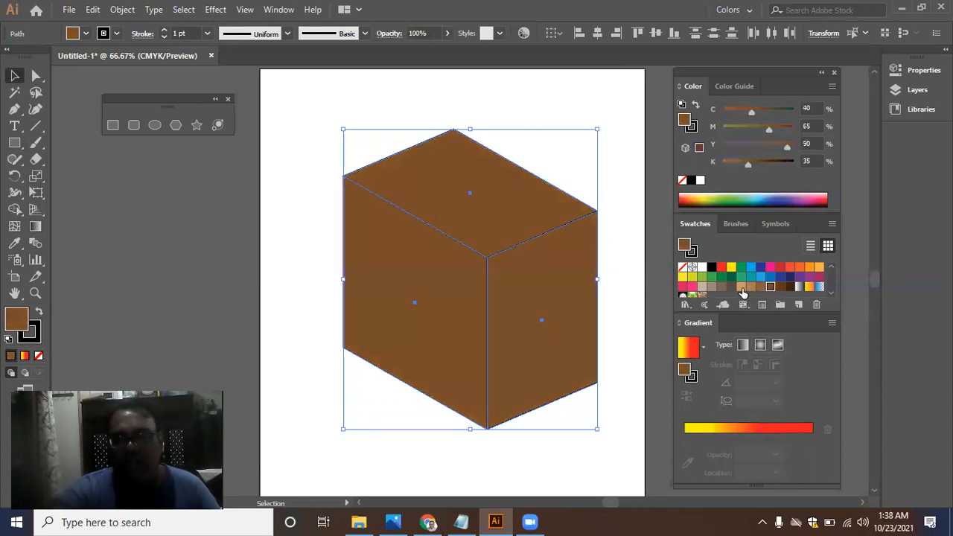
pyautogui.click(800, 269)
pyautogui.click(811, 268)
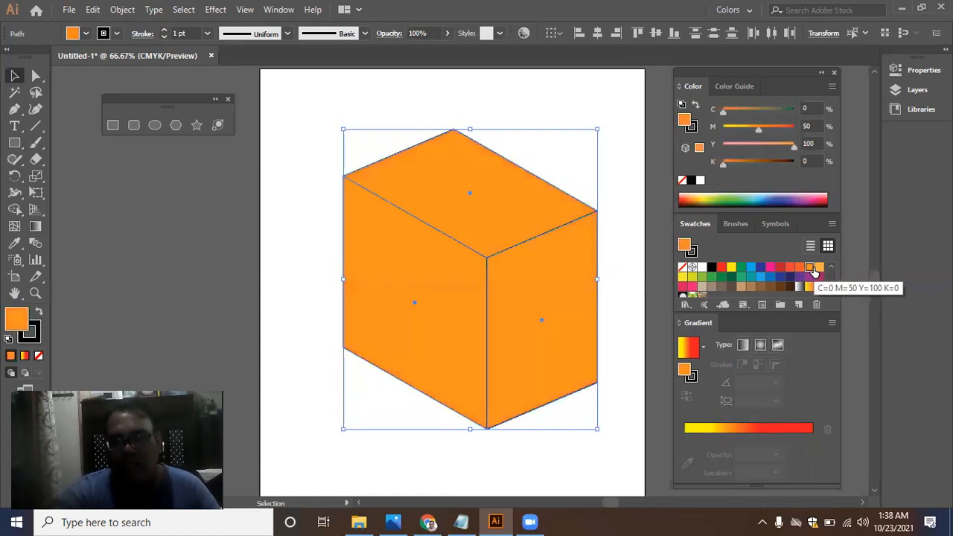
# Step: Fill all three box faces with the brown swatch (C 35, M 60, Y 80, K 25) and remove their stroke
pyautogui.click(760, 287)
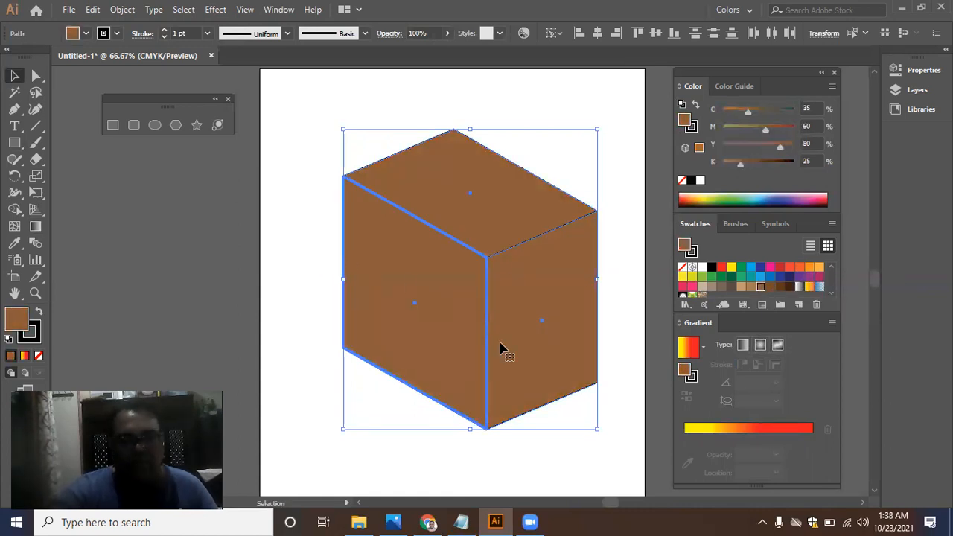
pyautogui.click(468, 456)
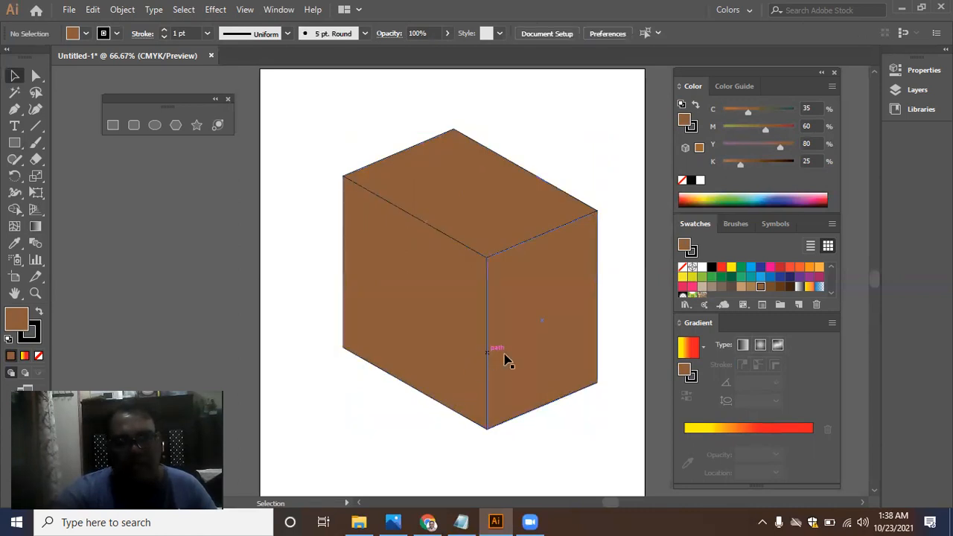
pyautogui.moveTo(343, 122); pyautogui.dragTo(614, 449)
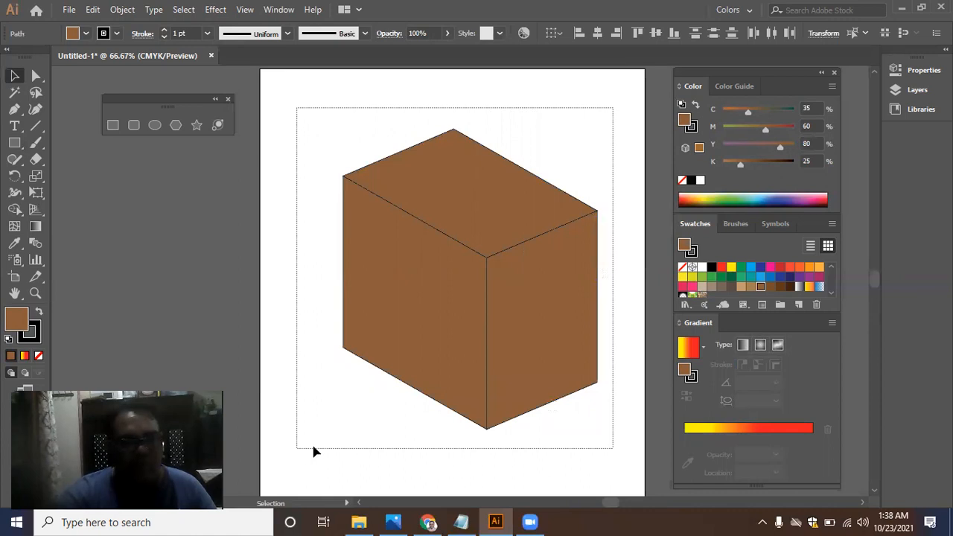
pyautogui.click(33, 336)
pyautogui.click(38, 356)
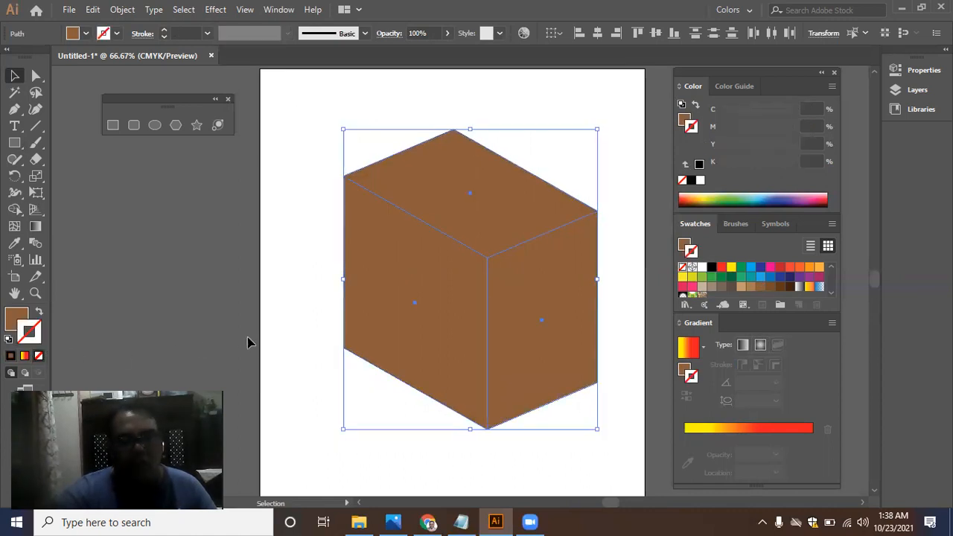
pyautogui.click(299, 247)
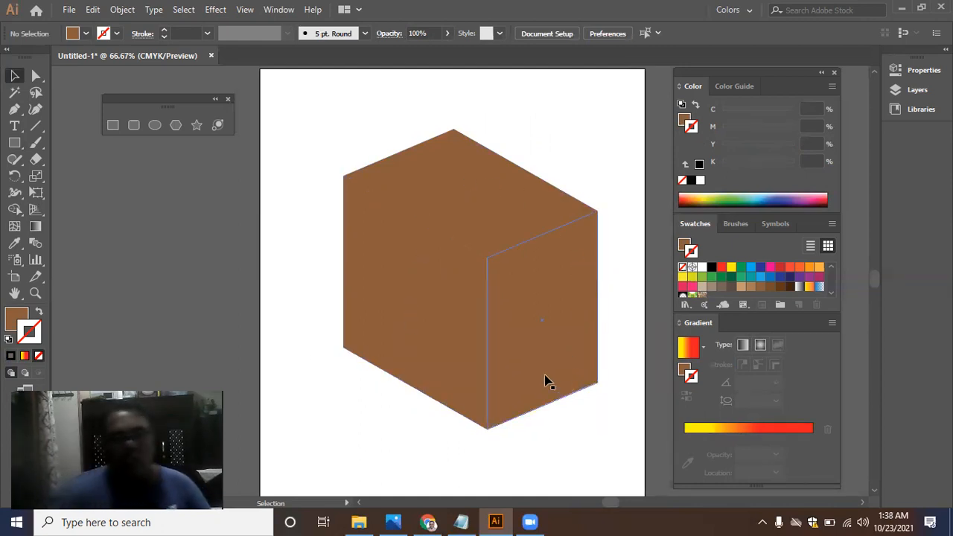
# Step: Apply a yellow-to-red linear gradient to the right face's stroke, with the yellow stop at 0% and the red stop at 100%
pyautogui.press('space')
pyautogui.moveTo(510, 350)
pyautogui.mouseDown()
pyautogui.moveTo(445, 372)
pyautogui.moveTo(504, 359)
pyautogui.moveTo(500, 350)
pyautogui.mouseUp()
pyautogui.click(516, 355)
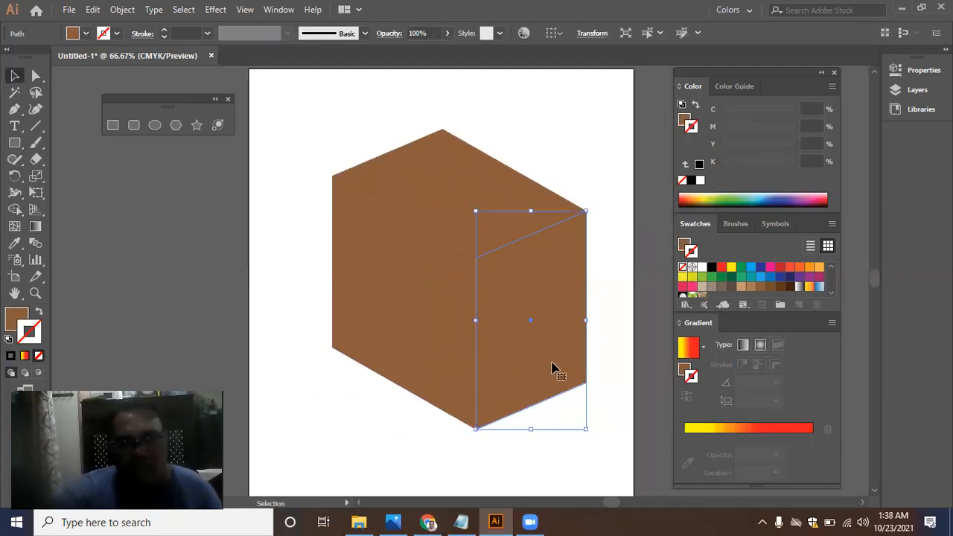
pyautogui.click(728, 427)
pyautogui.click(761, 453)
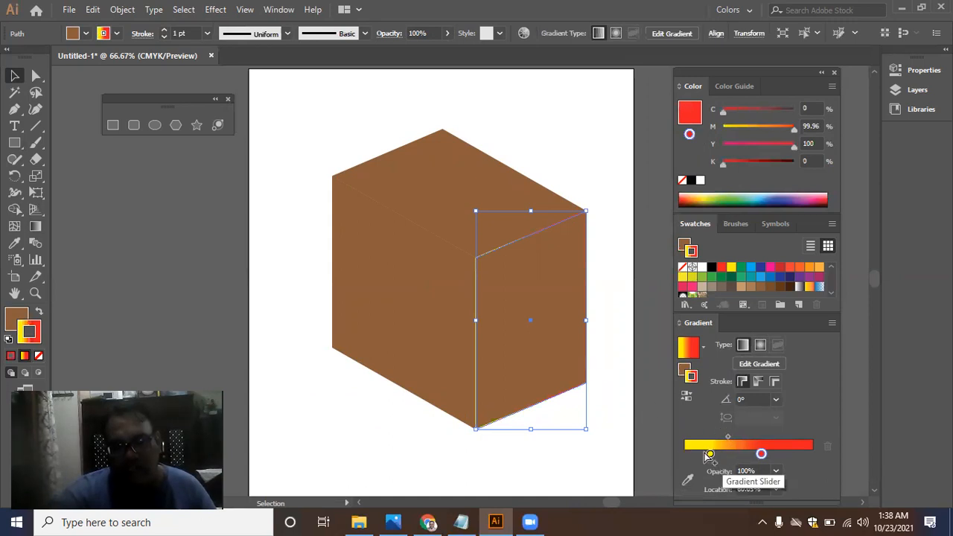
pyautogui.moveTo(711, 454); pyautogui.dragTo(684, 453)
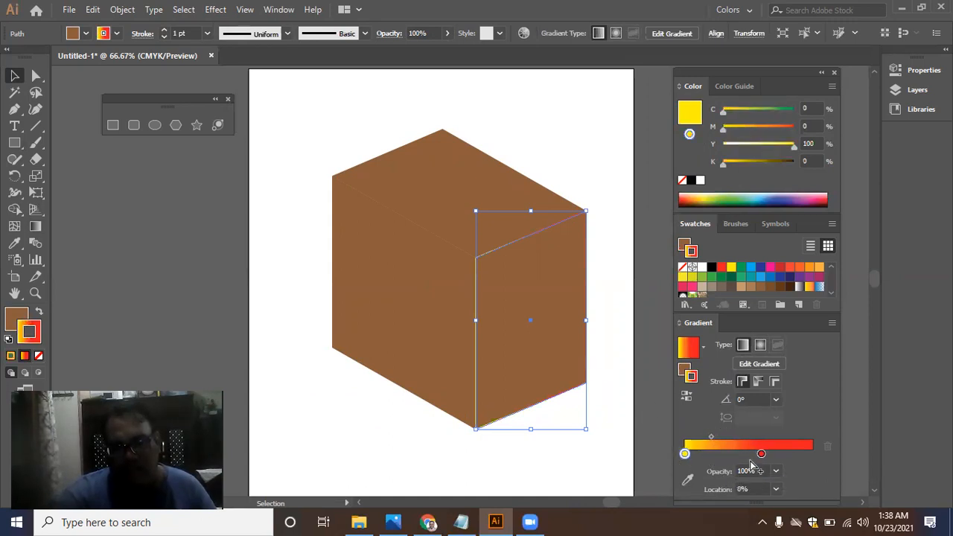
pyautogui.moveTo(761, 453); pyautogui.dragTo(813, 454)
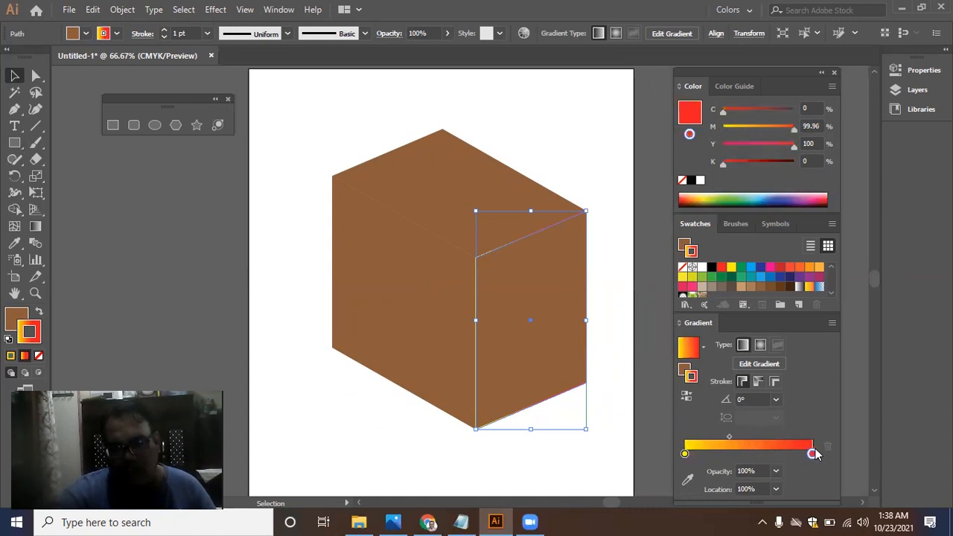
# Step: Give the right face a linear gradient fill at 0° from brown (35/60/80/25) to reddish brown (C 26.25, M 70, Y 85, K 18.75)
pyautogui.click(685, 370)
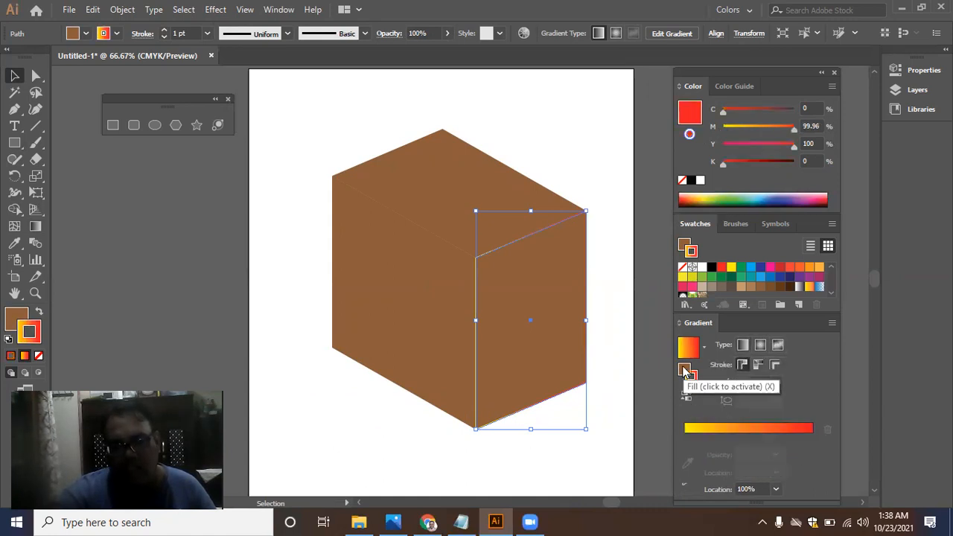
pyautogui.moveTo(685, 381); pyautogui.dragTo(686, 453)
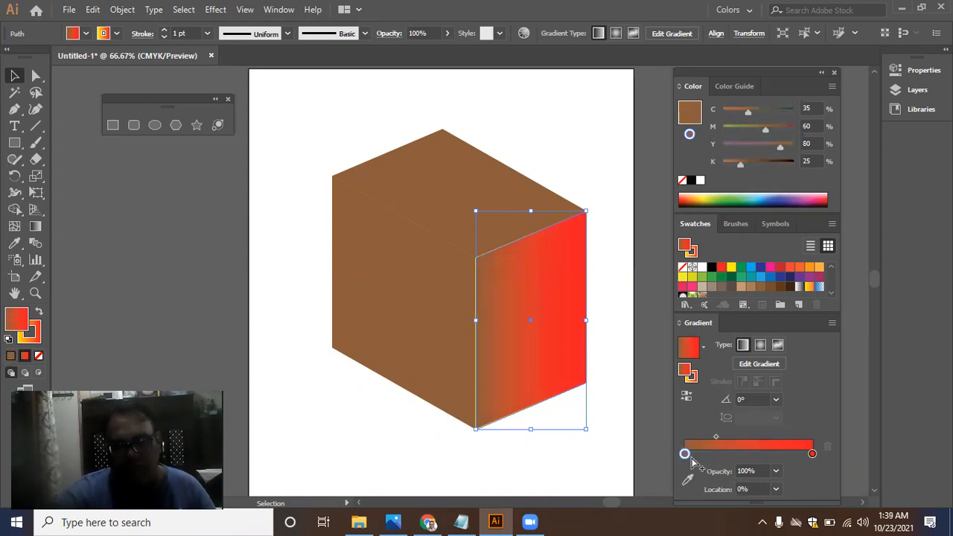
pyautogui.moveTo(700, 454); pyautogui.dragTo(794, 489)
pyautogui.moveTo(755, 454); pyautogui.dragTo(813, 454)
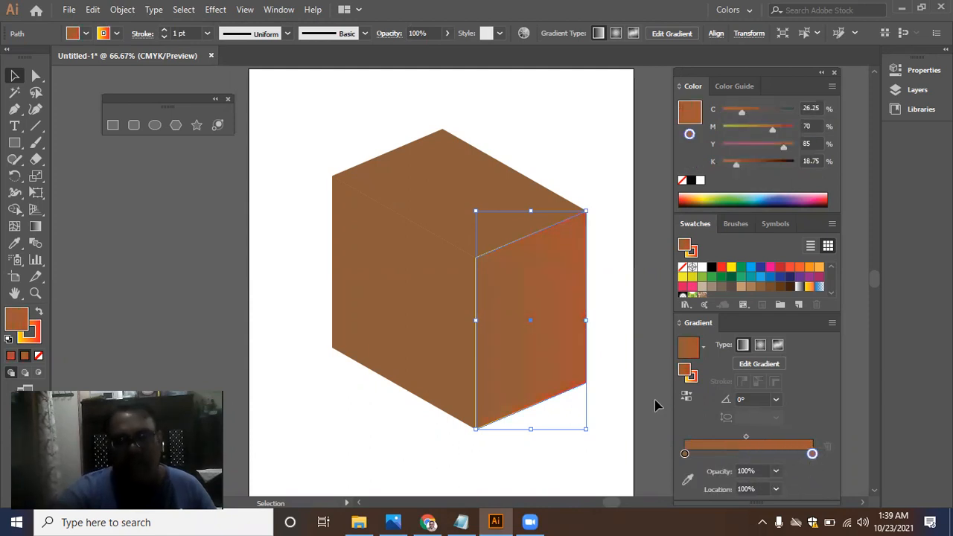
pyautogui.click(634, 364)
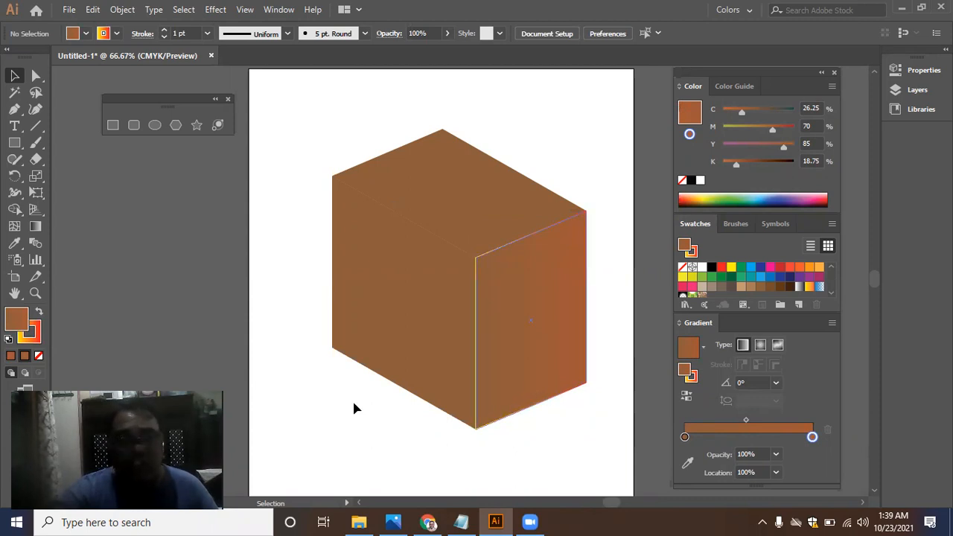
# Step: Remove the gradient stroke from the box's right face
pyautogui.click(32, 336)
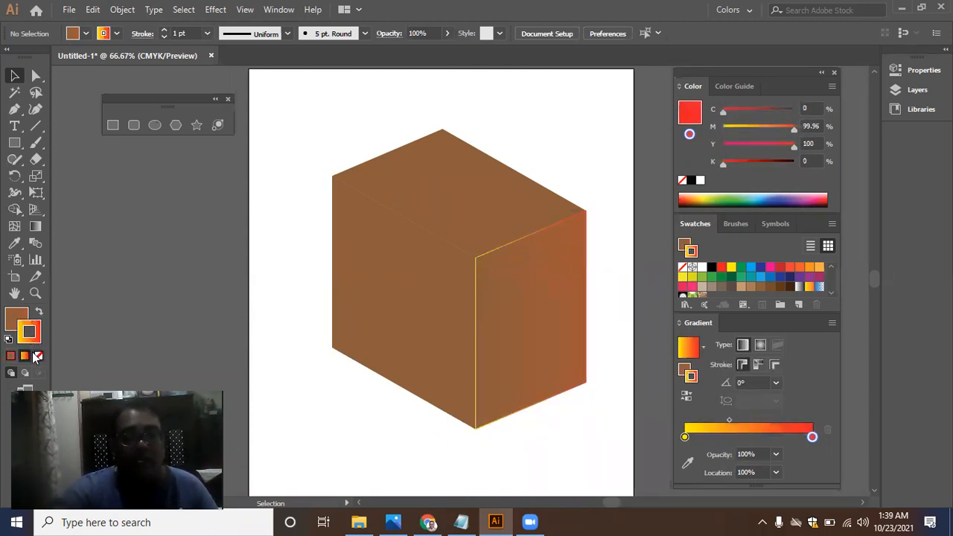
pyautogui.click(38, 355)
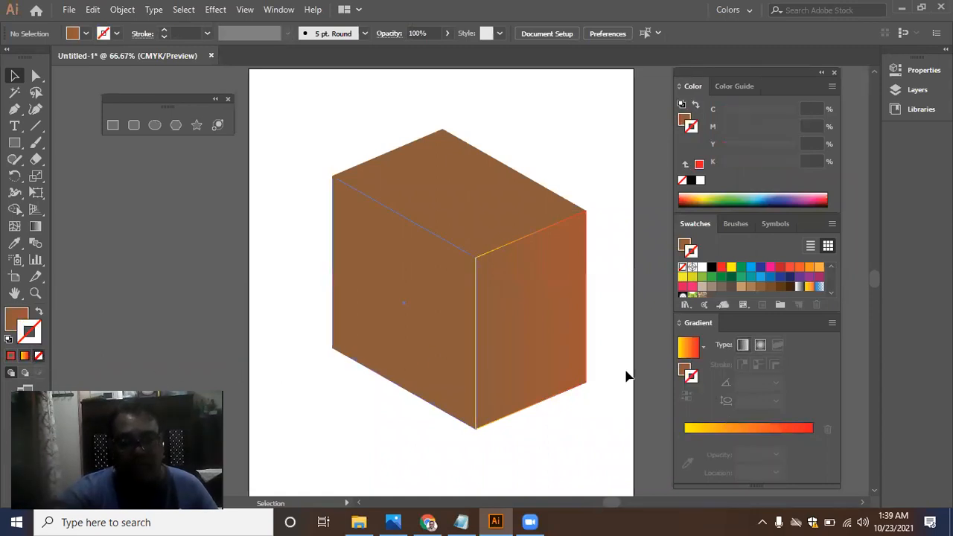
pyautogui.click(554, 364)
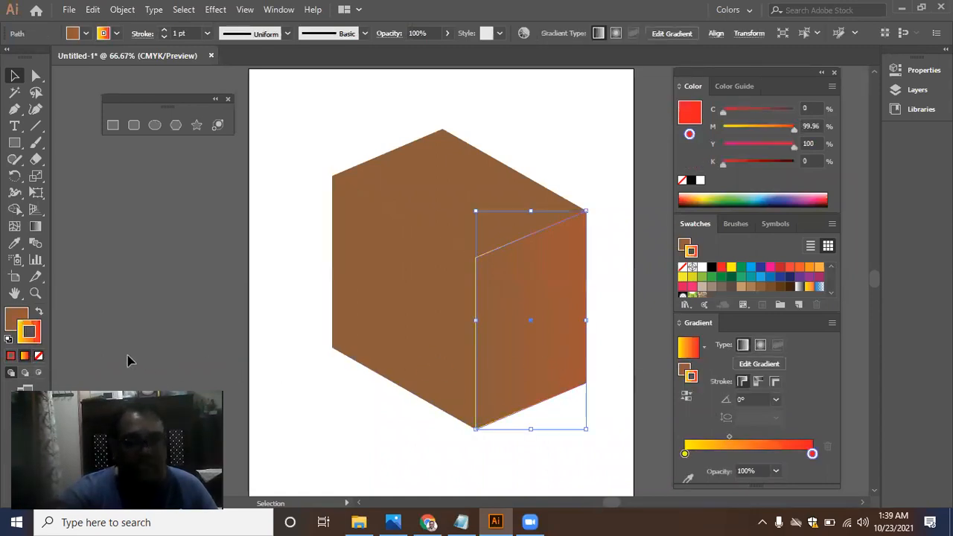
pyautogui.click(37, 356)
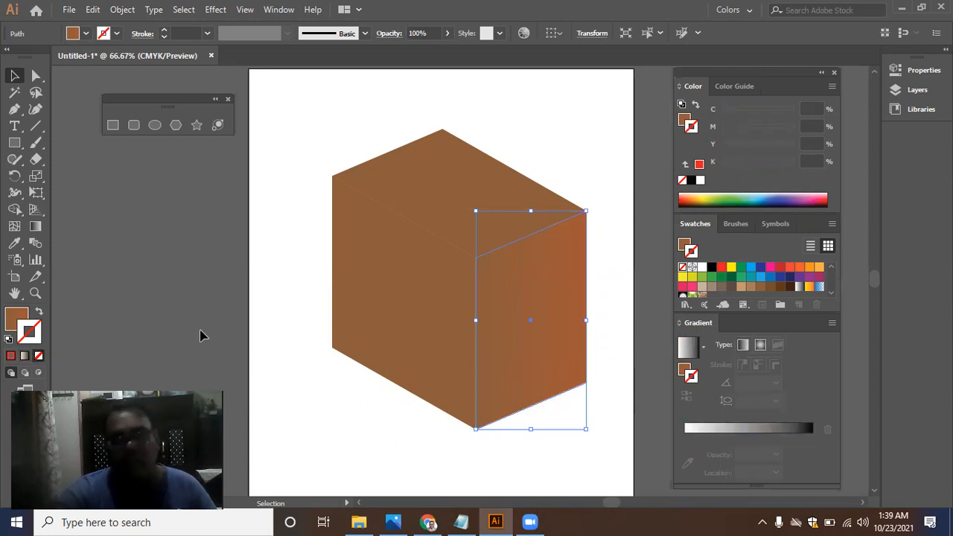
pyautogui.click(200, 336)
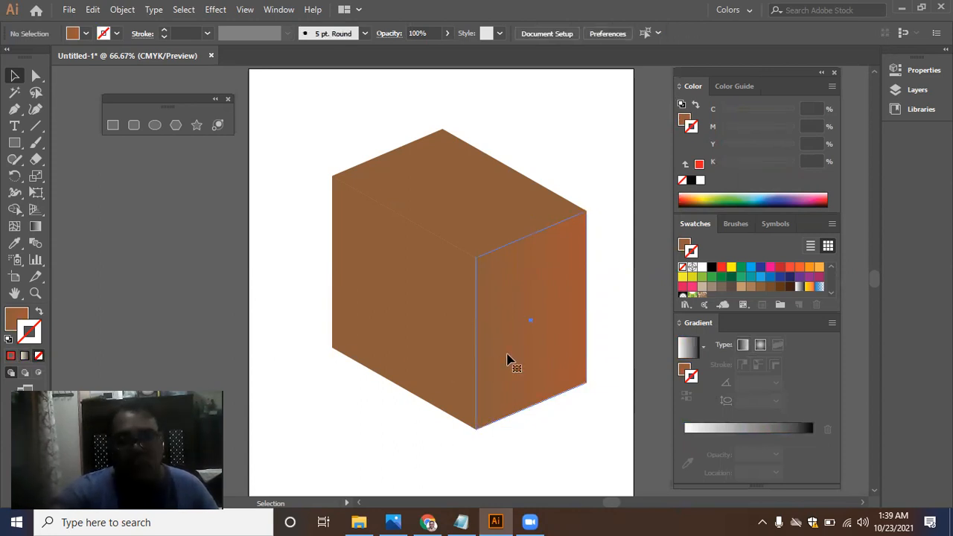
# Step: Replace the reddish-brown end stop of the right face's gradient fill with a brown stop sampled near the gradient's start, placed at 100%
pyautogui.click(512, 365)
pyautogui.click(20, 316)
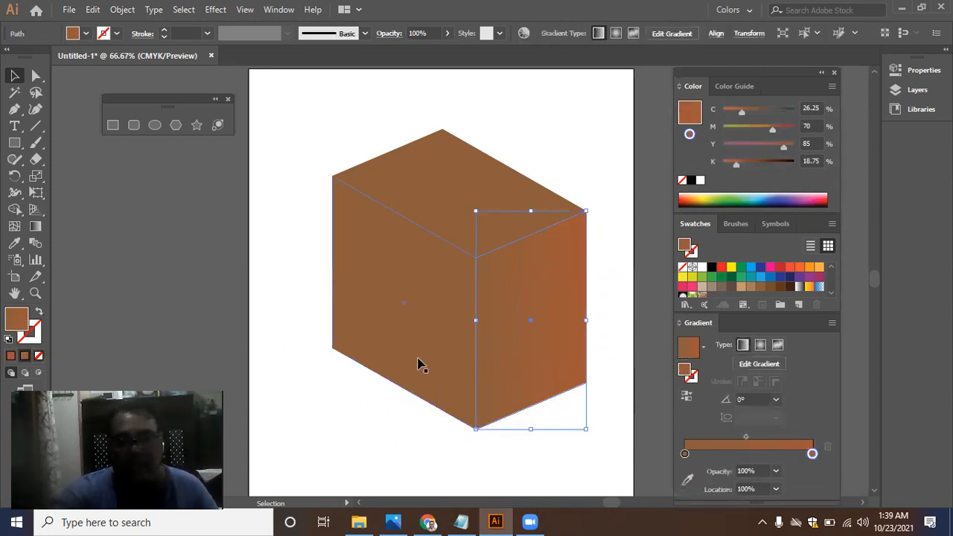
pyautogui.click(529, 346)
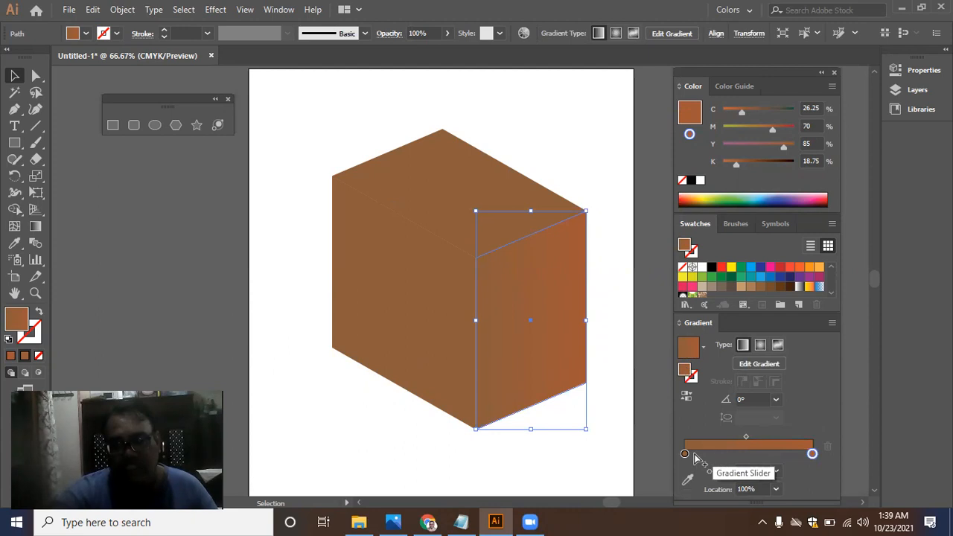
pyautogui.click(711, 454)
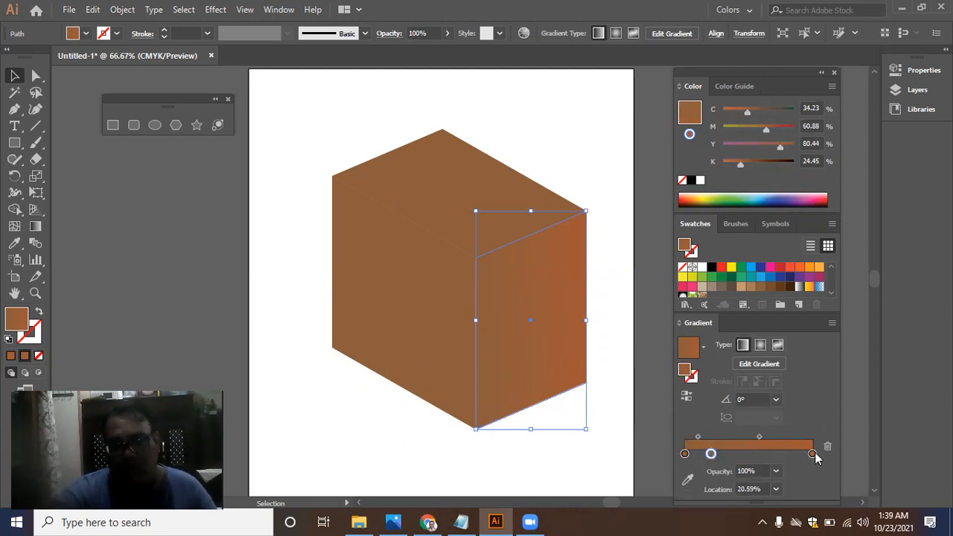
pyautogui.moveTo(812, 460); pyautogui.dragTo(801, 488)
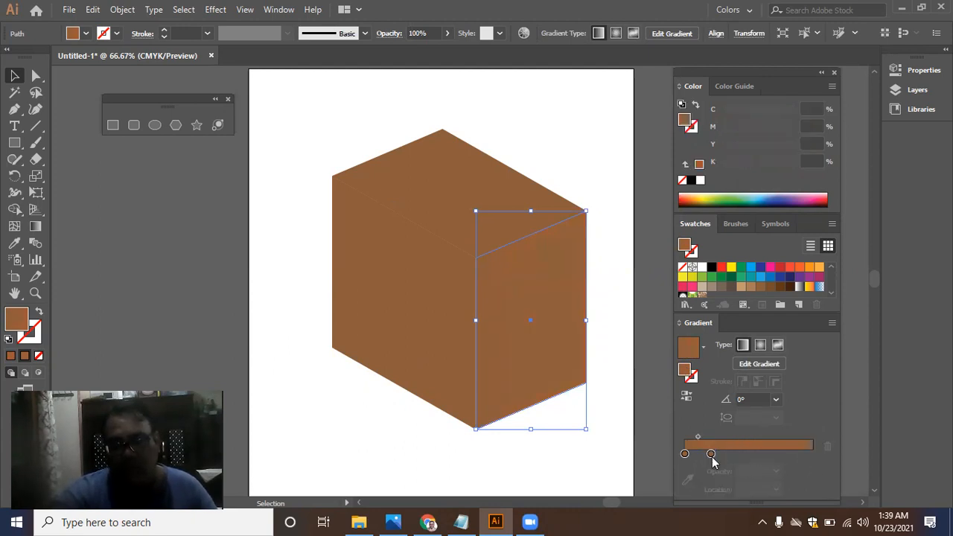
pyautogui.moveTo(711, 455); pyautogui.dragTo(812, 454)
pyautogui.click(316, 350)
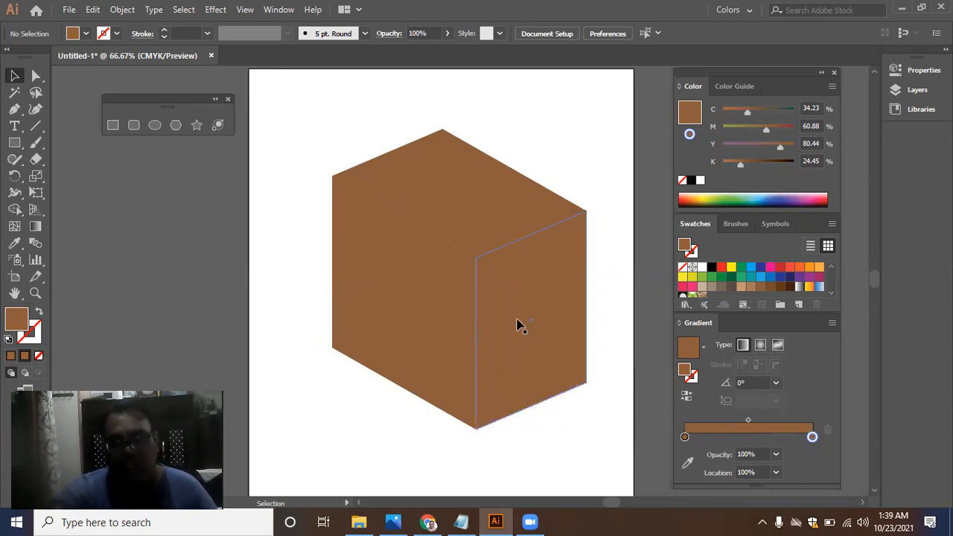
# Step: Switch the color sliders to HSB and darken the right face's end gradient stop to S 87%, B 23%
pyautogui.click(563, 346)
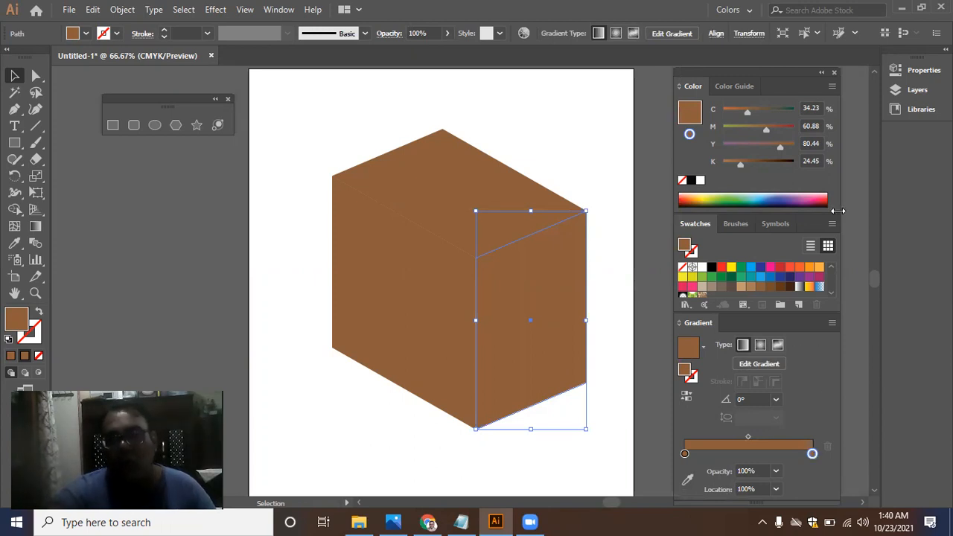
pyautogui.click(832, 87)
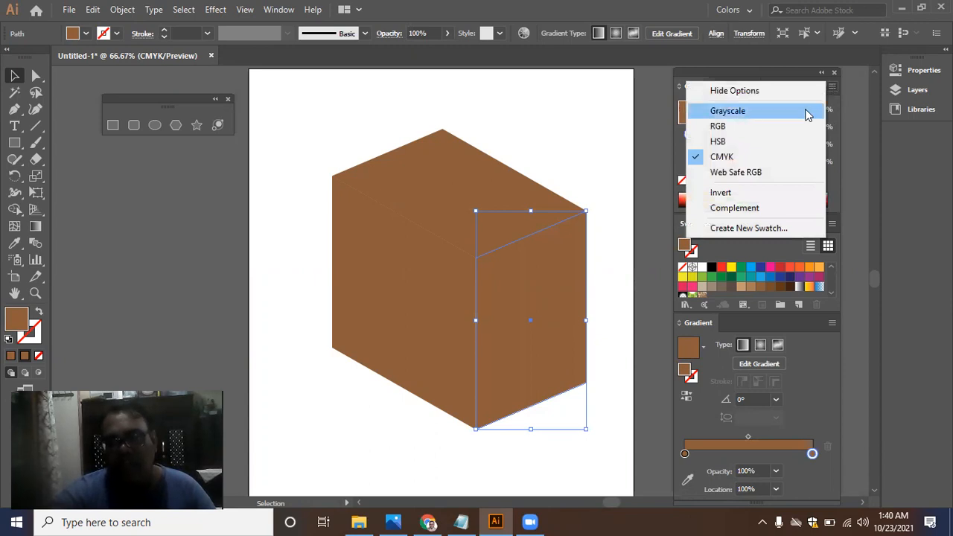
pyautogui.click(787, 143)
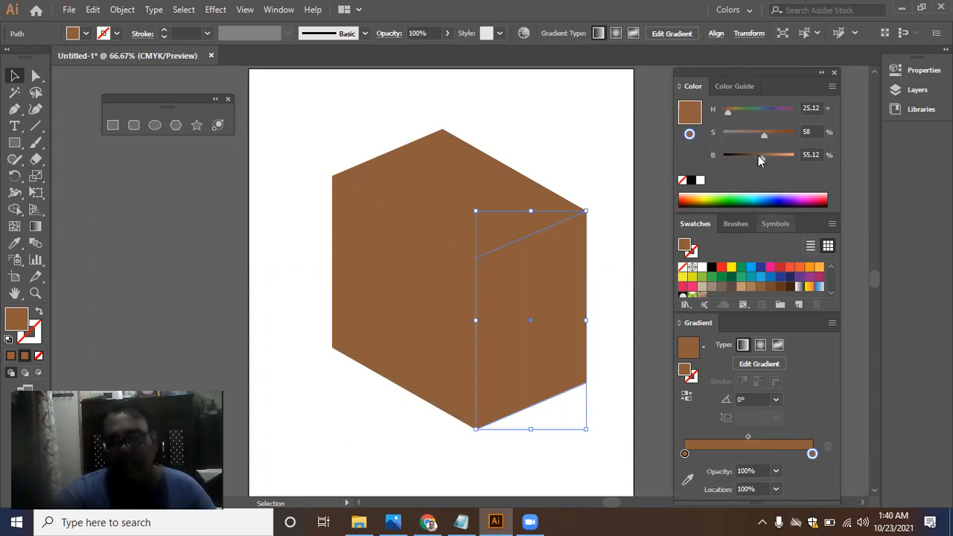
pyautogui.moveTo(772, 134)
pyautogui.mouseDown()
pyautogui.moveTo(790, 134)
pyautogui.moveTo(763, 134)
pyautogui.moveTo(779, 138)
pyautogui.mouseUp()
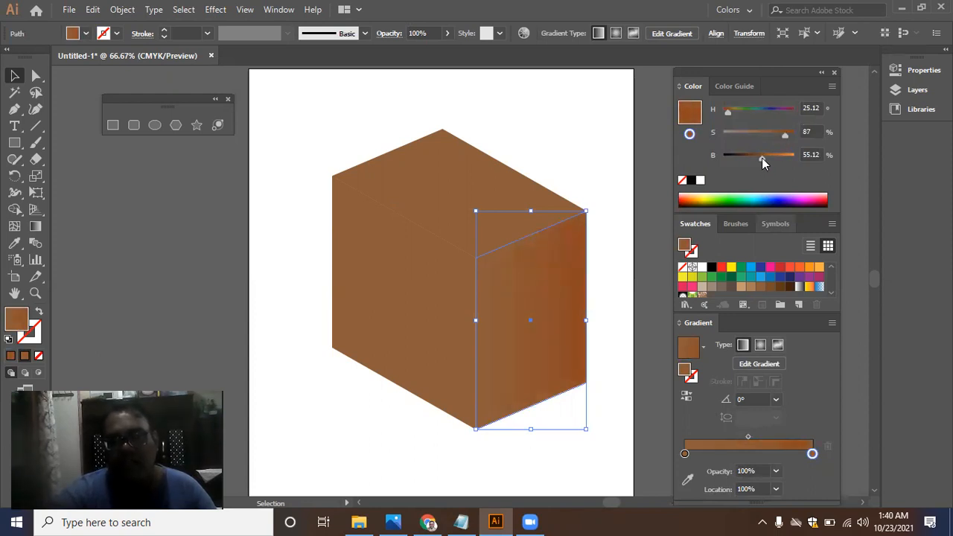
pyautogui.moveTo(762, 157); pyautogui.dragTo(739, 161)
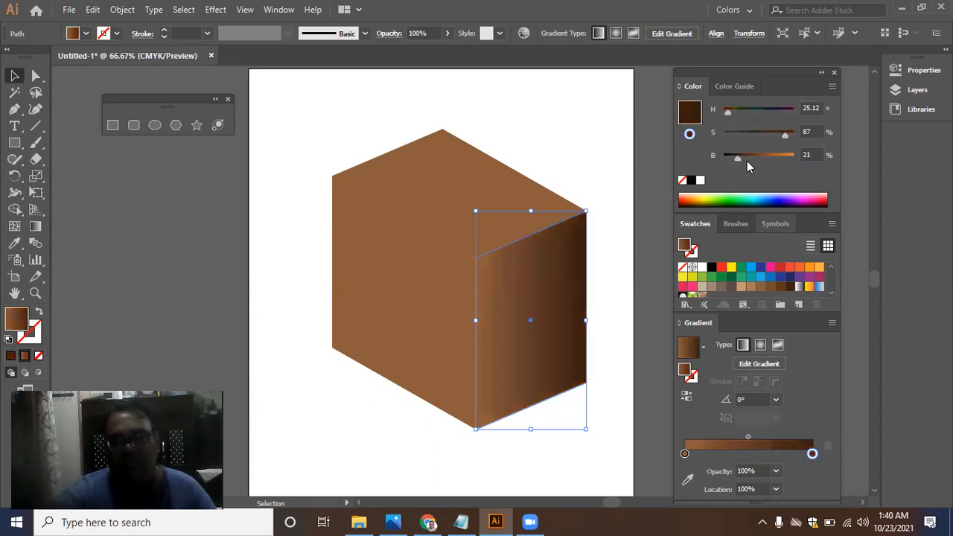
pyautogui.moveTo(736, 157); pyautogui.dragTo(747, 158)
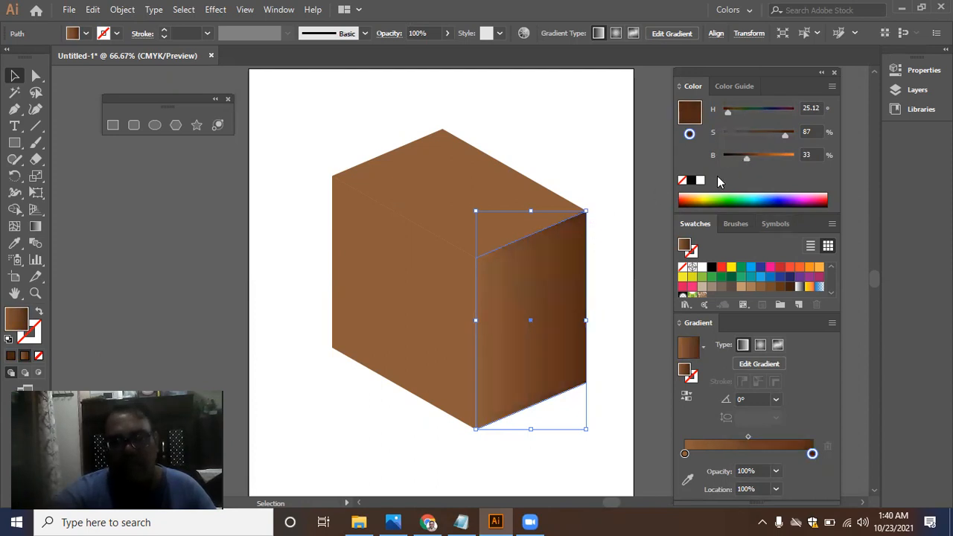
pyautogui.click(742, 158)
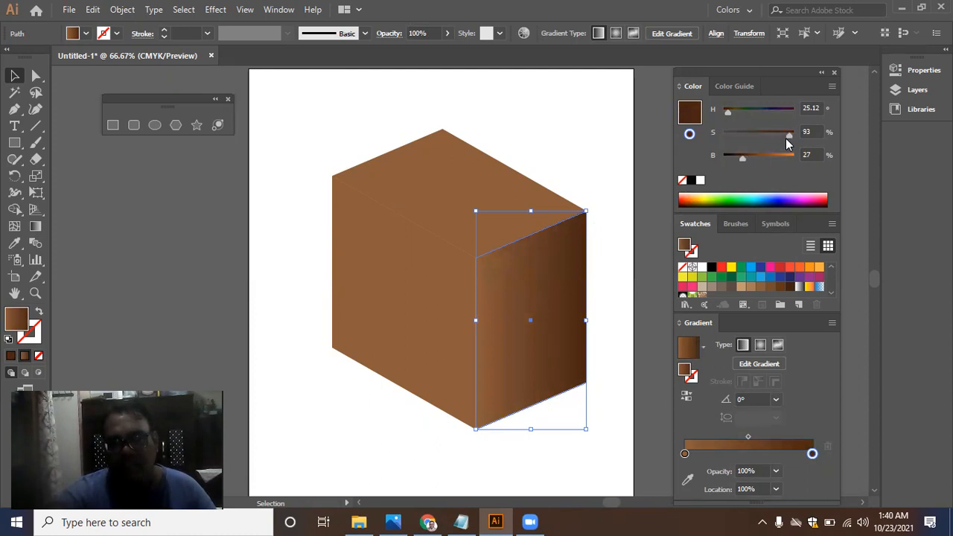
pyautogui.click(739, 158)
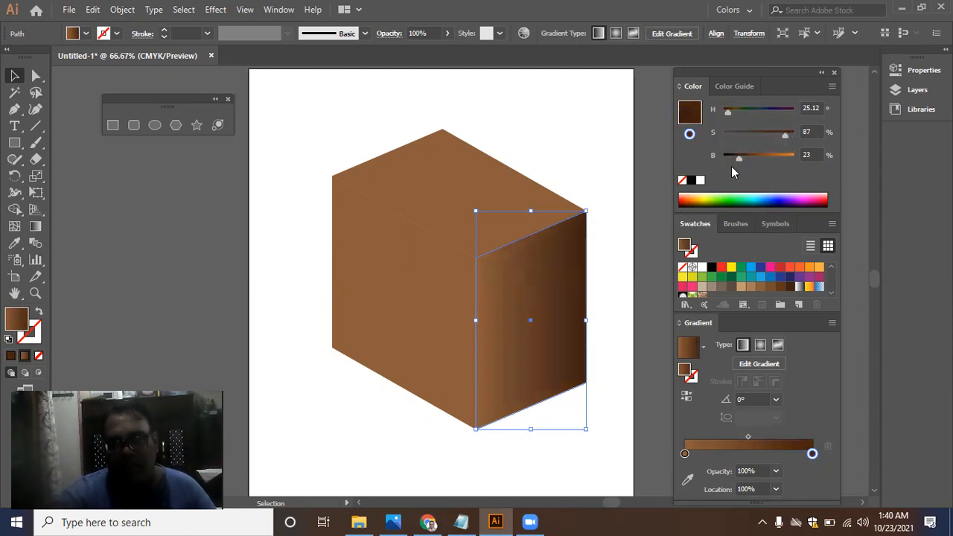
pyautogui.click(591, 282)
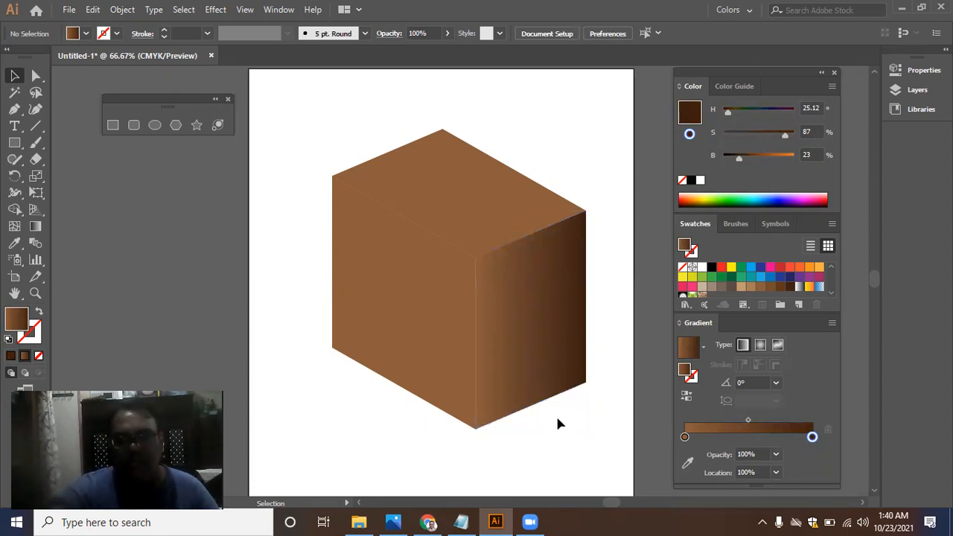
# Step: Copy the right face's brown gradient onto the left and top faces with the Eyedropper
pyautogui.click(541, 361)
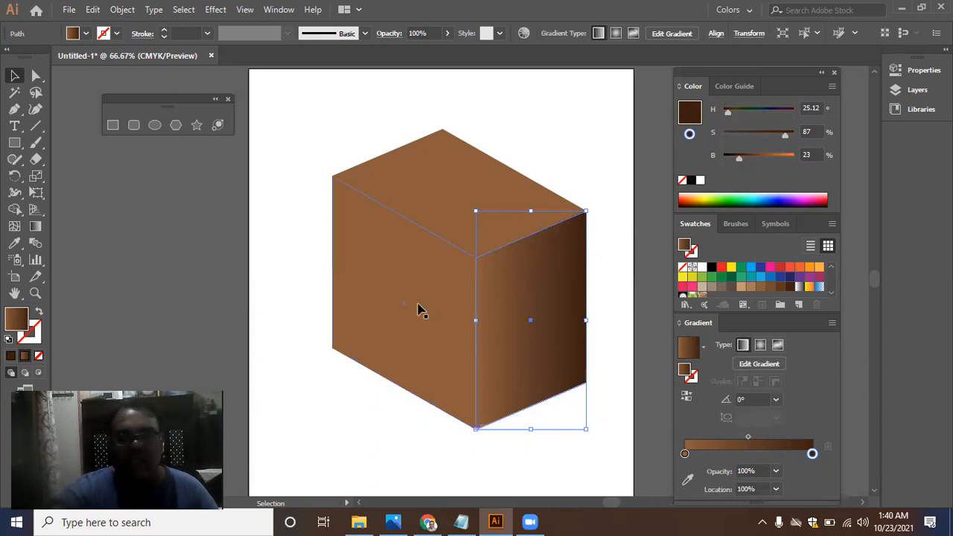
pyautogui.moveTo(308, 132); pyautogui.dragTo(384, 406)
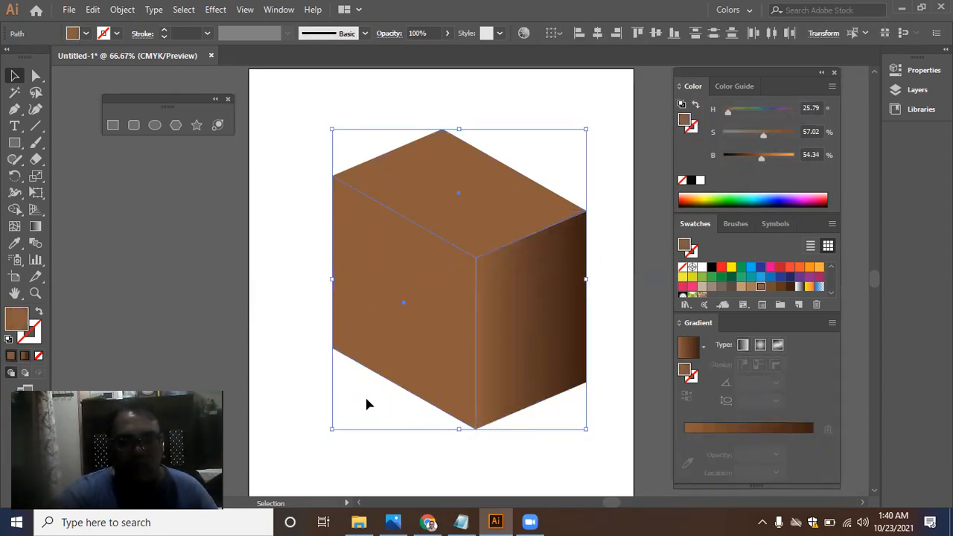
pyautogui.click(319, 128)
pyautogui.moveTo(344, 173); pyautogui.dragTo(390, 361)
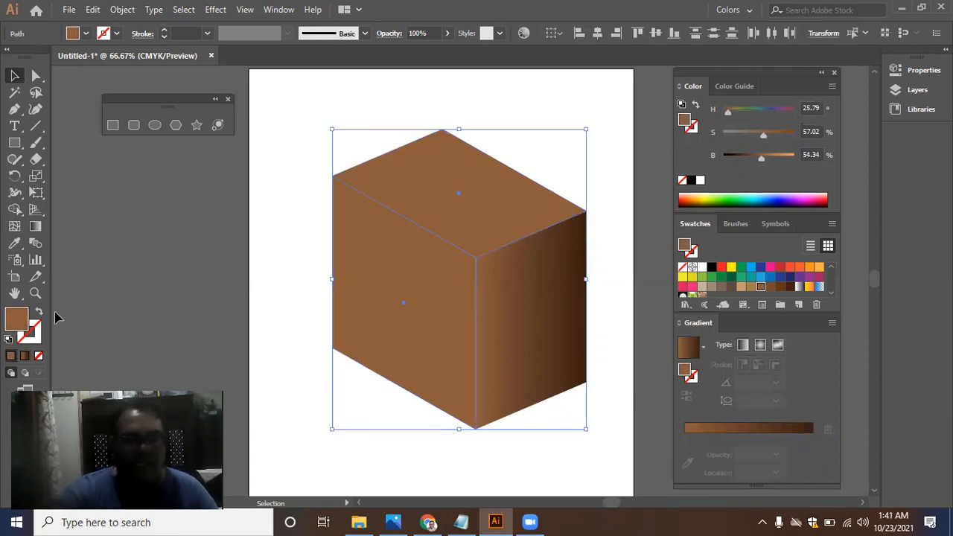
pyautogui.click(15, 243)
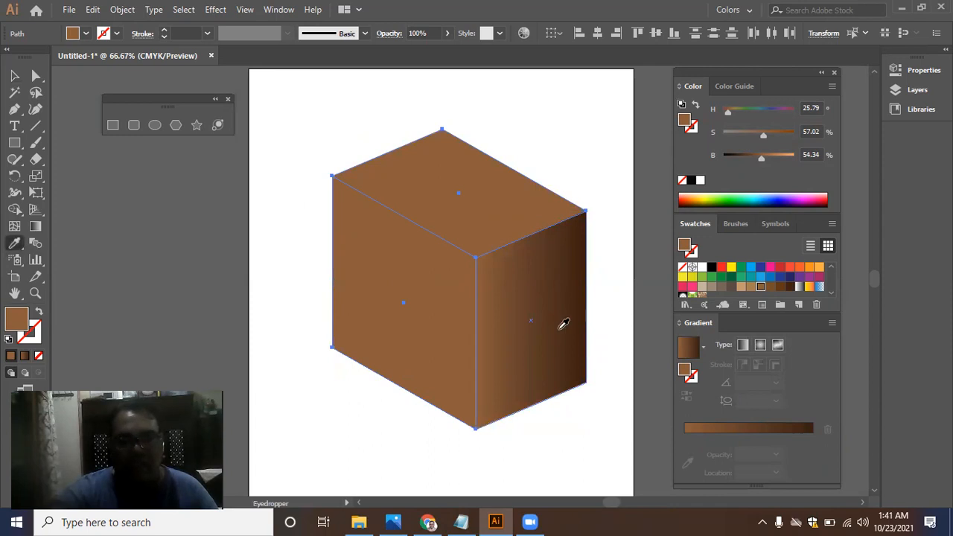
pyautogui.click(564, 323)
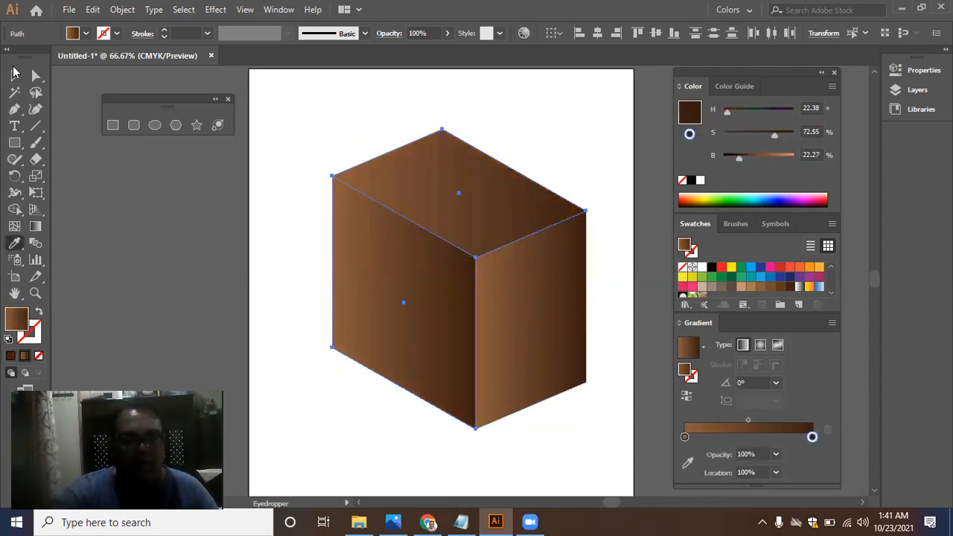
pyautogui.click(14, 75)
pyautogui.click(302, 245)
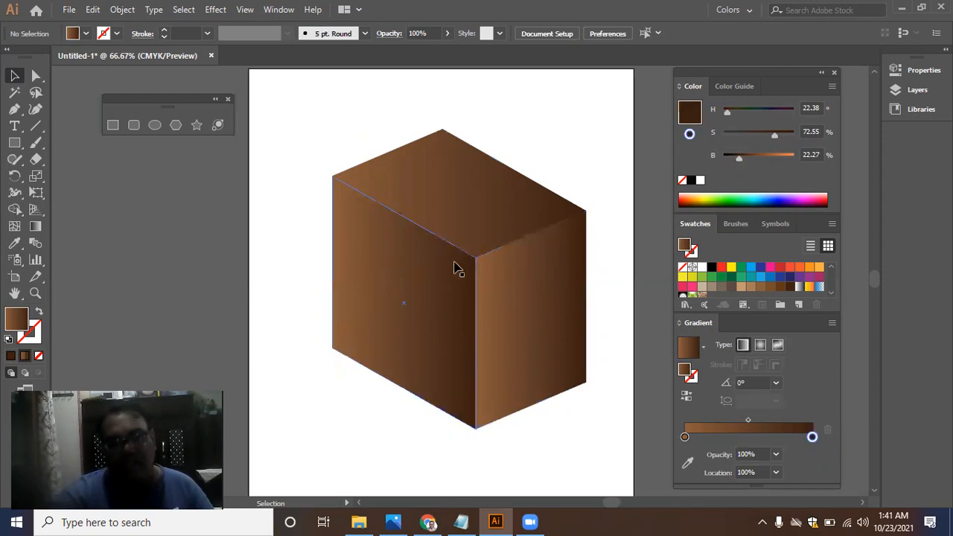
# Step: Redirect the left face's gradient to 180° so it runs from light brown at the shared front edge to dark at the outer edge
pyautogui.click(548, 322)
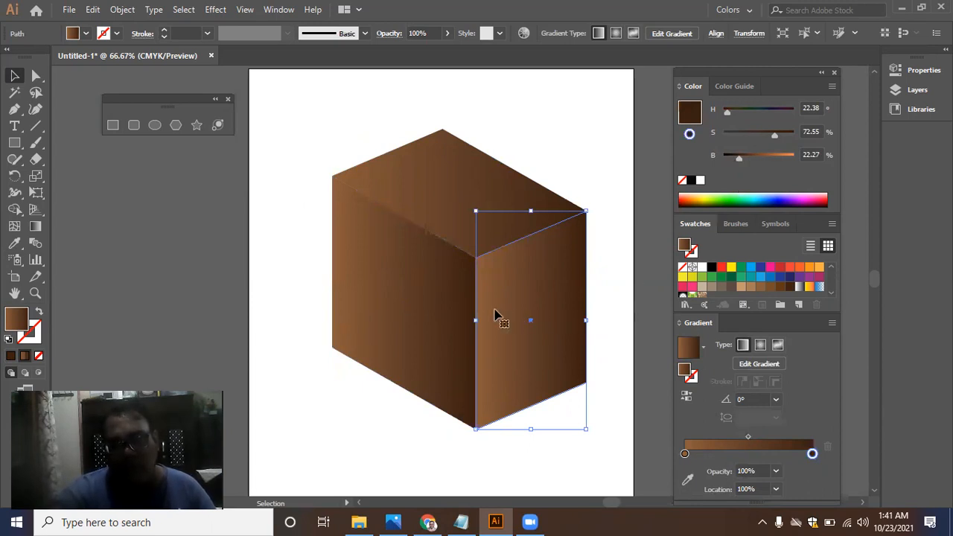
pyautogui.click(435, 326)
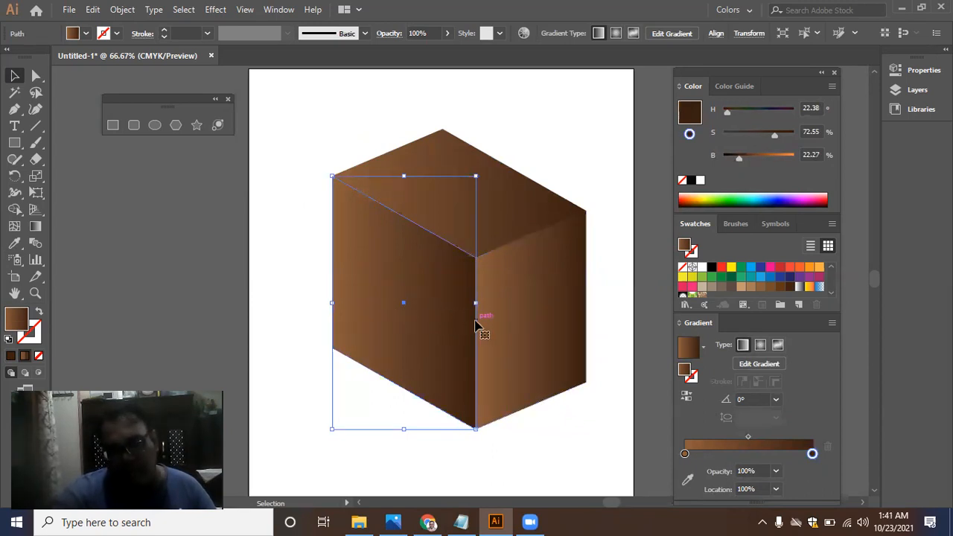
pyautogui.click(34, 228)
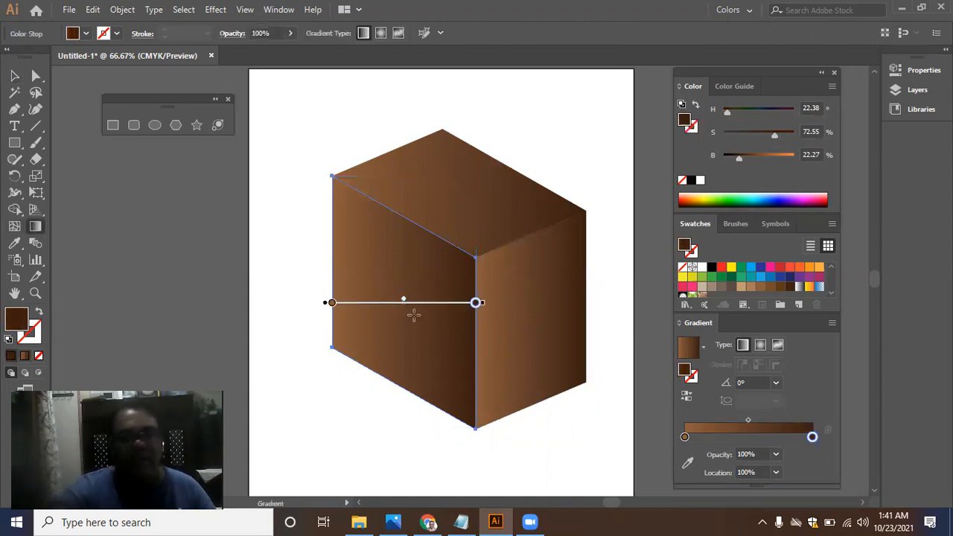
pyautogui.moveTo(472, 337)
pyautogui.mouseDown()
pyautogui.moveTo(384, 318)
pyautogui.moveTo(343, 295)
pyautogui.mouseUp()
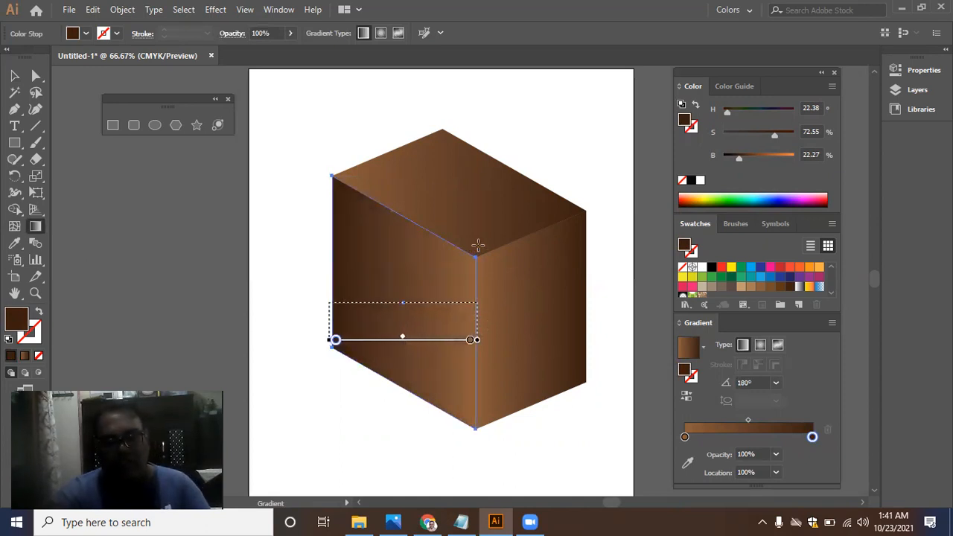
pyautogui.click(15, 77)
# Step: Redirect the top face's gradient to 90°, running from light brown at the front corner to dark at the back
pyautogui.click(398, 173)
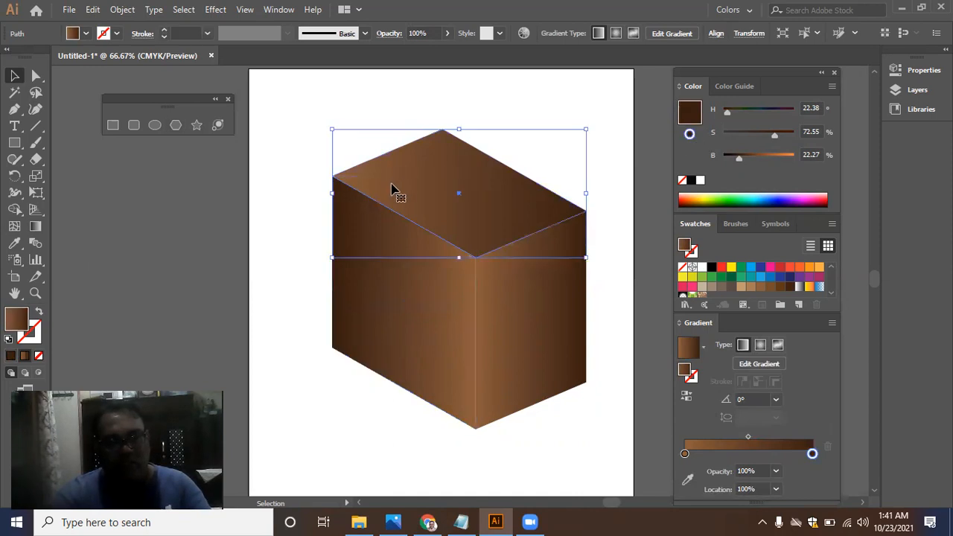
pyautogui.click(35, 228)
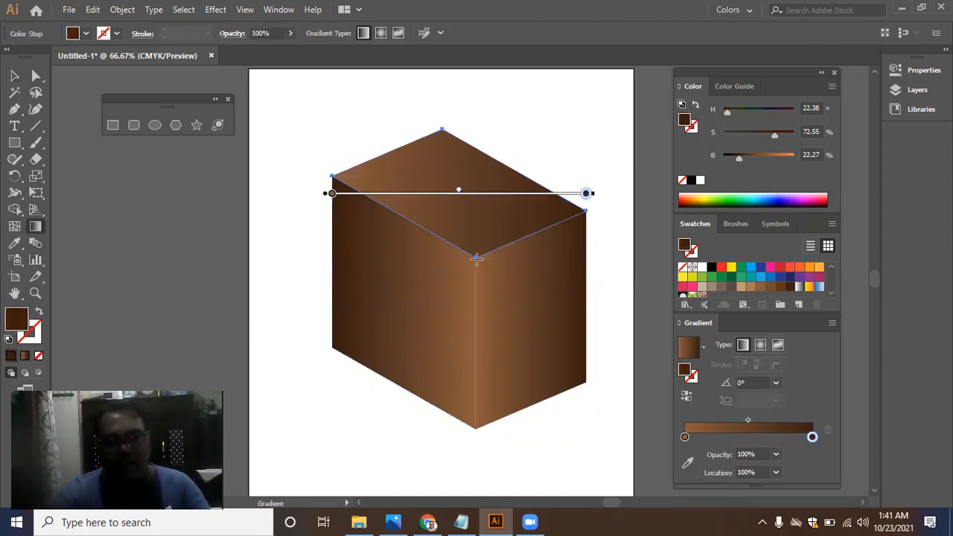
pyautogui.moveTo(476, 256); pyautogui.dragTo(449, 141)
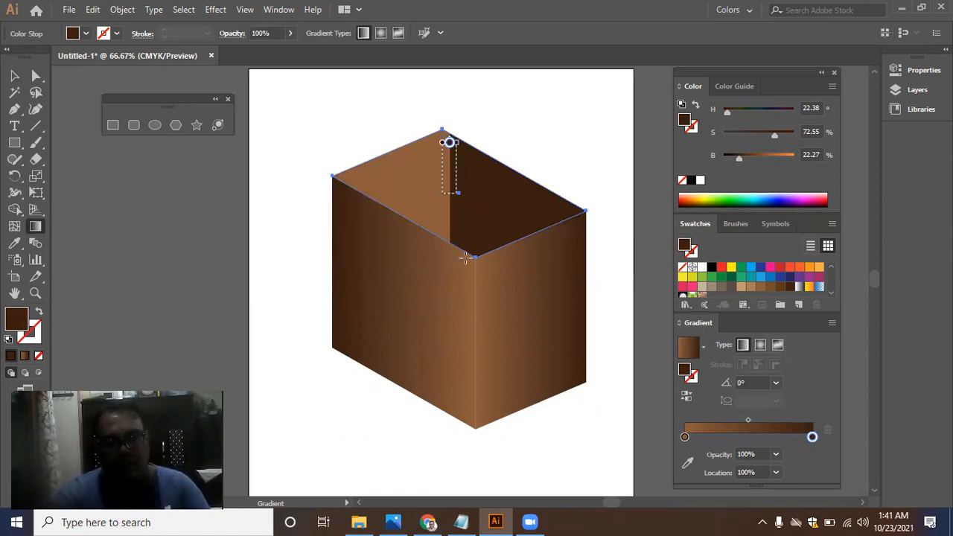
pyautogui.moveTo(477, 259); pyautogui.dragTo(477, 149)
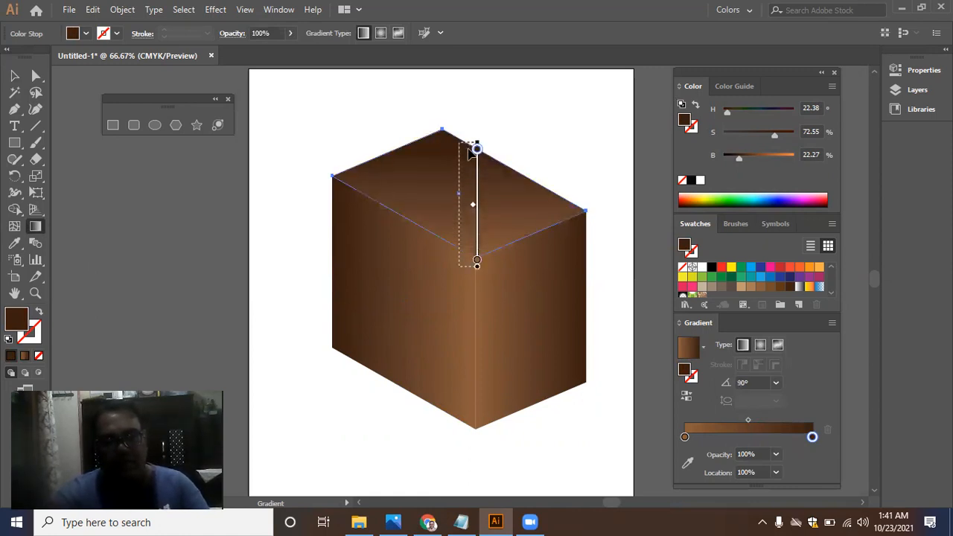
pyautogui.click(14, 75)
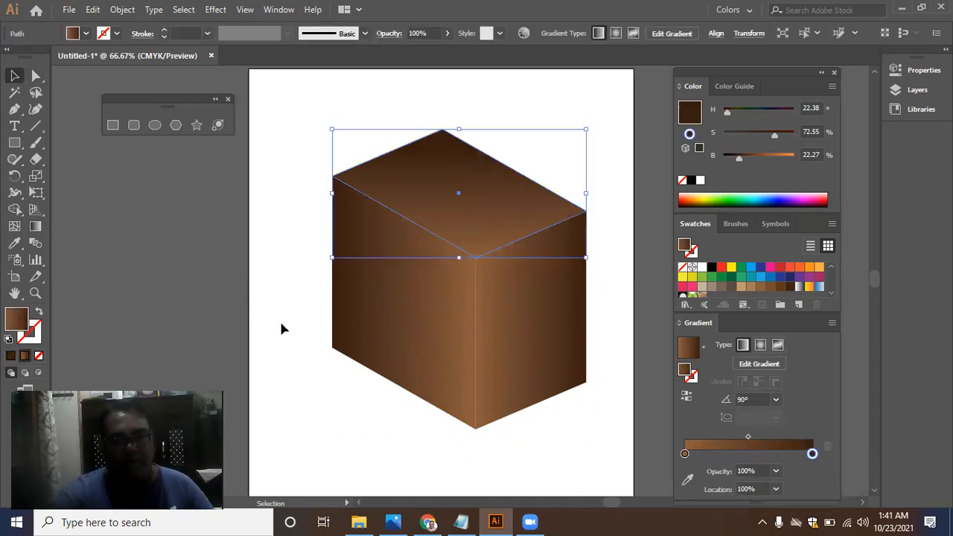
pyautogui.click(445, 448)
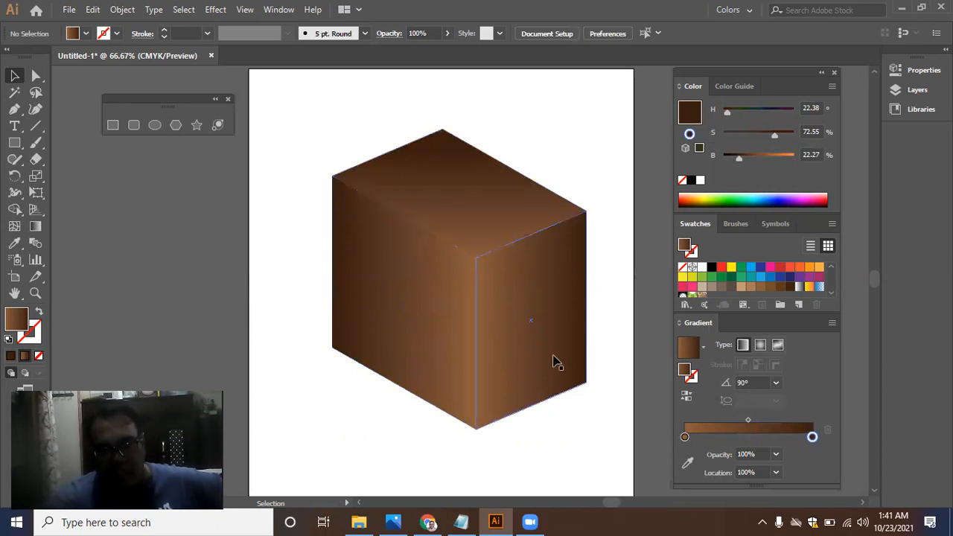
pyautogui.click(532, 375)
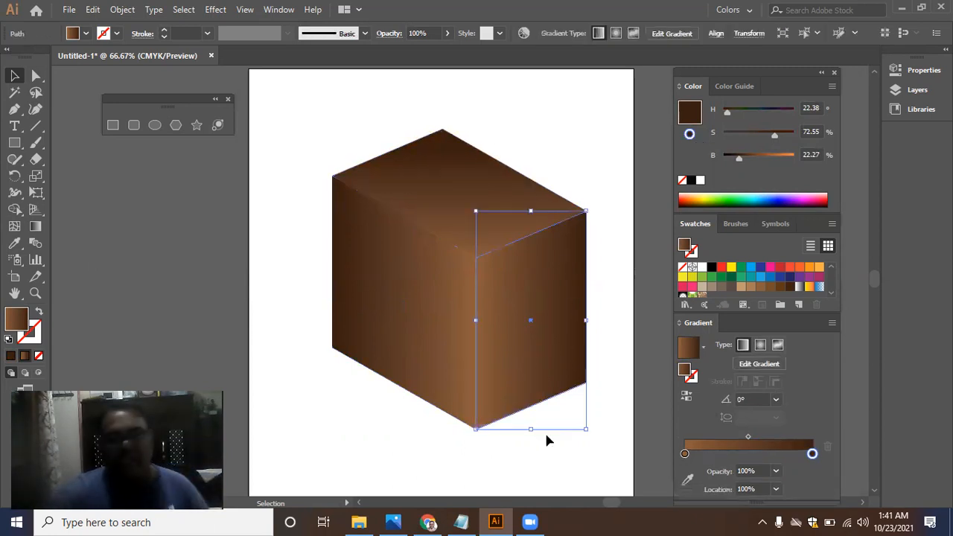
pyautogui.click(541, 432)
pyautogui.click(484, 331)
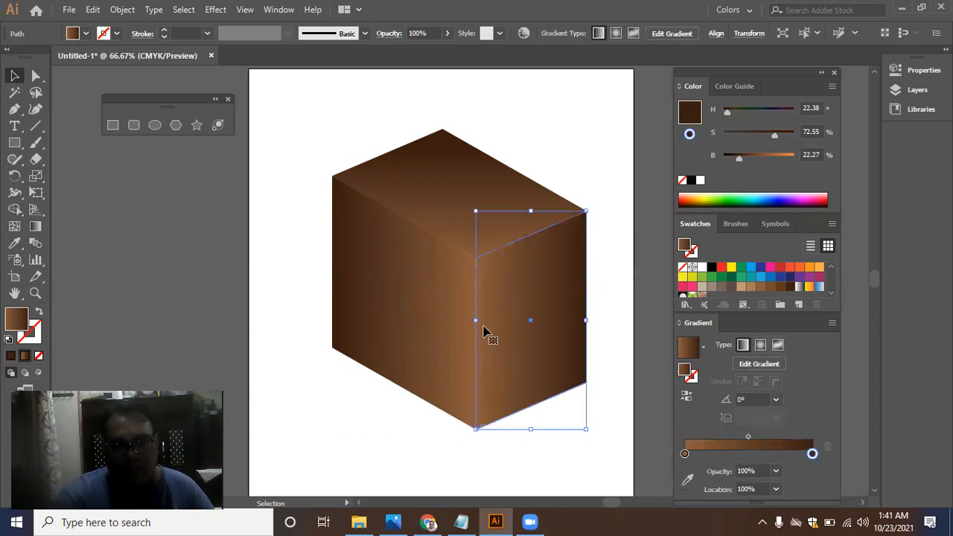
pyautogui.click(488, 432)
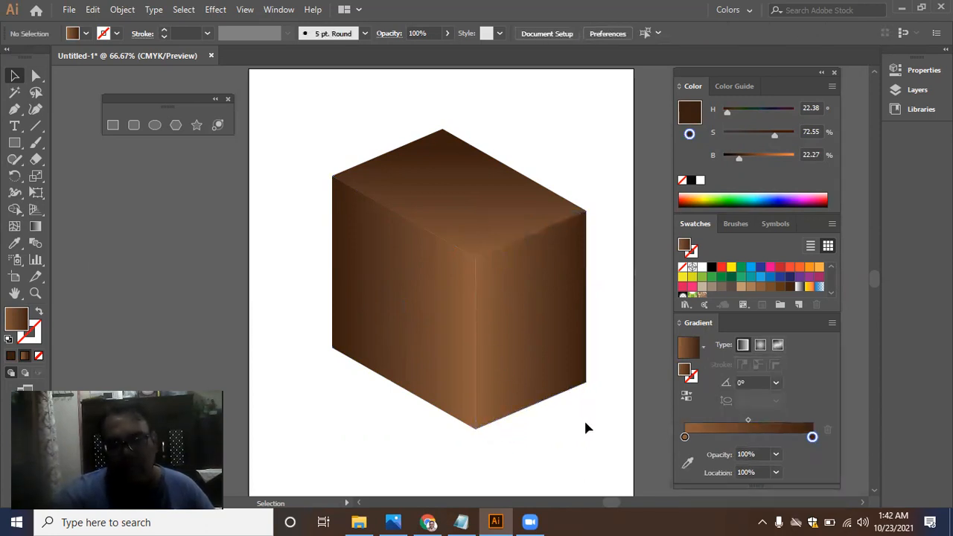
# Step: Add a gradient stop at about 12% on the box's right face and recolor the gradient's starting stop to S 24%, B 57%
pyautogui.click(529, 390)
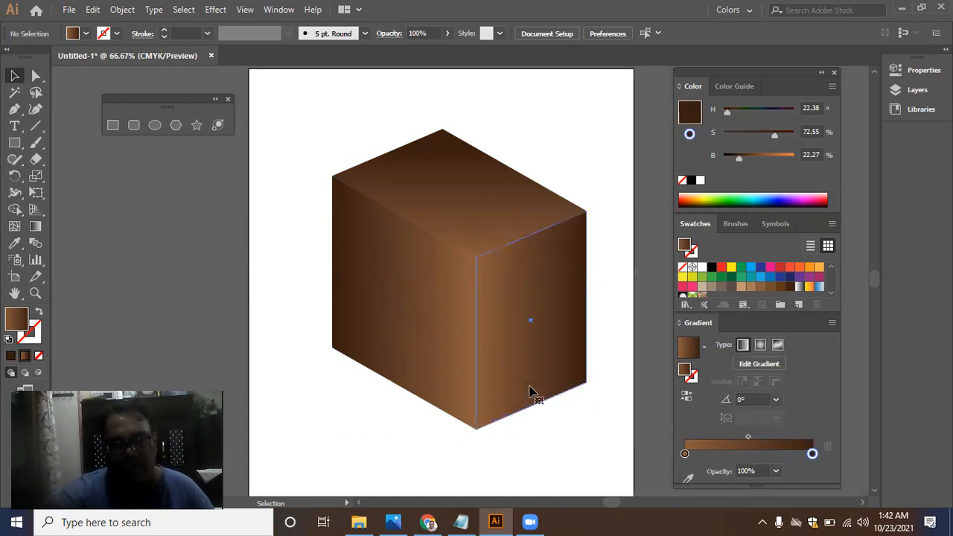
pyautogui.moveTo(694, 456); pyautogui.dragTo(700, 456)
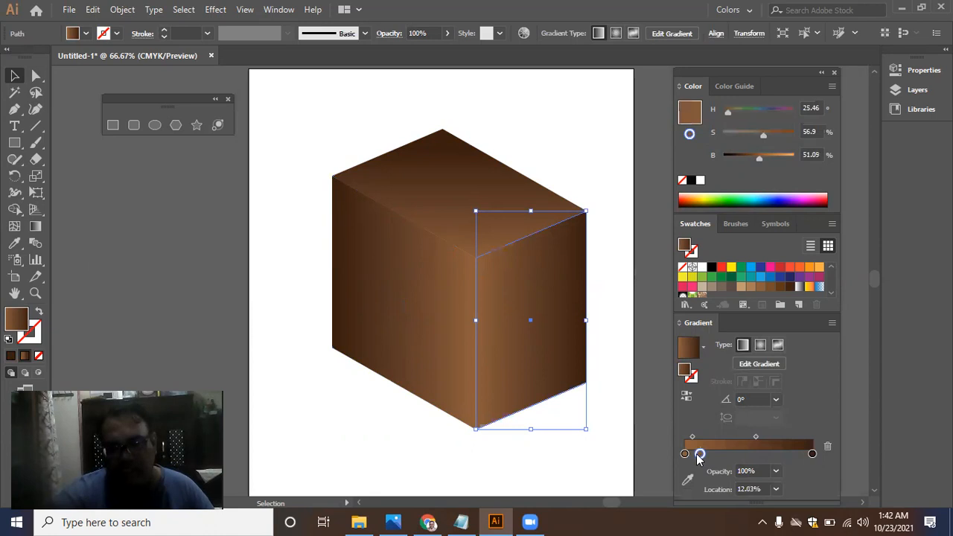
pyautogui.click(685, 454)
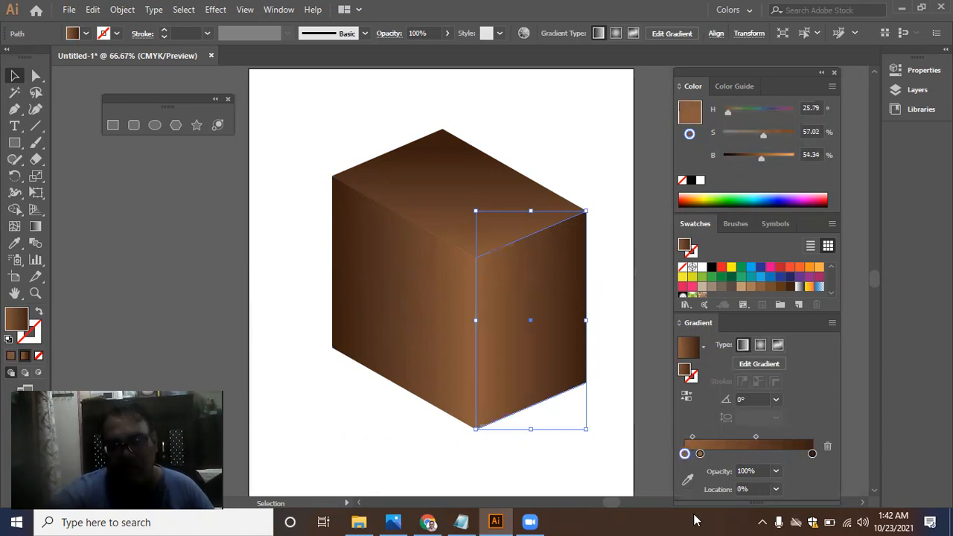
pyautogui.moveTo(764, 158); pyautogui.dragTo(738, 134)
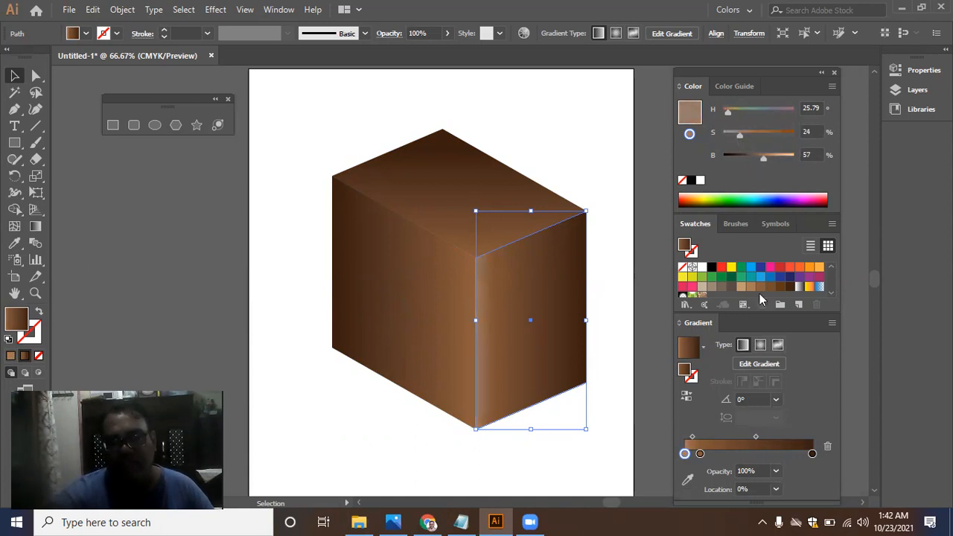
# Step: Shift the midpoint between the first two gradient stops to about 26% to narrow the highlight along the box's front edge
pyautogui.click(694, 437)
pyautogui.moveTo(693, 437); pyautogui.dragTo(687, 437)
pyautogui.click(562, 451)
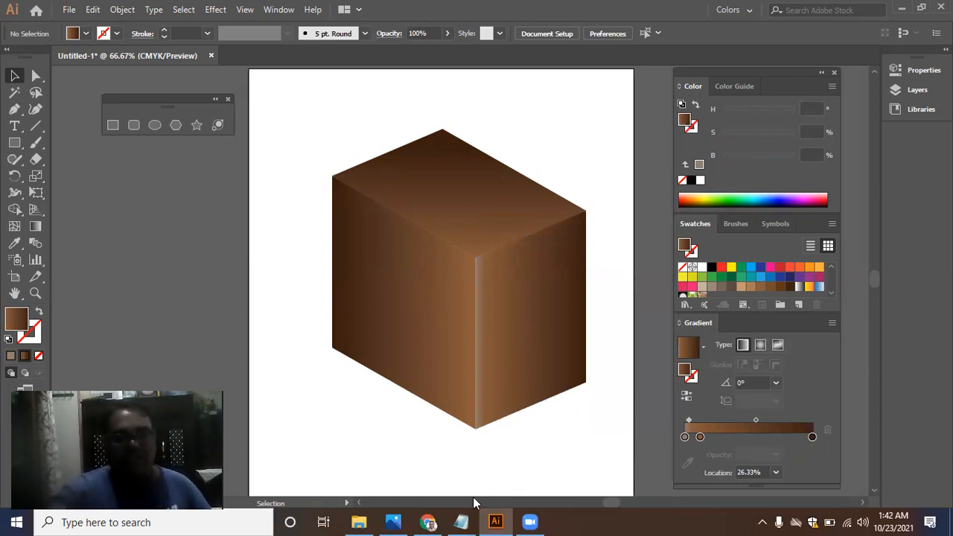
# Step: Switch to the Notepad lesson notes and highlight "Learn Gradients" and "Create Realistic Pencil" in the Episode 10 title
pyautogui.click(461, 522)
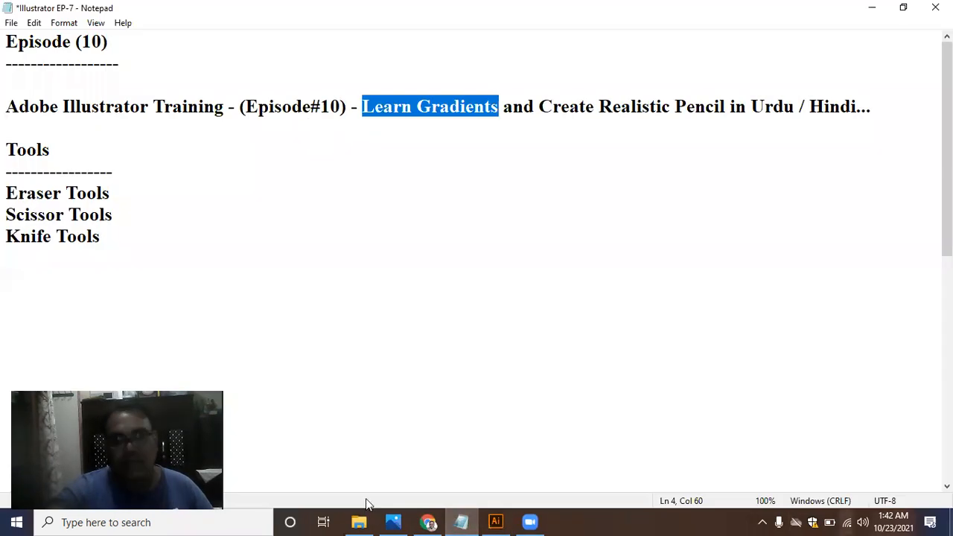
pyautogui.click(386, 189)
pyautogui.moveTo(352, 106); pyautogui.dragTo(489, 106)
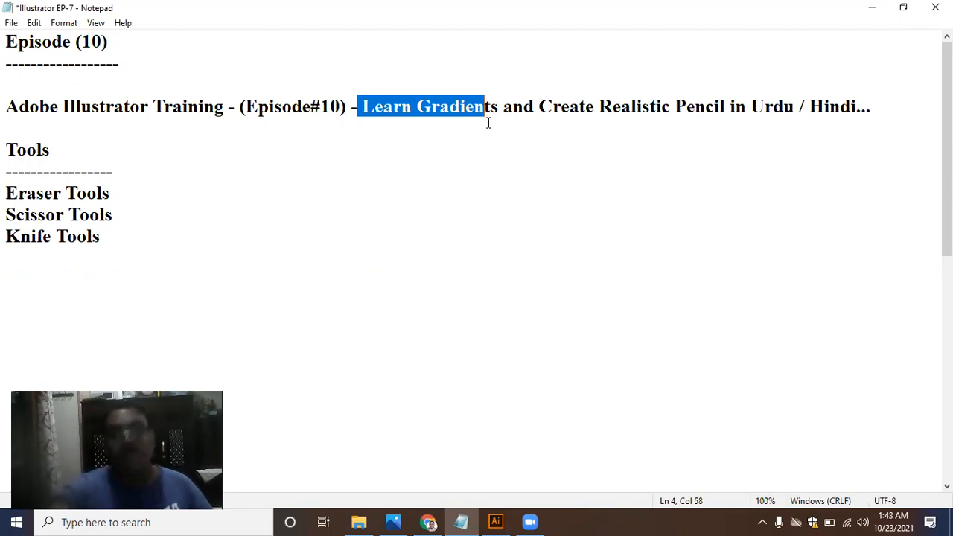
pyautogui.moveTo(542, 105); pyautogui.dragTo(735, 108)
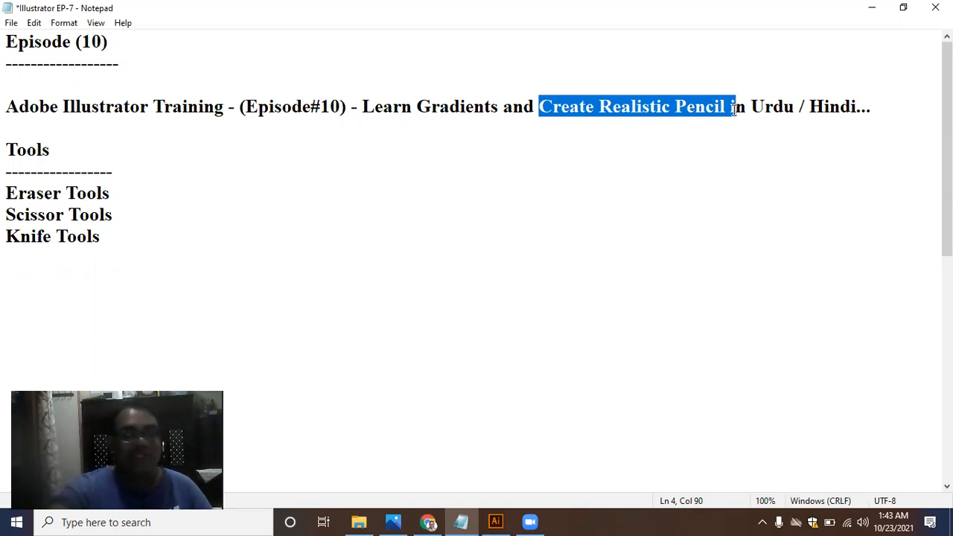
pyautogui.moveTo(496, 518)
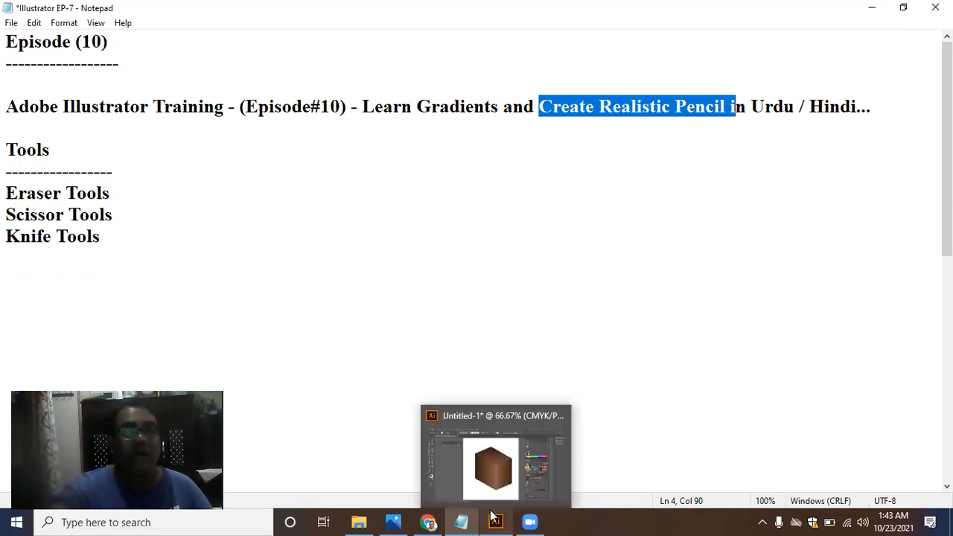
pyautogui.click(325, 374)
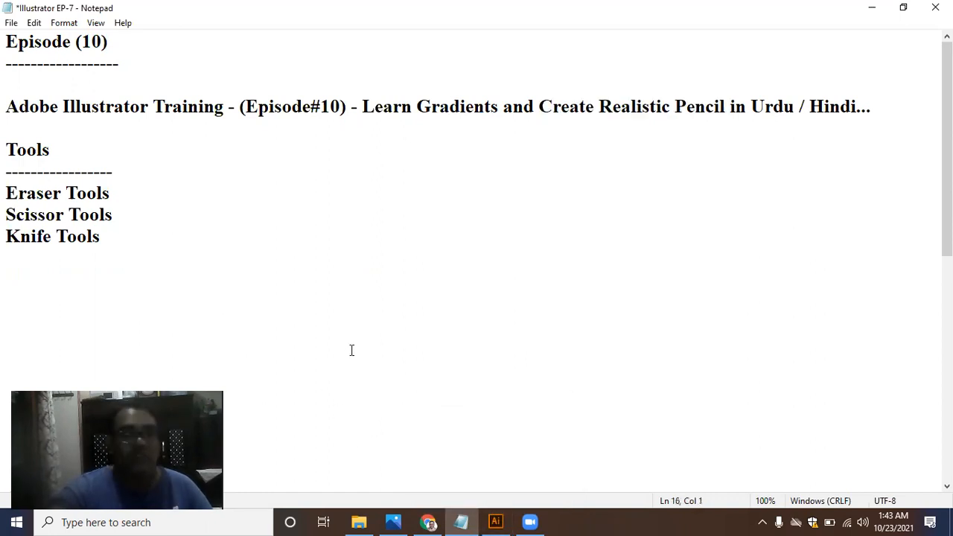